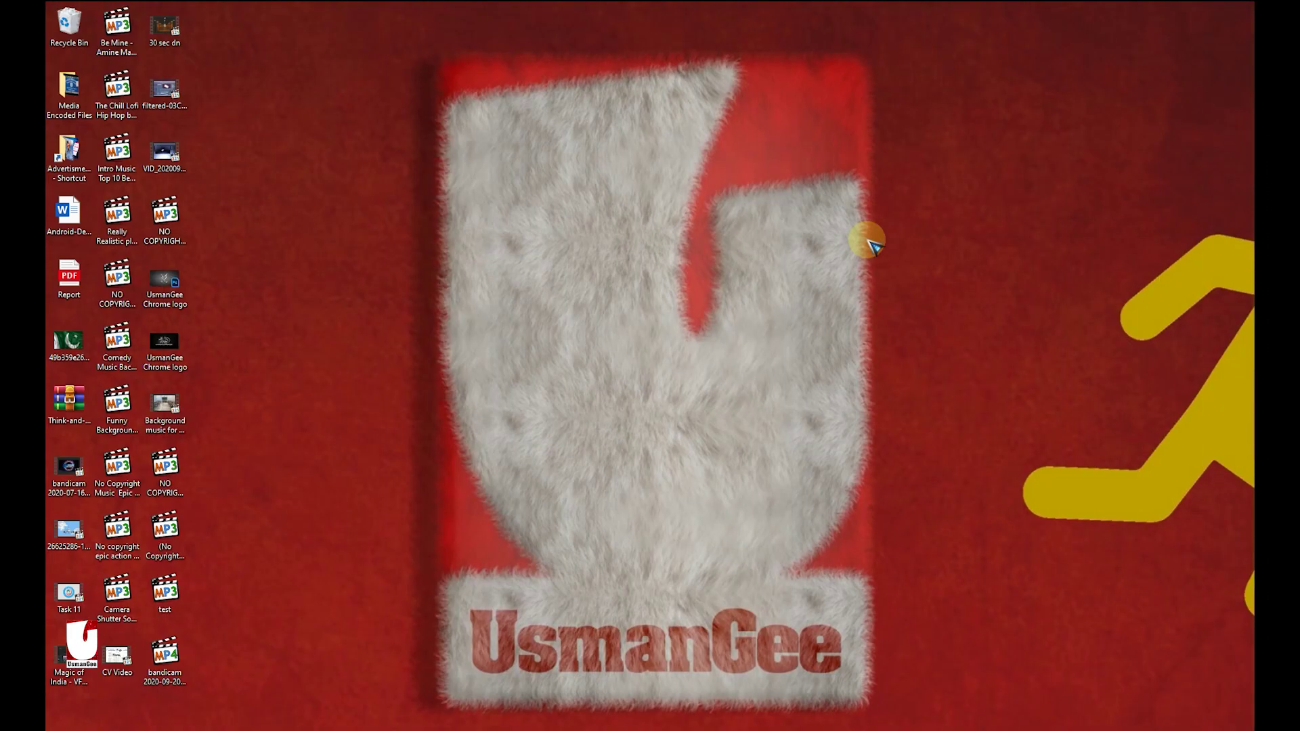
Launch Photoshop and create a blank 1920×1080 px, 300 ppi document from File > New
{"action": "left_click", "coordinate": [441, 728]}
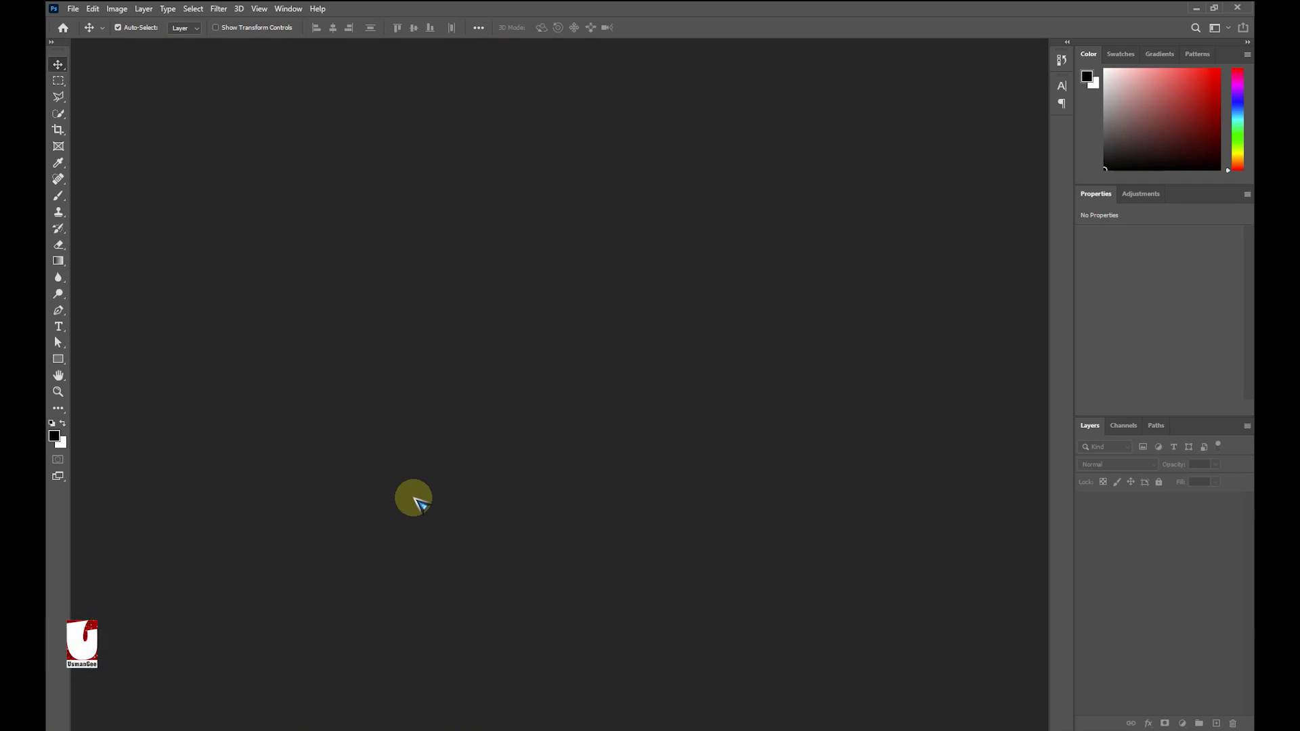
{"action": "left_click", "coordinate": [74, 9]}
{"action": "left_click", "coordinate": [90, 29]}
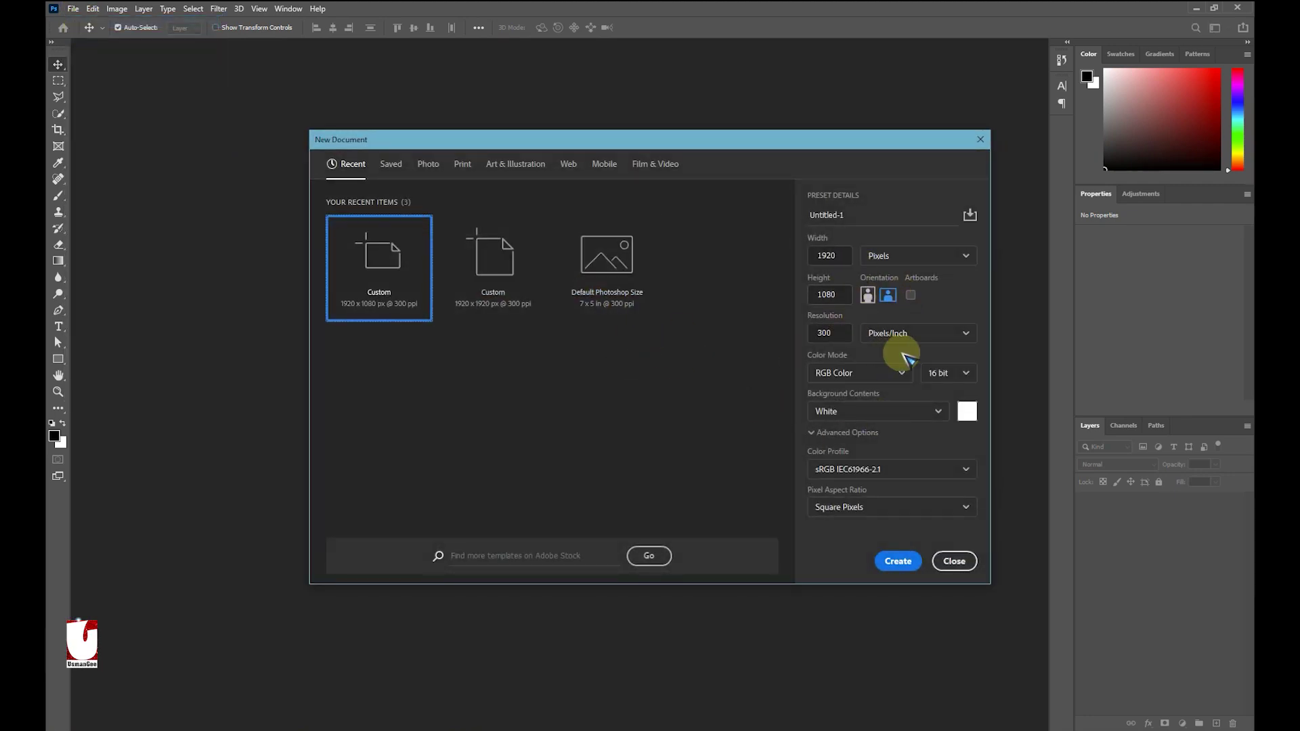
{"action": "left_click", "coordinate": [893, 562]}
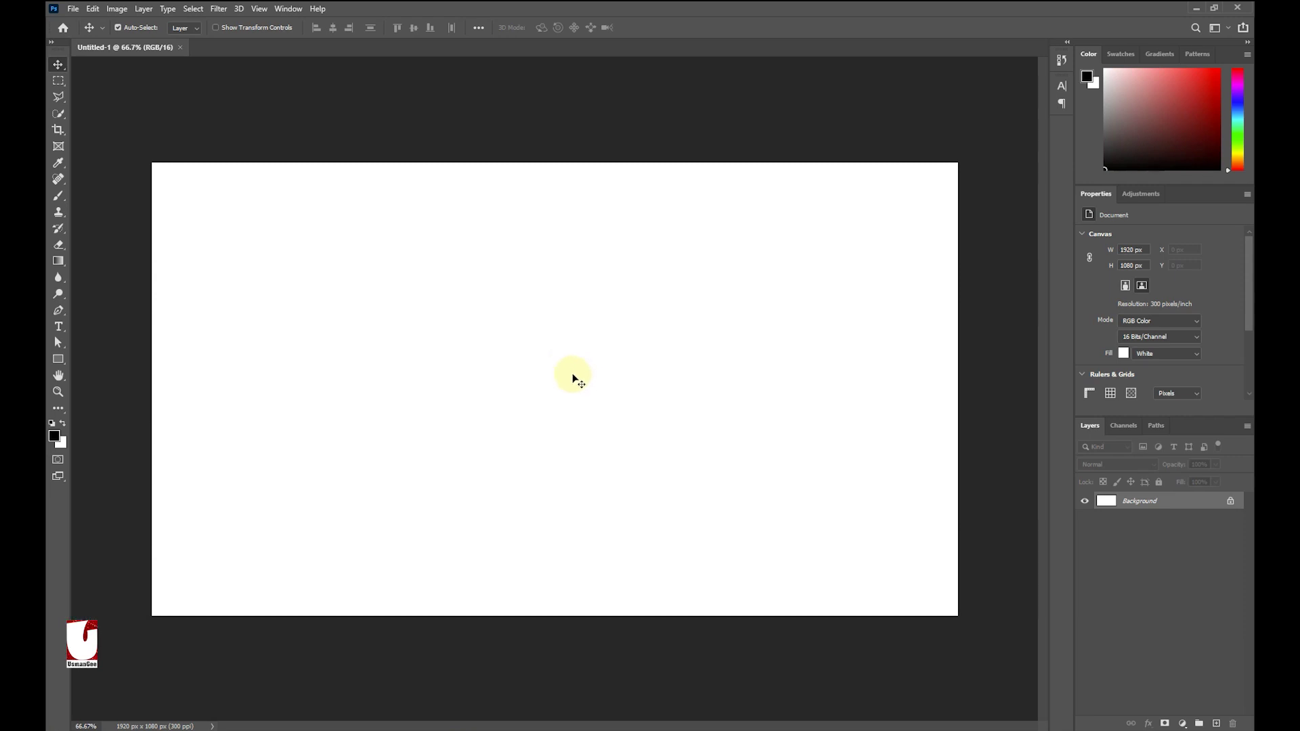
{"action": "left_click", "coordinate": [59, 327]}
Type the two-line text '3D' / 'WOOD' on the canvas and commit it
{"action": "left_click", "coordinate": [339, 330]}
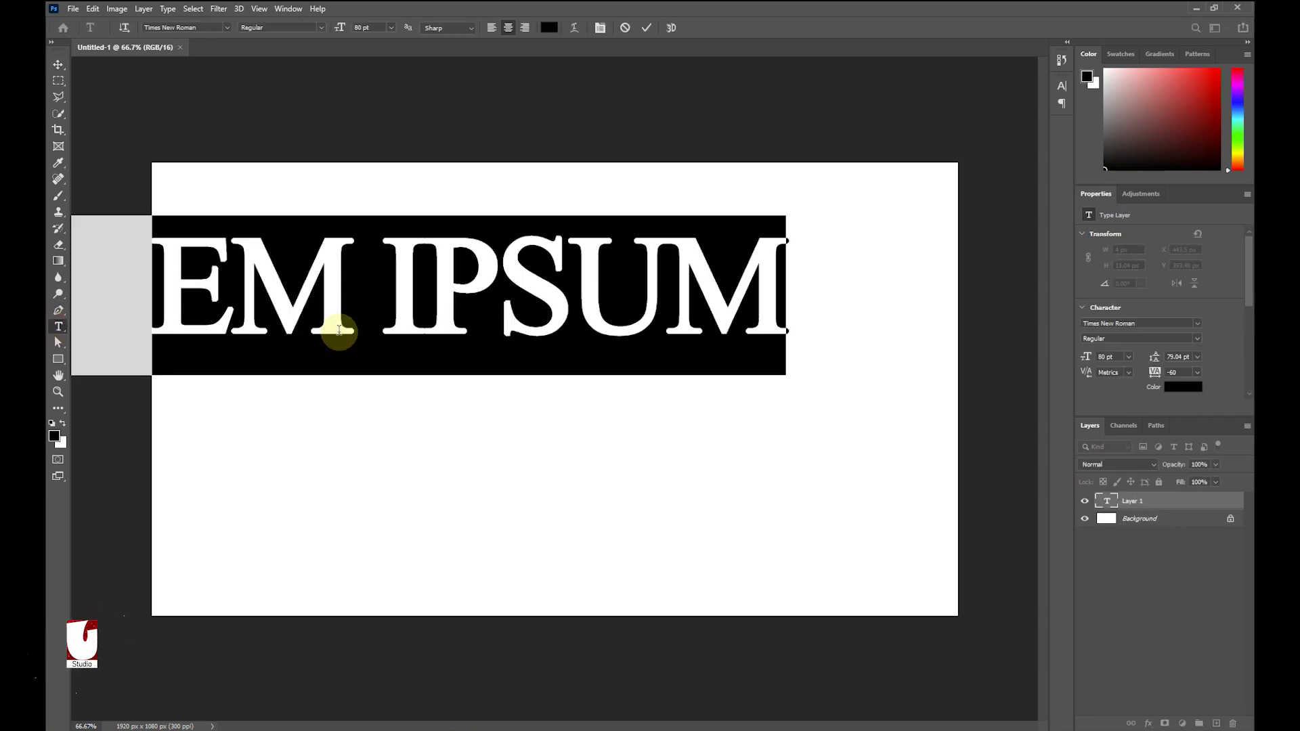
{"action": "type", "text": "3D"}
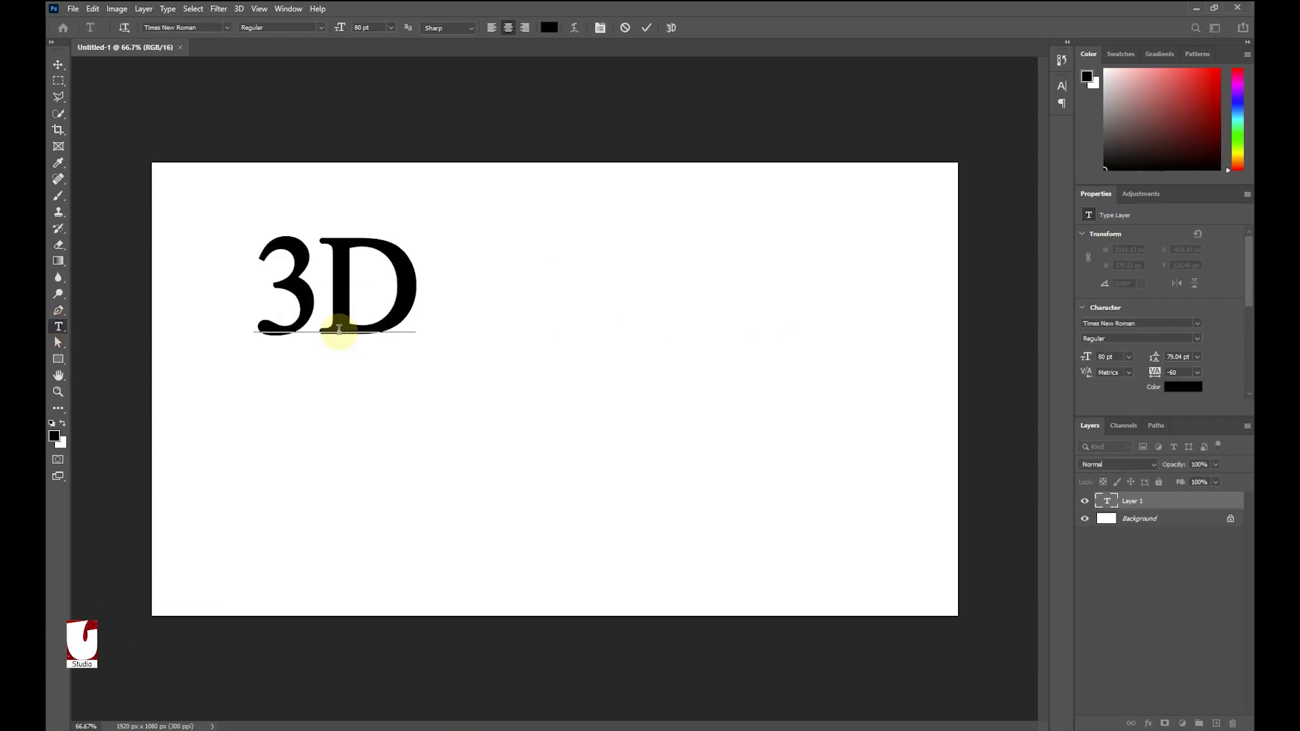
{"action": "key", "text": "Return"}
{"action": "type", "text": "W"}
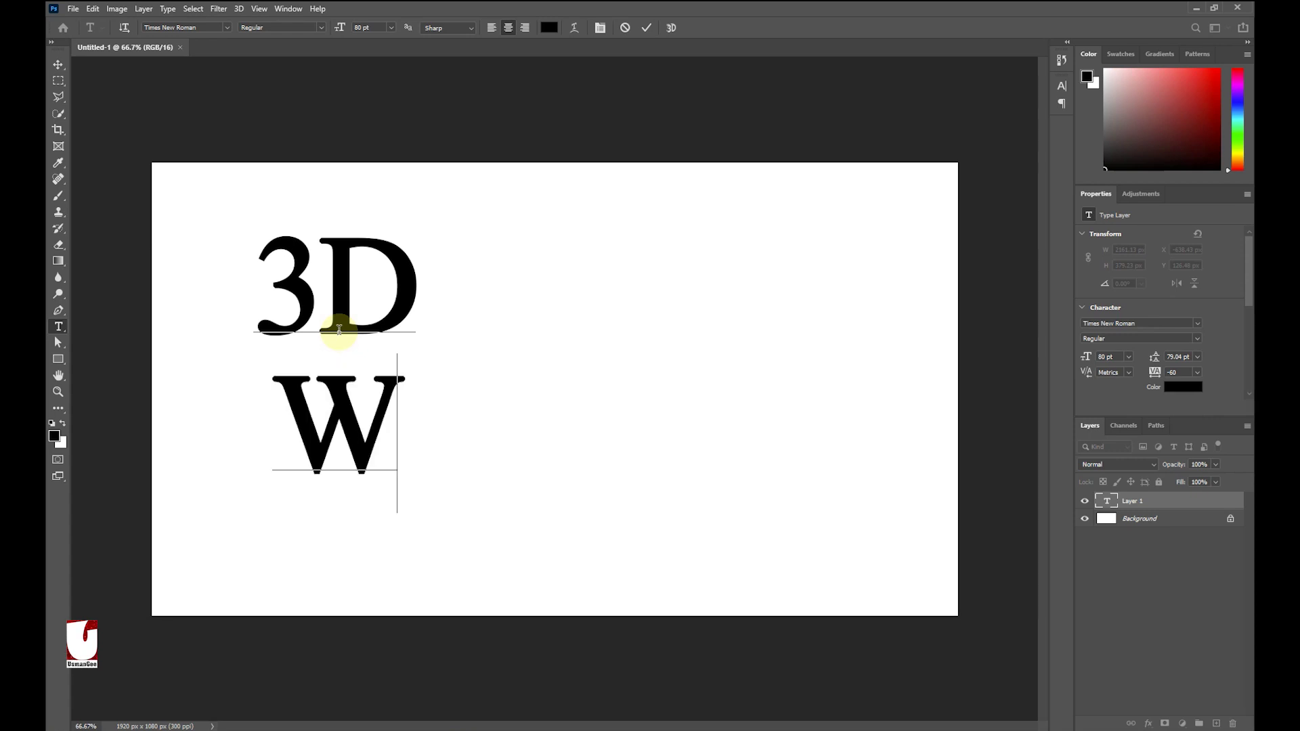
{"action": "type", "text": "OOD"}
{"action": "left_click", "coordinate": [58, 64]}
Drag the 3D WOOD text toward the canvas centre, onto the guide
{"action": "left_click", "coordinate": [291, 285]}
{"action": "mouse_move", "coordinate": [357, 303]}
{"action": "left_mouse_down"}
{"action": "mouse_move", "coordinate": [505, 314]}
{"action": "mouse_move", "coordinate": [481, 305]}
{"action": "mouse_move", "coordinate": [538, 302]}
{"action": "mouse_move", "coordinate": [485, 306]}
{"action": "mouse_move", "coordinate": [511, 293]}
{"action": "mouse_move", "coordinate": [528, 314]}
{"action": "mouse_move", "coordinate": [509, 325]}
{"action": "mouse_move", "coordinate": [499, 299]}
{"action": "mouse_move", "coordinate": [522, 327]}
{"action": "mouse_move", "coordinate": [523, 359]}
{"action": "mouse_move", "coordinate": [518, 340]}
{"action": "mouse_move", "coordinate": [506, 357]}
{"action": "left_mouse_up"}
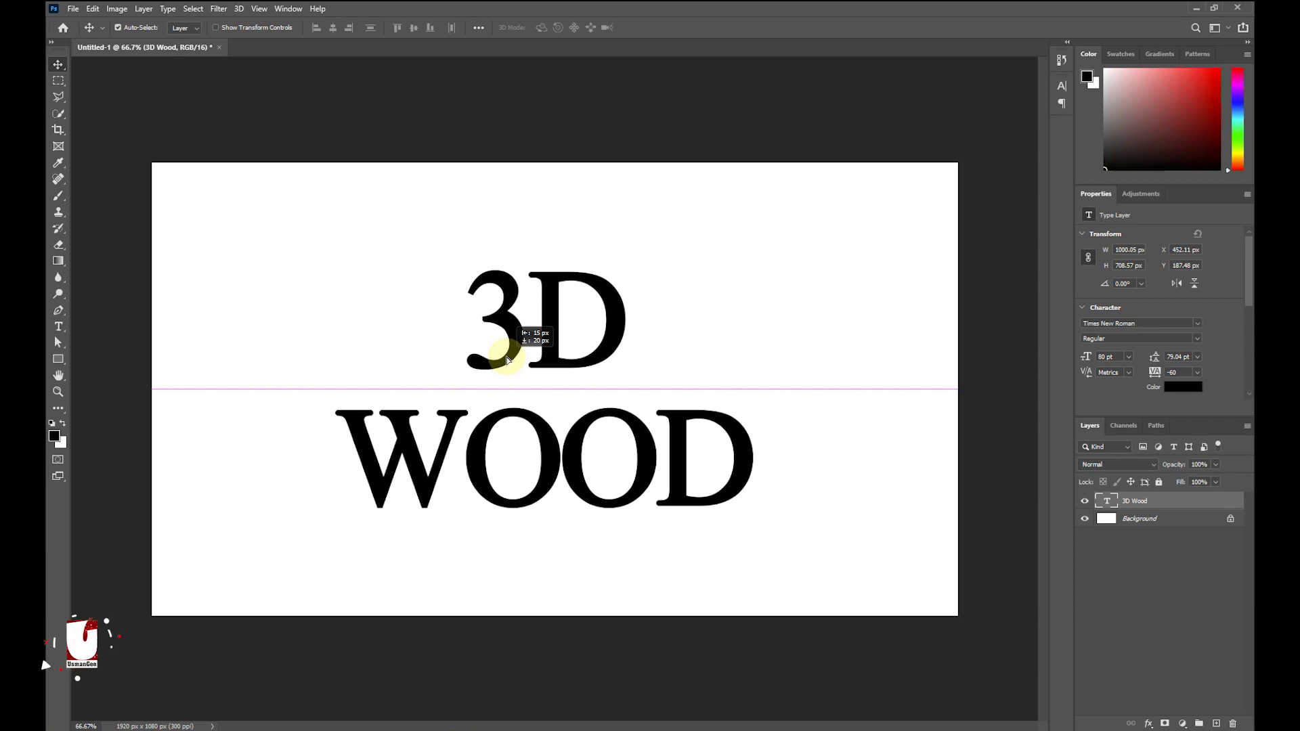
{"action": "left_click_drag", "start_coordinate": [506, 359], "coordinate": [505, 359]}
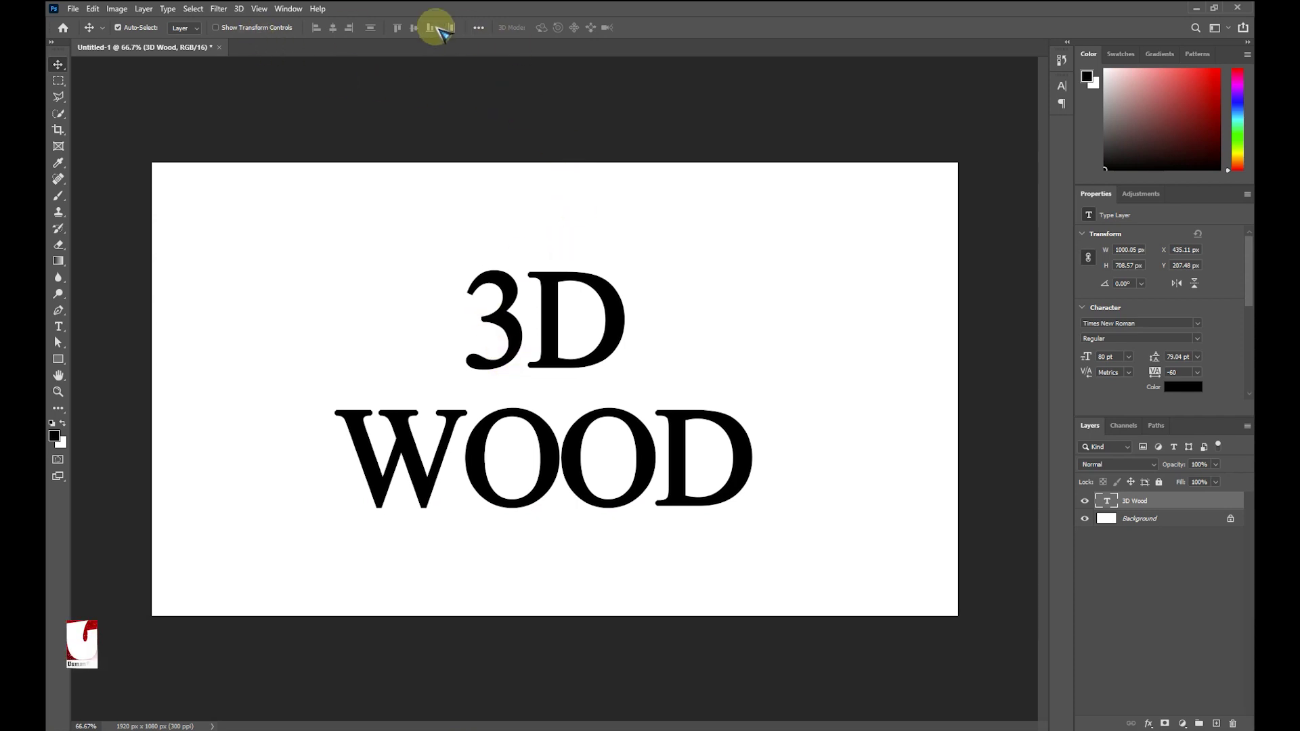
Align the 3D WOOD text to the canvas horizontal centre, then add a new empty layer
{"action": "left_click", "coordinate": [479, 28]}
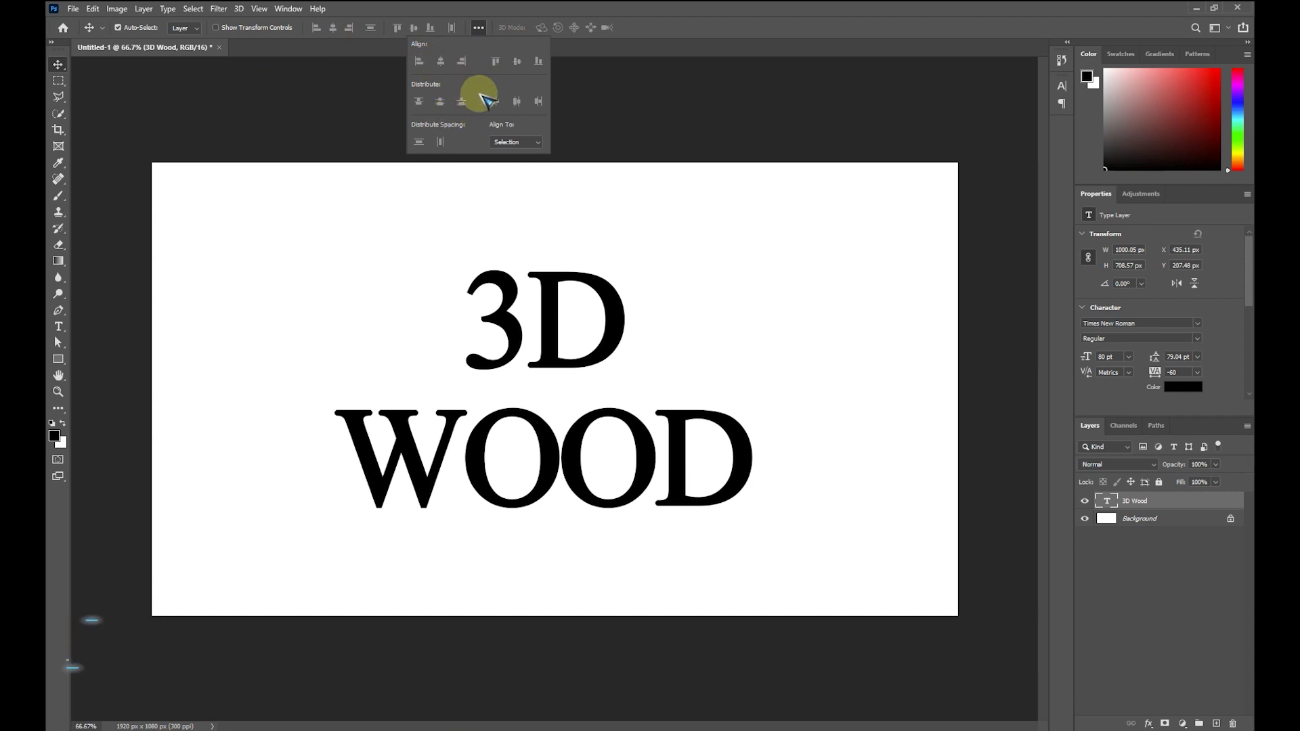
{"action": "left_click", "coordinate": [531, 143]}
{"action": "left_click", "coordinate": [523, 163]}
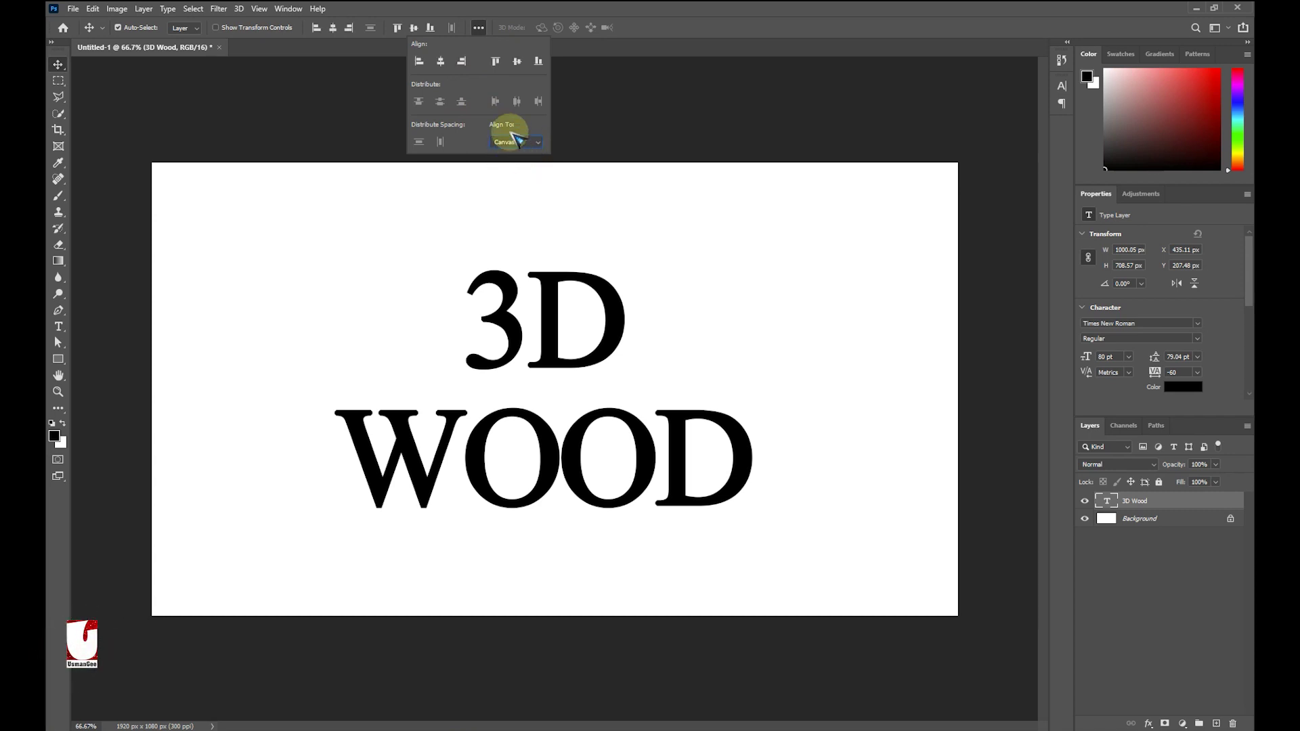
{"action": "left_click", "coordinate": [441, 61]}
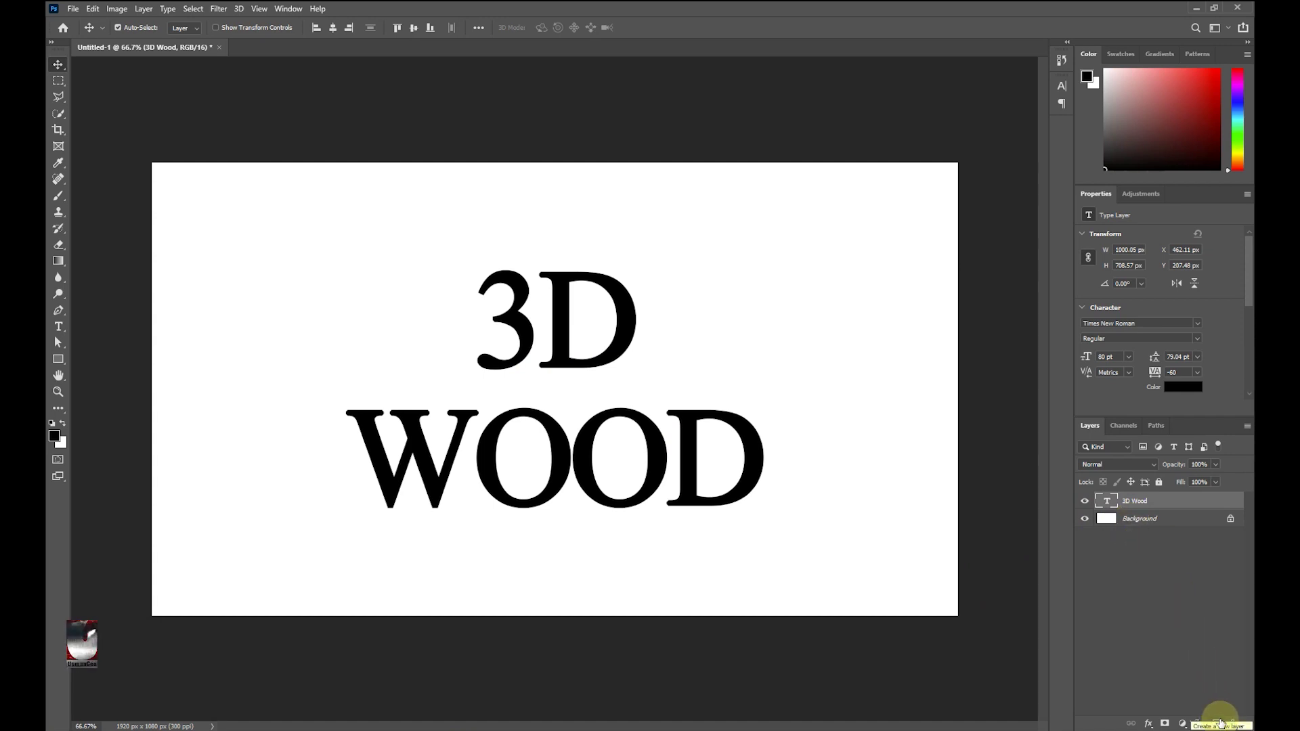
{"action": "left_click", "coordinate": [1217, 723]}
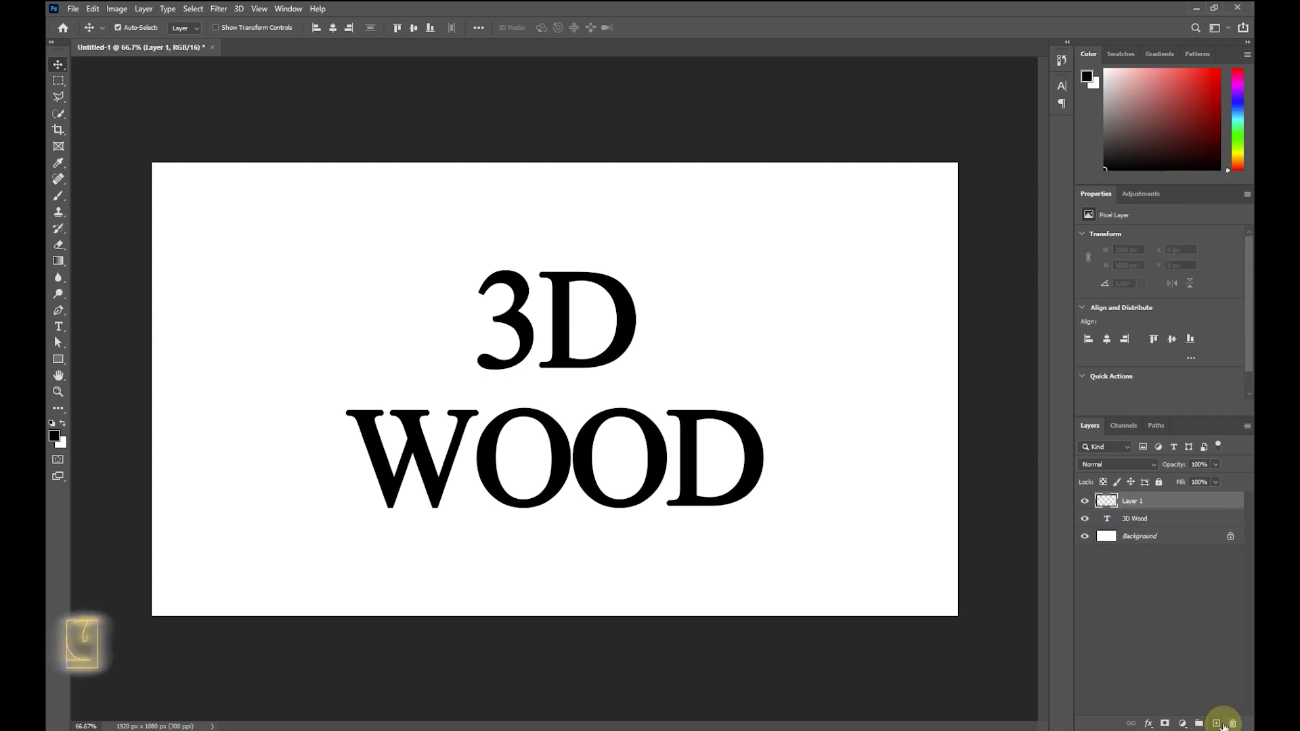
Move Layer 1 below the 3D Wood layer and hide the 3D Wood text
{"action": "left_click_drag", "start_coordinate": [1141, 521], "coordinate": [1142, 536]}
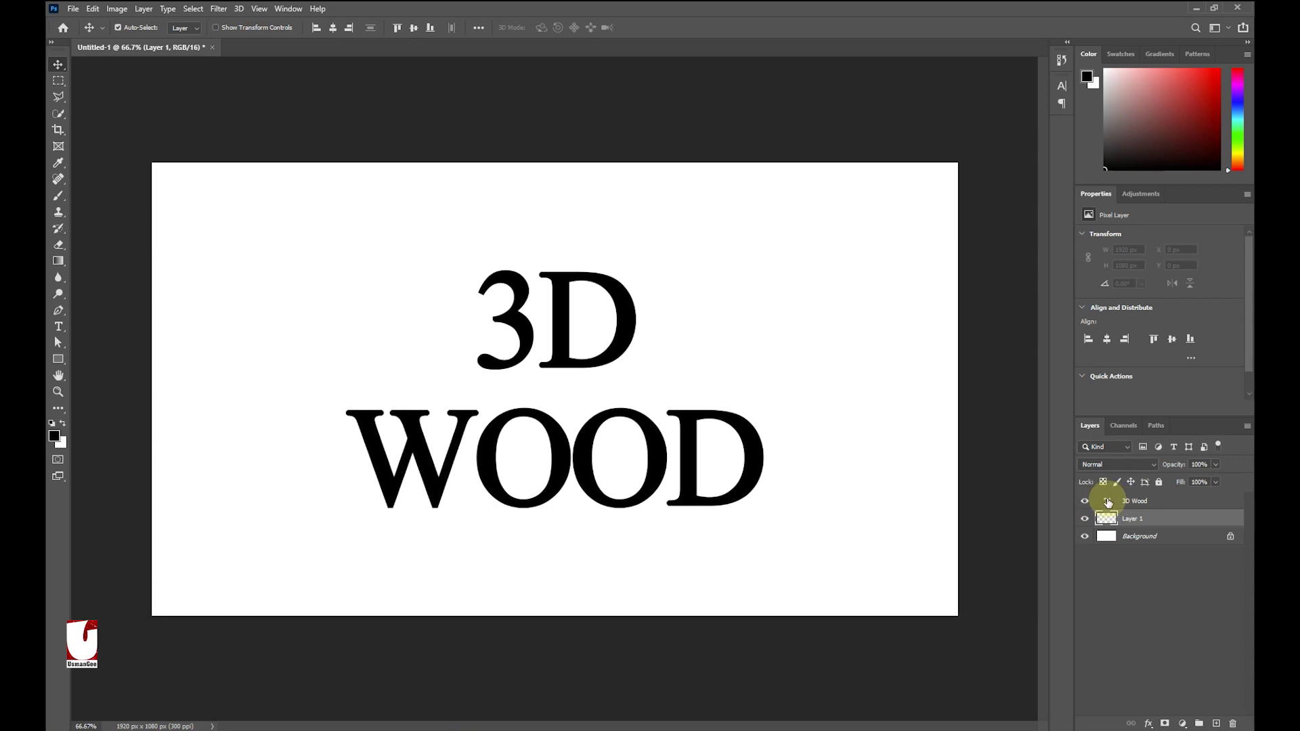
{"action": "left_click", "coordinate": [1084, 501]}
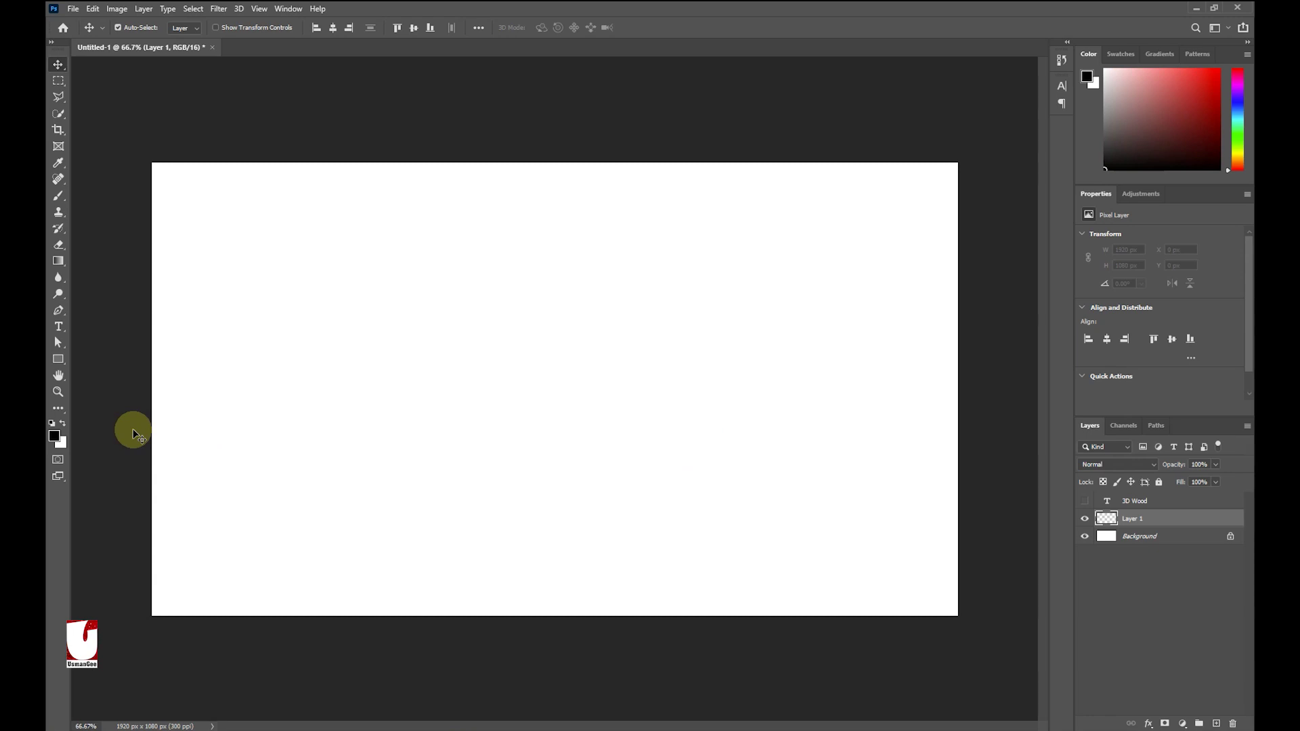
{"action": "left_click", "coordinate": [54, 437]}
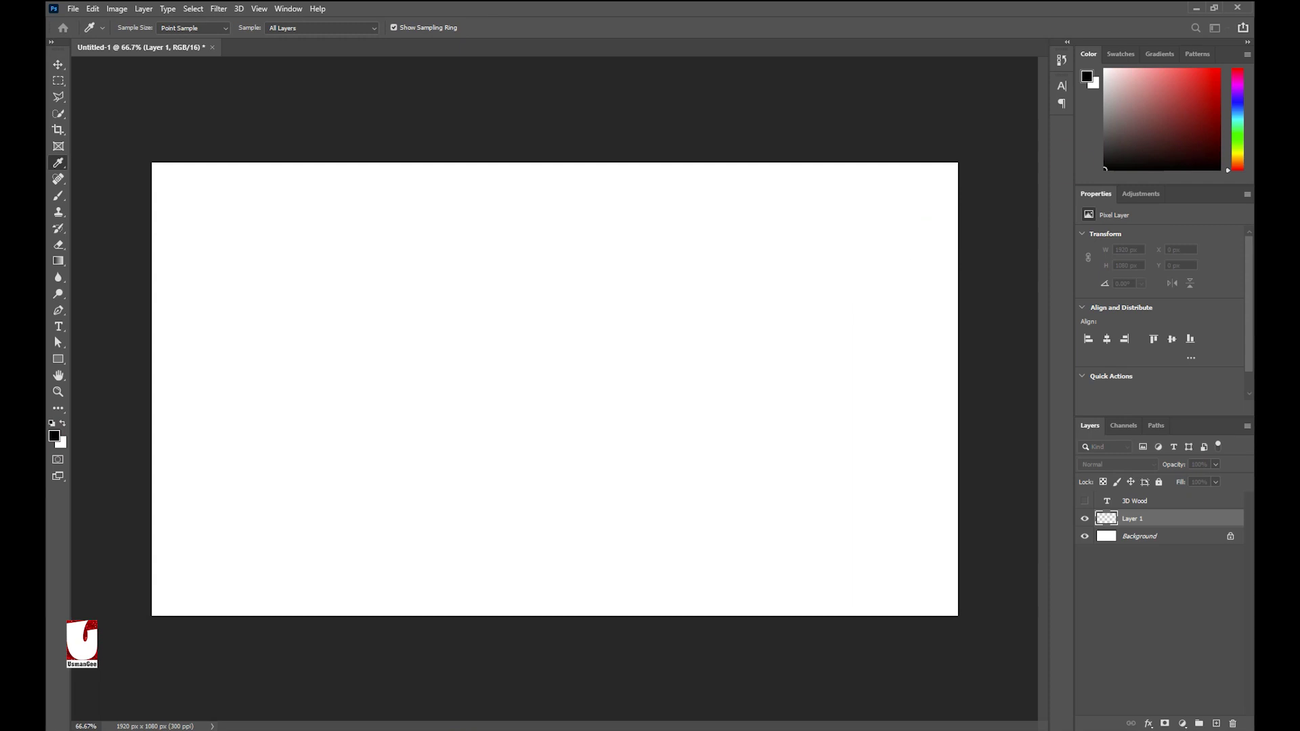
Pick dark brown #493511 as foreground, then swap it into the background colour
{"action": "left_click_drag", "start_coordinate": [696, 247], "coordinate": [774, 248]}
{"action": "left_click_drag", "start_coordinate": [871, 425], "coordinate": [876, 410]}
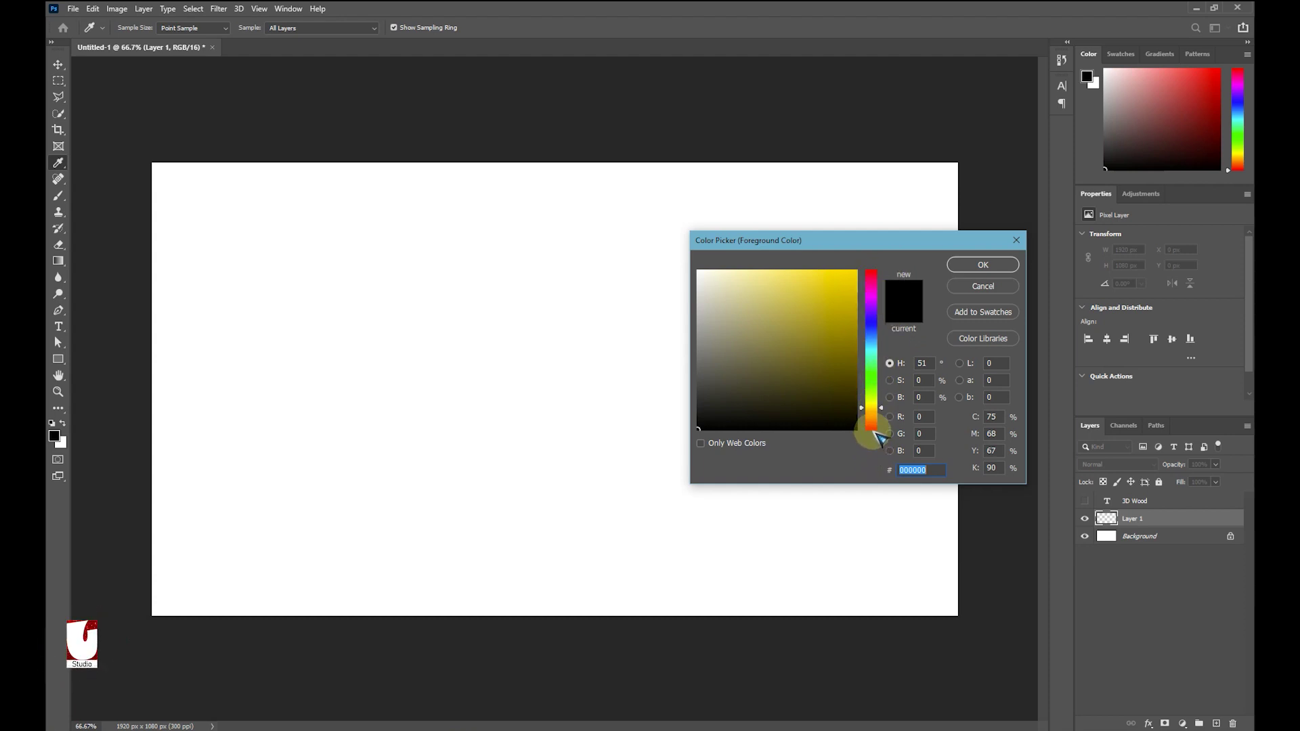
{"action": "left_click", "coordinate": [873, 409]}
{"action": "left_click_drag", "start_coordinate": [873, 409], "coordinate": [872, 414]}
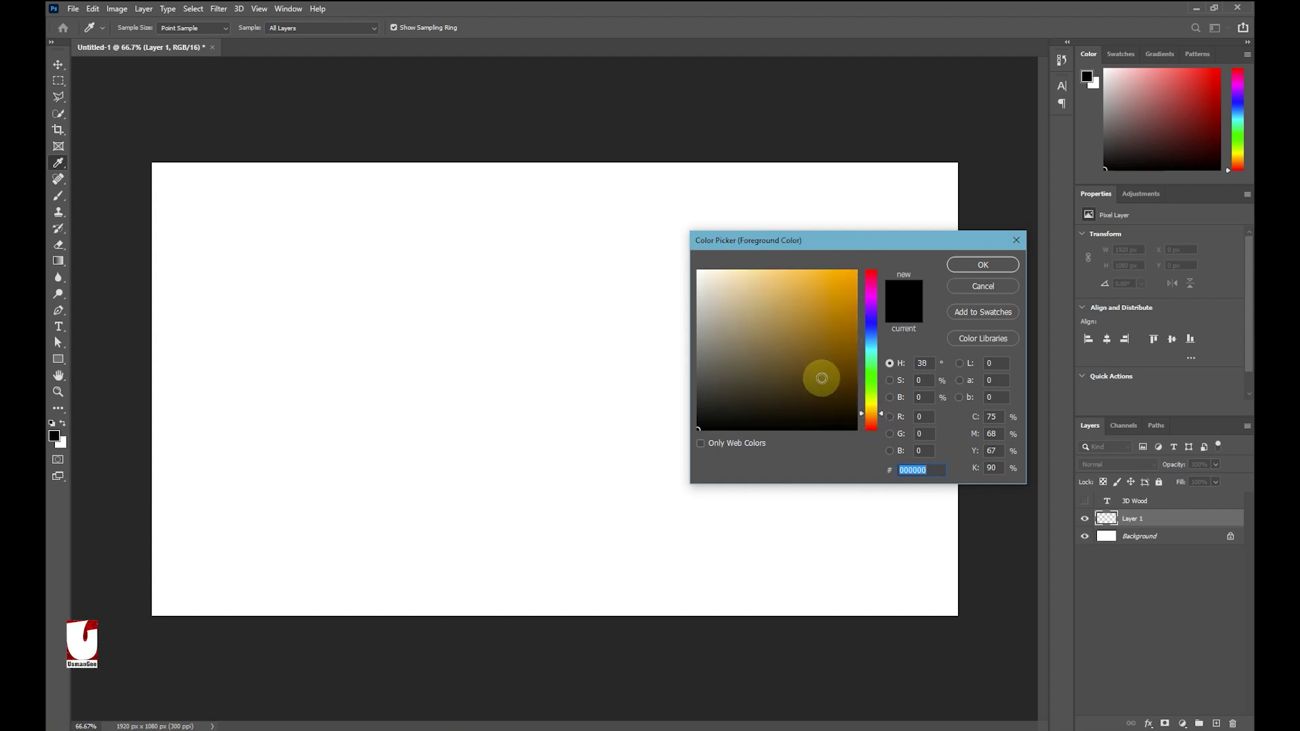
{"action": "left_click", "coordinate": [821, 384]}
{"action": "left_click", "coordinate": [819, 385]}
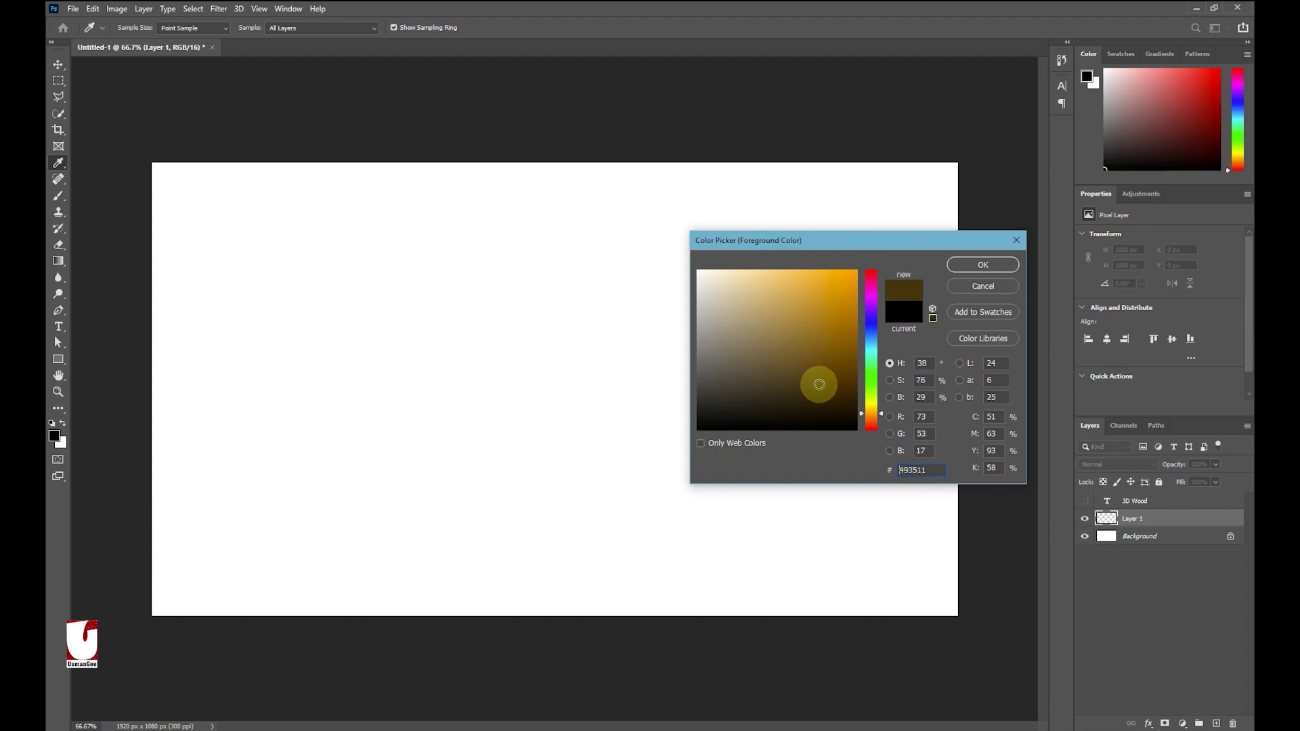
{"action": "left_click", "coordinate": [985, 269]}
{"action": "key", "text": "v"}
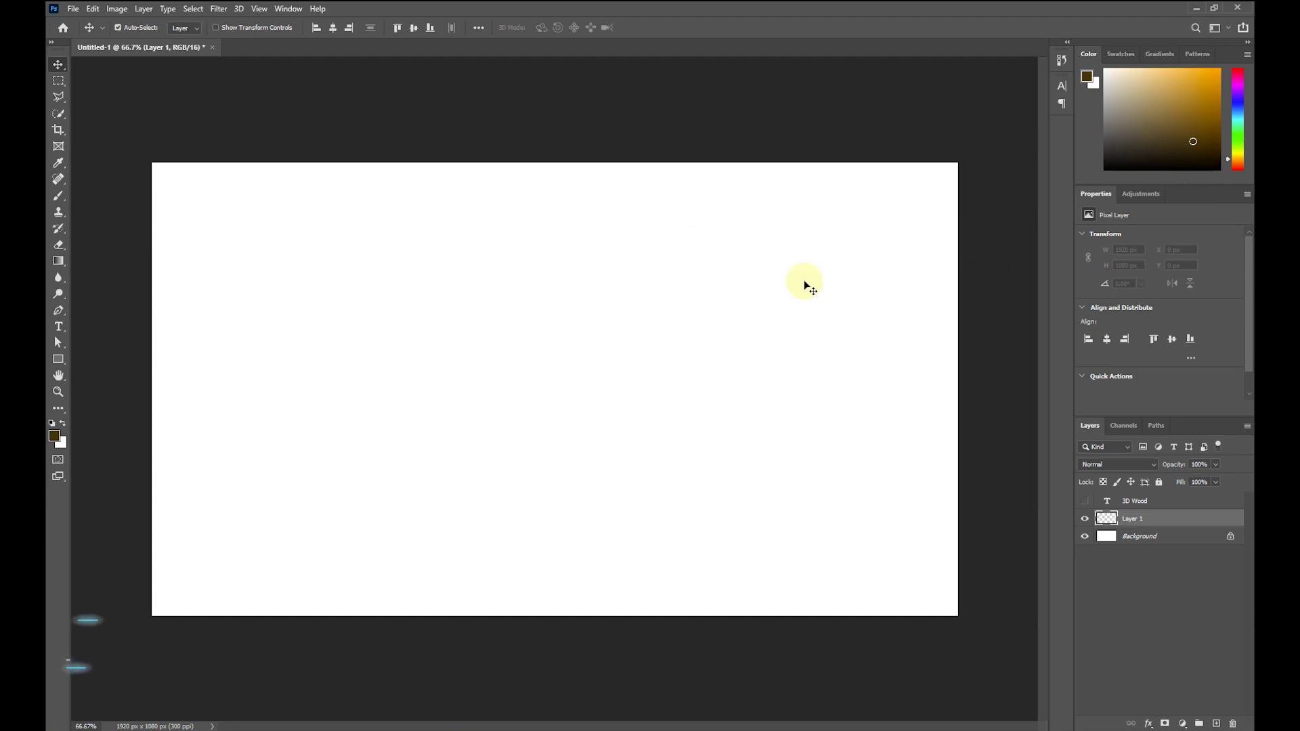
{"action": "left_click", "coordinate": [63, 423]}
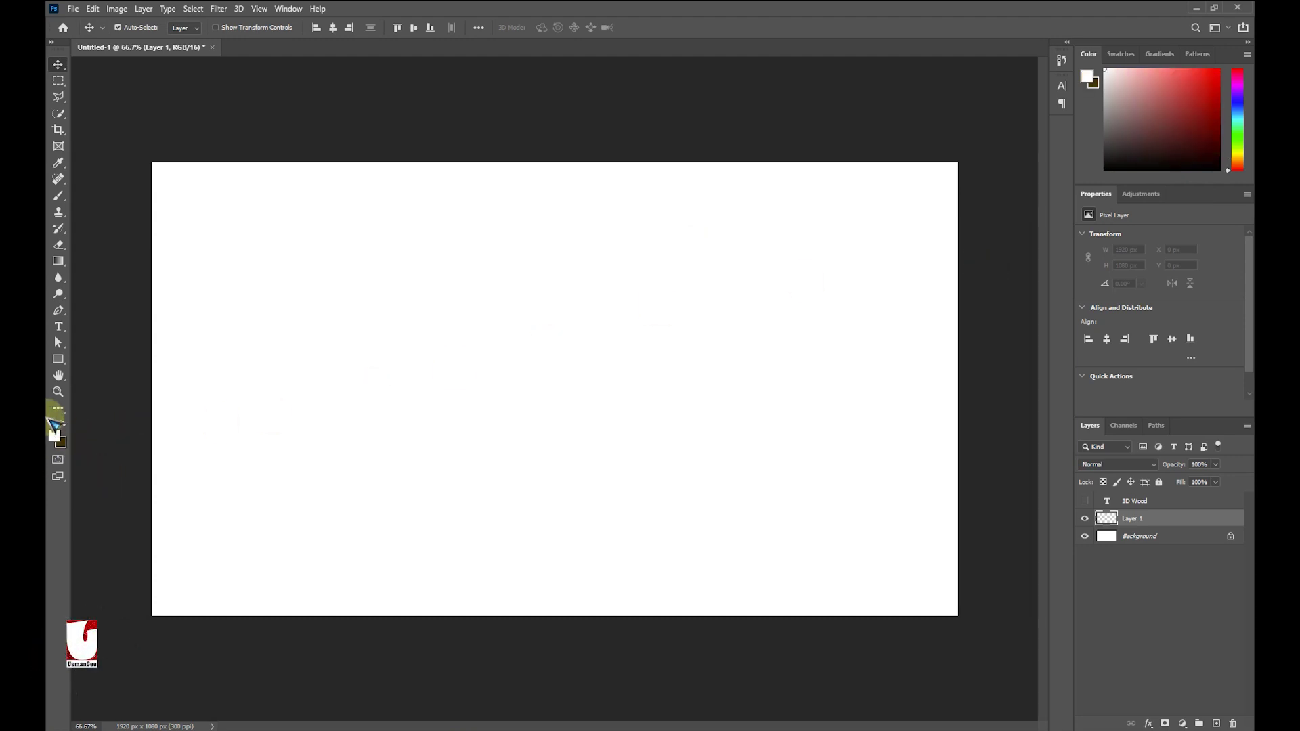
Set the foreground colour to muted gold #9f7d22
{"action": "left_click", "coordinate": [54, 436]}
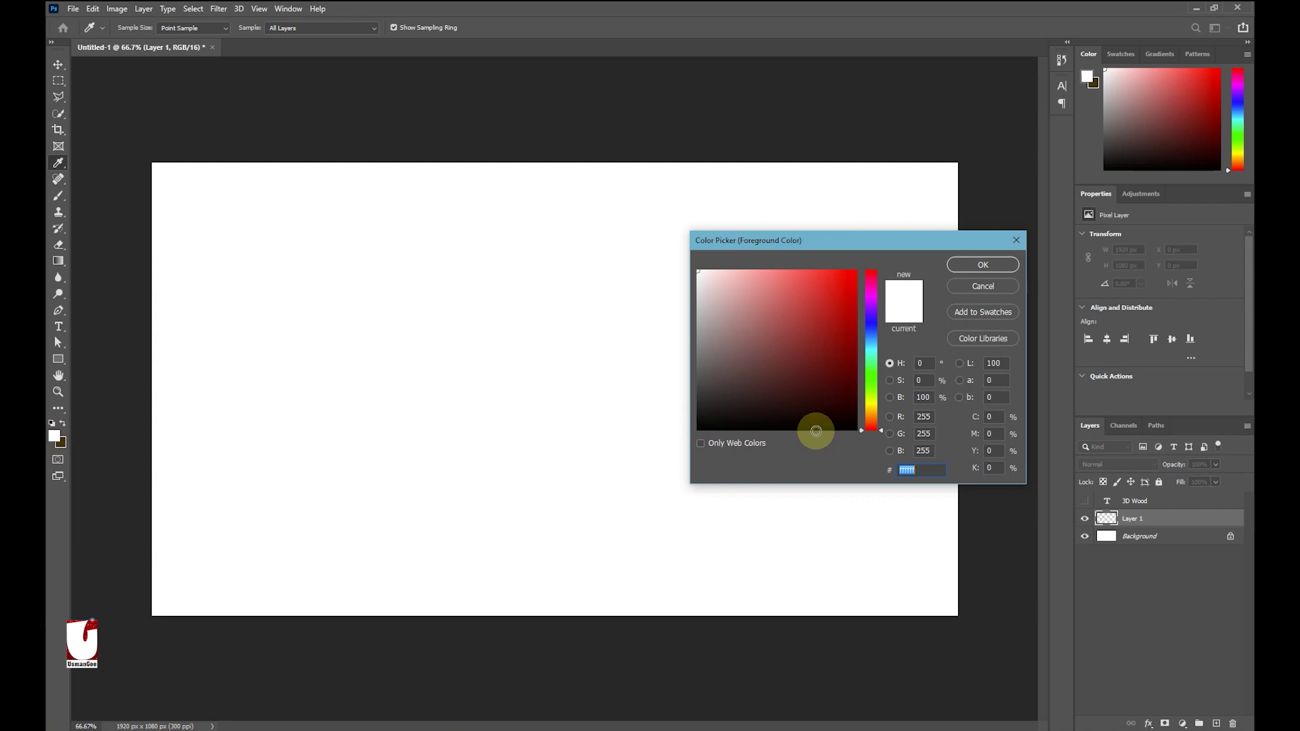
{"action": "left_click_drag", "start_coordinate": [876, 419], "coordinate": [881, 411]}
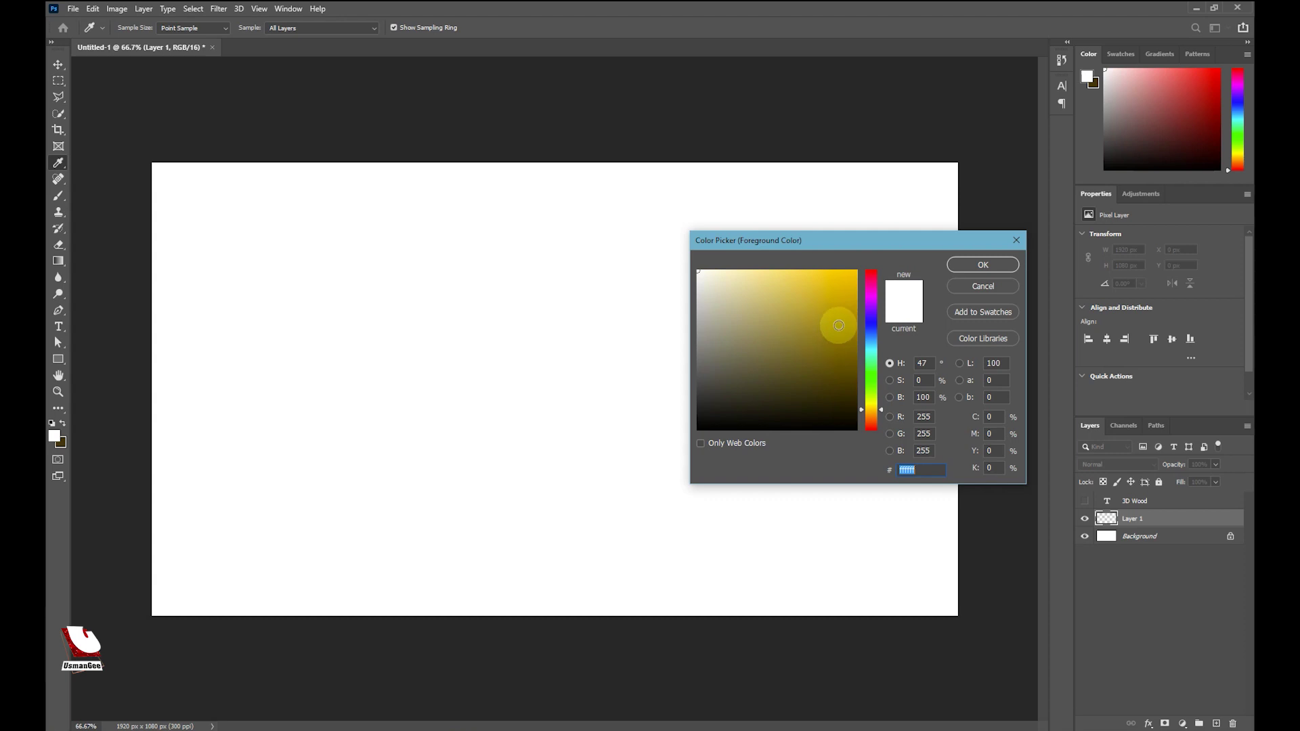
{"action": "left_click_drag", "start_coordinate": [838, 319], "coordinate": [828, 321]}
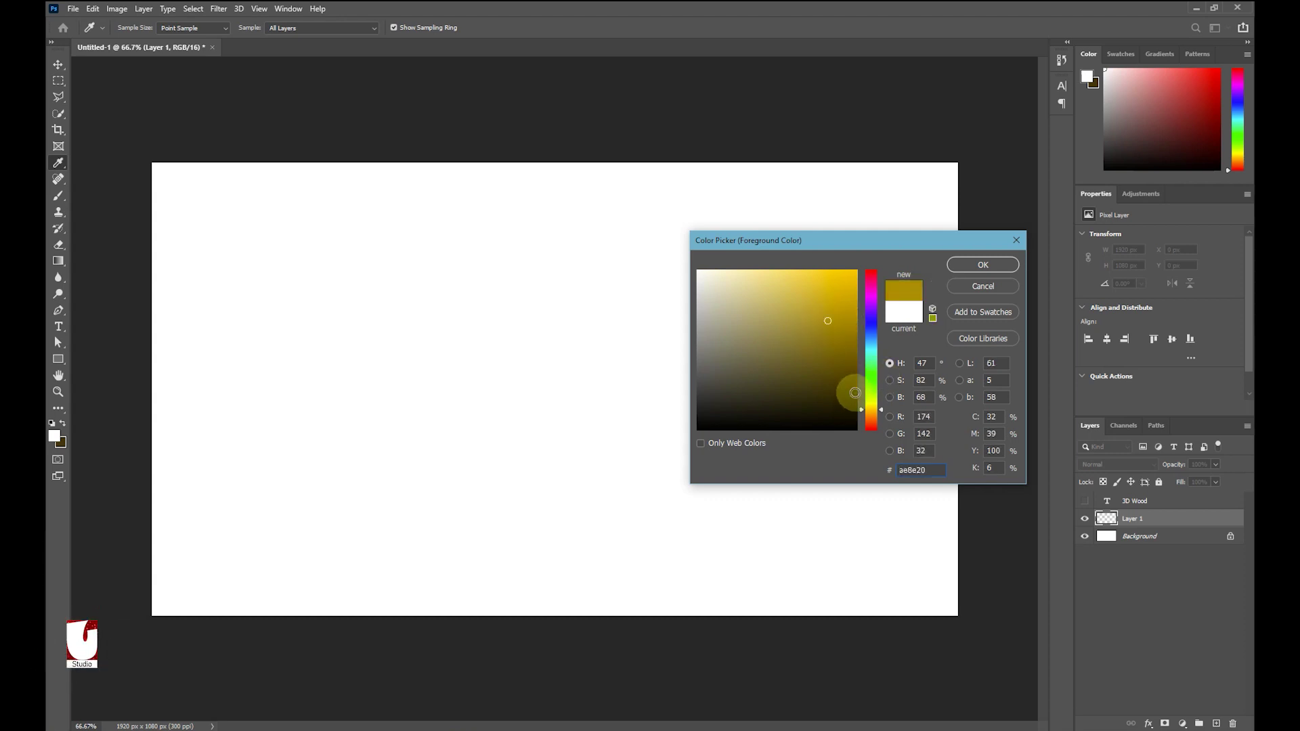
{"action": "left_click", "coordinate": [877, 413]}
{"action": "left_click", "coordinate": [878, 413]}
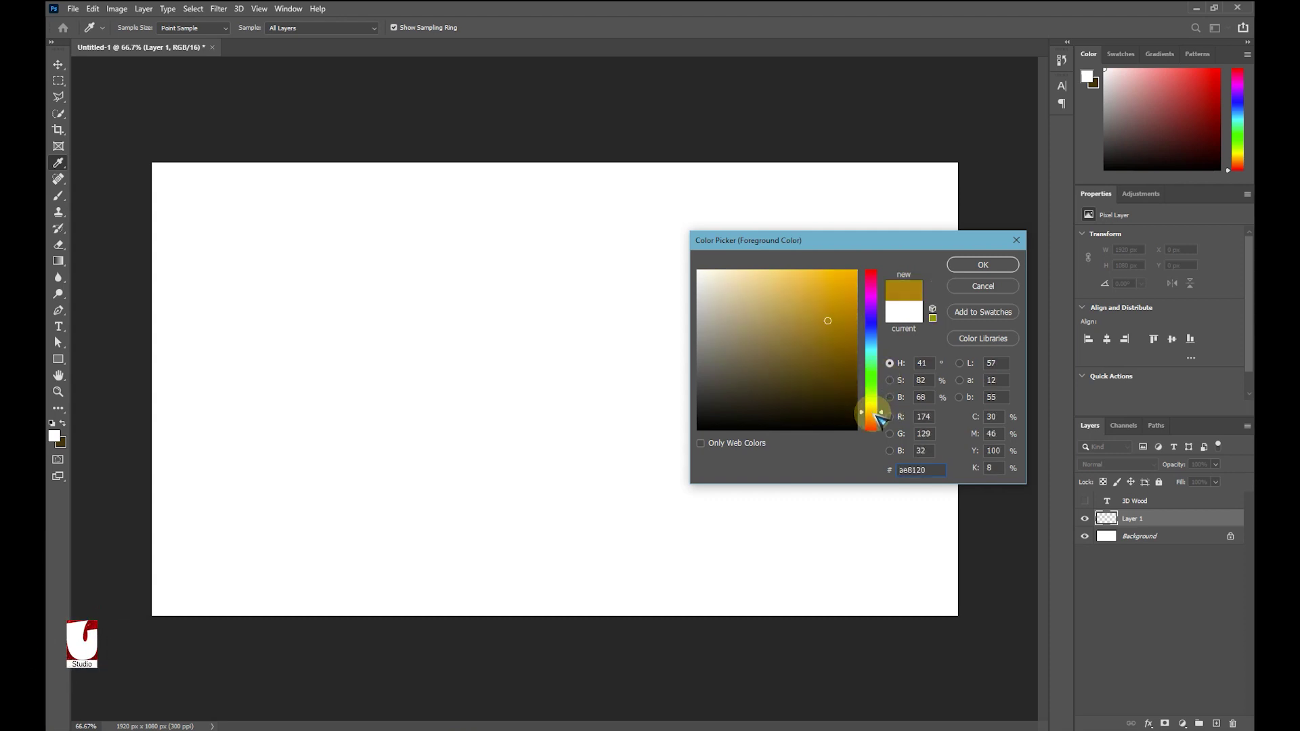
{"action": "left_click", "coordinate": [879, 415]}
{"action": "left_click", "coordinate": [879, 414]}
{"action": "left_click_drag", "start_coordinate": [829, 332], "coordinate": [824, 330]}
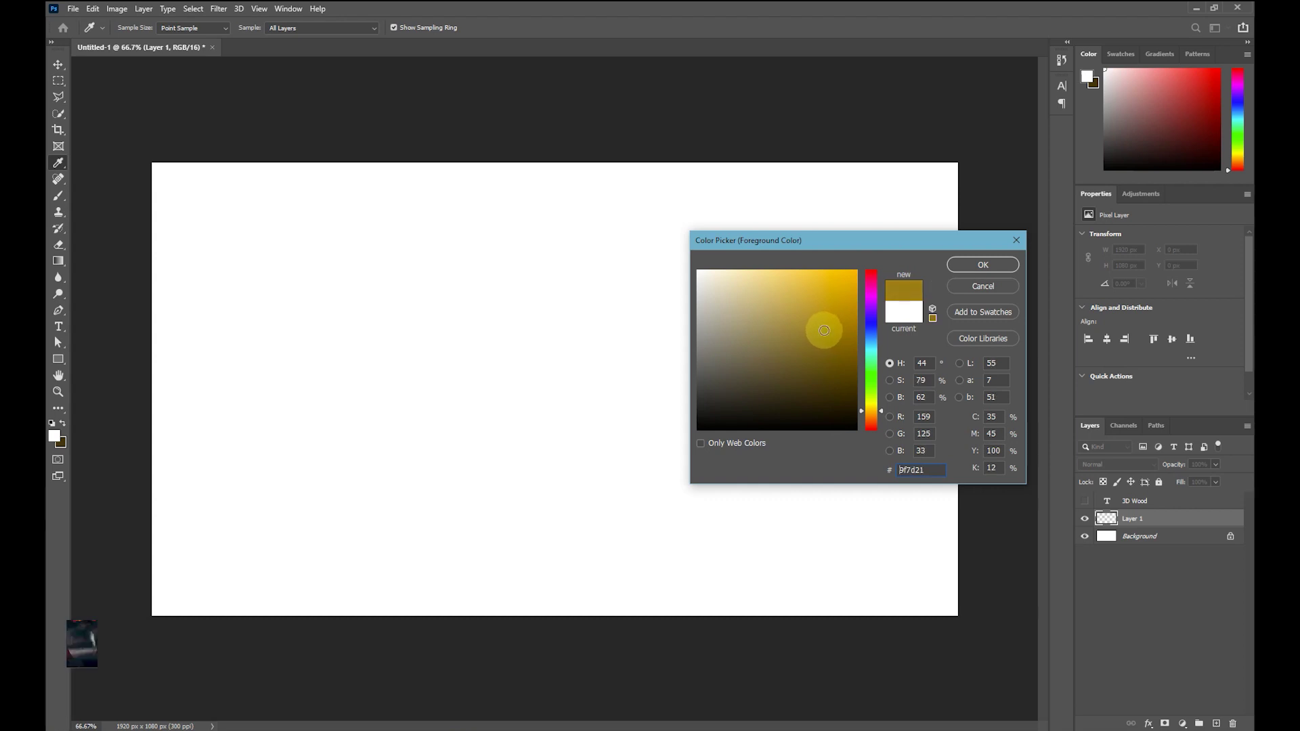
{"action": "left_click", "coordinate": [875, 414]}
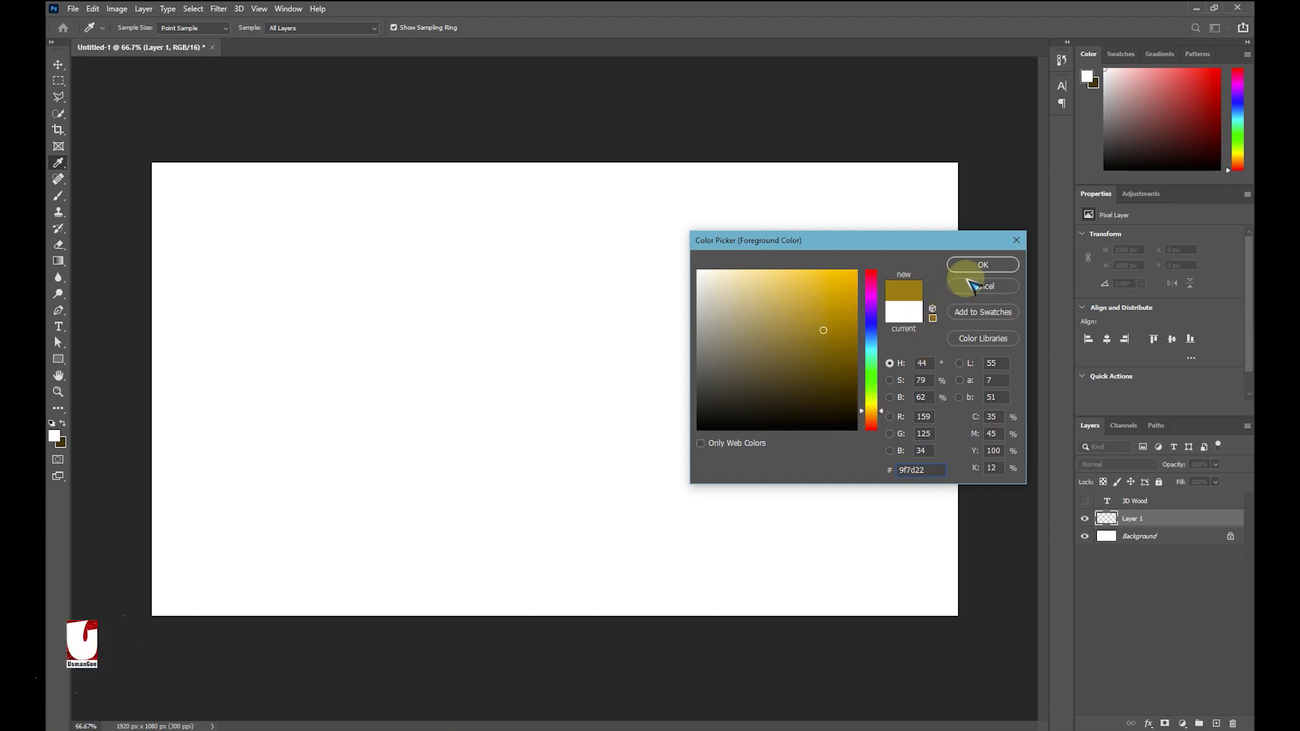
{"action": "left_click", "coordinate": [982, 264]}
{"action": "key", "text": "v"}
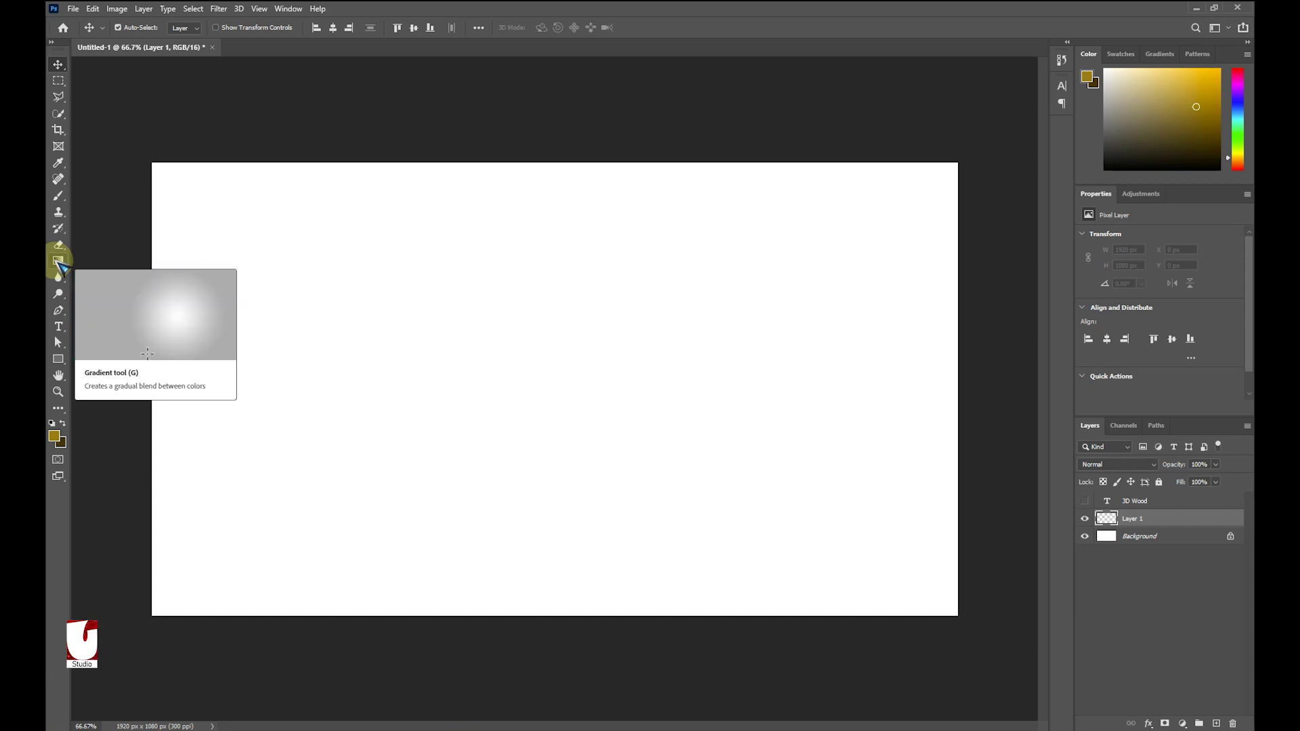
Show rulers and draw a gold-to-brown radial gradient glowing up from the canvas bottom on Layer 1
{"action": "left_click", "coordinate": [58, 263]}
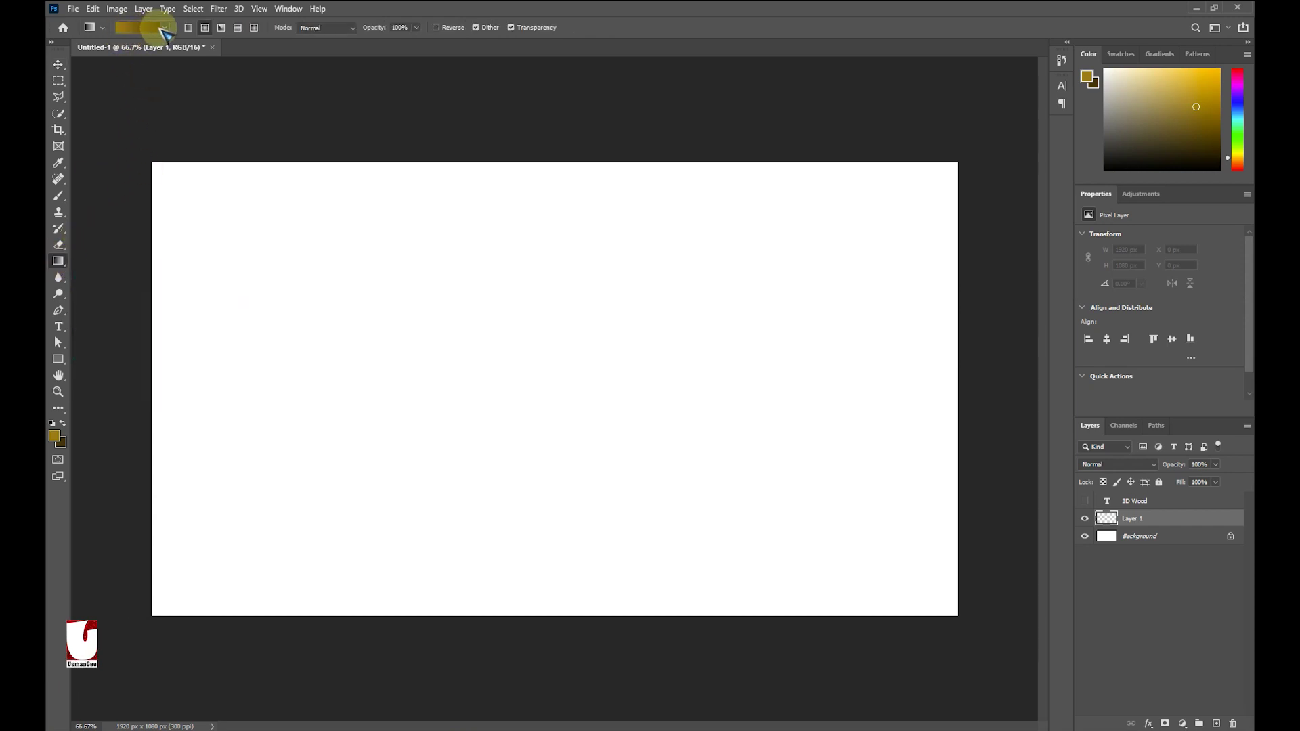
{"action": "left_click", "coordinate": [164, 27]}
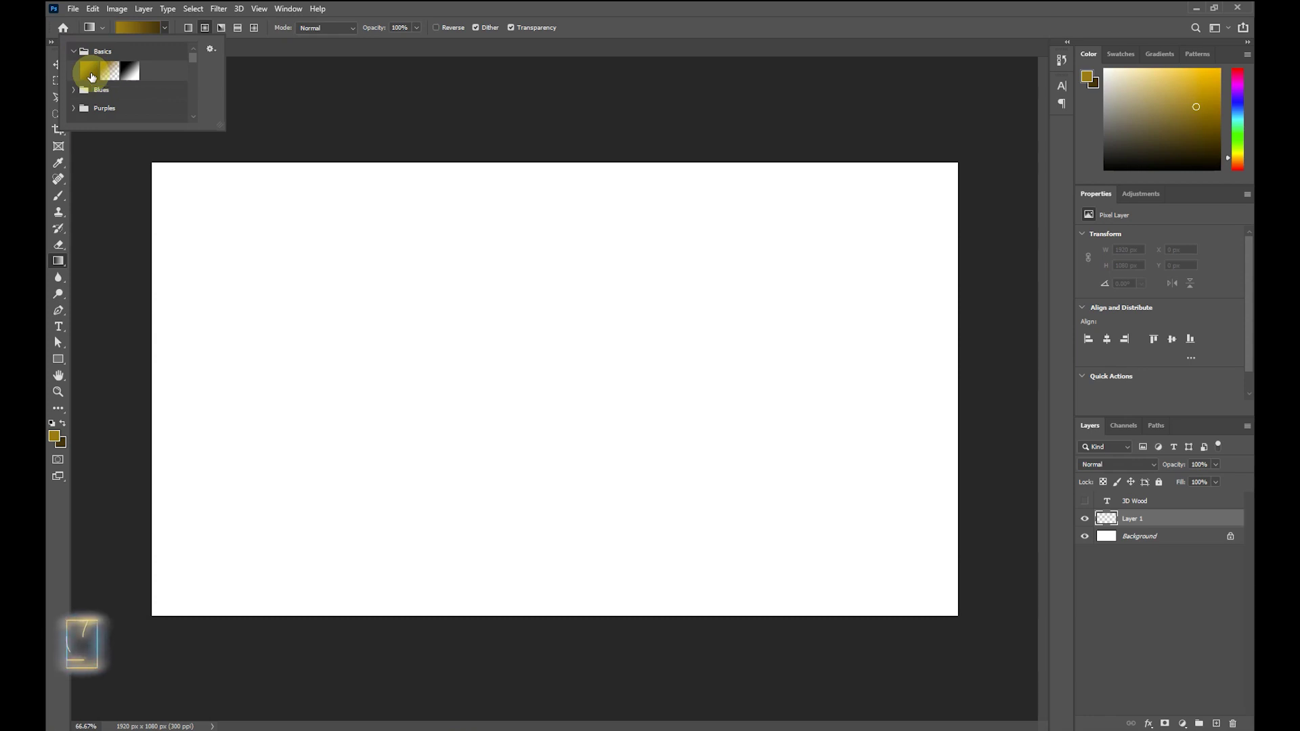
{"action": "left_click", "coordinate": [93, 77]}
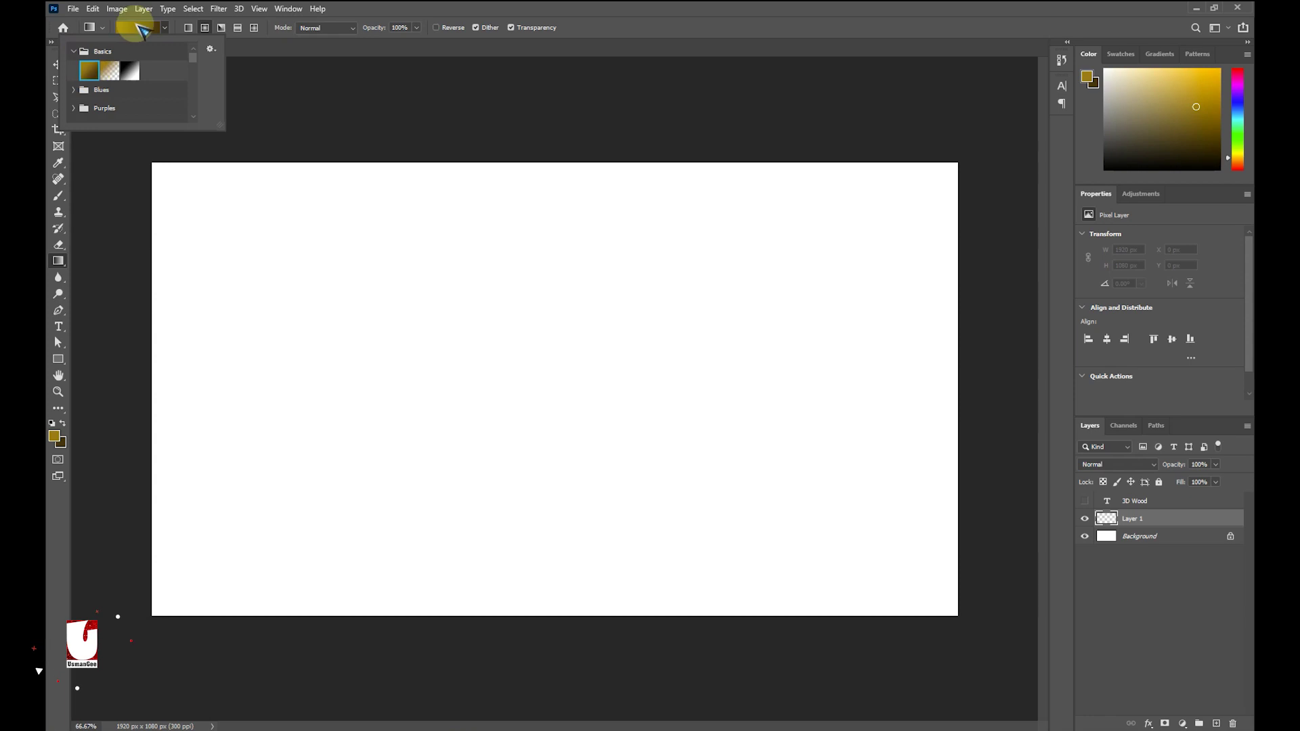
{"action": "left_click", "coordinate": [342, 12]}
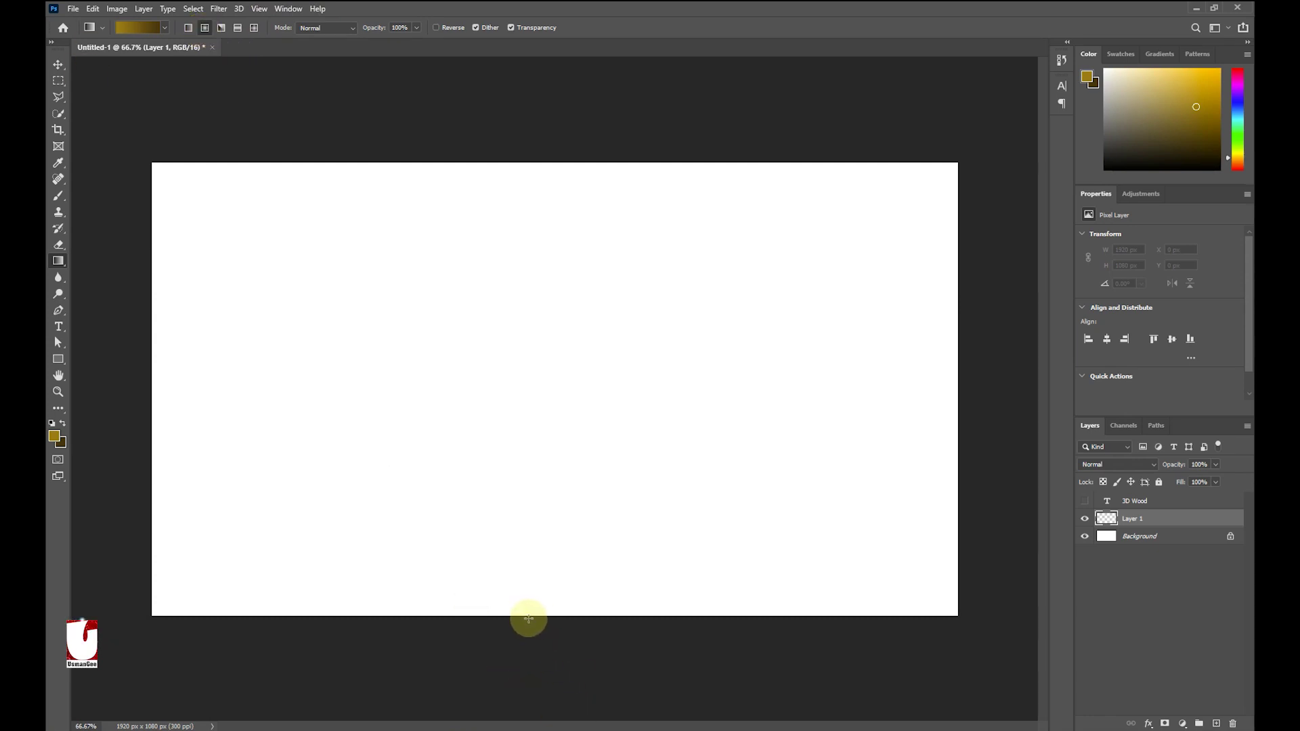
{"action": "key", "text": "ctrl+r"}
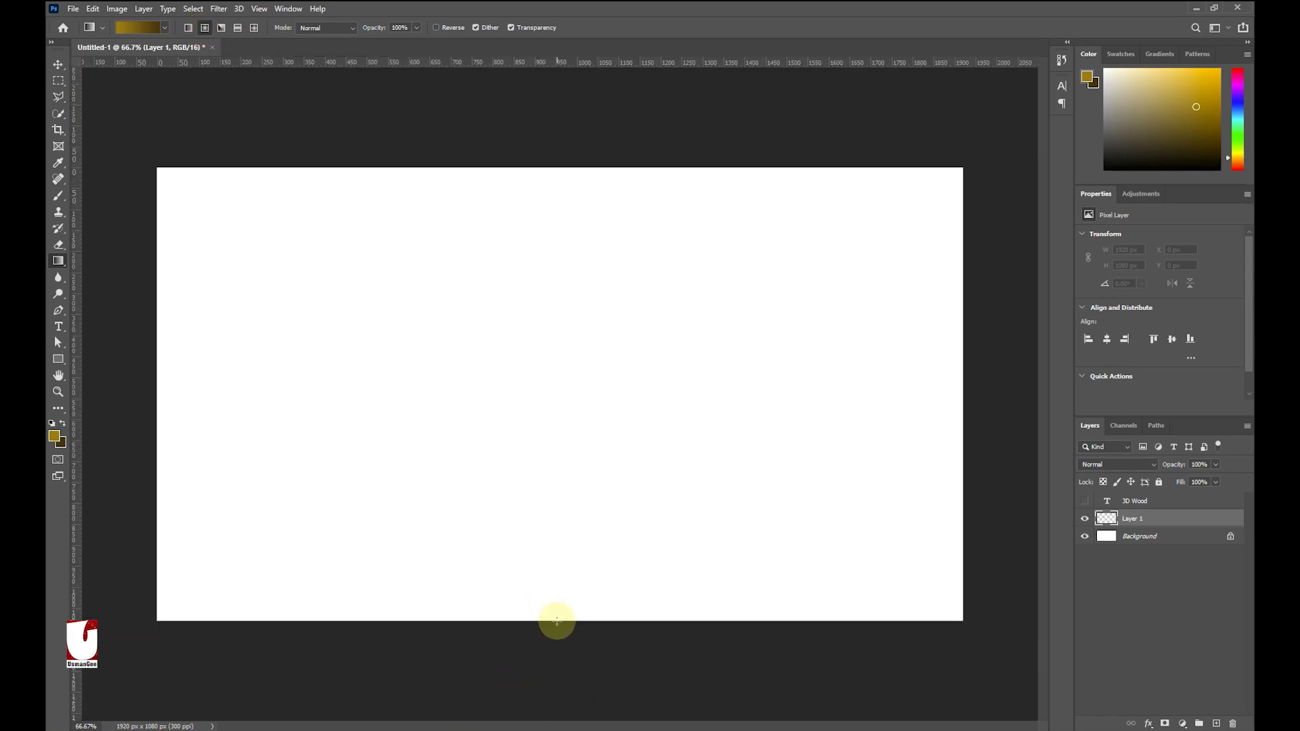
{"action": "left_click_drag", "start_coordinate": [551, 618], "coordinate": [549, 329]}
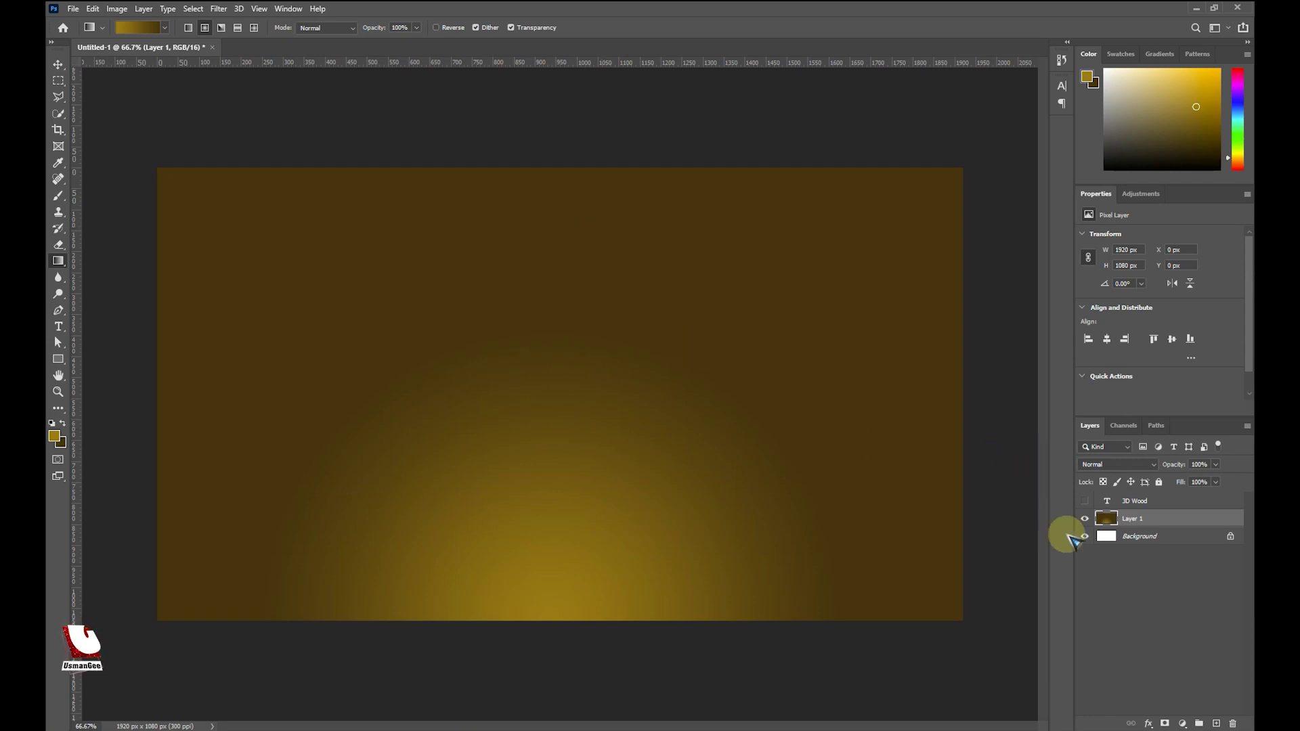
Make the 3D Wood text layer visible again over the radial glow background
{"action": "left_click", "coordinate": [1084, 502]}
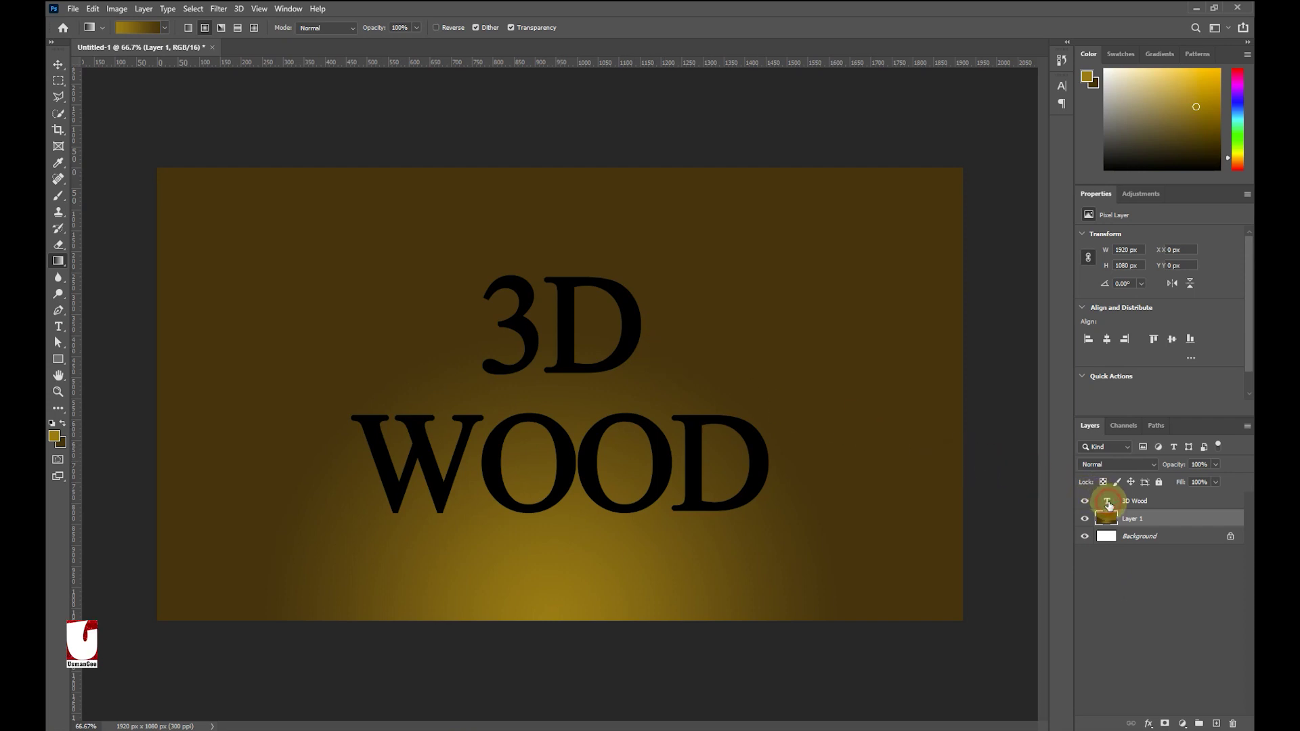
Open Blending Options for the 3D Wood layer and move the Layer Style dialog to the top centre
{"action": "left_click", "coordinate": [1111, 505]}
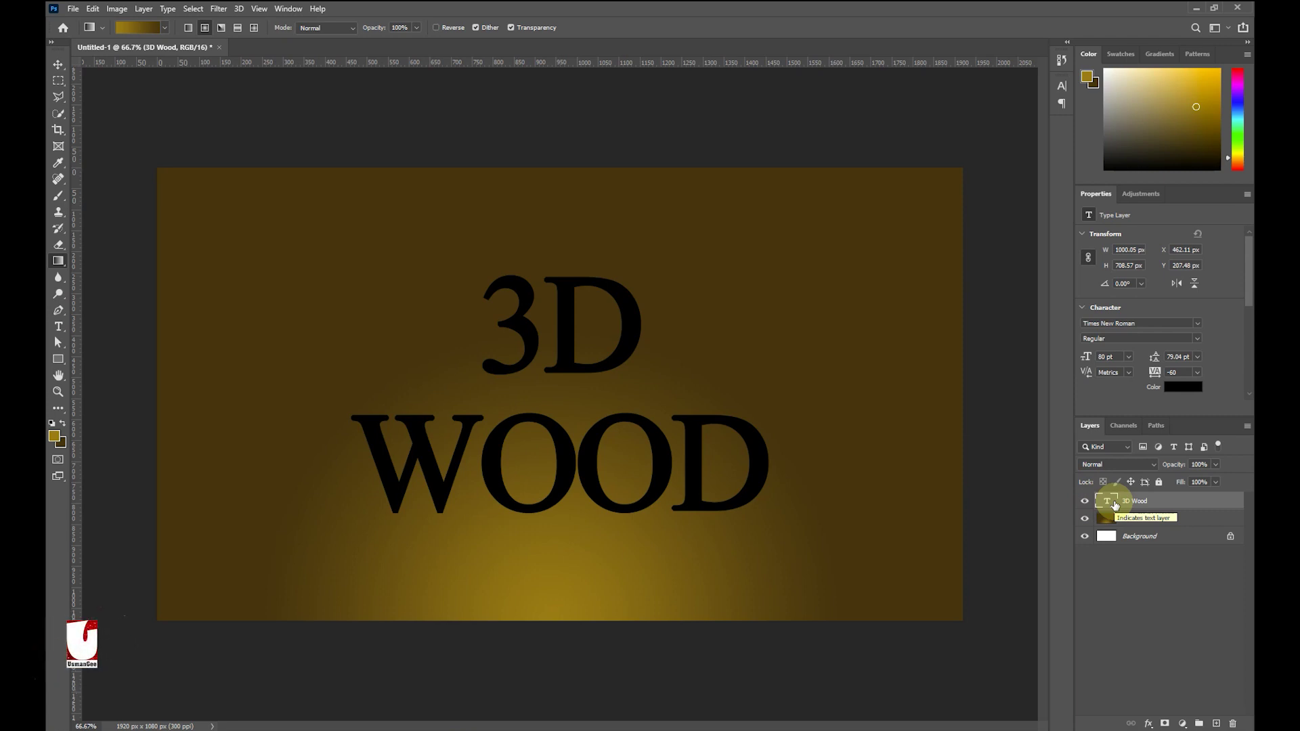
{"action": "left_click", "coordinate": [1150, 724]}
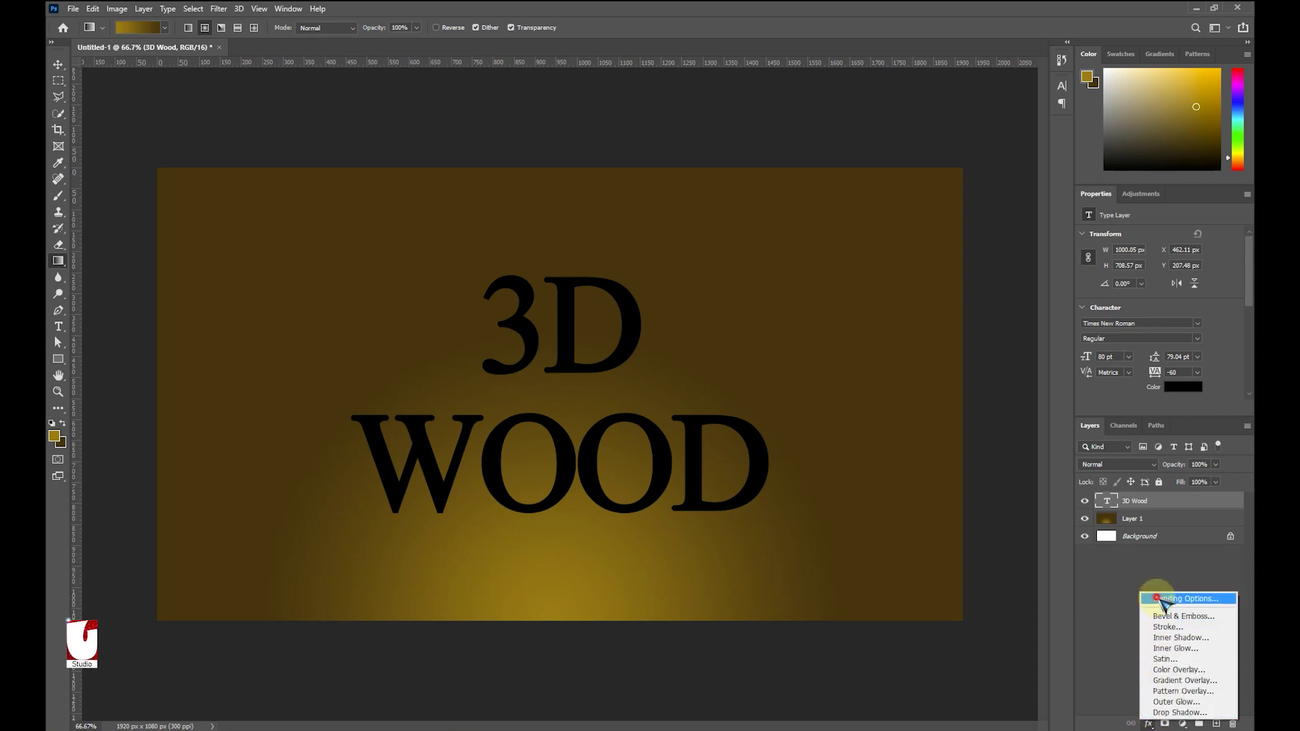
{"action": "left_click", "coordinate": [1164, 601]}
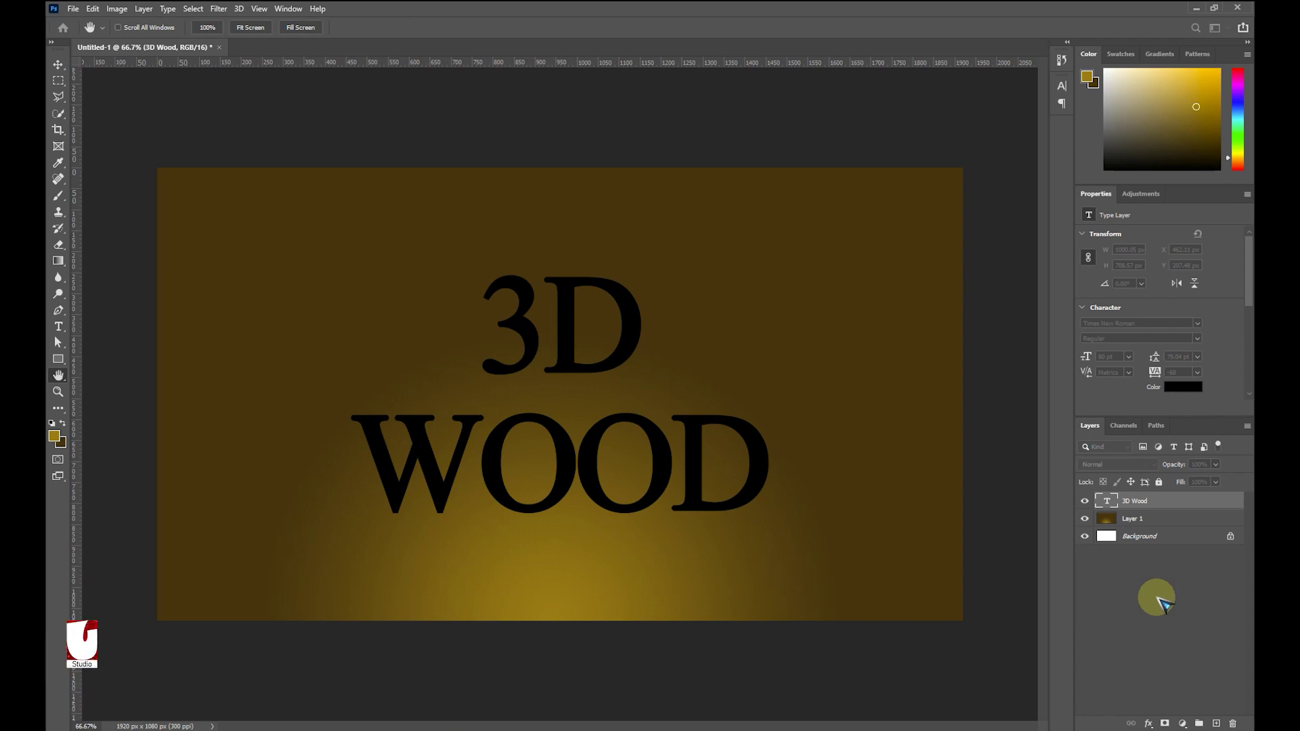
{"action": "left_click_drag", "start_coordinate": [1221, 314], "coordinate": [887, 66]}
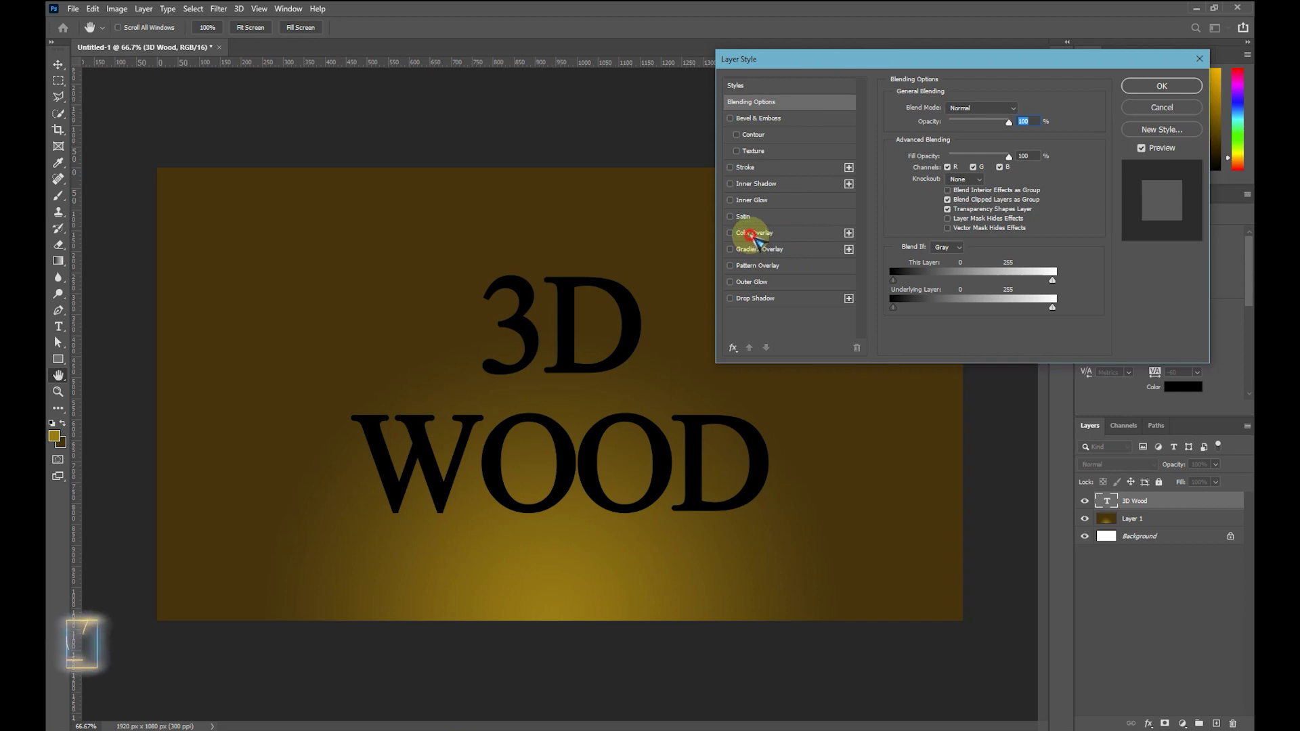
Turn the Color Overlay effect on for the 3D Wood text, then off again
{"action": "left_click", "coordinate": [754, 234]}
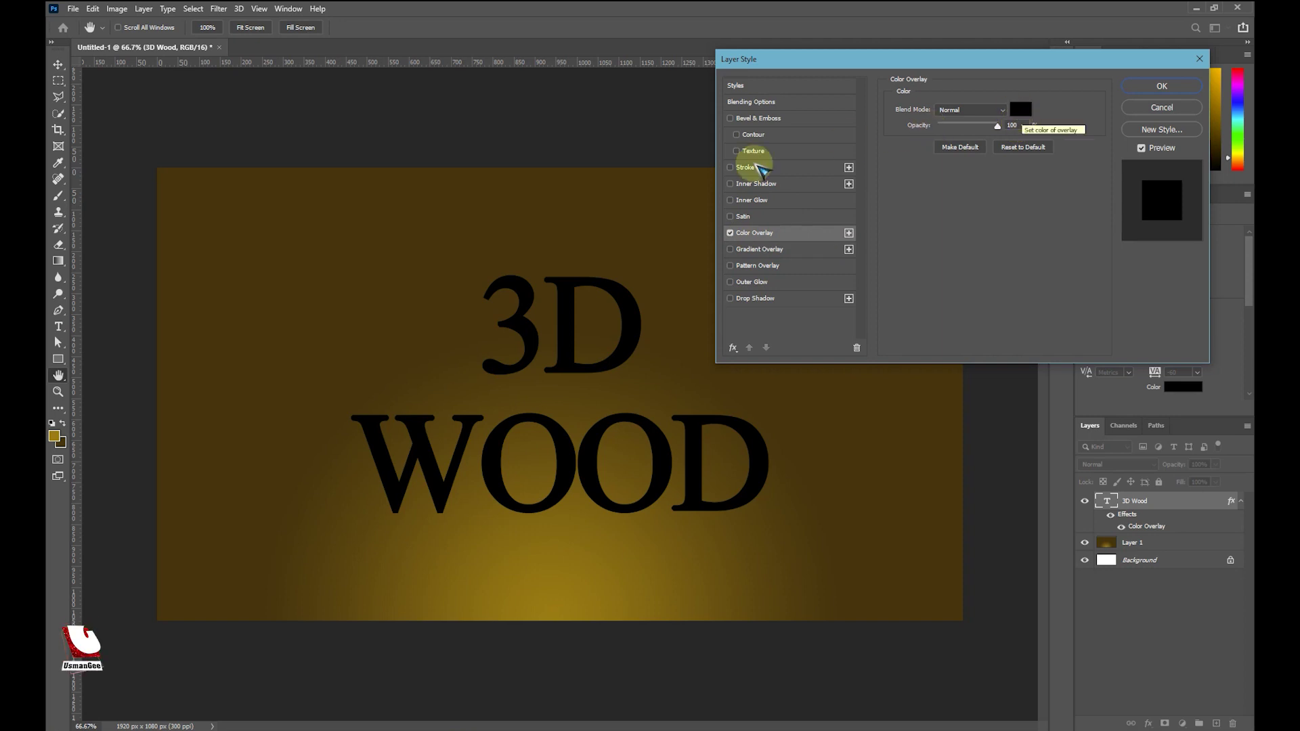
{"action": "left_click", "coordinate": [730, 233]}
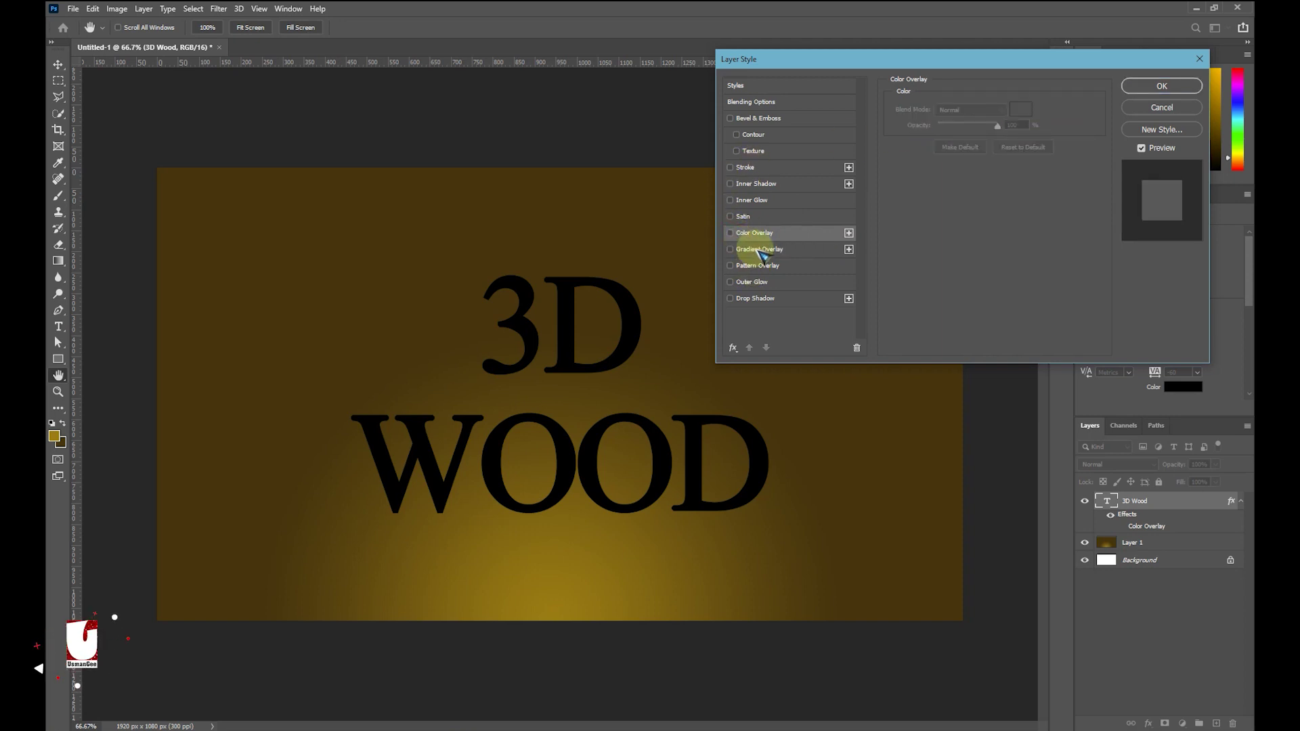
Apply a Gradient Overlay using the Basics gold foreground-to-background gradient
{"action": "left_click", "coordinate": [760, 249]}
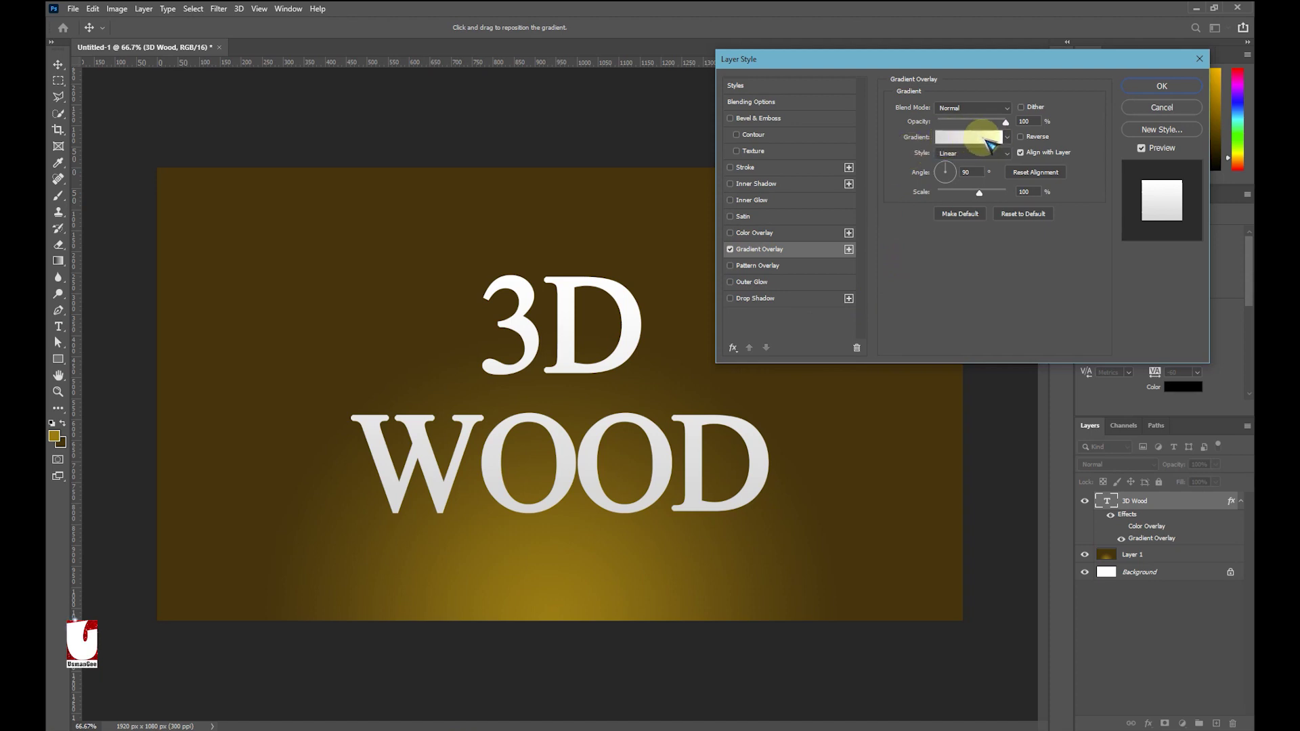
{"action": "left_click", "coordinate": [1008, 137]}
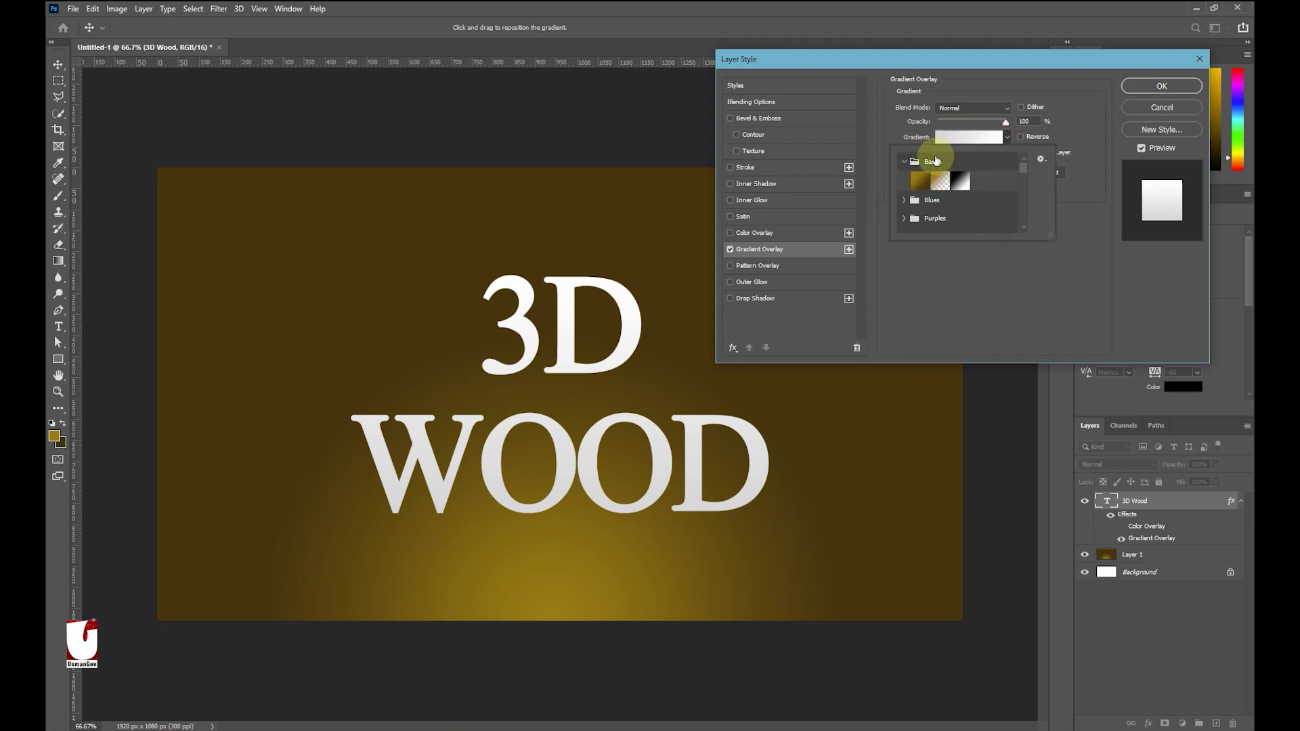
{"action": "left_click", "coordinate": [919, 184]}
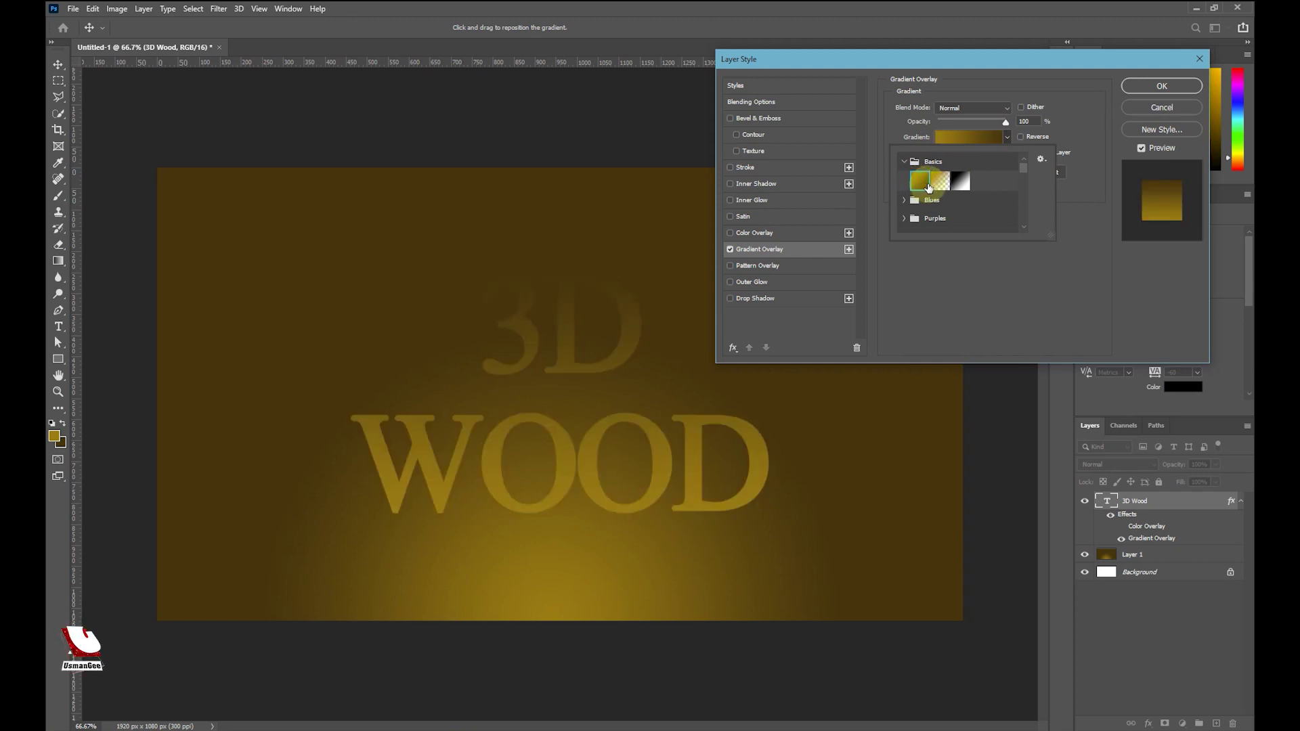
{"action": "left_click", "coordinate": [1080, 197]}
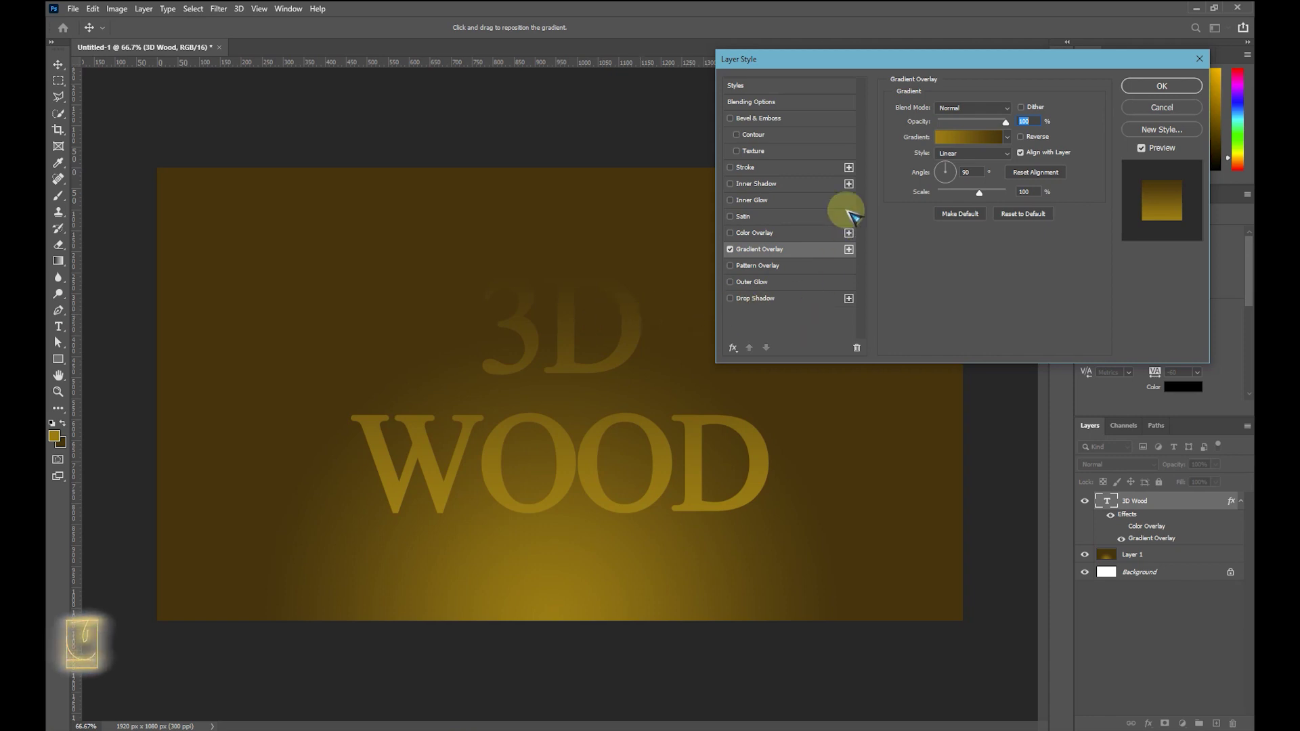
{"action": "left_click", "coordinate": [989, 138]}
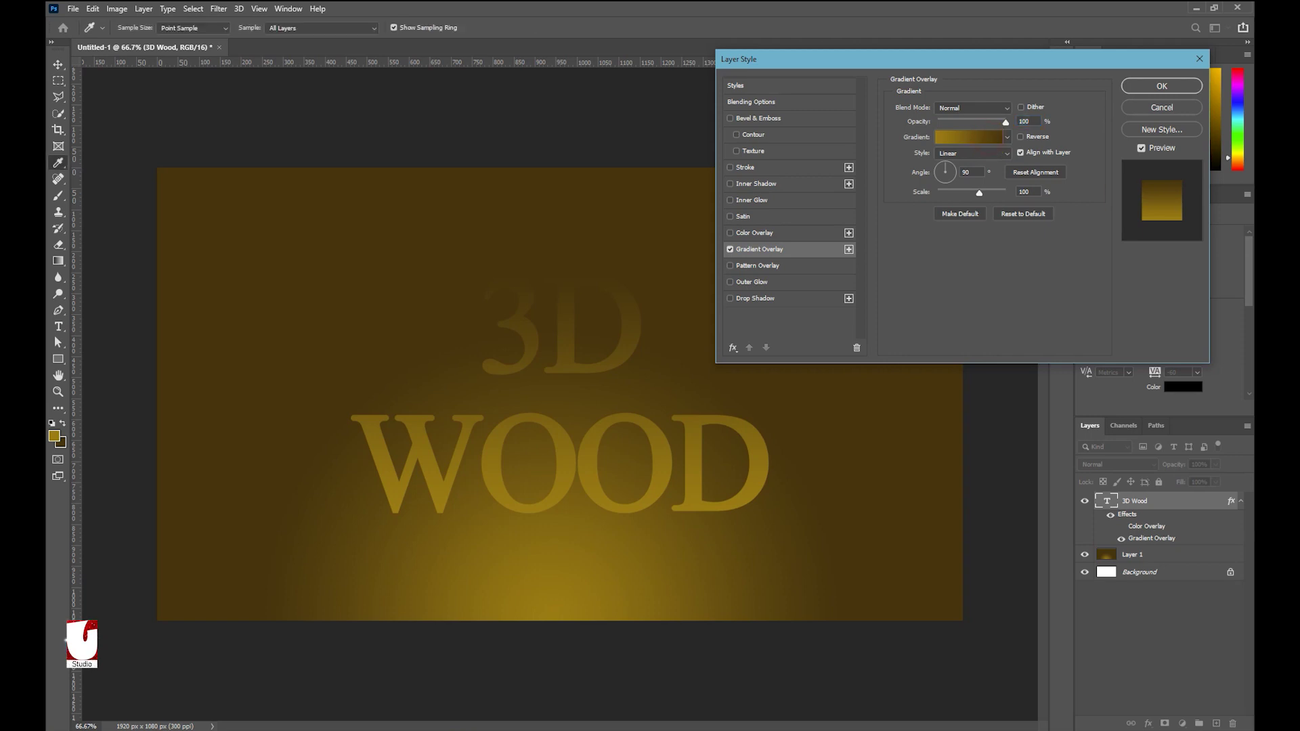
Move the gold stop to the far end of the text gradient, reversing it, and select the dark brown stop
{"action": "left_click", "coordinate": [964, 138]}
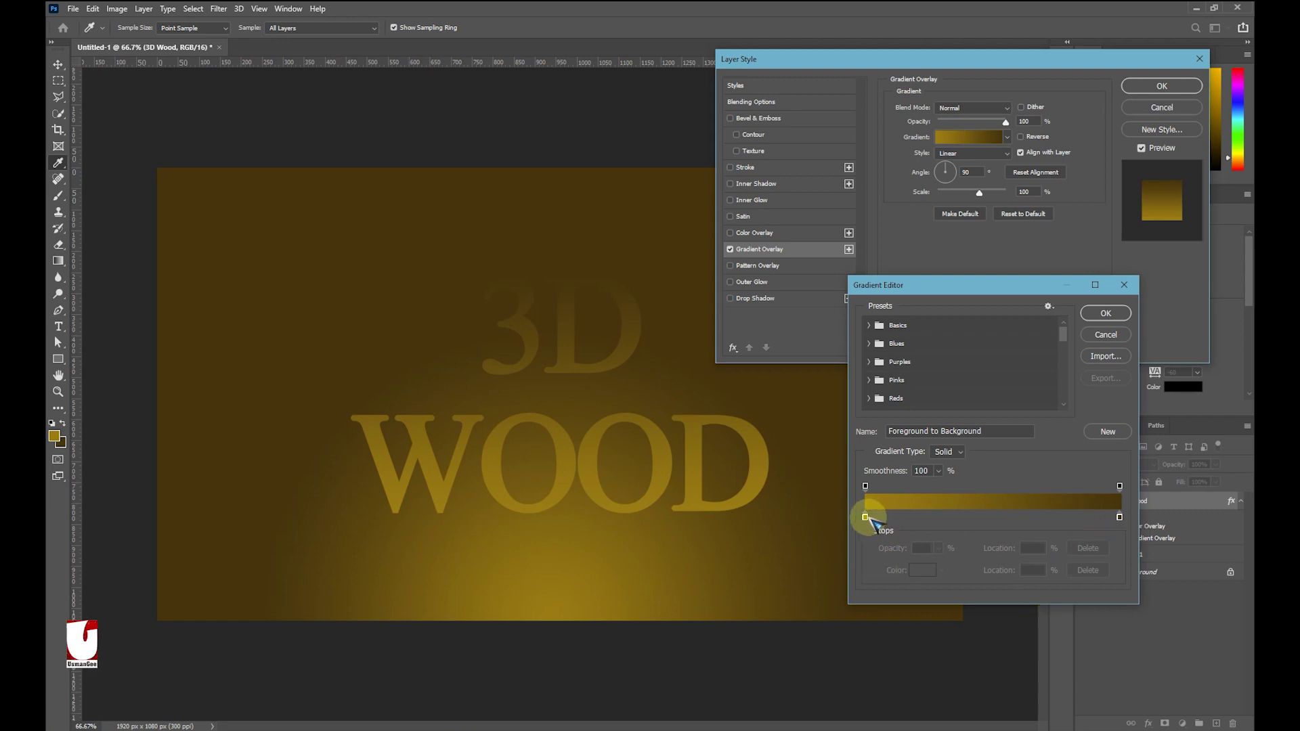
{"action": "left_click_drag", "start_coordinate": [866, 517], "coordinate": [1057, 518]}
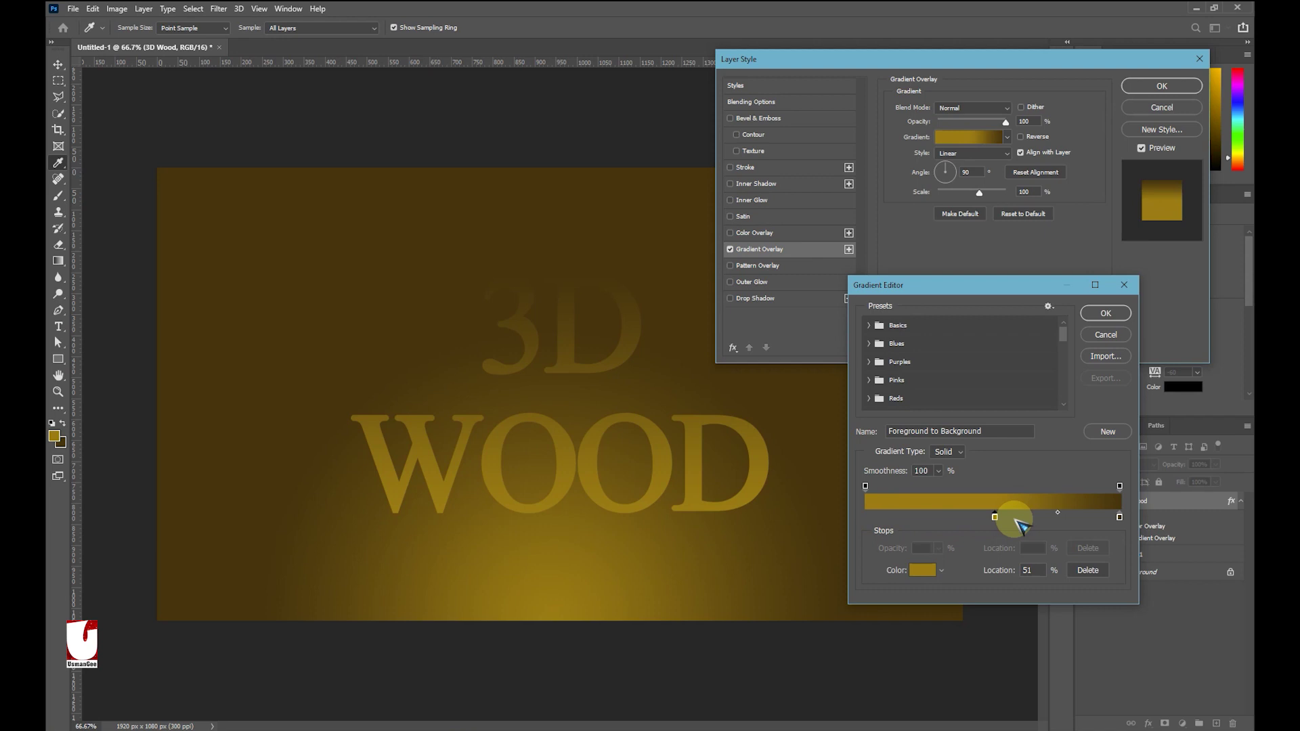
{"action": "mouse_move", "coordinate": [1056, 519]}
{"action": "left_mouse_down"}
{"action": "mouse_move", "coordinate": [1069, 519]}
{"action": "mouse_move", "coordinate": [866, 518]}
{"action": "left_mouse_up"}
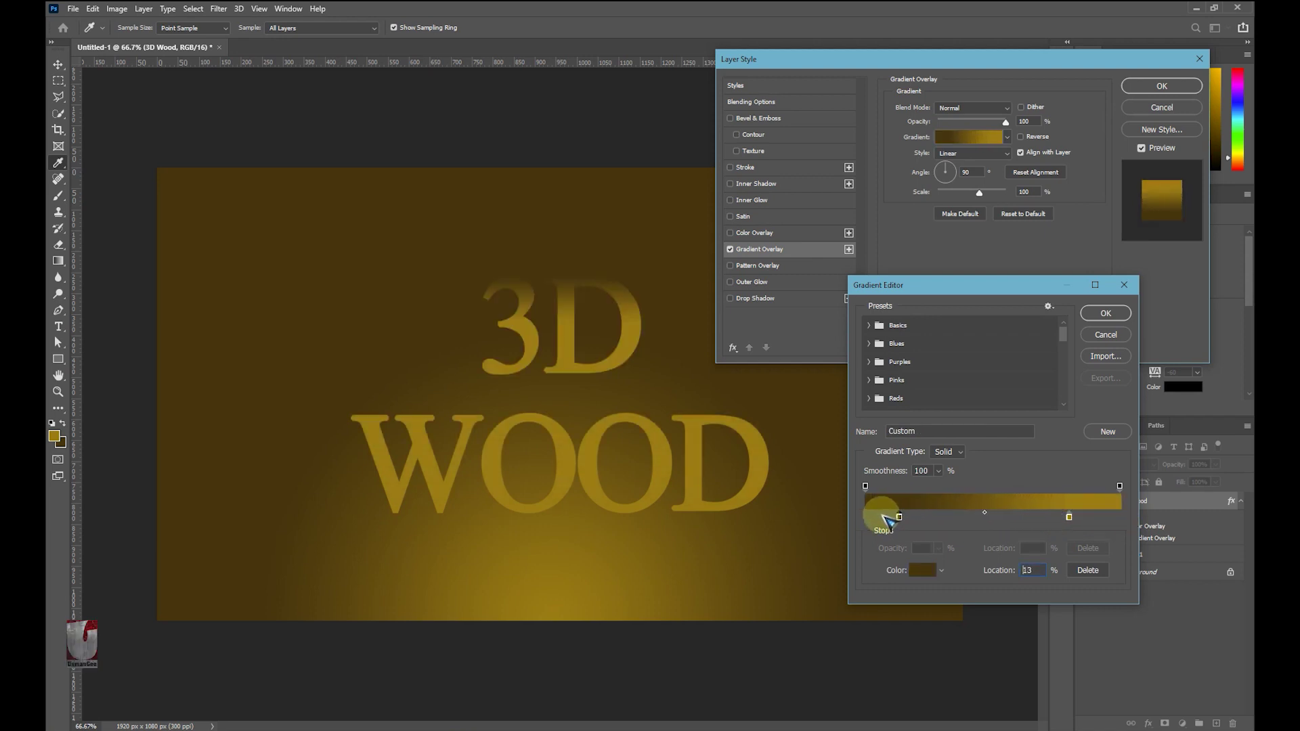
{"action": "left_click_drag", "start_coordinate": [1069, 517], "coordinate": [1136, 518]}
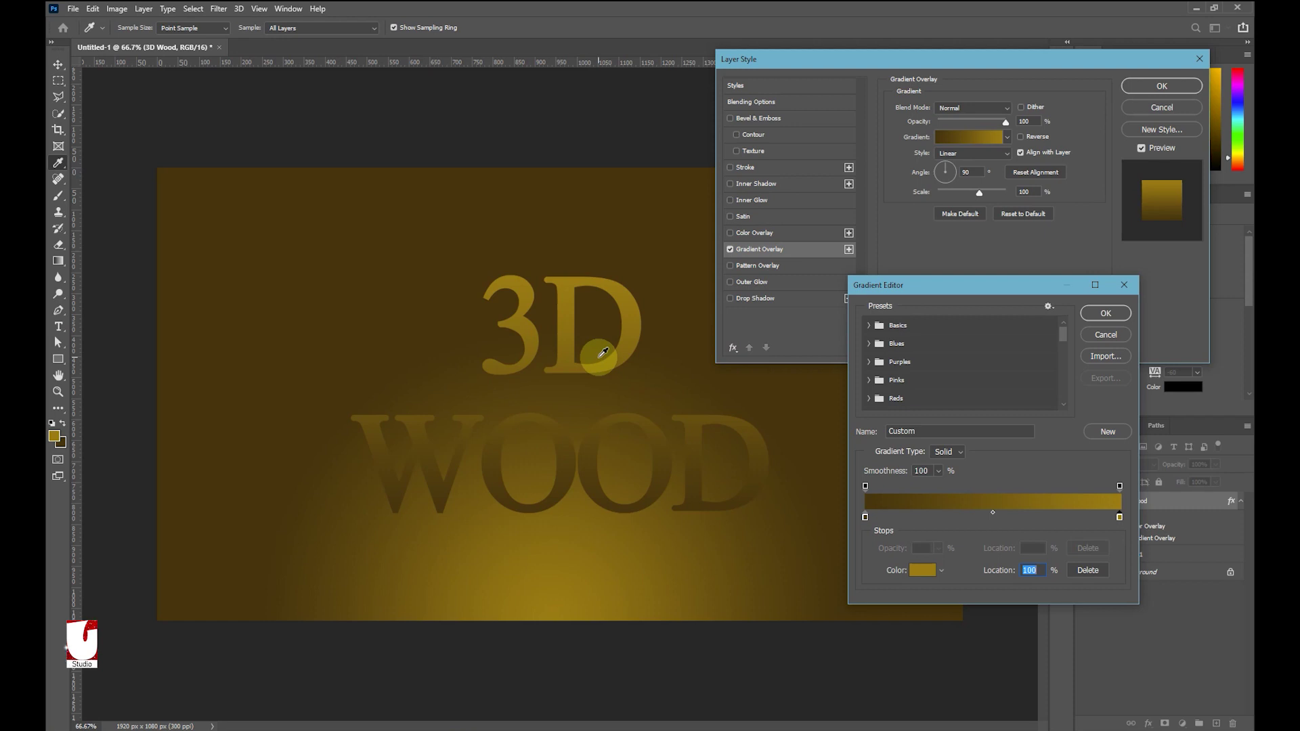
{"action": "mouse_move", "coordinate": [603, 352]}
{"action": "left_mouse_down"}
{"action": "mouse_move", "coordinate": [688, 458]}
{"action": "mouse_move", "coordinate": [785, 468]}
{"action": "left_mouse_up"}
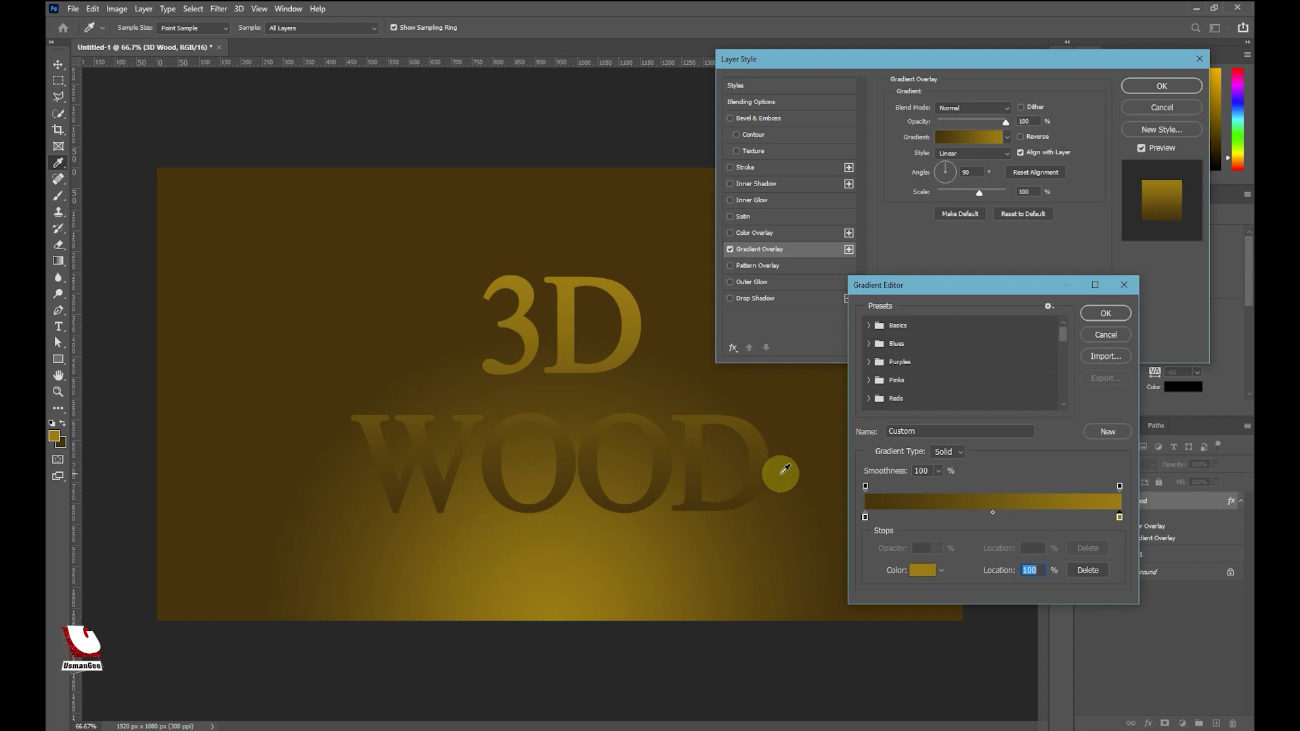
{"action": "left_click_drag", "start_coordinate": [784, 469], "coordinate": [867, 520]}
{"action": "left_click", "coordinate": [866, 518]}
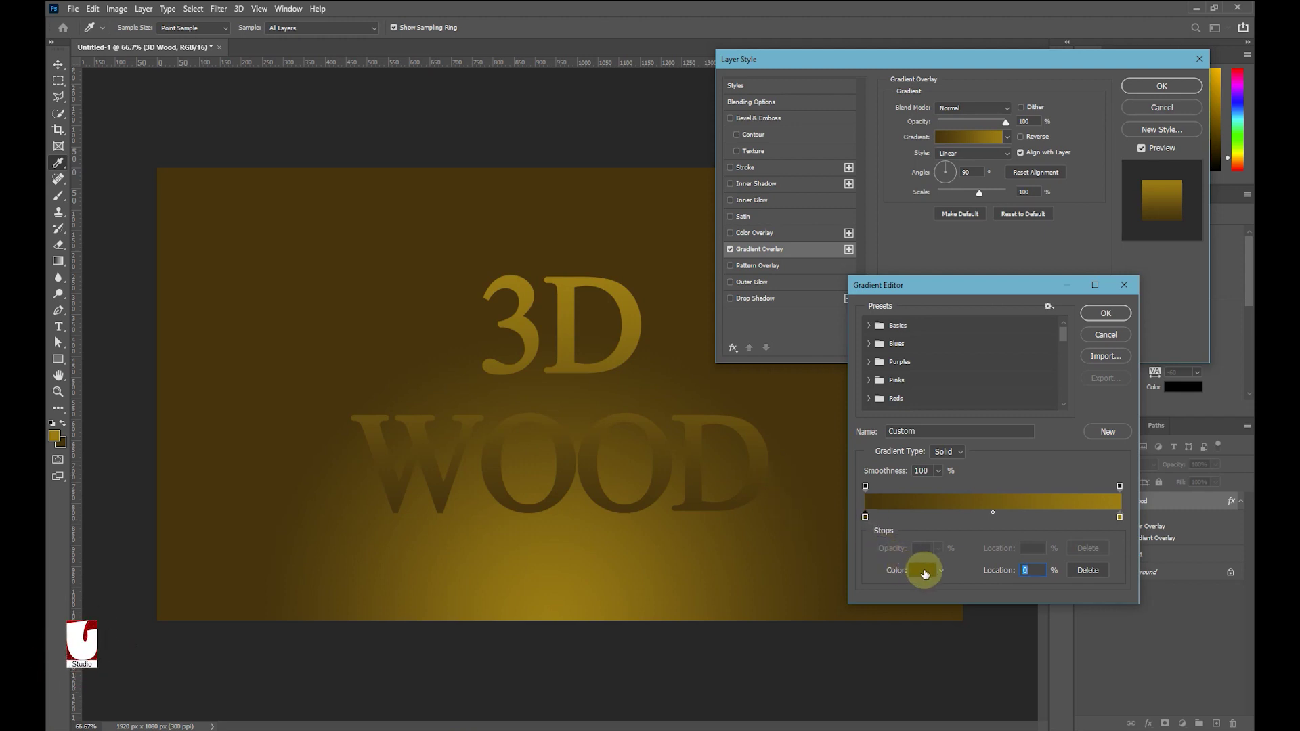
{"action": "left_click", "coordinate": [925, 572]}
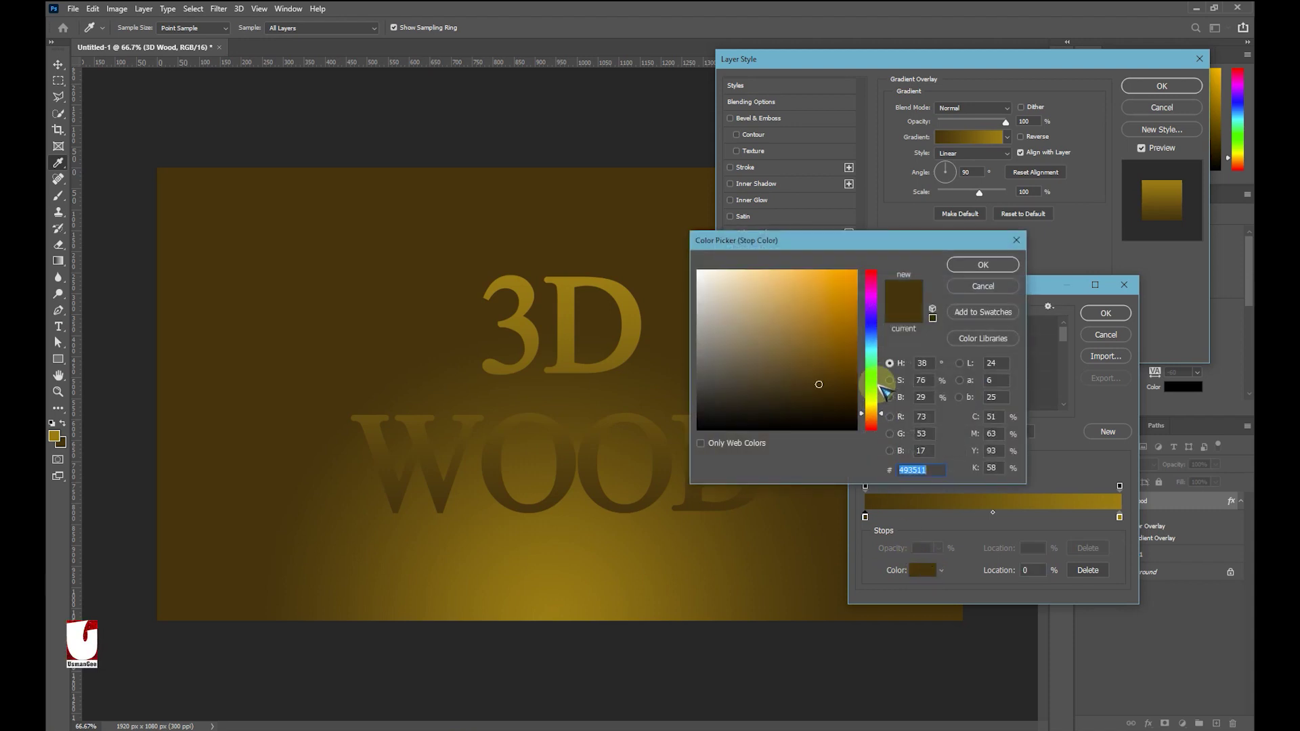
Change the dark brown gradient stop to the rich amber a66900
{"action": "left_click", "coordinate": [856, 339]}
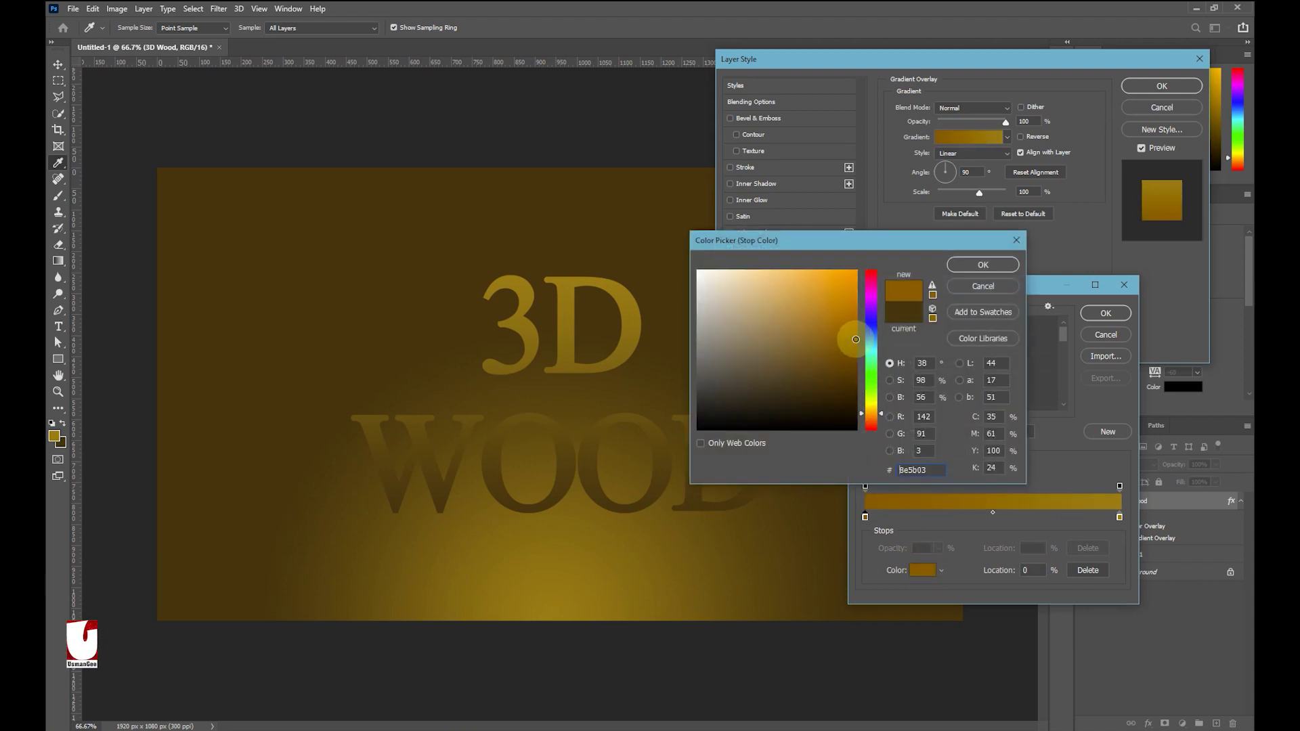
{"action": "left_click", "coordinate": [856, 336]}
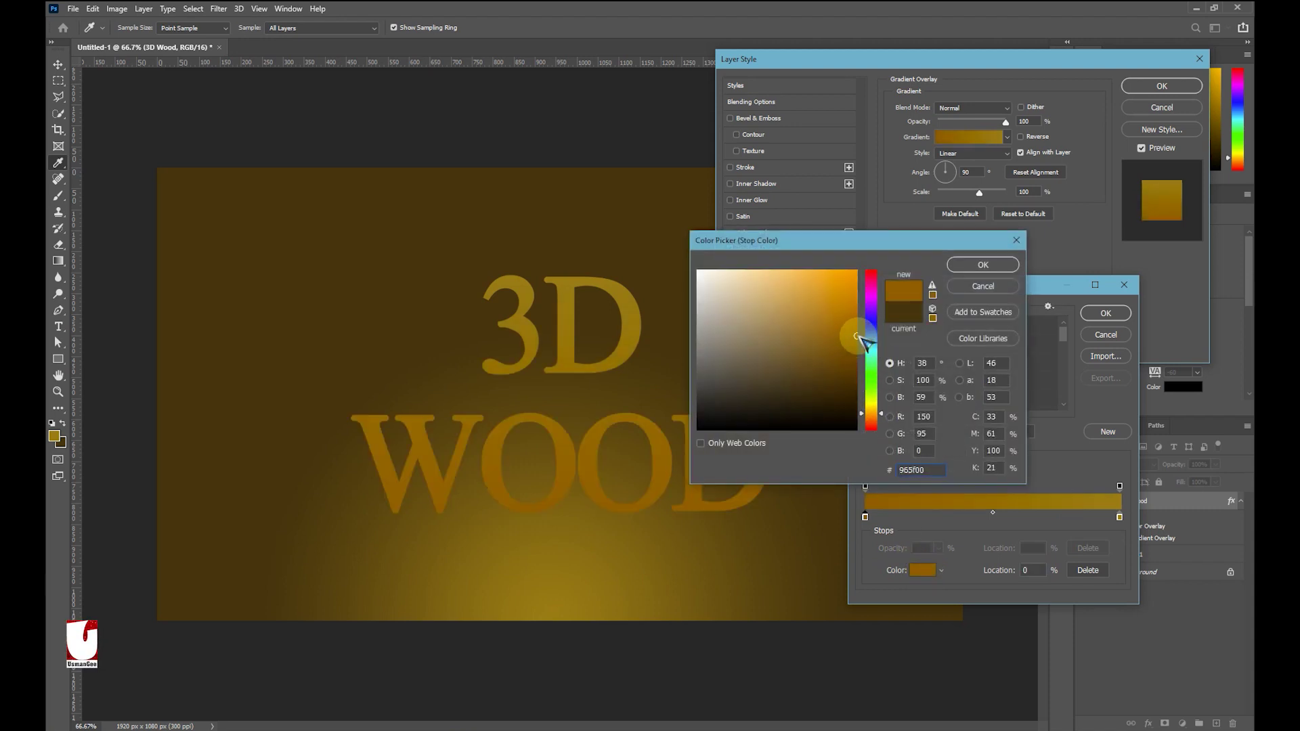
{"action": "left_click", "coordinate": [857, 332]}
{"action": "left_click", "coordinate": [857, 329]}
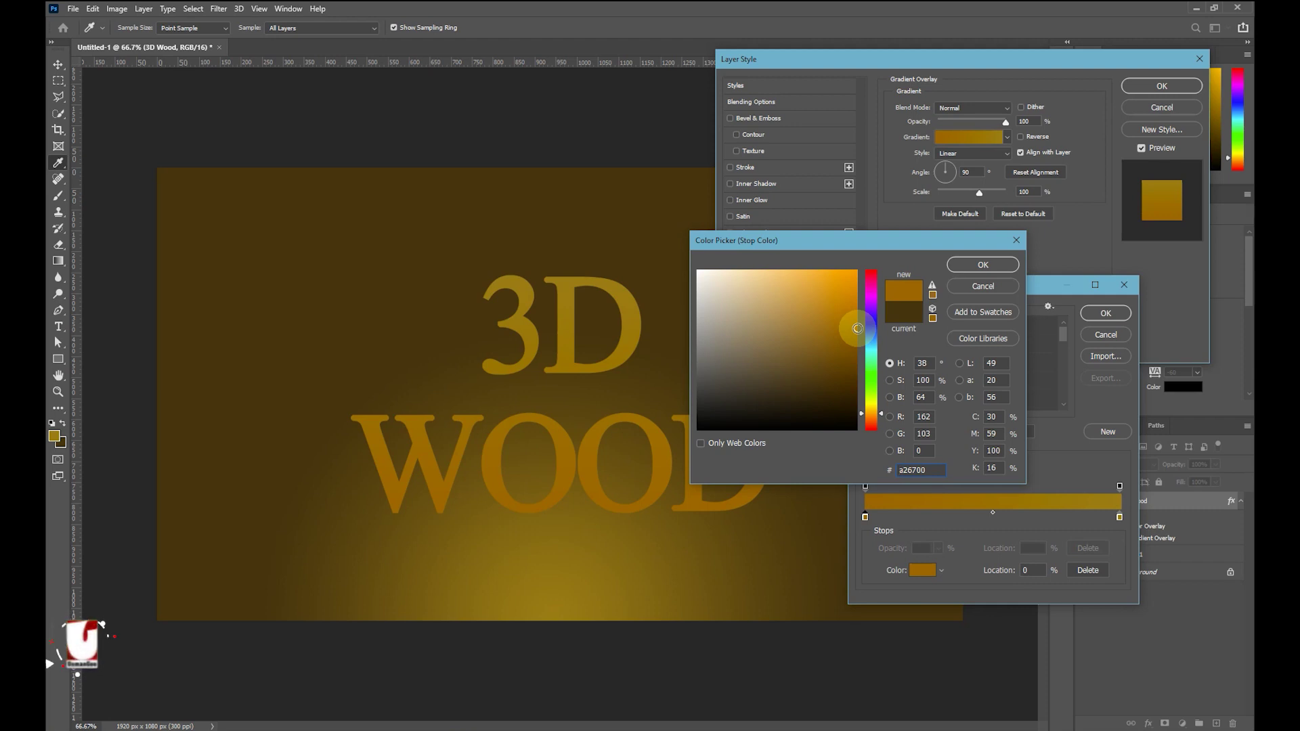
{"action": "left_click", "coordinate": [859, 325]}
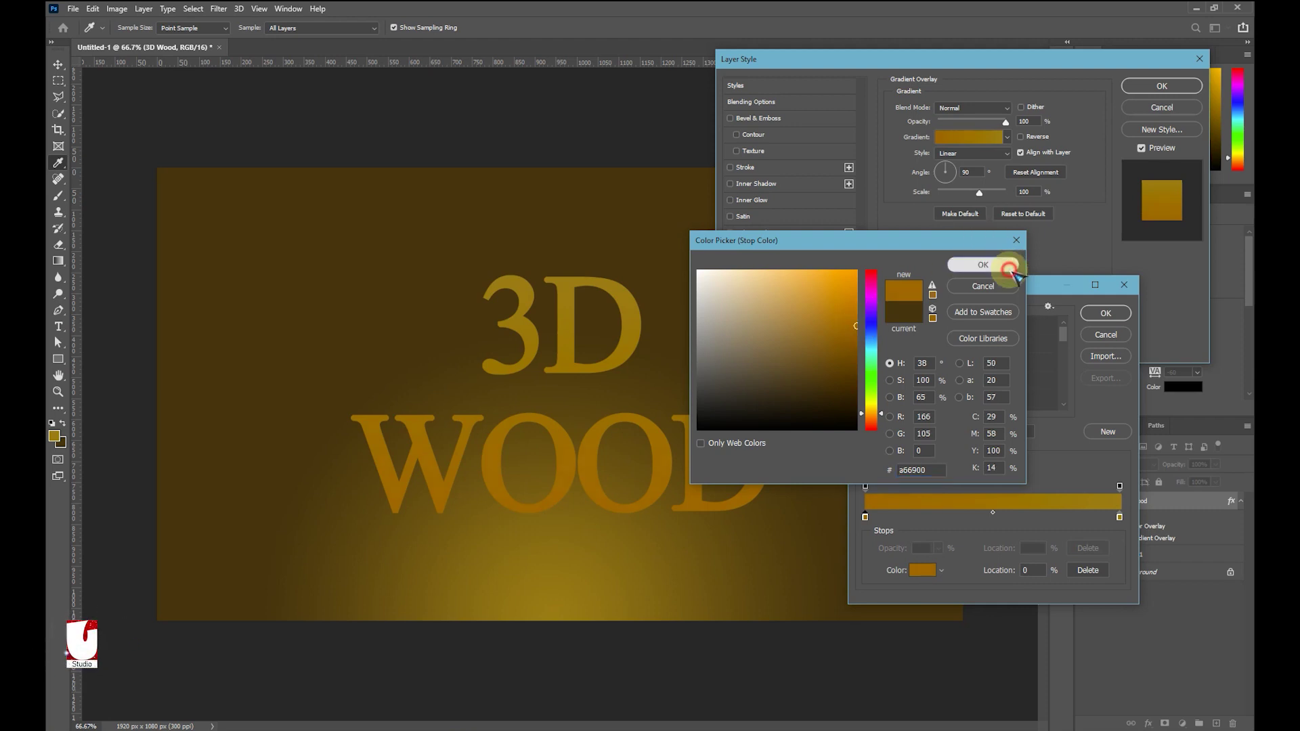
{"action": "left_click", "coordinate": [1004, 265]}
{"action": "left_click", "coordinate": [1120, 516]}
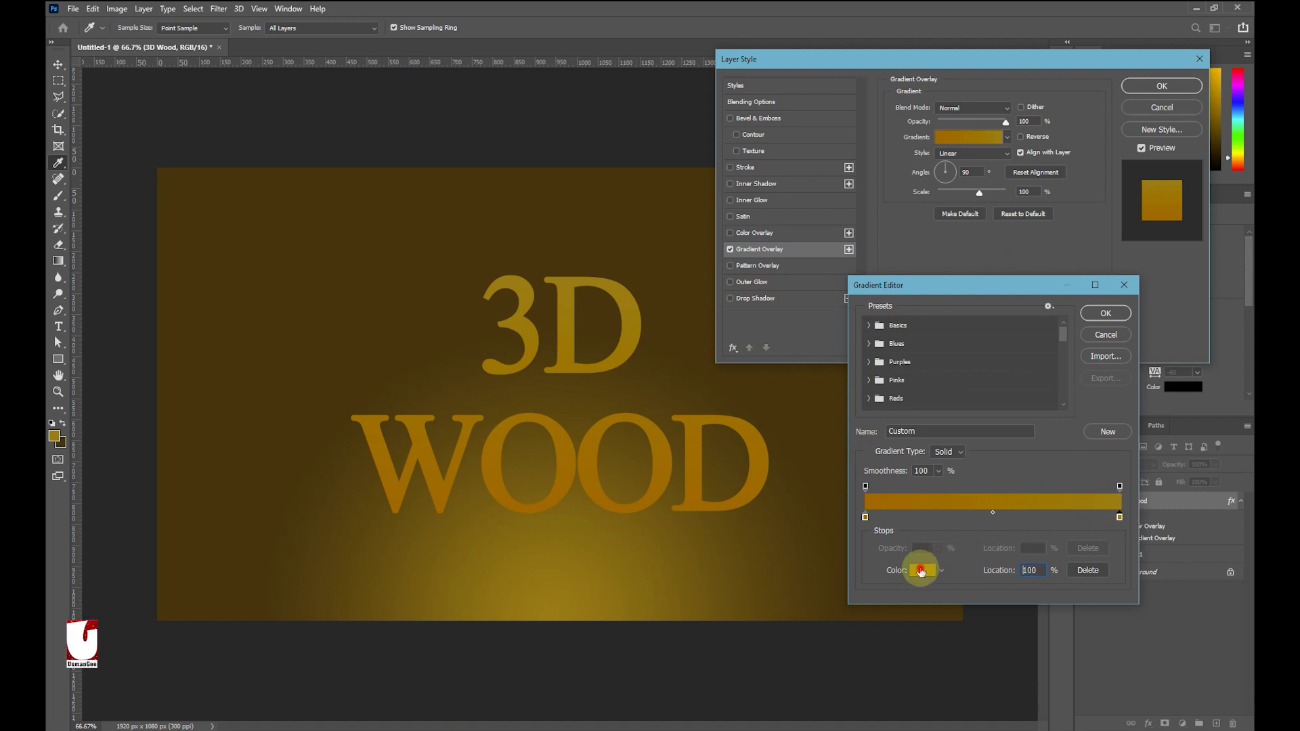
{"action": "left_click", "coordinate": [922, 570]}
Set the gold gradient stop to a pale gold around e9cf82 and accept the gradient
{"action": "left_click_drag", "start_coordinate": [840, 331], "coordinate": [768, 283]}
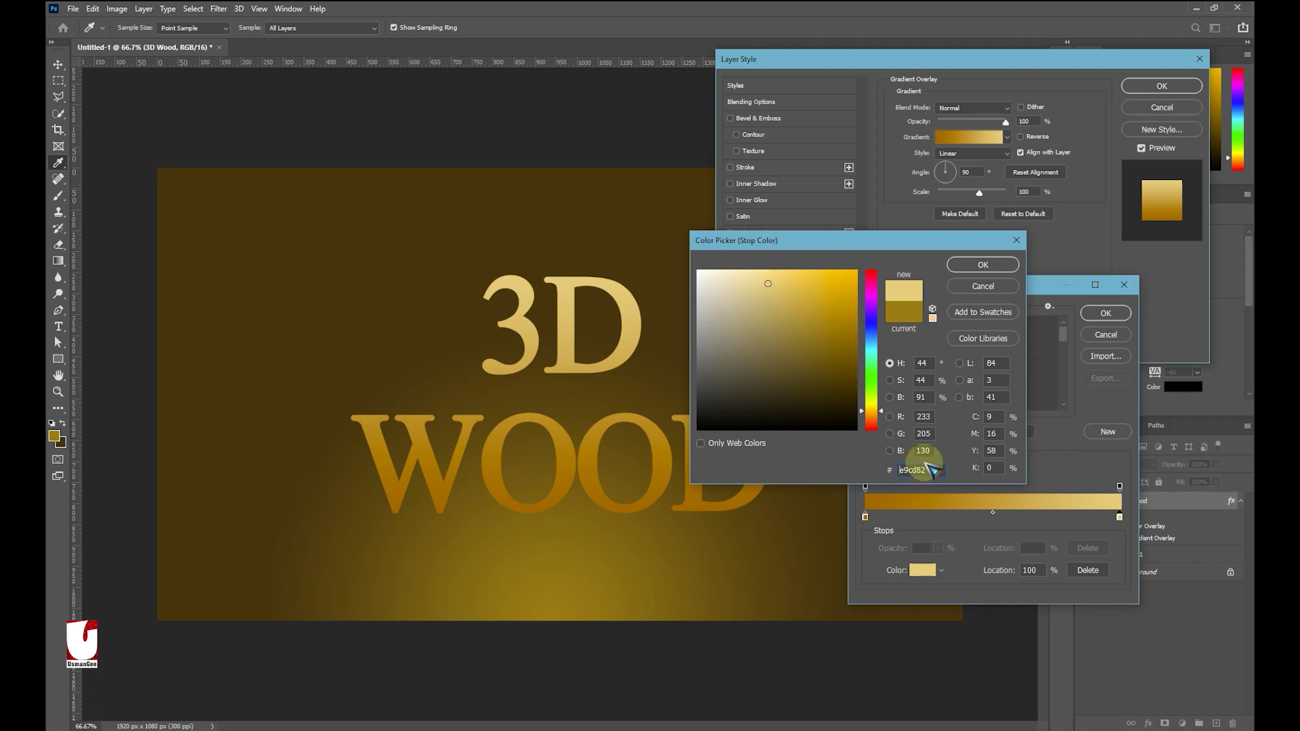
{"action": "left_click_drag", "start_coordinate": [878, 411], "coordinate": [879, 415]}
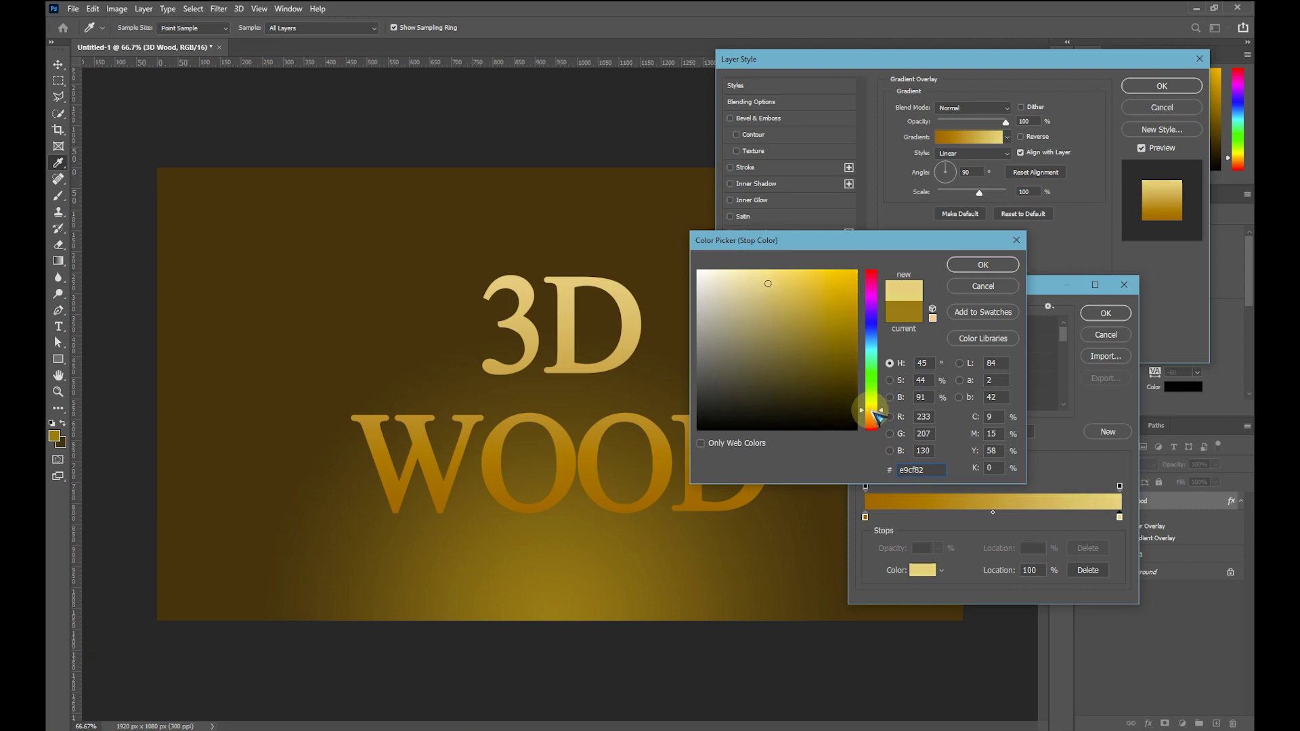
{"action": "left_click", "coordinate": [983, 265]}
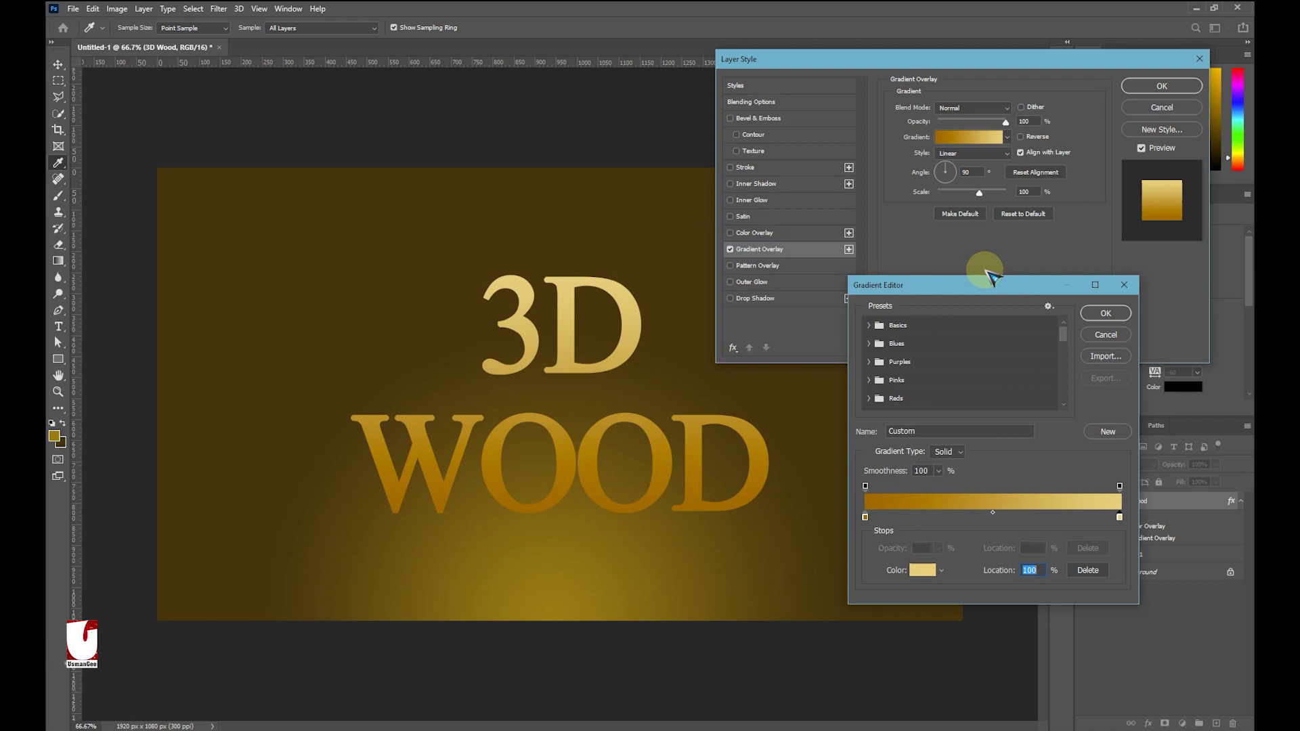
{"action": "left_click", "coordinate": [1105, 314]}
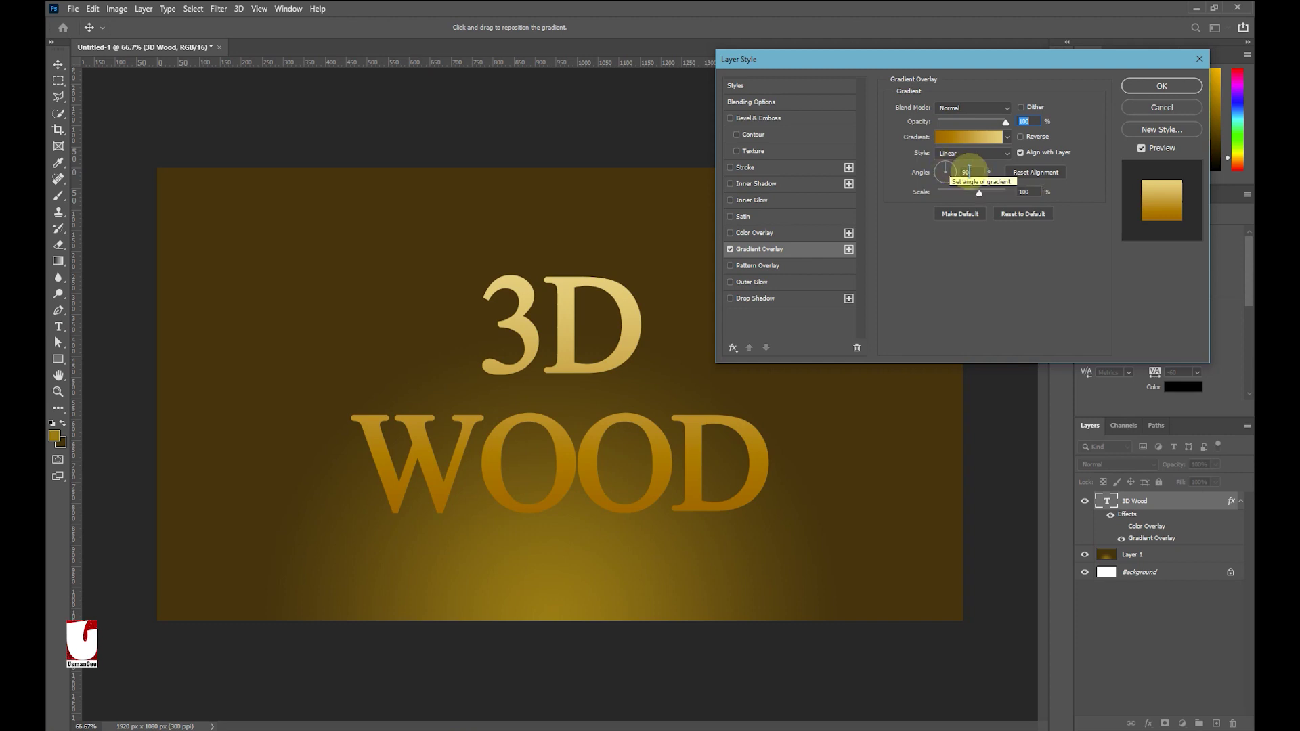
Set the Gradient Overlay angle to 56° and scale to about 150%
{"action": "left_click", "coordinate": [967, 172]}
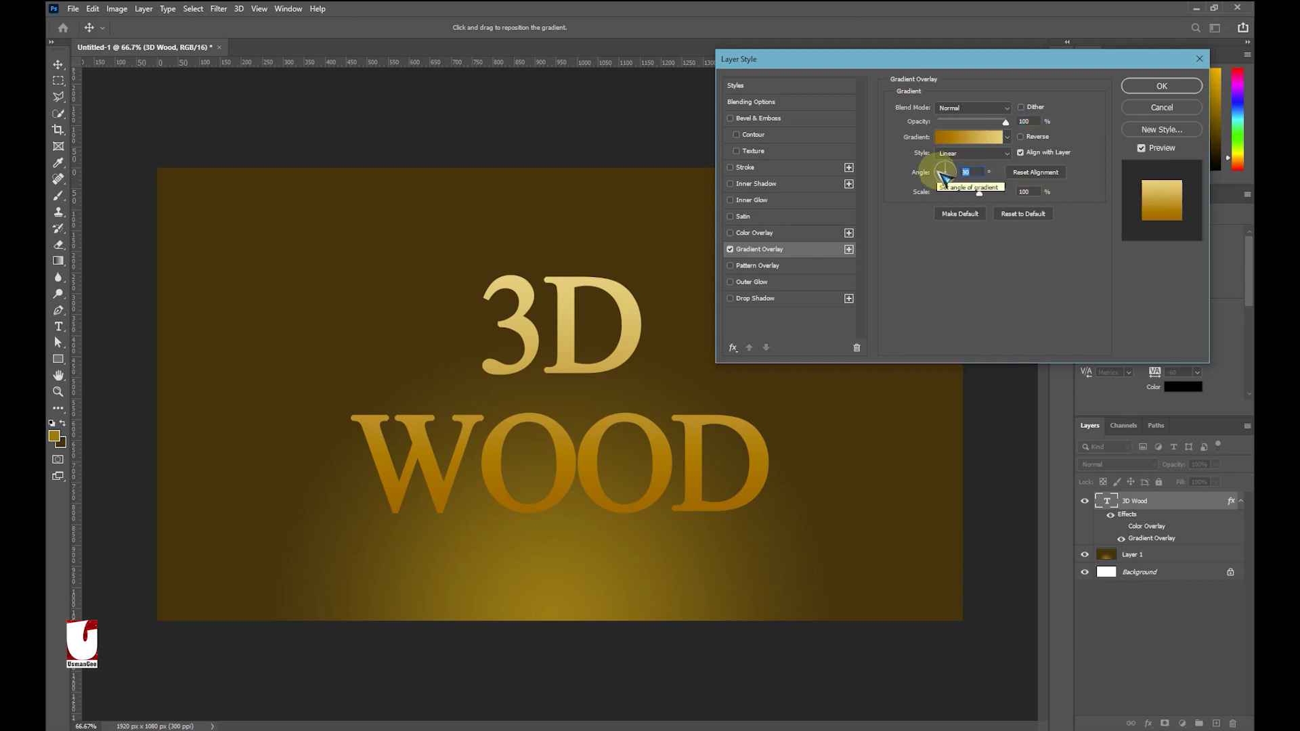
{"action": "type", "text": "56"}
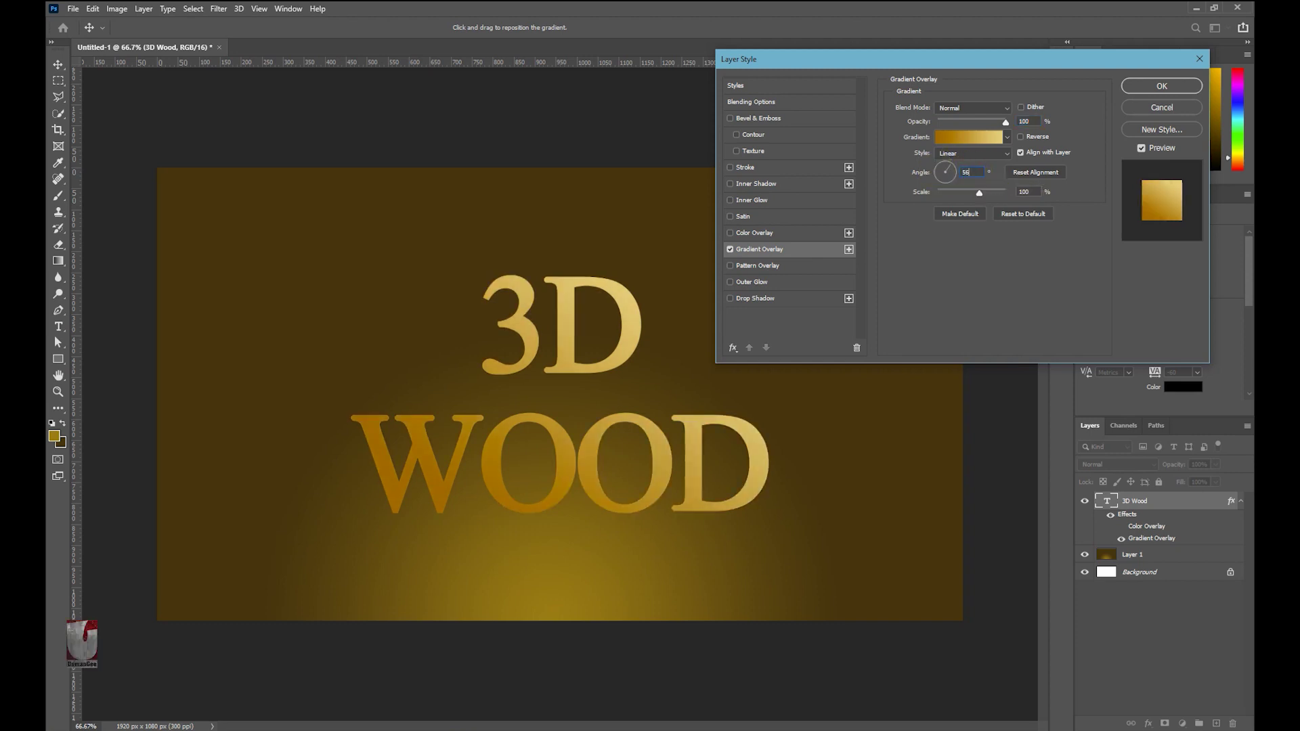
{"action": "left_click", "coordinate": [1032, 192]}
{"action": "type", "text": "150"}
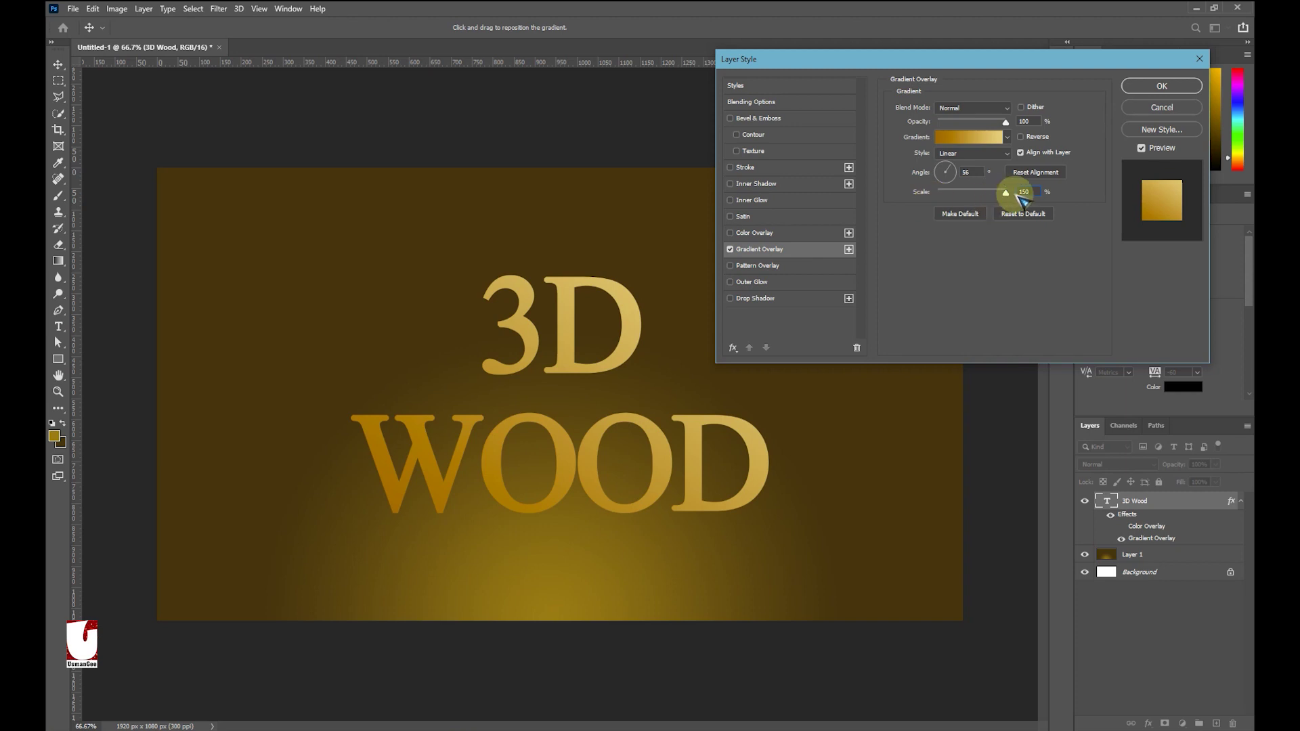
{"action": "left_click_drag", "start_coordinate": [1004, 193], "coordinate": [979, 200]}
{"action": "left_click_drag", "start_coordinate": [959, 194], "coordinate": [1021, 192]}
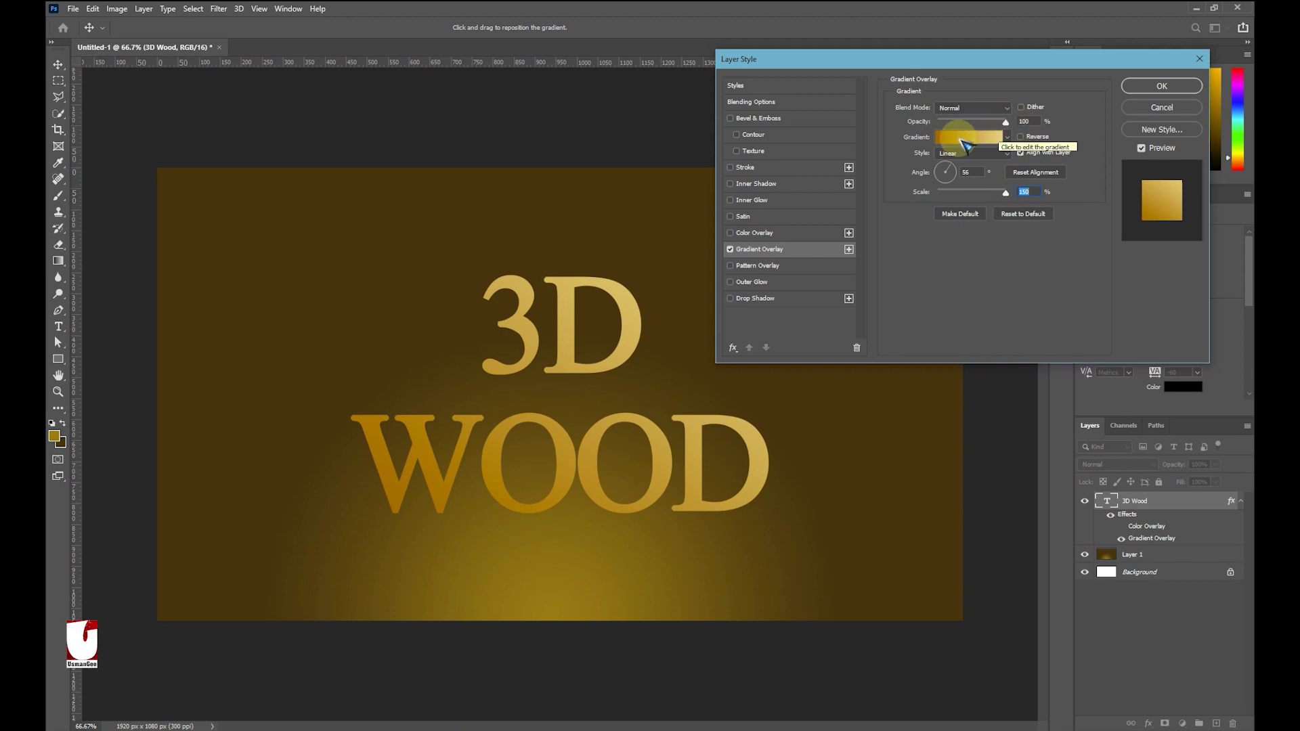
Enable Bevel & Emboss with Inner Bevel style and Chisel Hard technique
{"action": "left_click", "coordinate": [753, 120]}
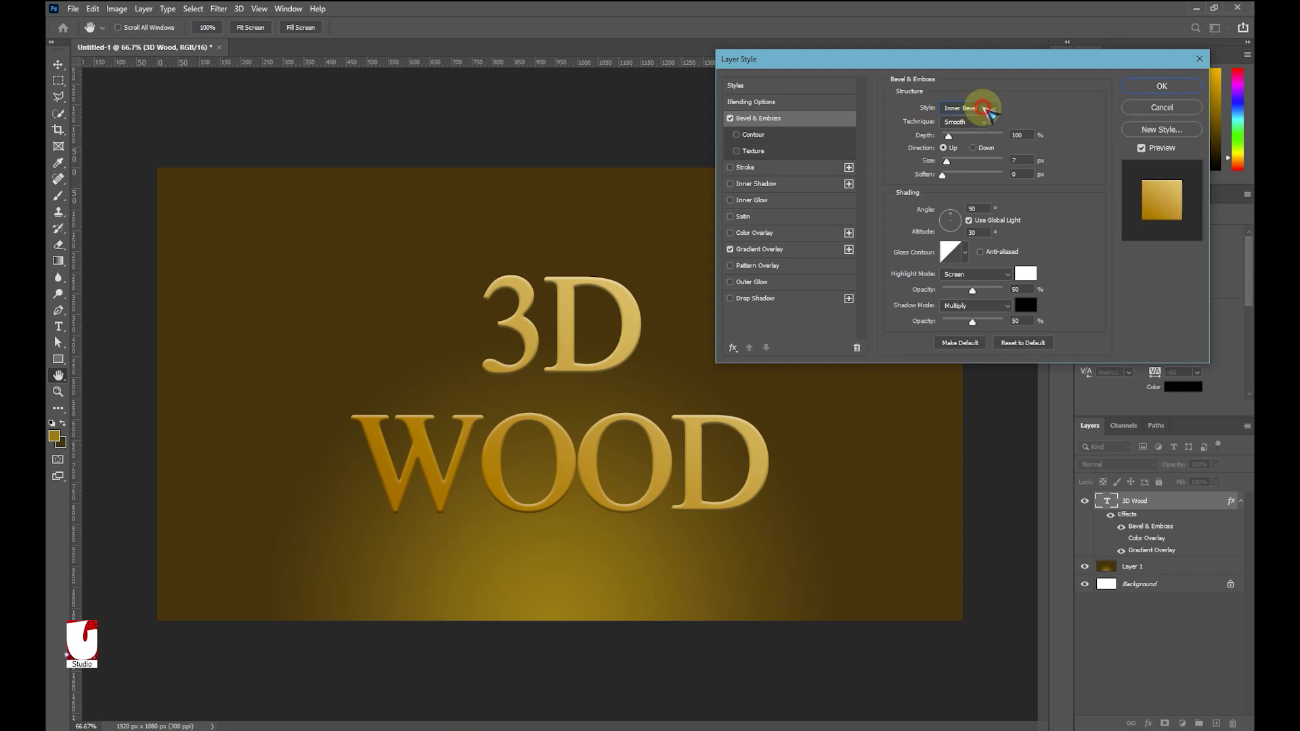
{"action": "left_click", "coordinate": [987, 109]}
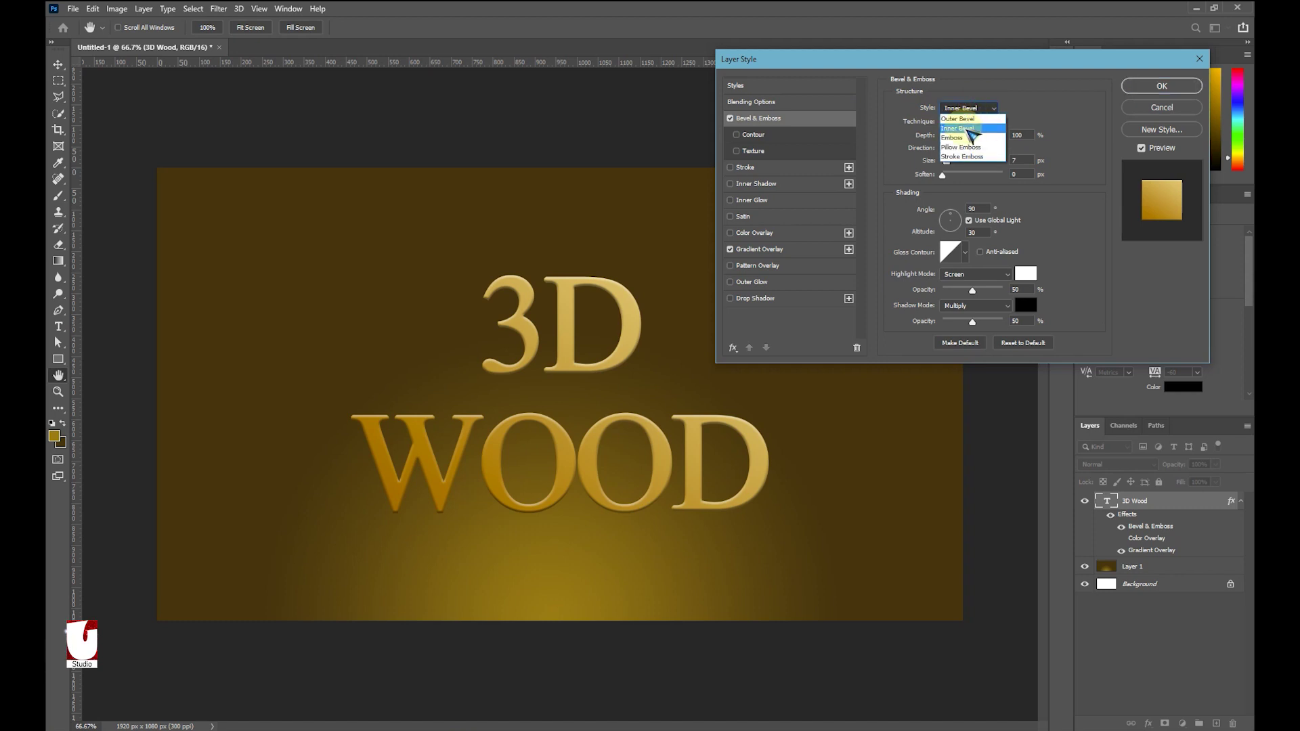
{"action": "left_click", "coordinate": [963, 128]}
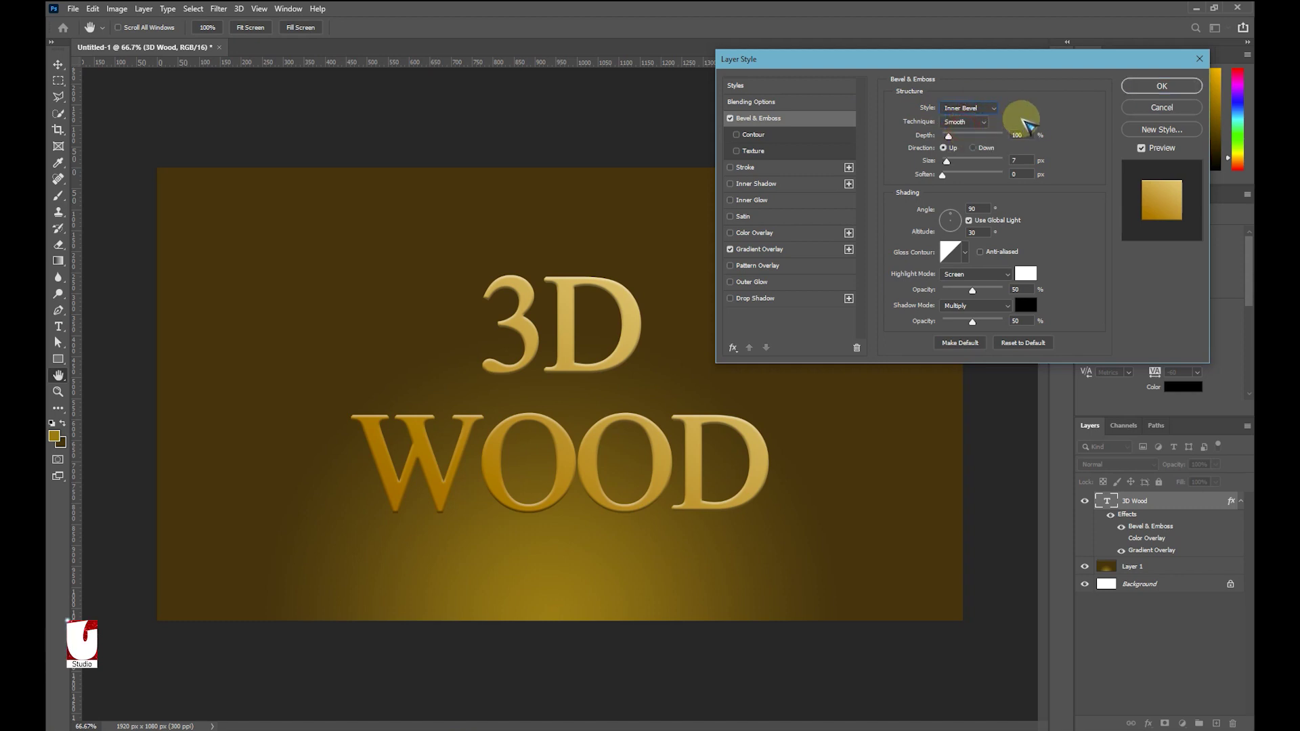
{"action": "left_click", "coordinate": [982, 123]}
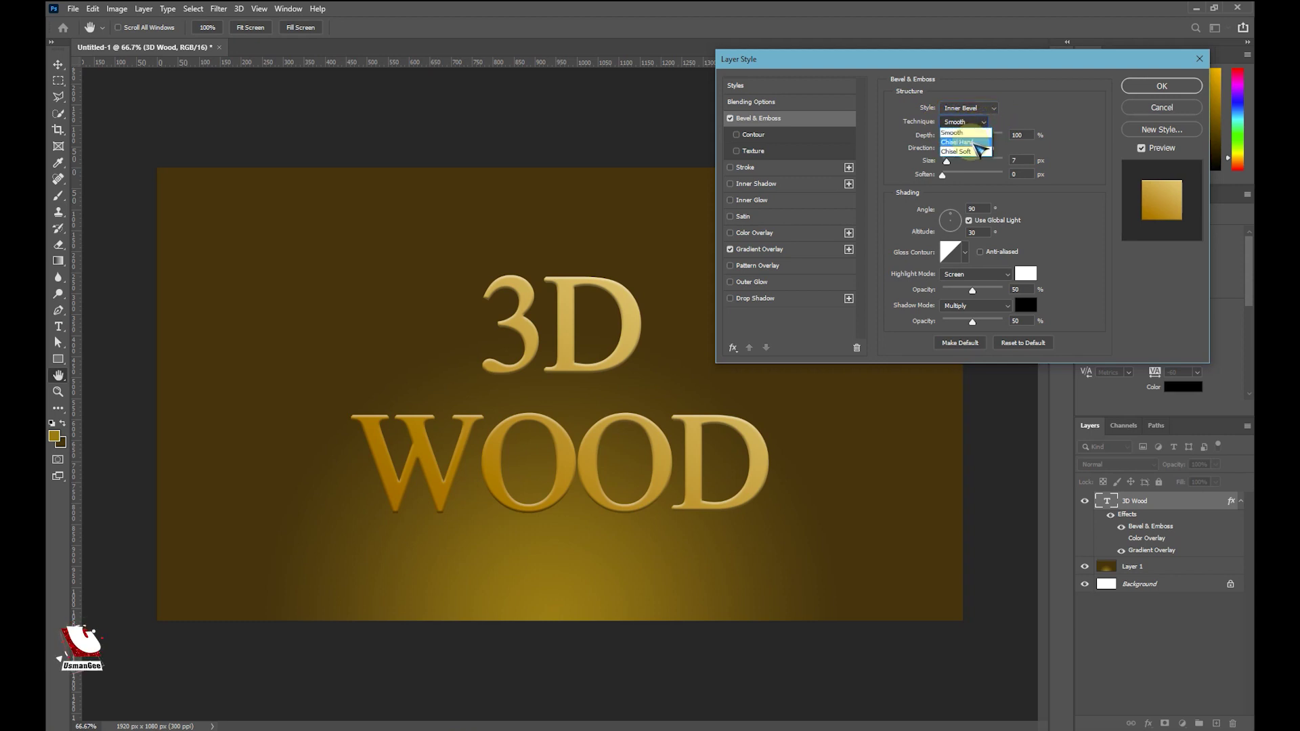
{"action": "left_click", "coordinate": [979, 143]}
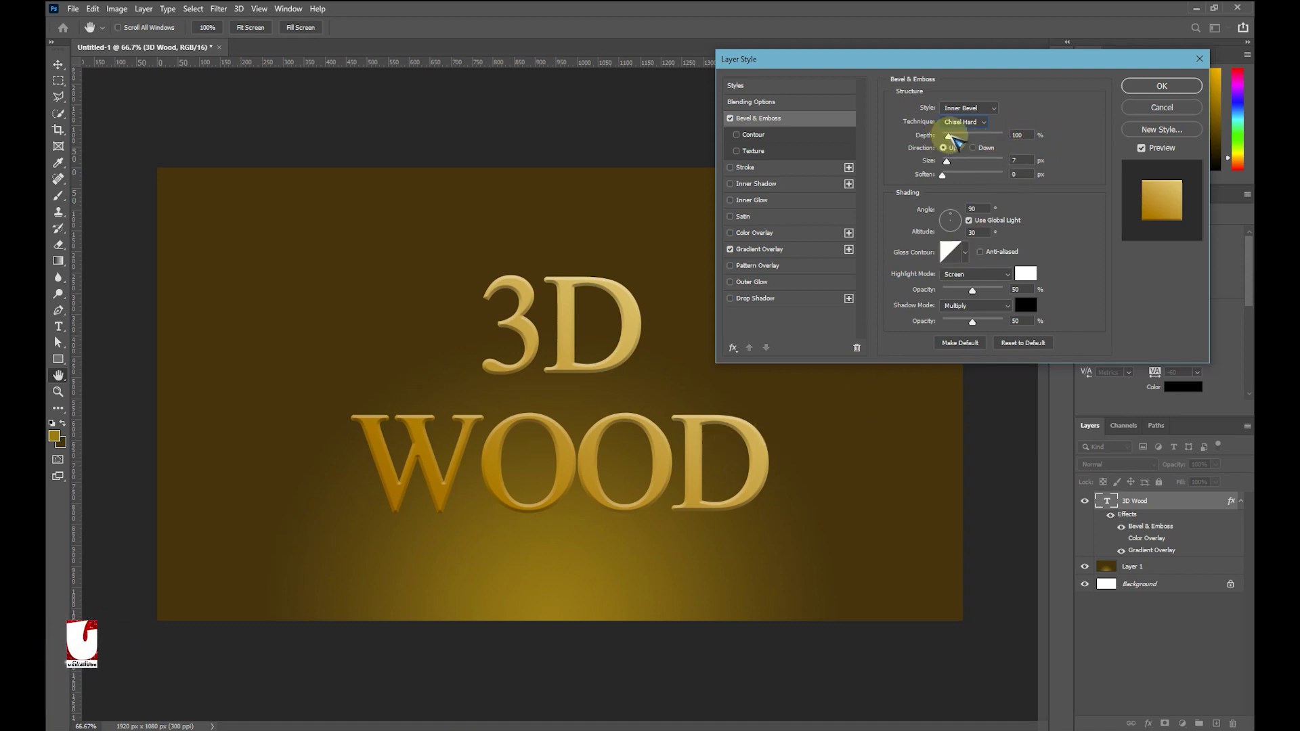
Set the bevel to 130% depth, 250 px size and 3 px soften
{"action": "left_click_drag", "start_coordinate": [950, 137], "coordinate": [953, 139]}
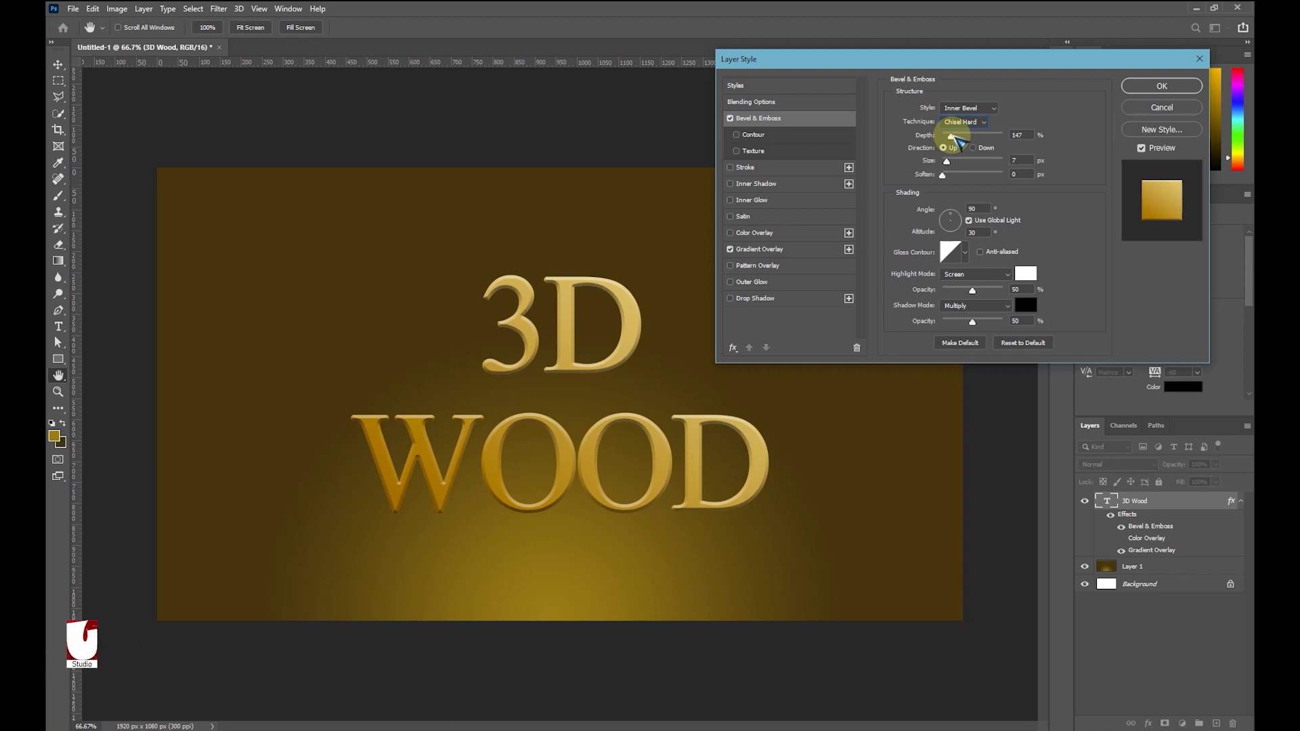
{"action": "left_click_drag", "start_coordinate": [954, 136], "coordinate": [952, 136]}
{"action": "double_click", "coordinate": [1017, 136]}
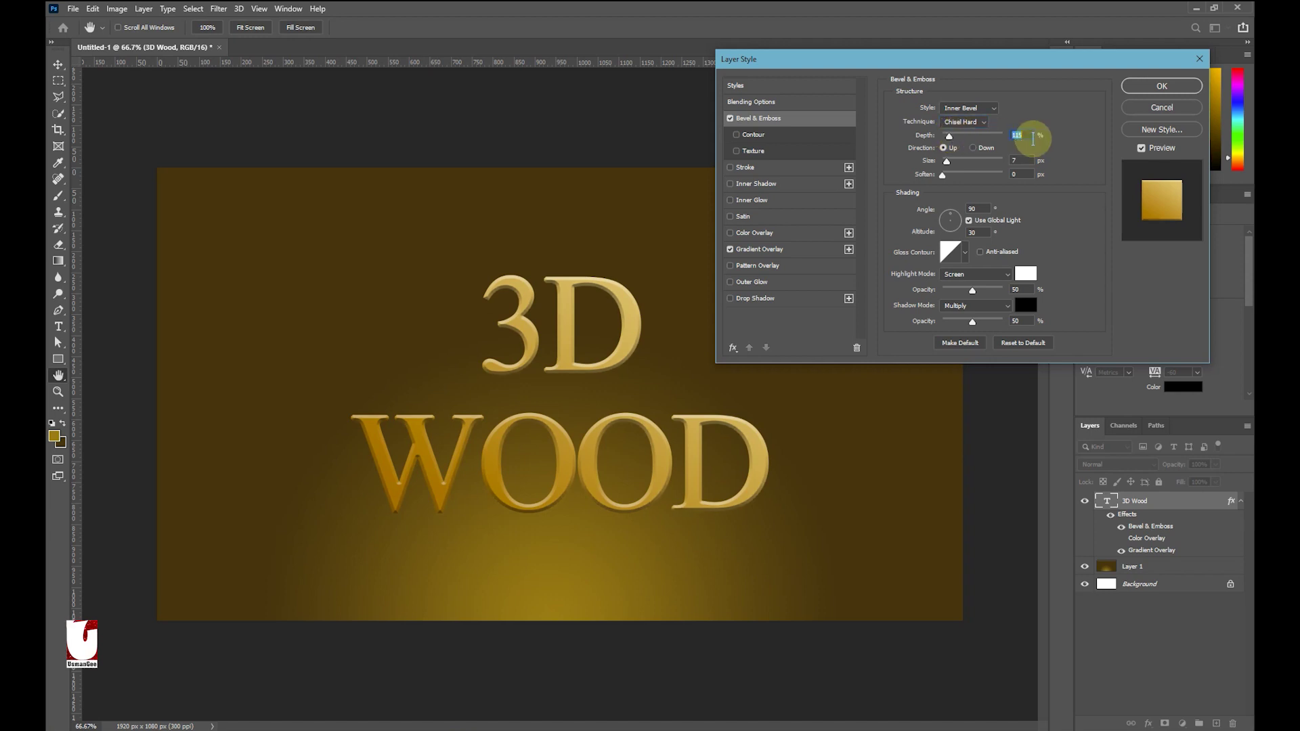
{"action": "type", "text": "130"}
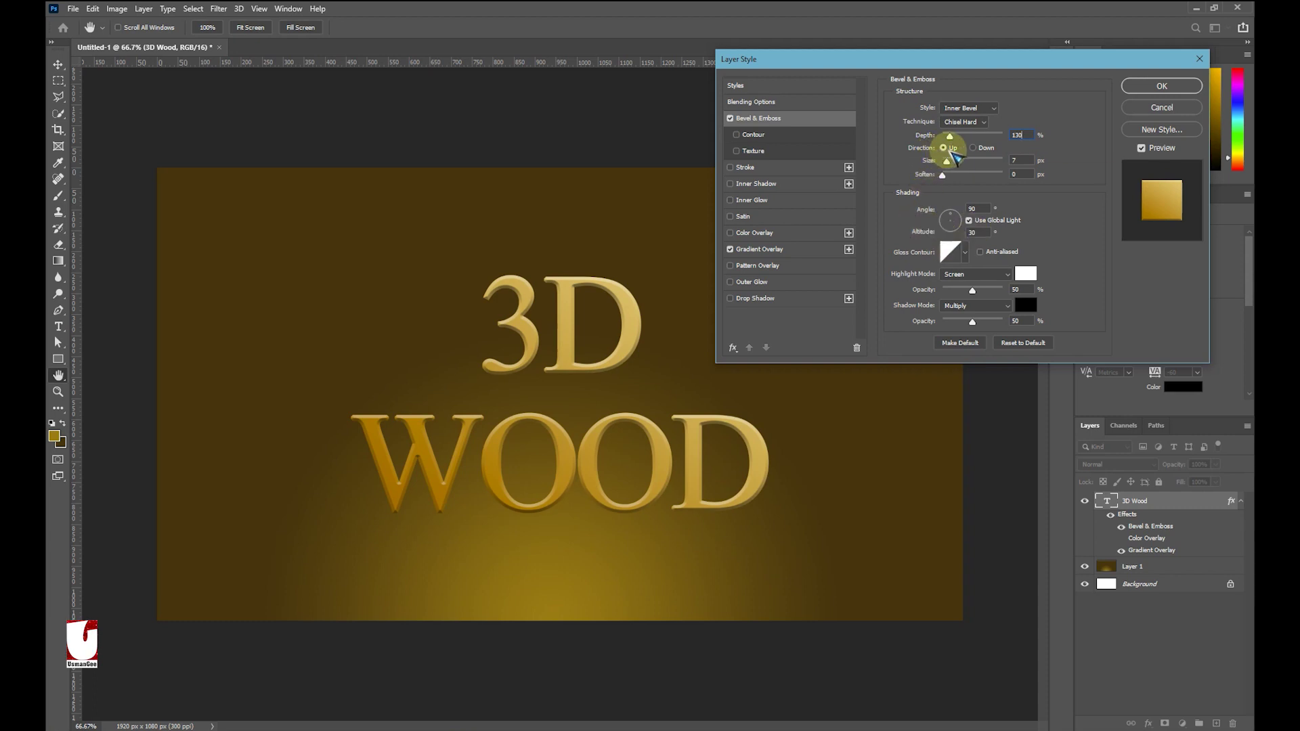
{"action": "left_click_drag", "start_coordinate": [947, 161], "coordinate": [956, 162]}
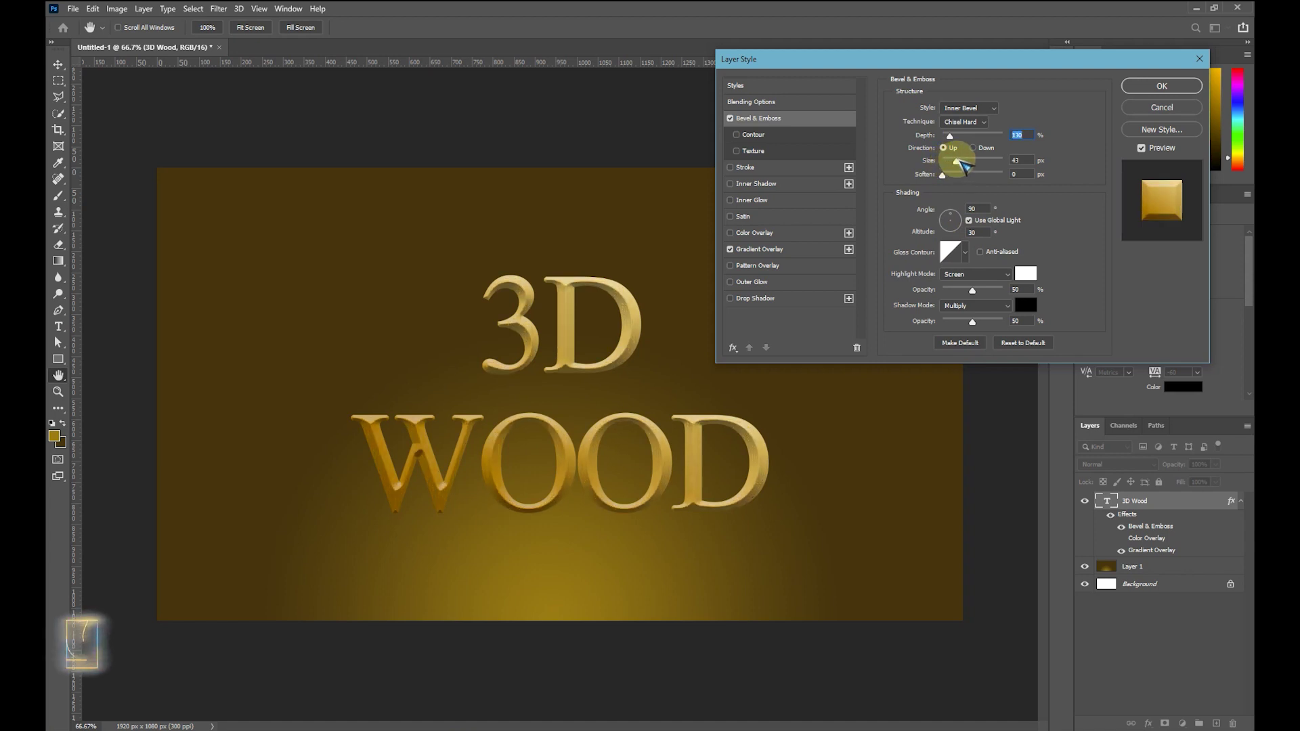
{"action": "left_click_drag", "start_coordinate": [960, 162], "coordinate": [990, 163]}
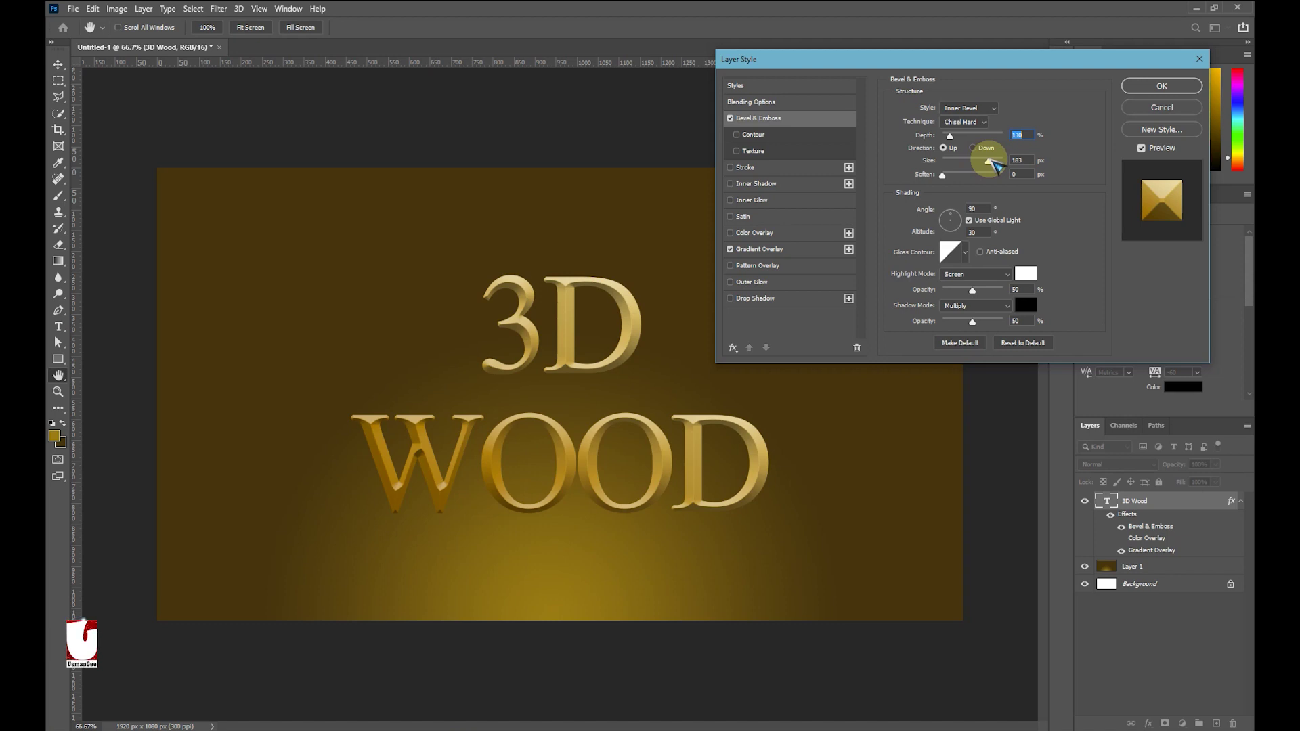
{"action": "left_click_drag", "start_coordinate": [994, 164], "coordinate": [1014, 162]}
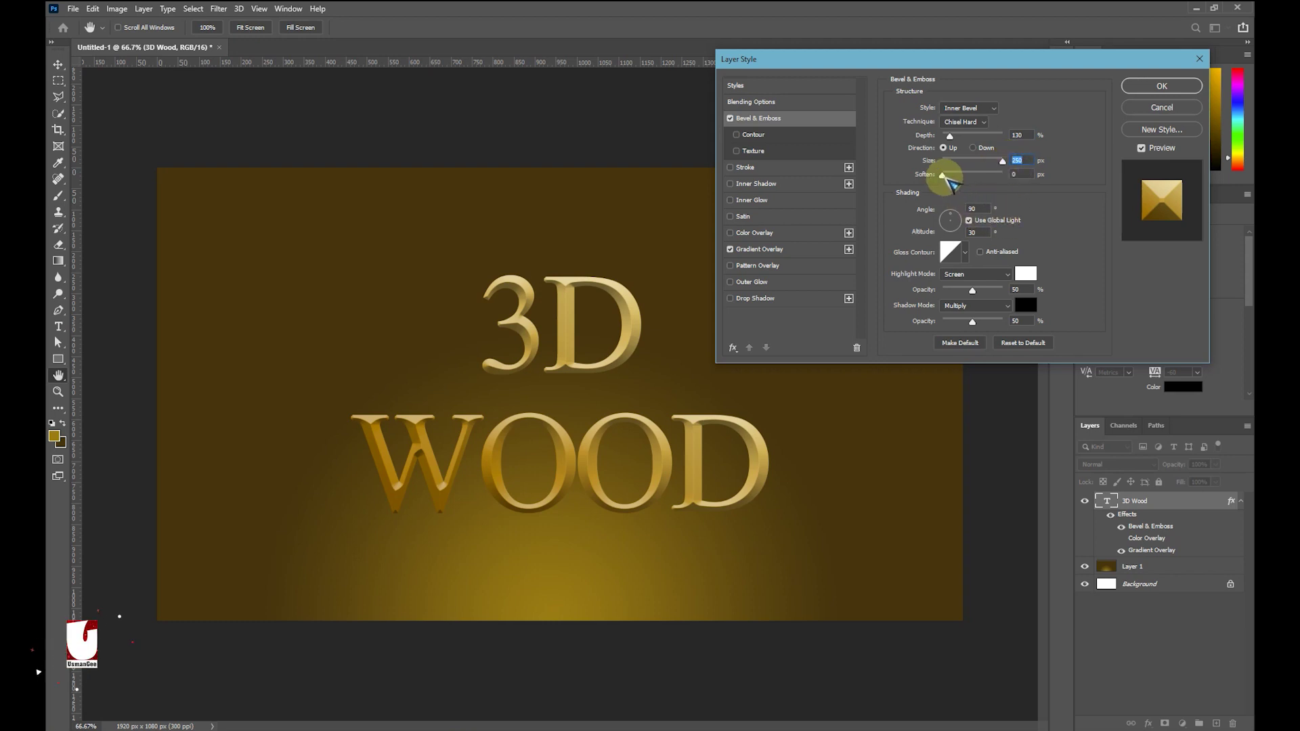
{"action": "left_click_drag", "start_coordinate": [949, 179], "coordinate": [959, 182]}
{"action": "left_click_drag", "start_coordinate": [956, 179], "coordinate": [960, 180]}
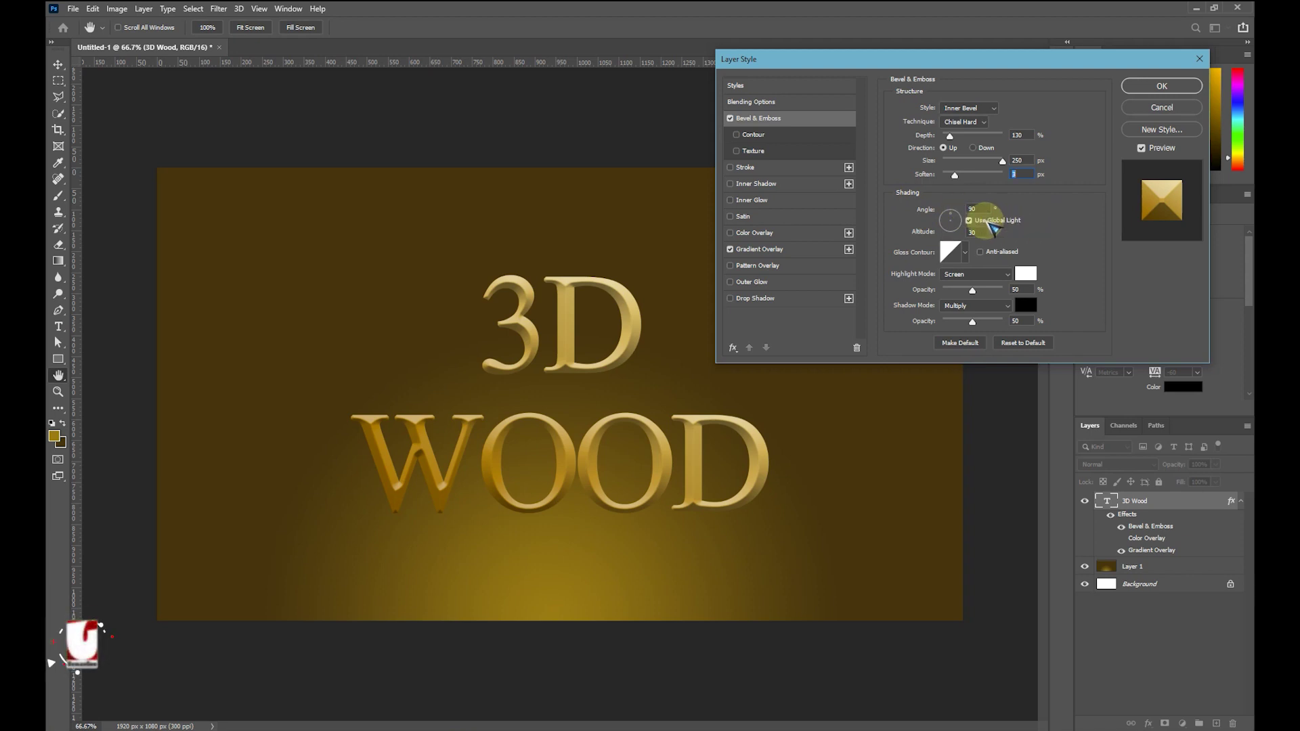
Set bevel shading angle 95, turn off Global Light, altitude 42°, and anti-alias the gloss contour
{"action": "left_click", "coordinate": [973, 207]}
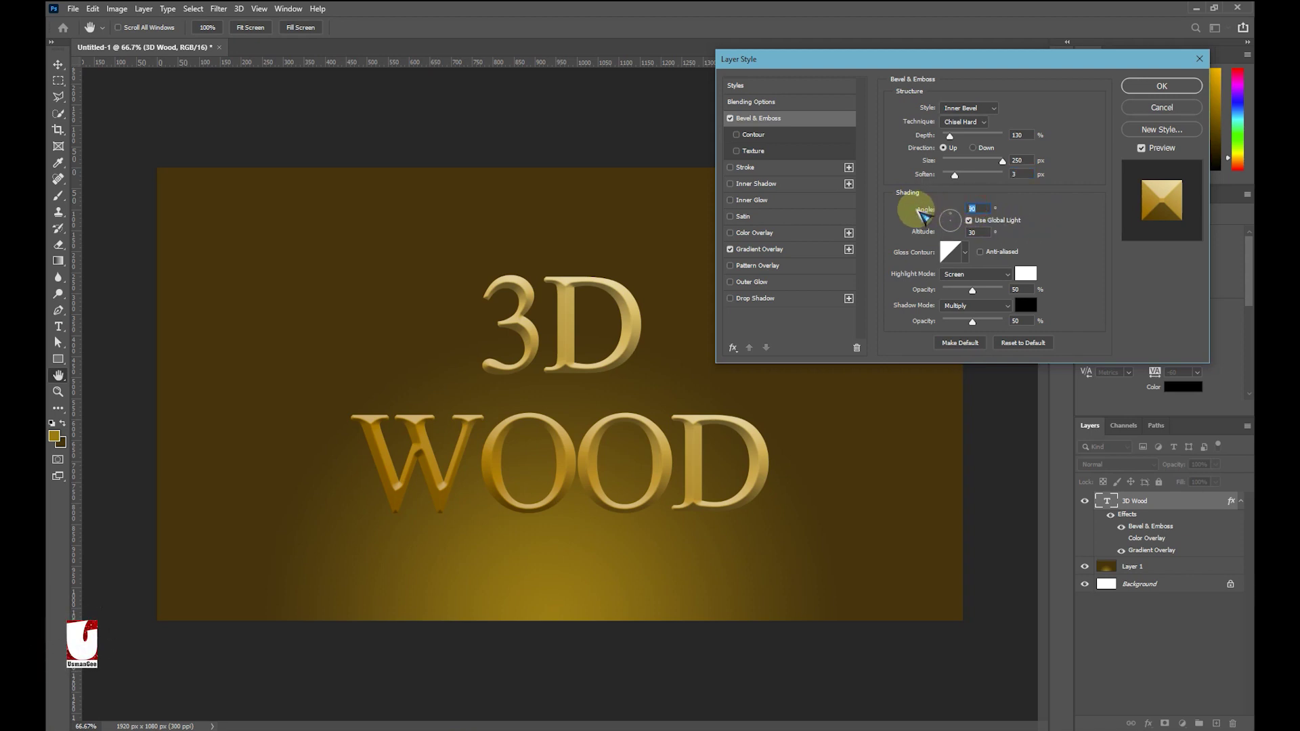
{"action": "type", "text": "95"}
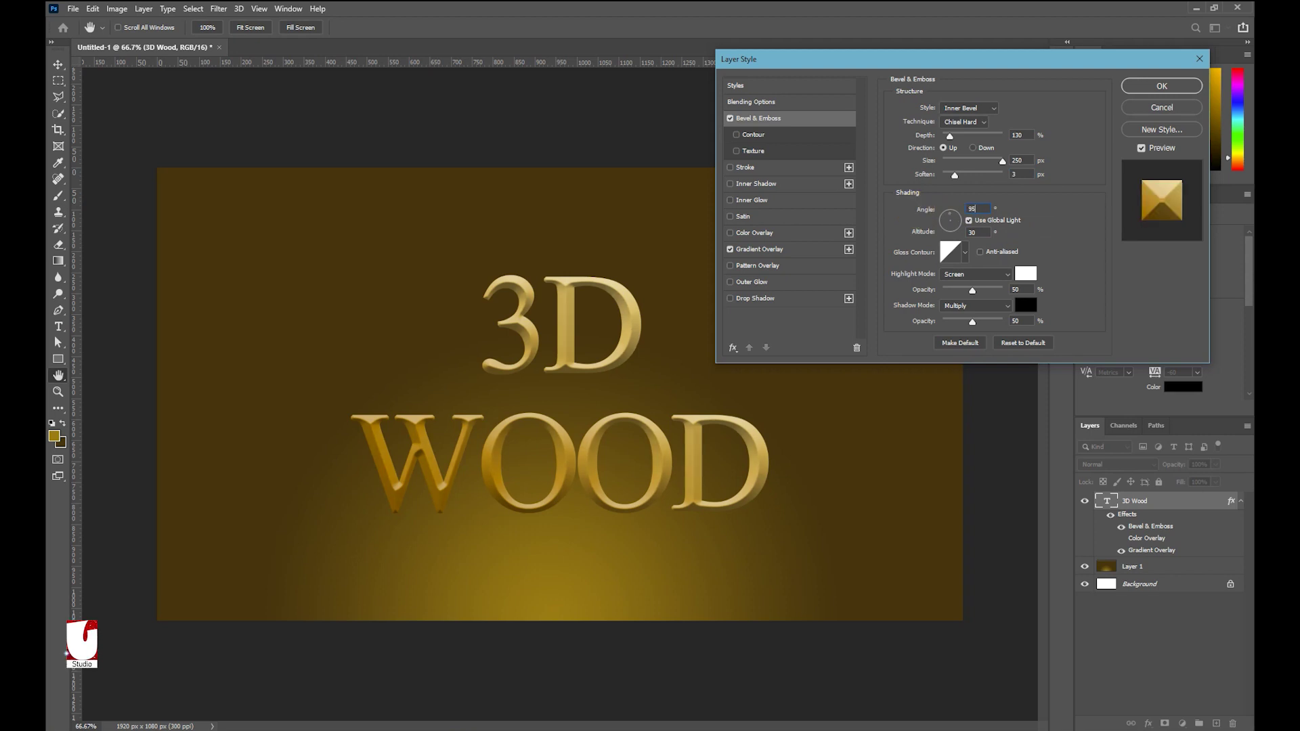
{"action": "left_click", "coordinate": [969, 220]}
{"action": "left_click", "coordinate": [973, 232]}
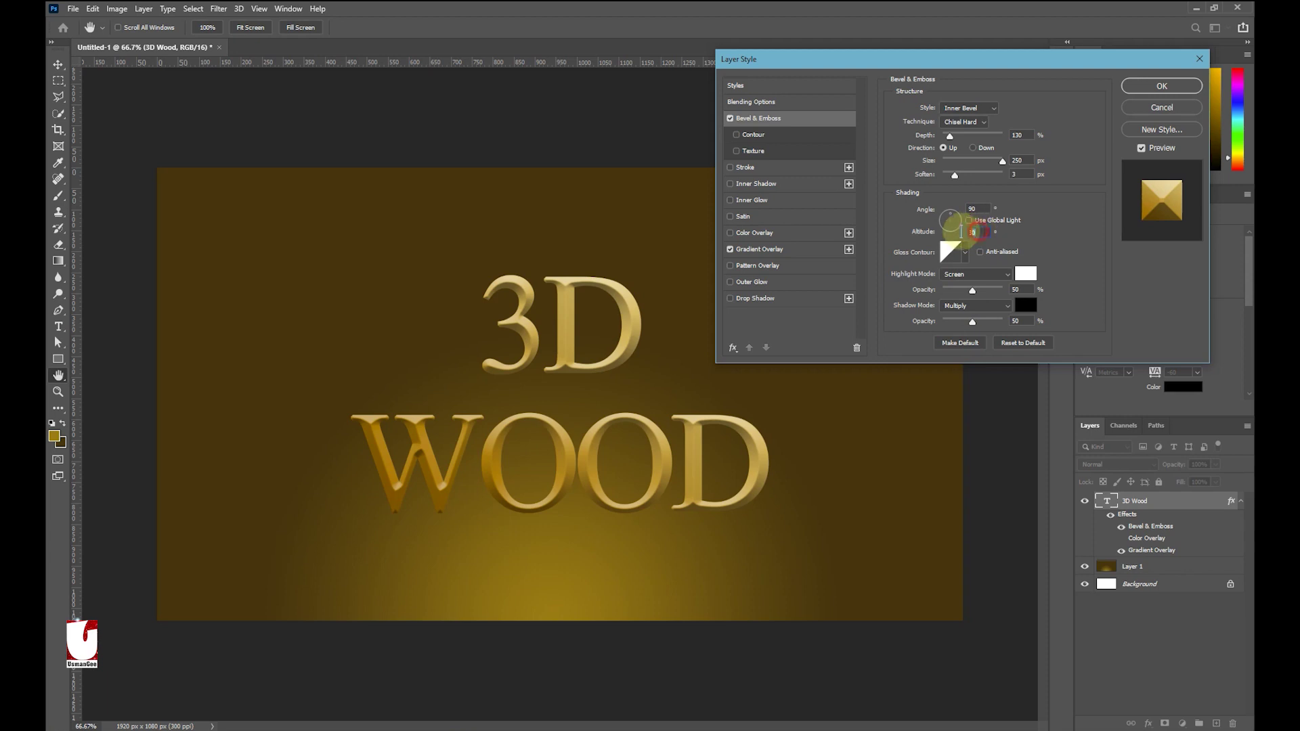
{"action": "type", "text": "42"}
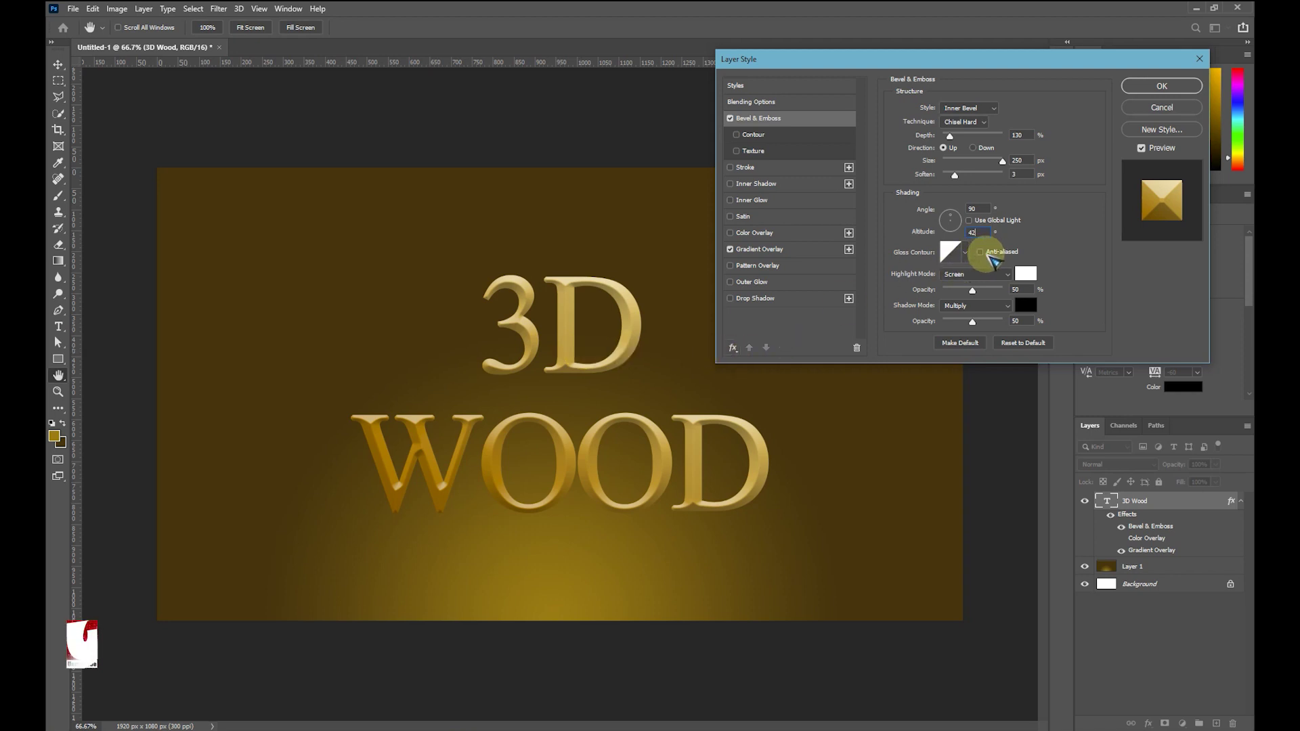
{"action": "left_click", "coordinate": [982, 252]}
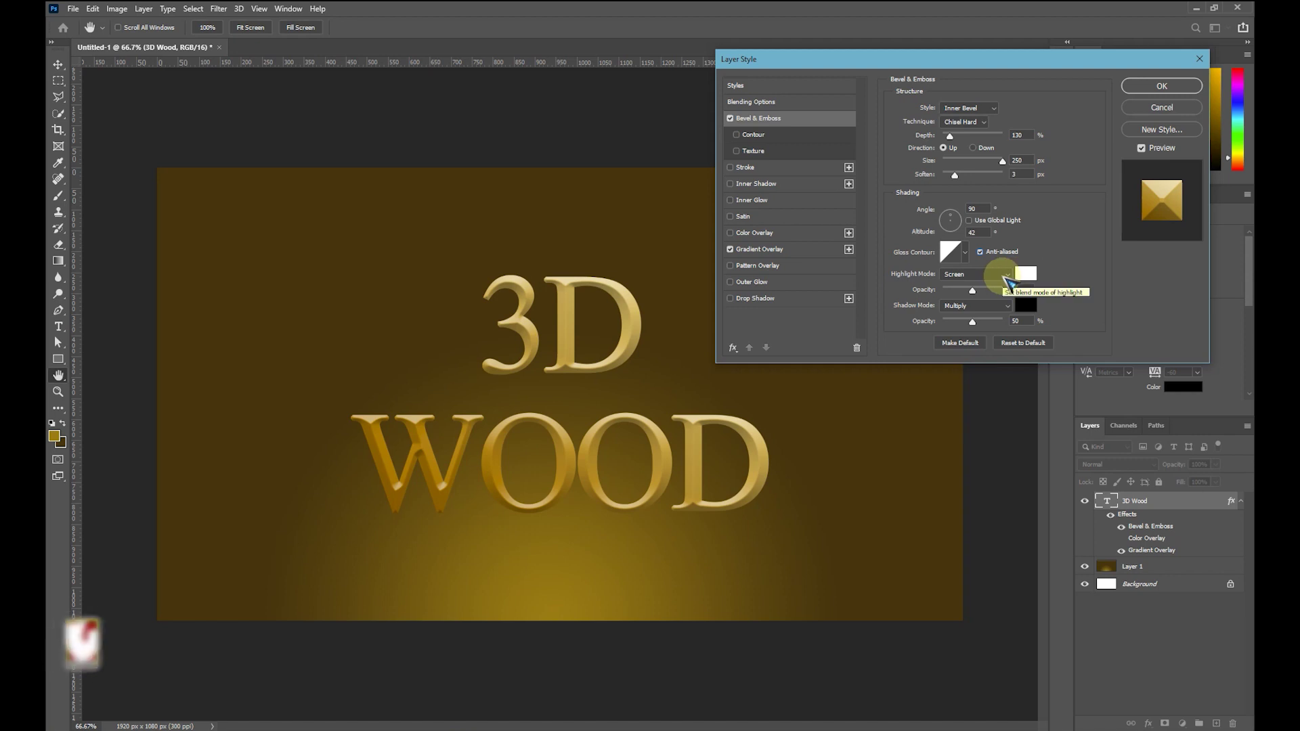
{"action": "left_click", "coordinate": [1005, 275]}
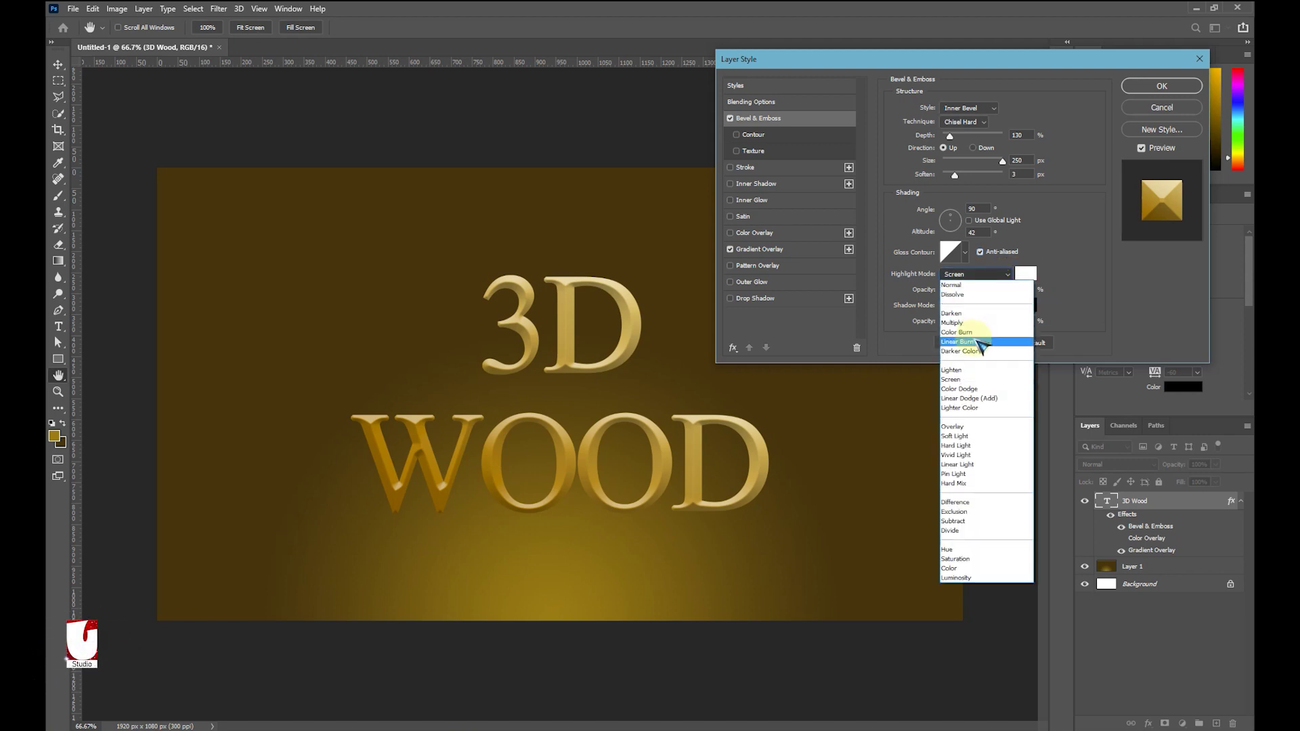
Set highlights to Linear Dodge (Add) at about 68%, shadows to Linear Burn around 54%, and apply the style
{"action": "left_click", "coordinate": [990, 401]}
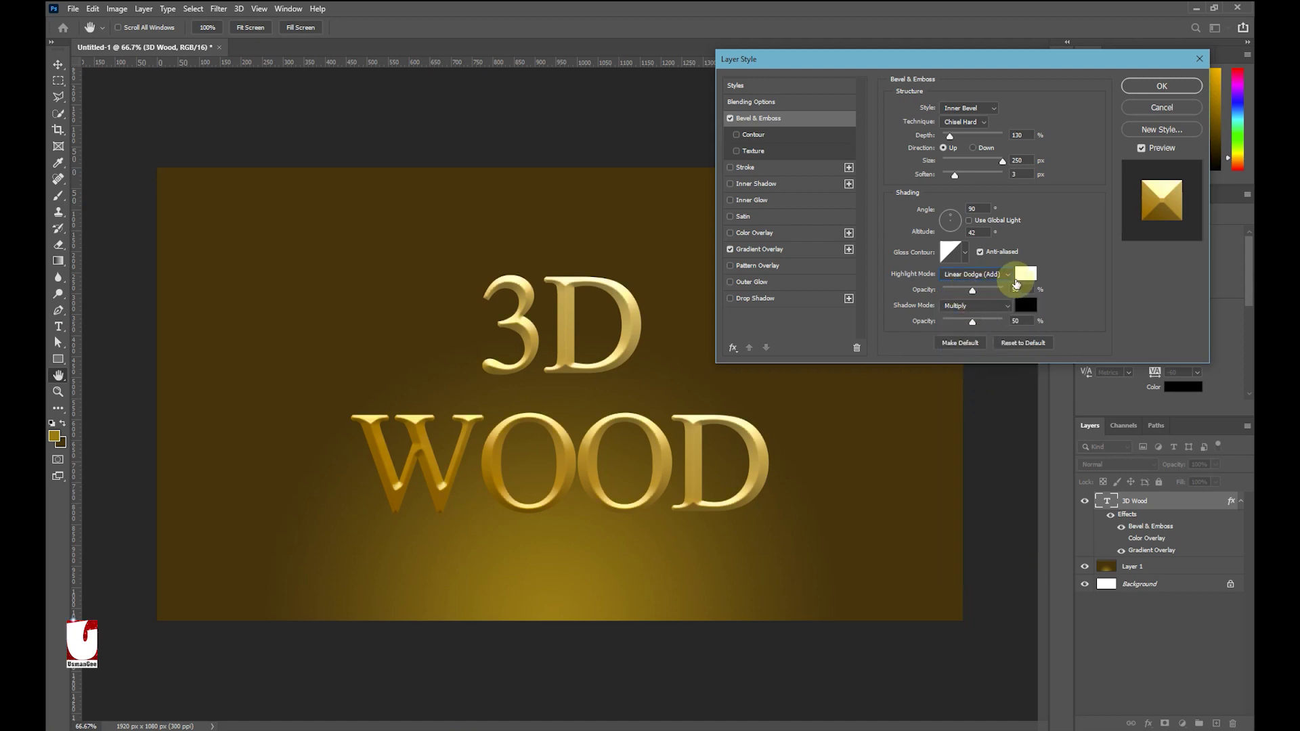
{"action": "left_click_drag", "start_coordinate": [972, 291], "coordinate": [989, 296]}
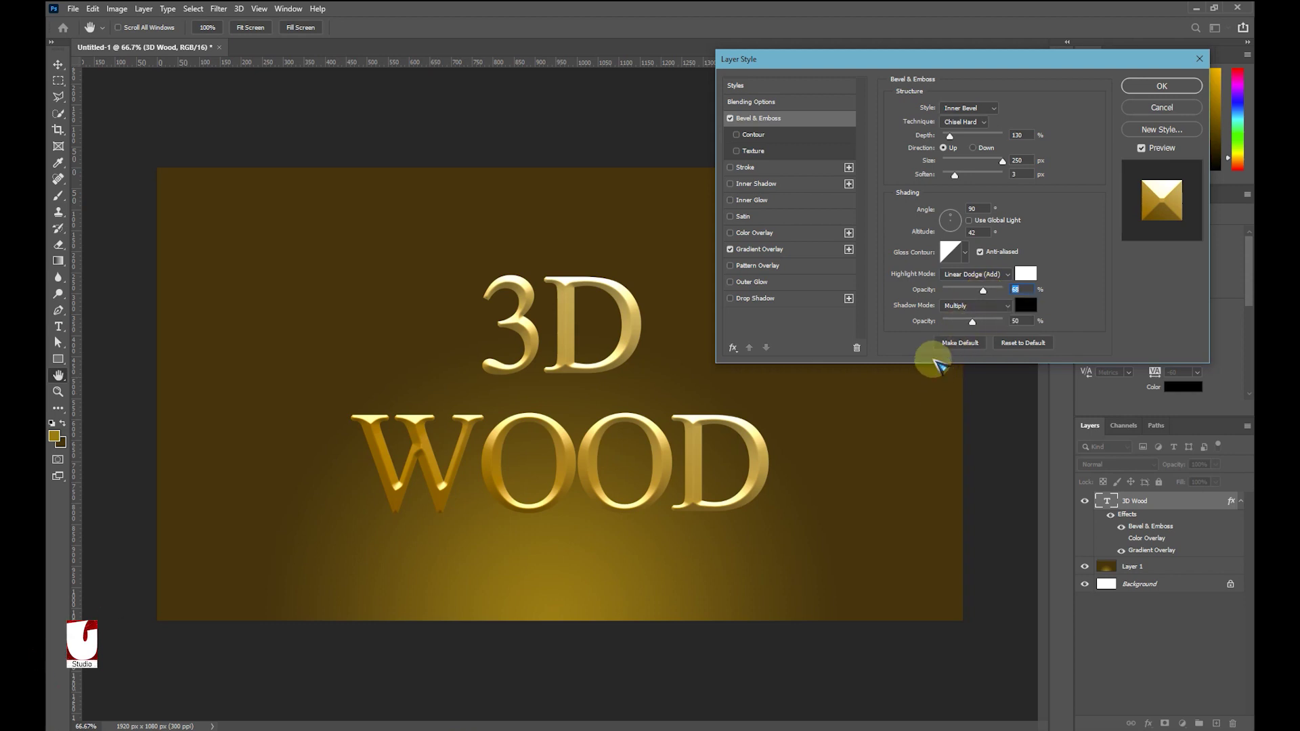
{"action": "left_click", "coordinate": [980, 306]}
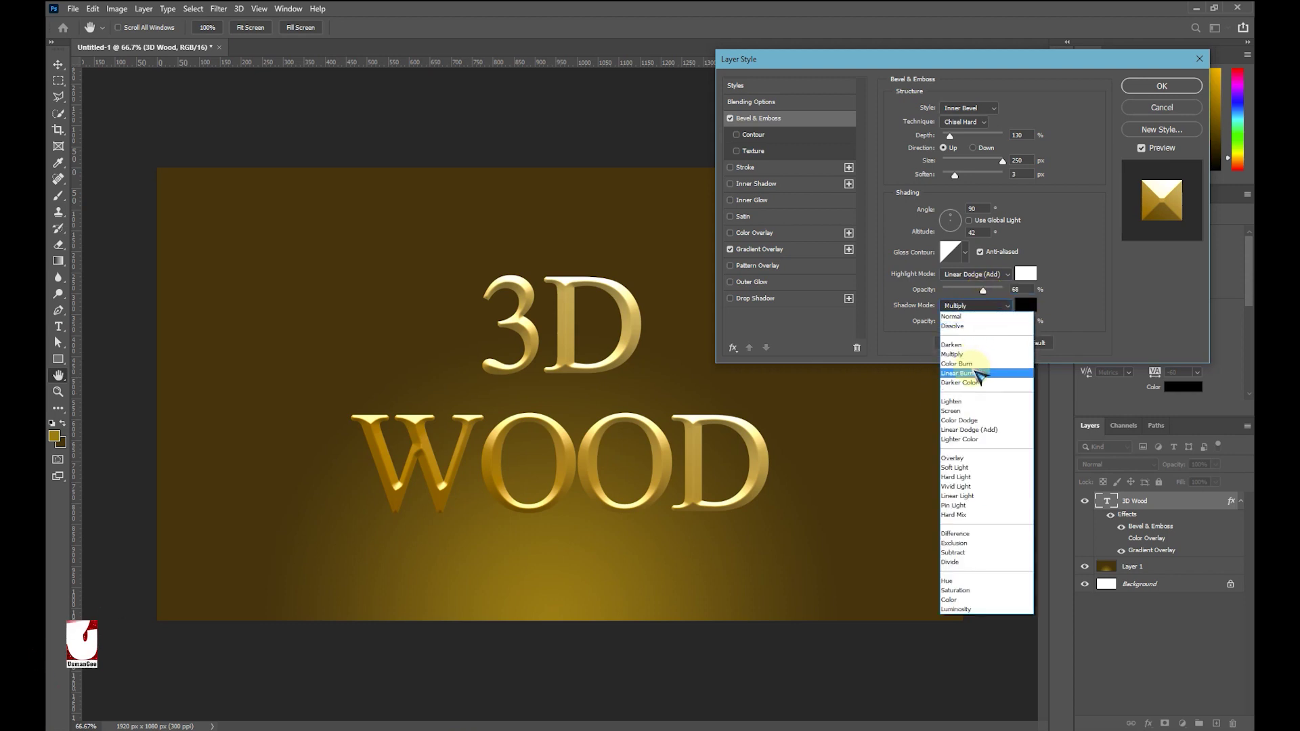
{"action": "left_click", "coordinate": [975, 372]}
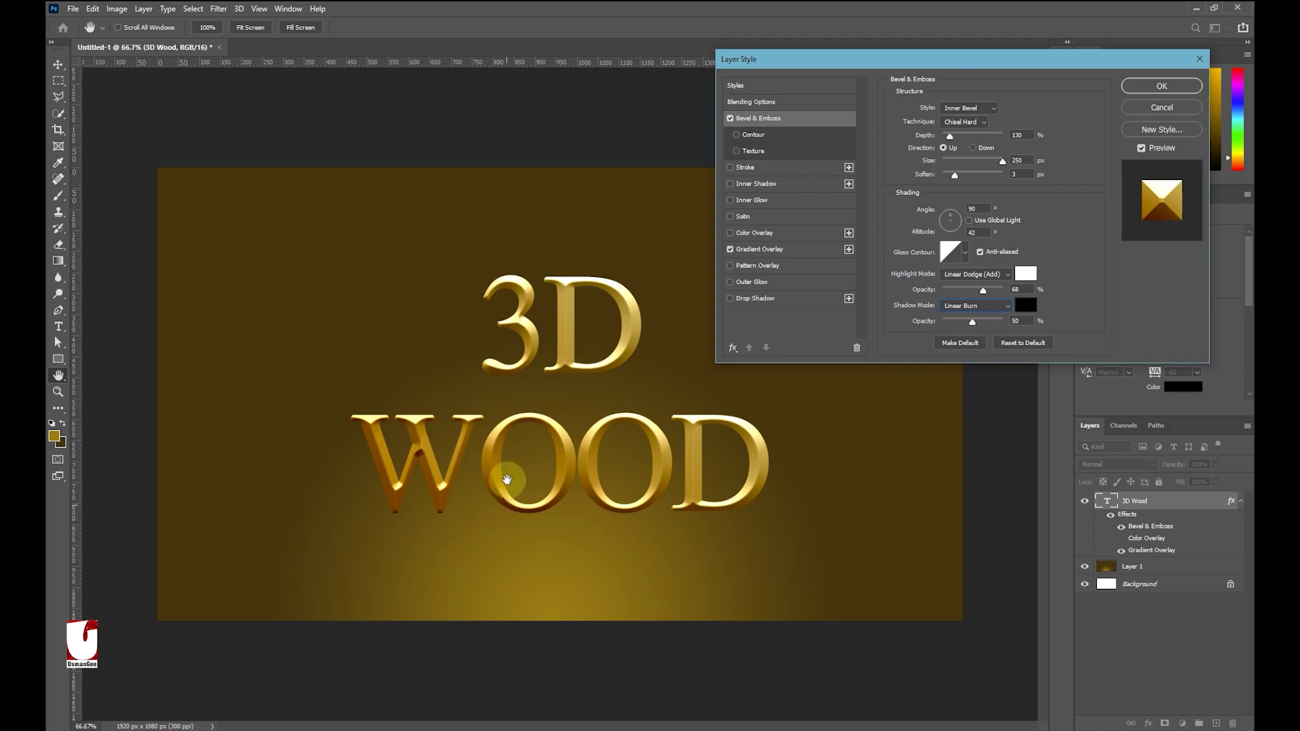
{"action": "left_click", "coordinate": [972, 323]}
{"action": "left_click_drag", "start_coordinate": [972, 323], "coordinate": [976, 324]}
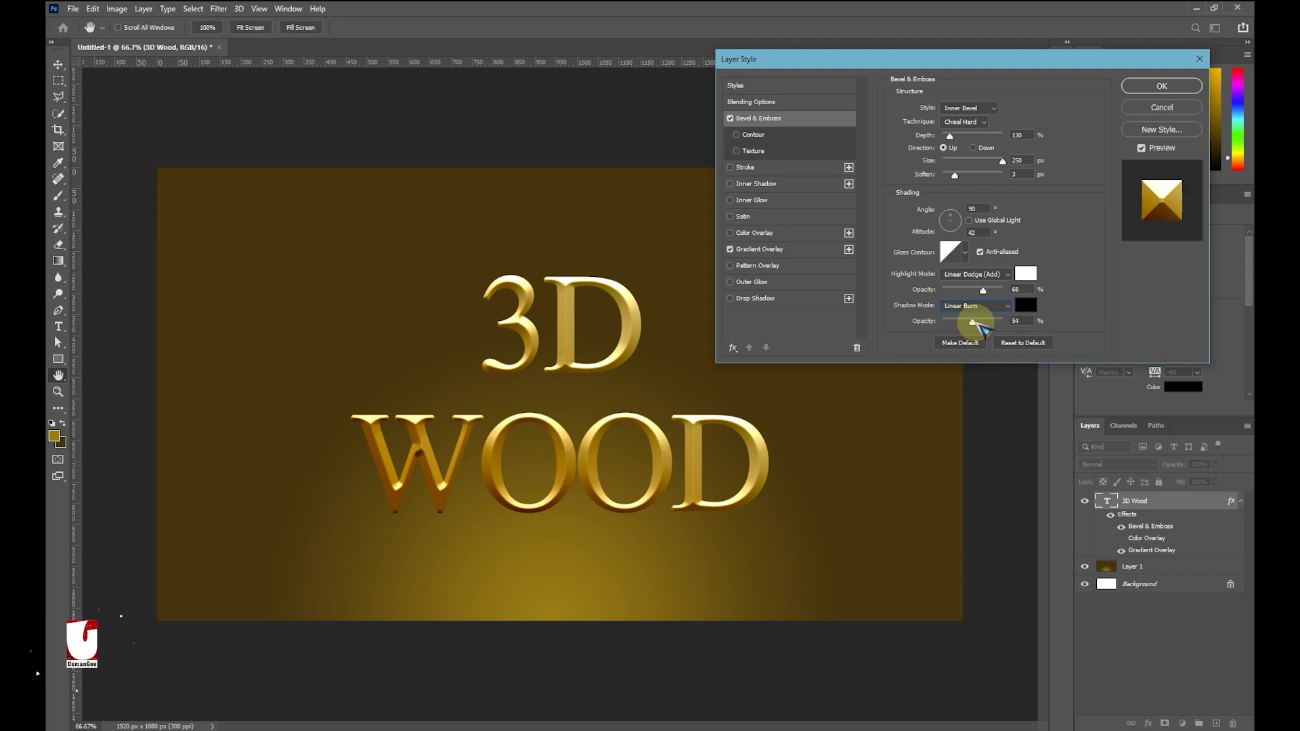
{"action": "double_click", "coordinate": [1029, 321]}
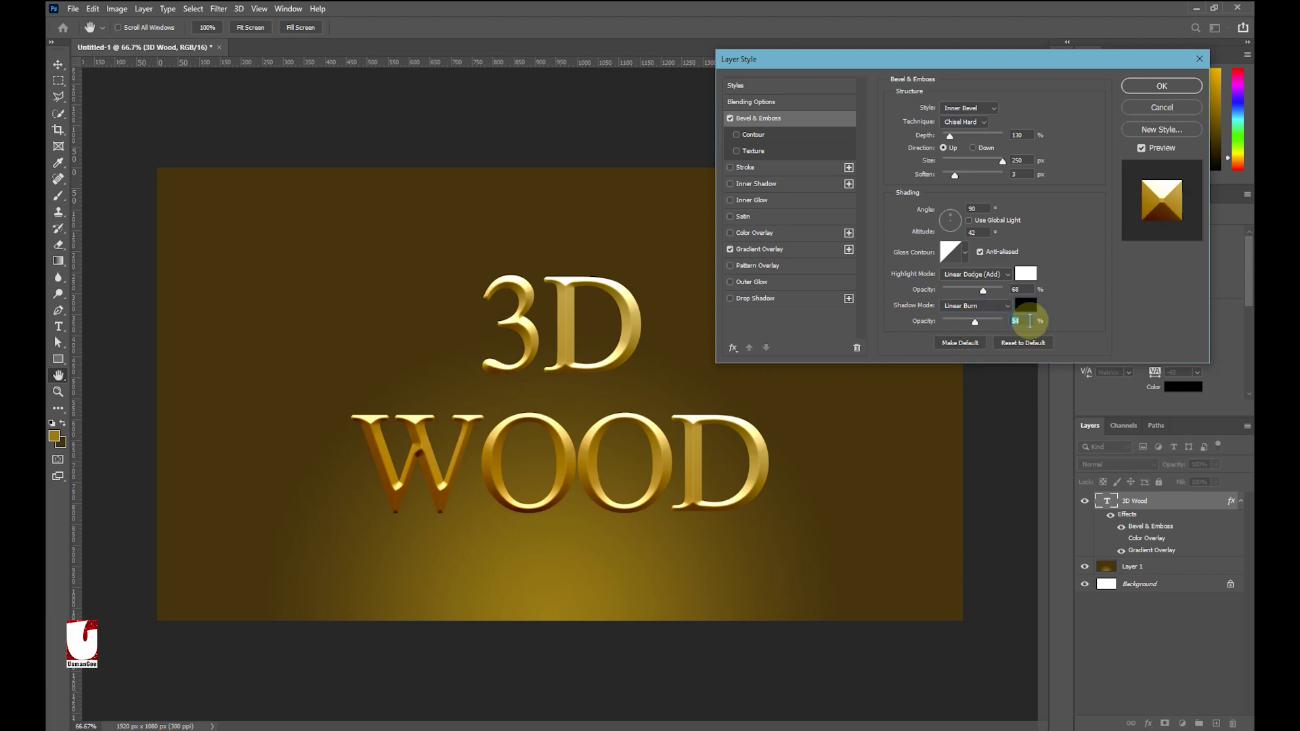
{"action": "type", "text": "55"}
{"action": "key", "text": "Return"}
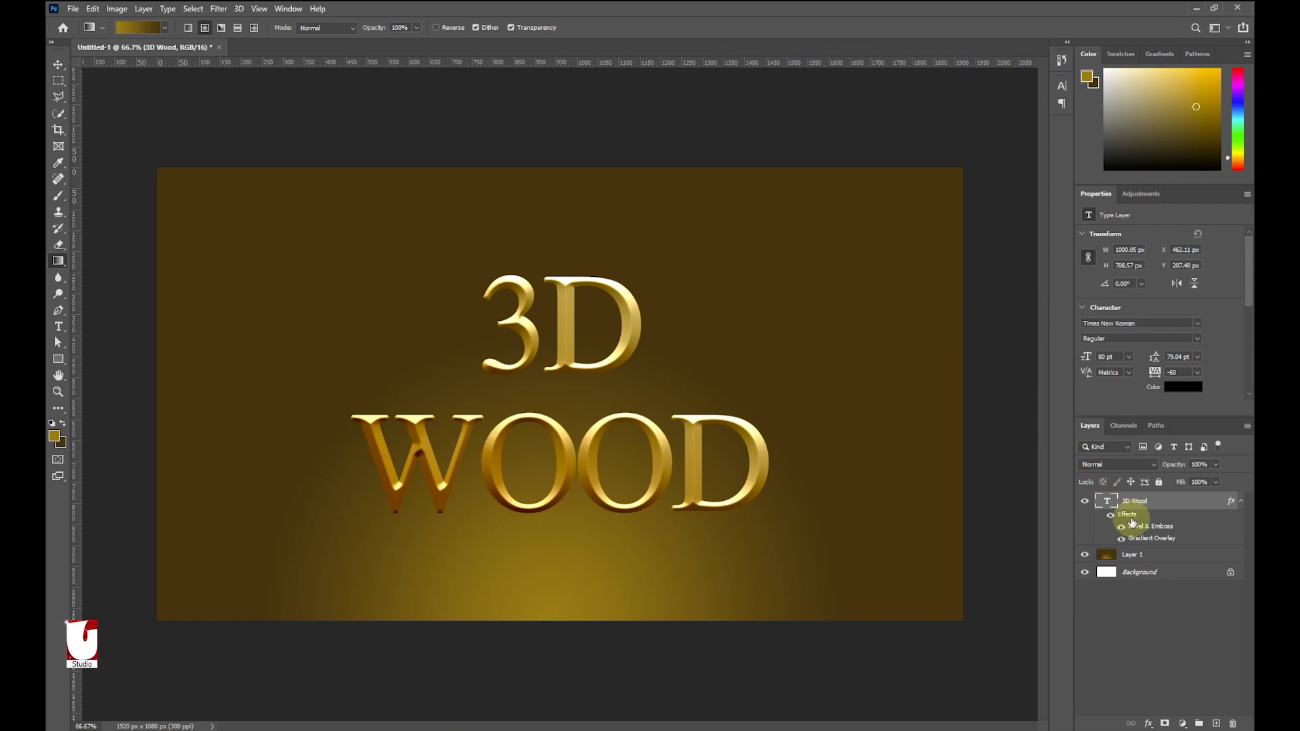
Reopen Layer Style from the 3D Wood layer's Effects entry and move the dialog lower
{"action": "left_click", "coordinate": [1131, 516]}
{"action": "double_click", "coordinate": [1132, 515]}
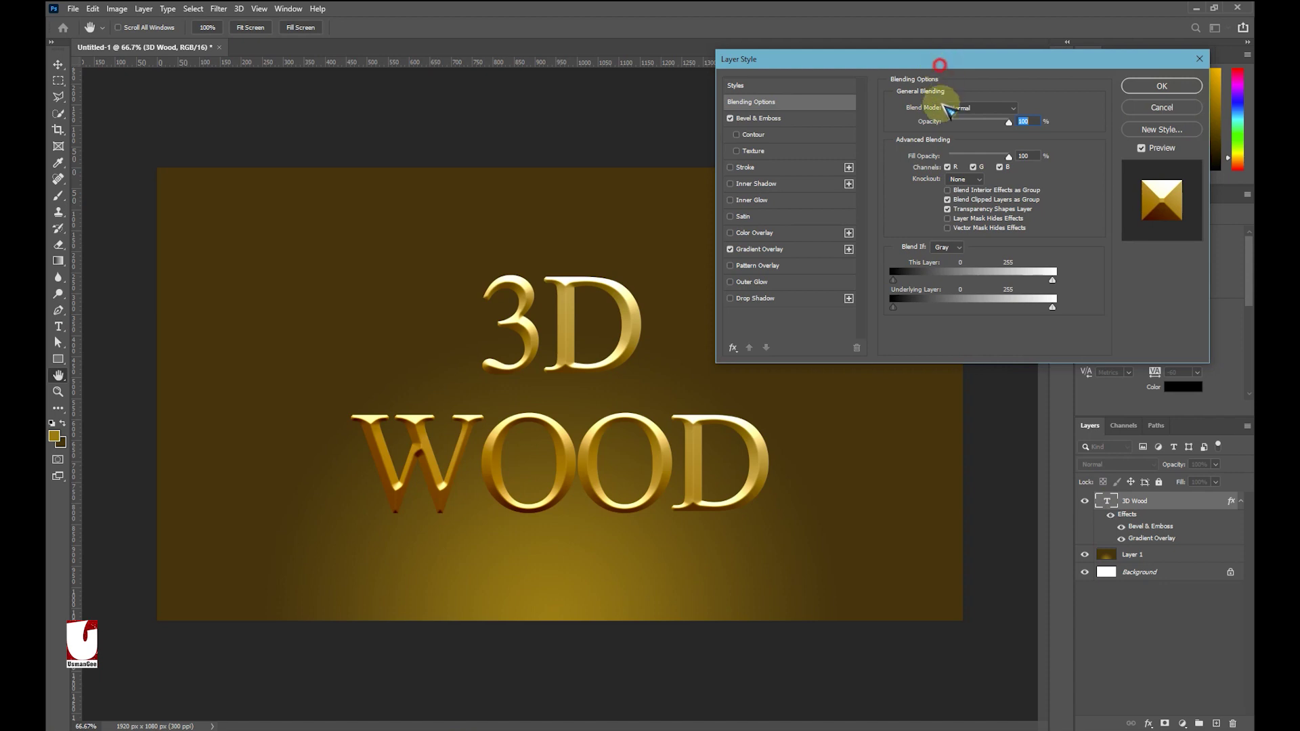
{"action": "left_click_drag", "start_coordinate": [943, 65], "coordinate": [941, 125]}
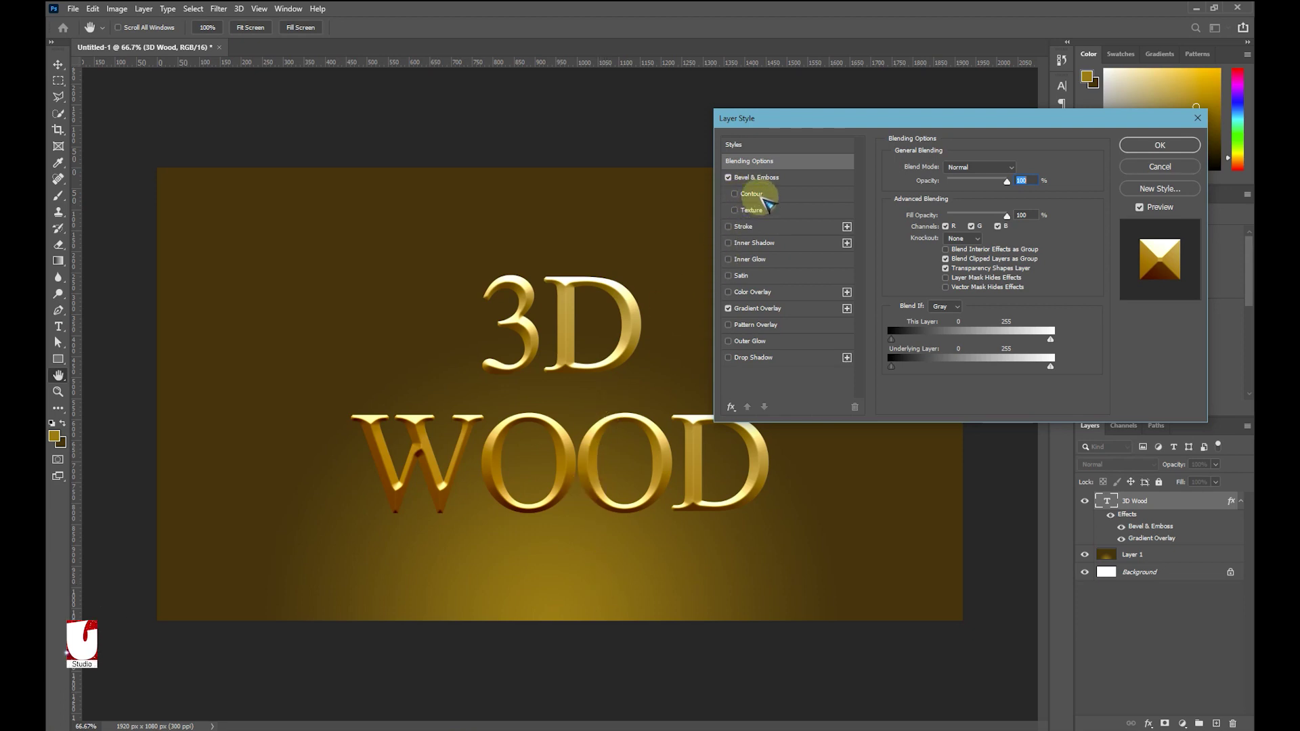
Enable the bevel Contour with anti-aliasing and choose the Ring contour preset
{"action": "left_click", "coordinate": [752, 194]}
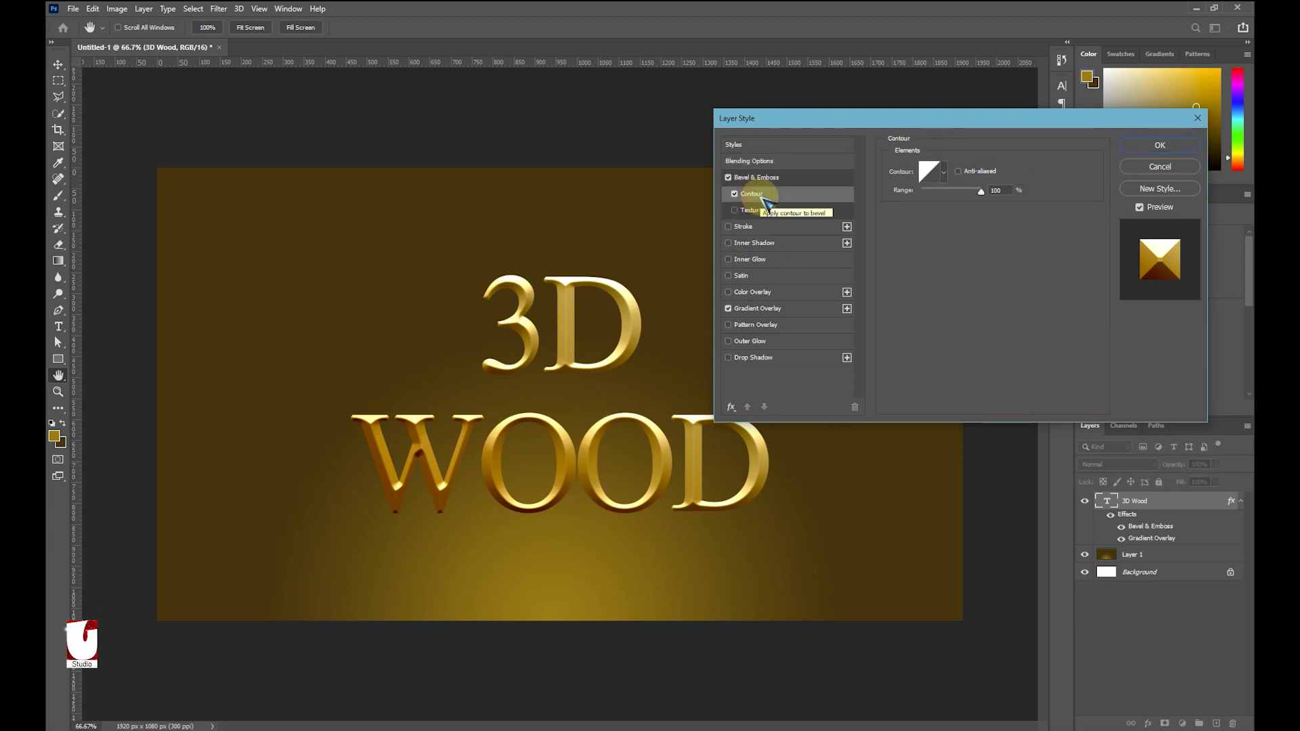
{"action": "left_click", "coordinate": [958, 171]}
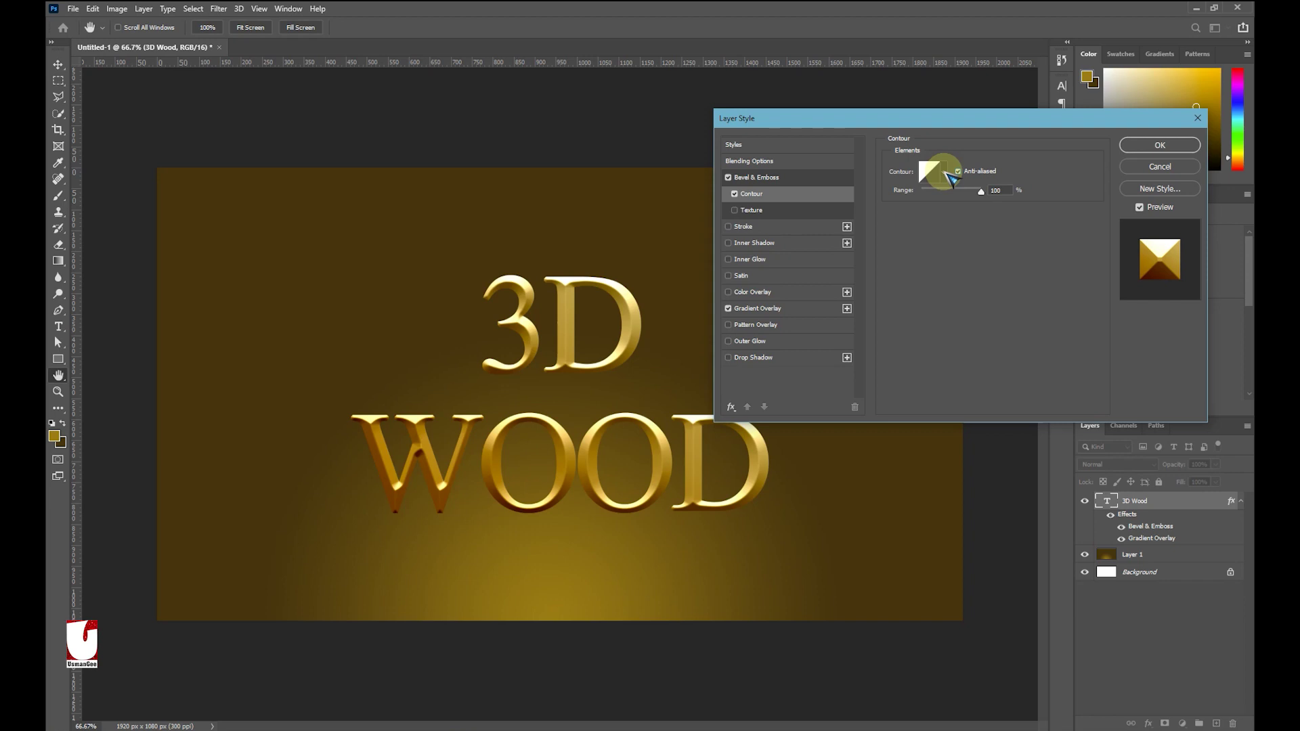
{"action": "left_click", "coordinate": [945, 173]}
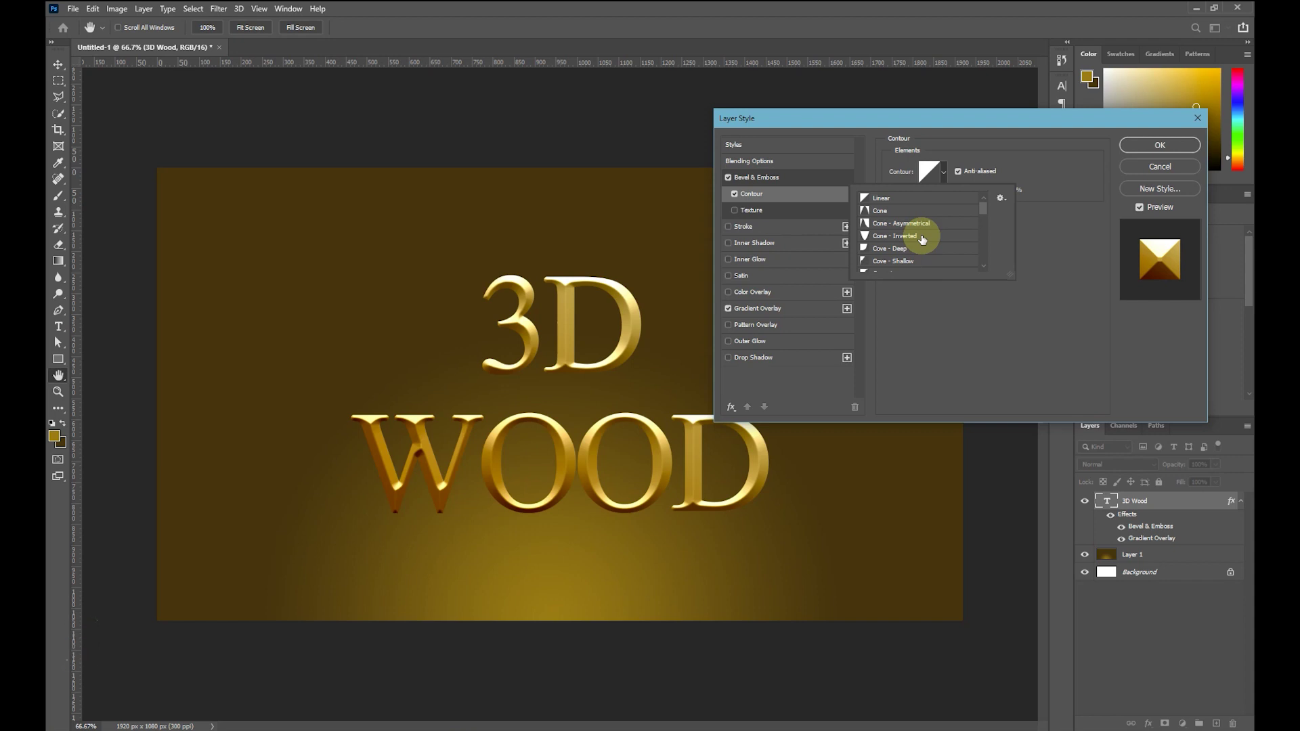
{"action": "scroll", "coordinate": [923, 239], "scroll_direction": "down", "scroll_amount": 1}
{"action": "scroll", "coordinate": [921, 239], "scroll_direction": "down", "scroll_amount": 1}
{"action": "scroll", "coordinate": [921, 239], "scroll_direction": "down", "scroll_amount": 2}
{"action": "scroll", "coordinate": [918, 240], "scroll_direction": "down", "scroll_amount": 2}
{"action": "scroll", "coordinate": [916, 240], "scroll_direction": "down", "scroll_amount": 2}
{"action": "scroll", "coordinate": [911, 241], "scroll_direction": "down", "scroll_amount": 2}
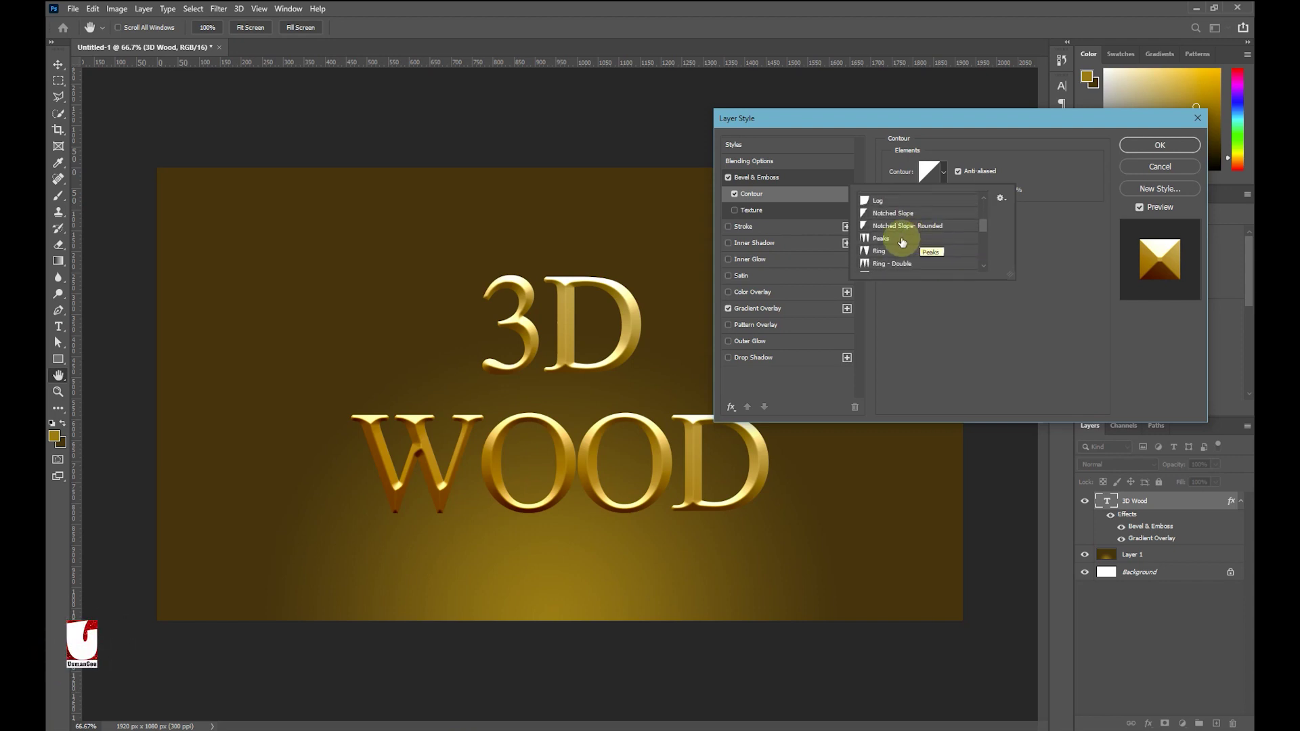
{"action": "left_click", "coordinate": [879, 251]}
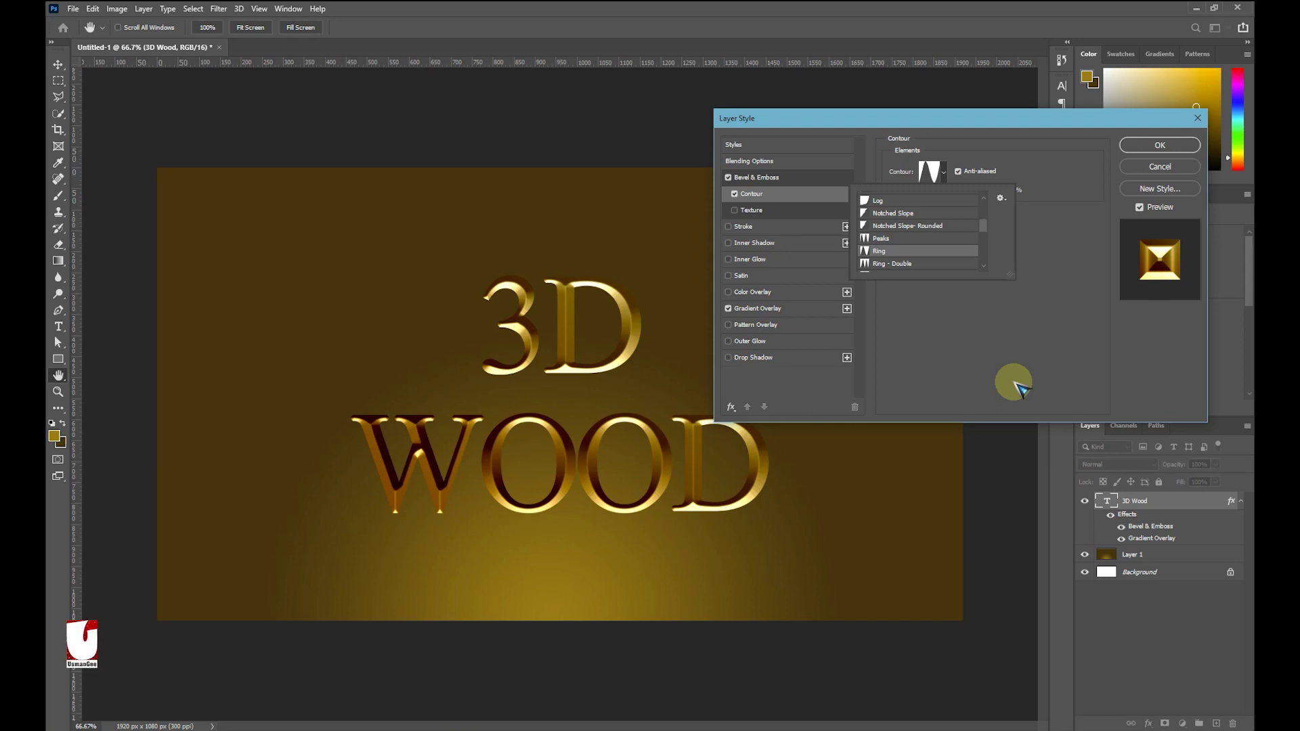
Set the Ring contour range on the 3D WOOD text to 81% and enable Inner Glow
{"action": "left_click", "coordinate": [978, 342]}
{"action": "left_click_drag", "start_coordinate": [988, 195], "coordinate": [969, 198]}
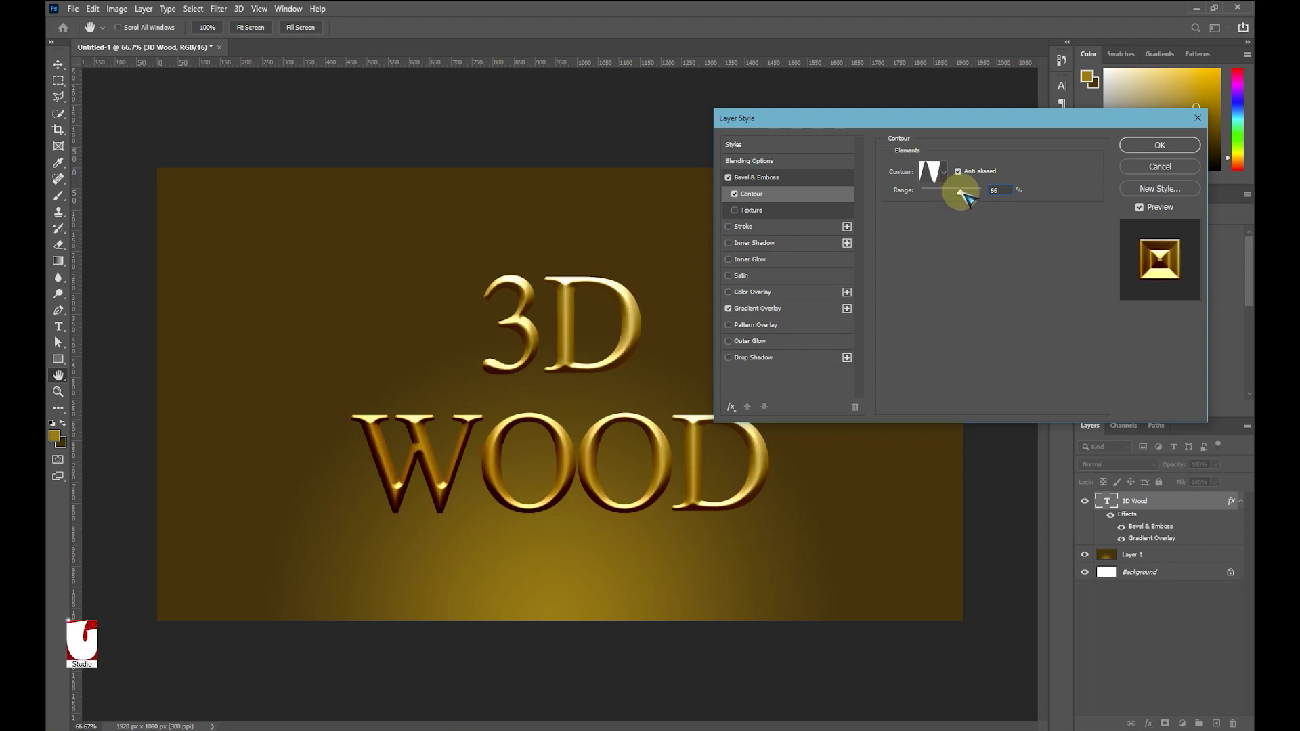
{"action": "left_click_drag", "start_coordinate": [959, 192], "coordinate": [965, 192]}
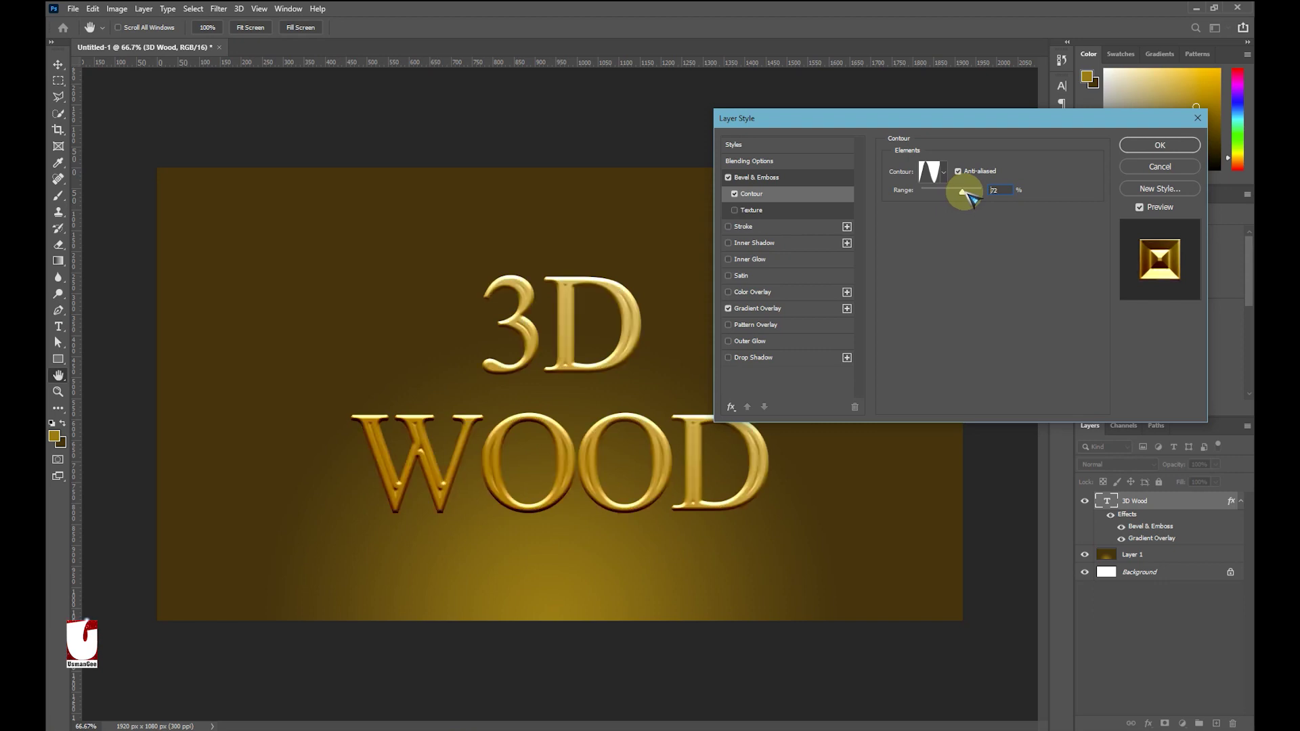
{"action": "left_click_drag", "start_coordinate": [964, 193], "coordinate": [973, 193]}
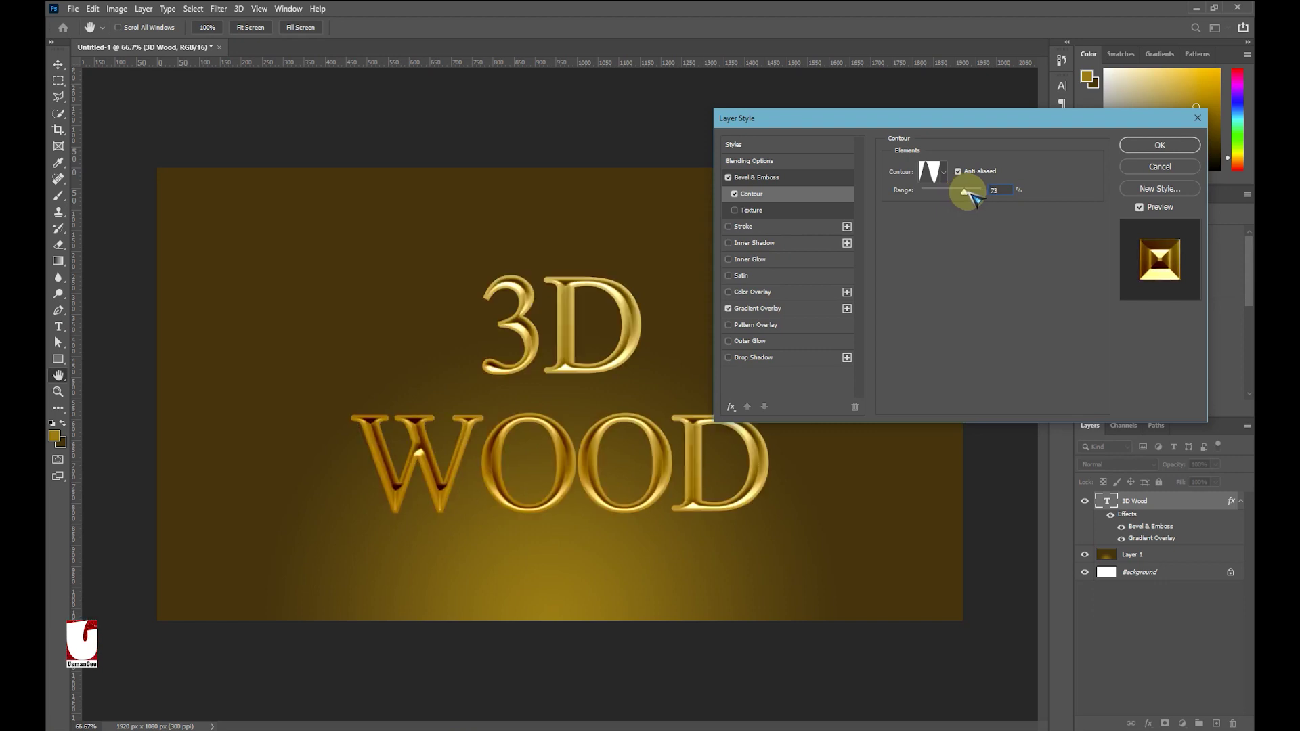
{"action": "left_click_drag", "start_coordinate": [975, 194], "coordinate": [976, 194]}
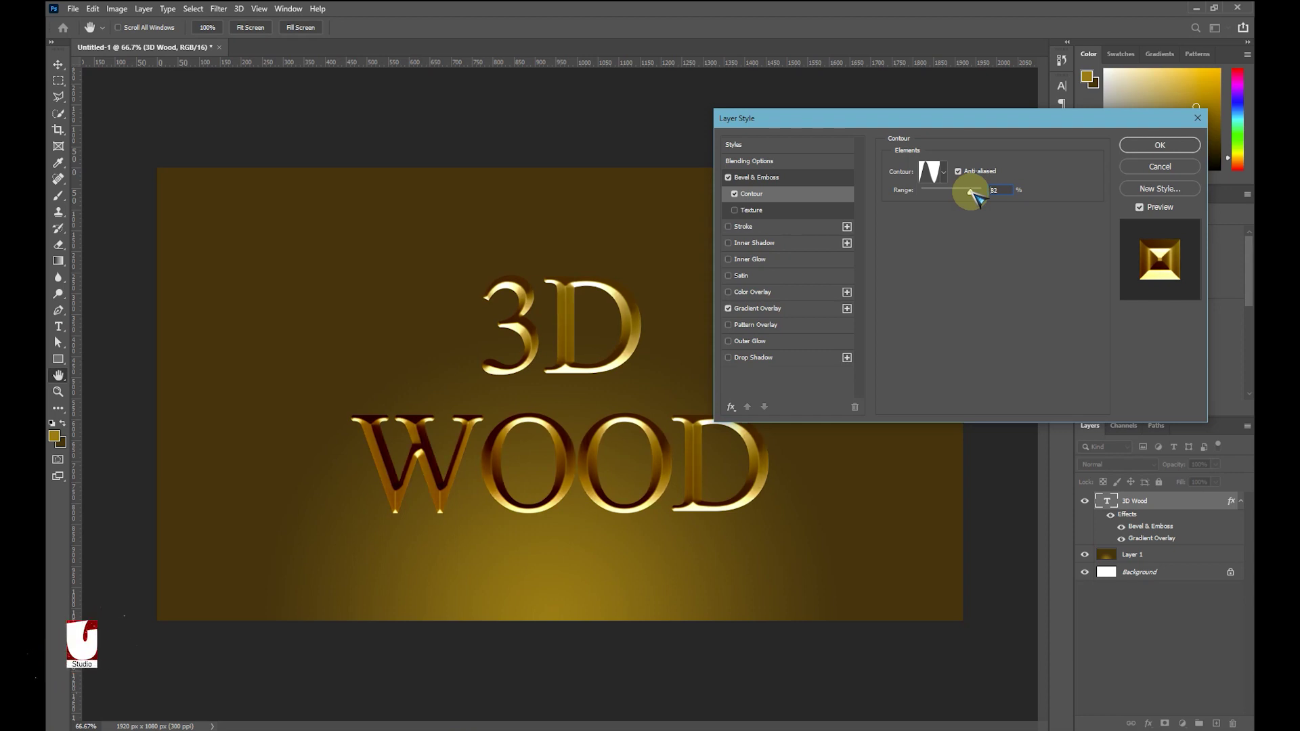
{"action": "left_click_drag", "start_coordinate": [977, 196], "coordinate": [975, 195]}
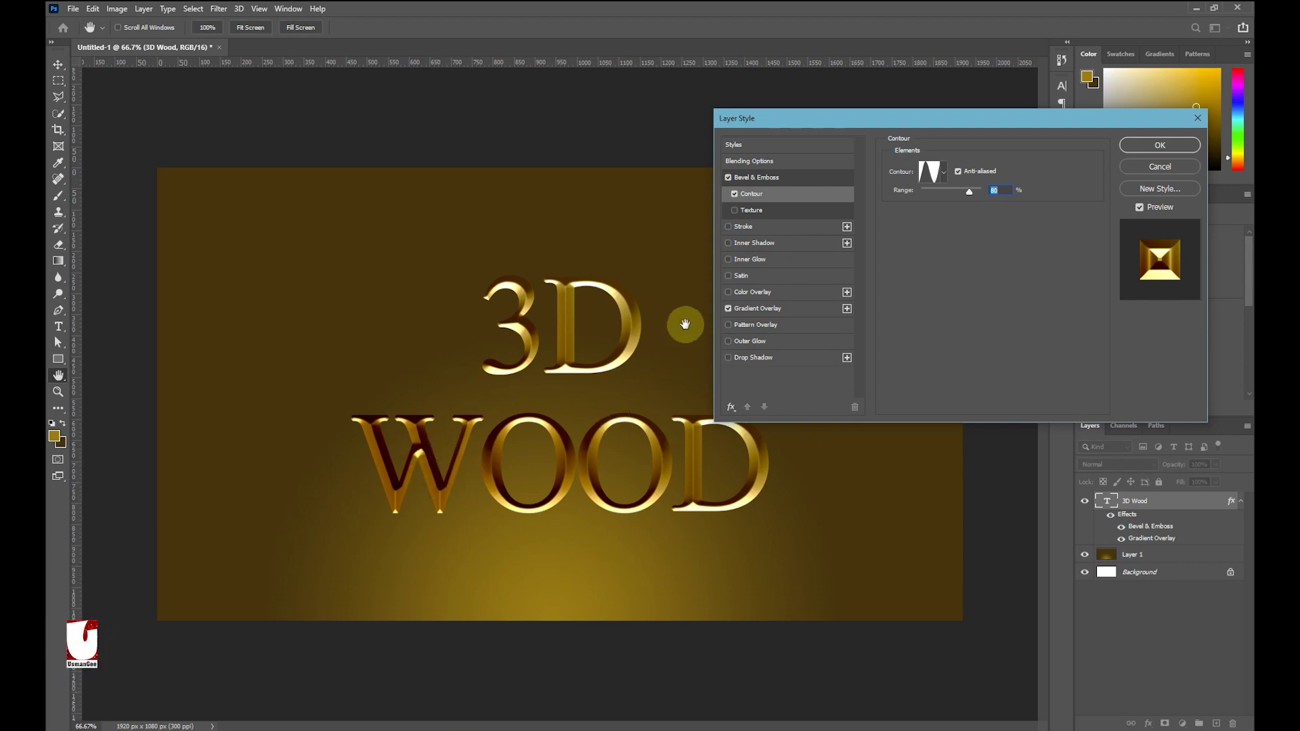
{"action": "left_click", "coordinate": [758, 260]}
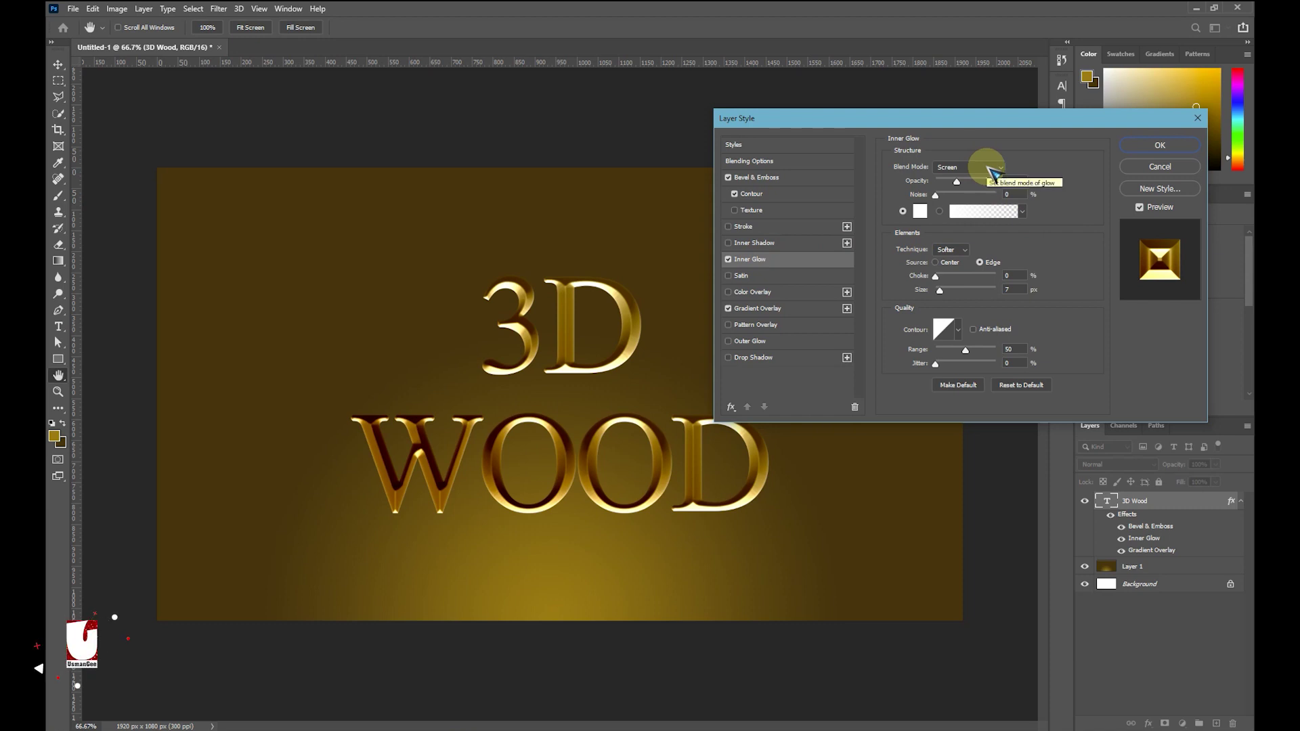
Switch the Inner Glow blend mode from Screen to Linear Burn and set opacity to 30%
{"action": "left_click", "coordinate": [970, 168]}
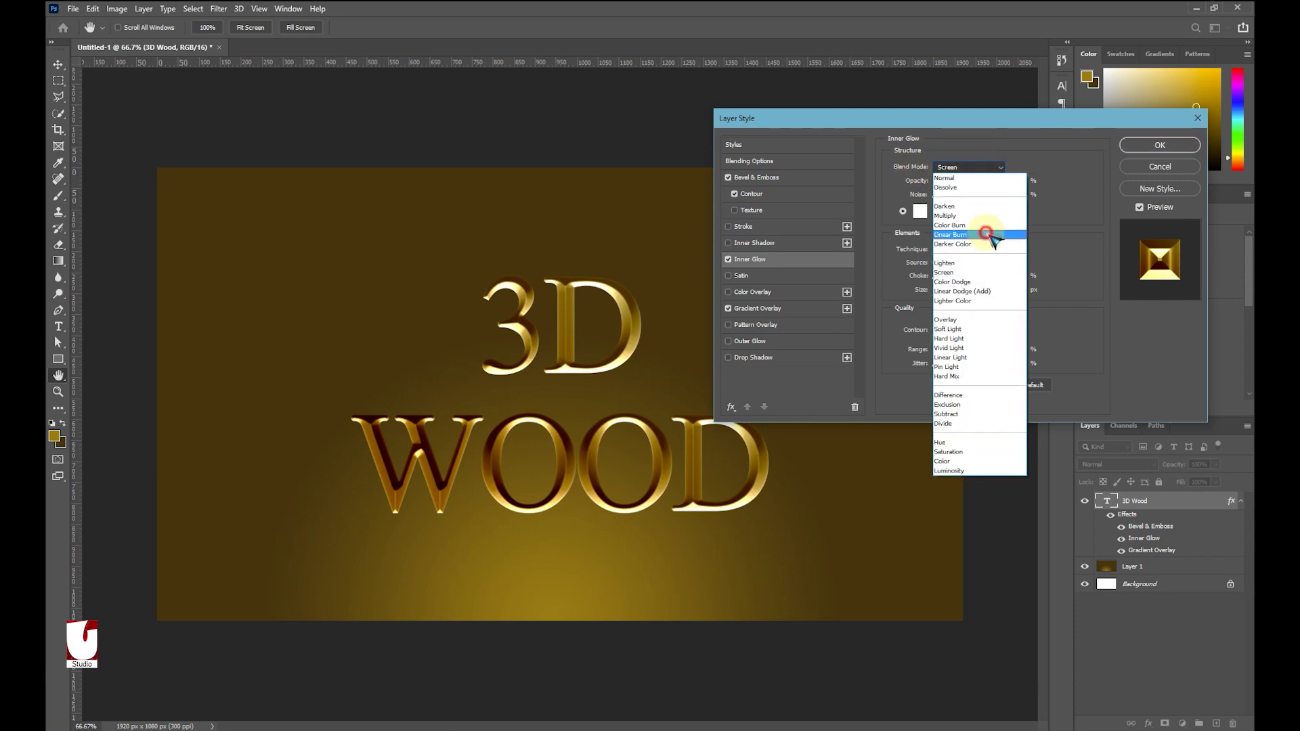
{"action": "left_click", "coordinate": [988, 234]}
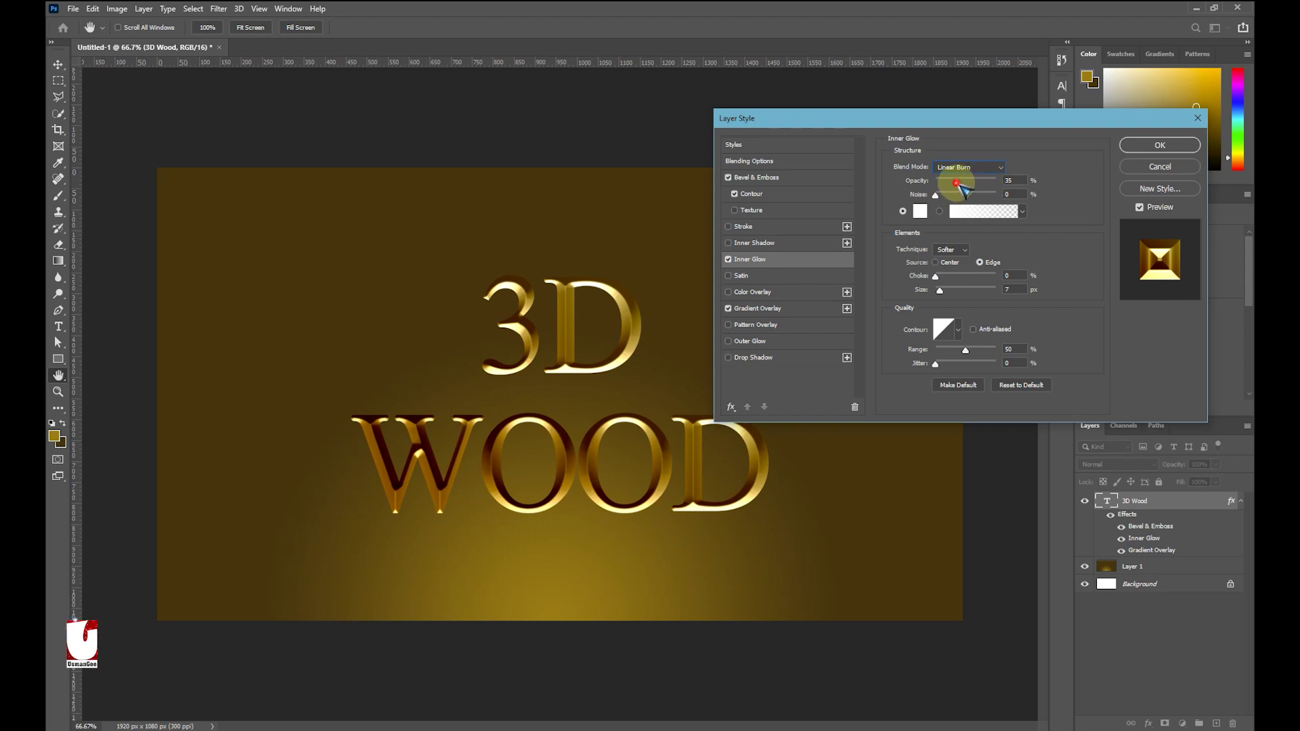
{"action": "left_click_drag", "start_coordinate": [956, 182], "coordinate": [981, 185]}
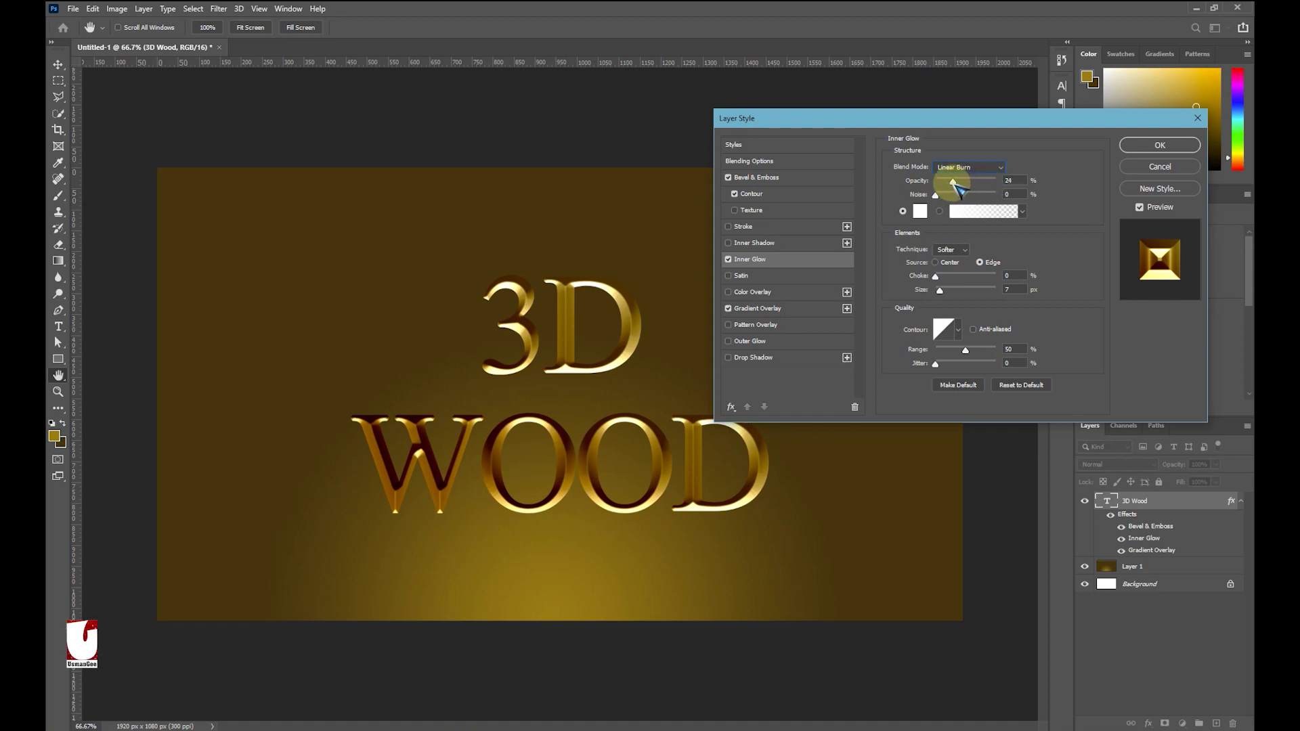
{"action": "left_click", "coordinate": [1007, 181]}
{"action": "type", "text": "30"}
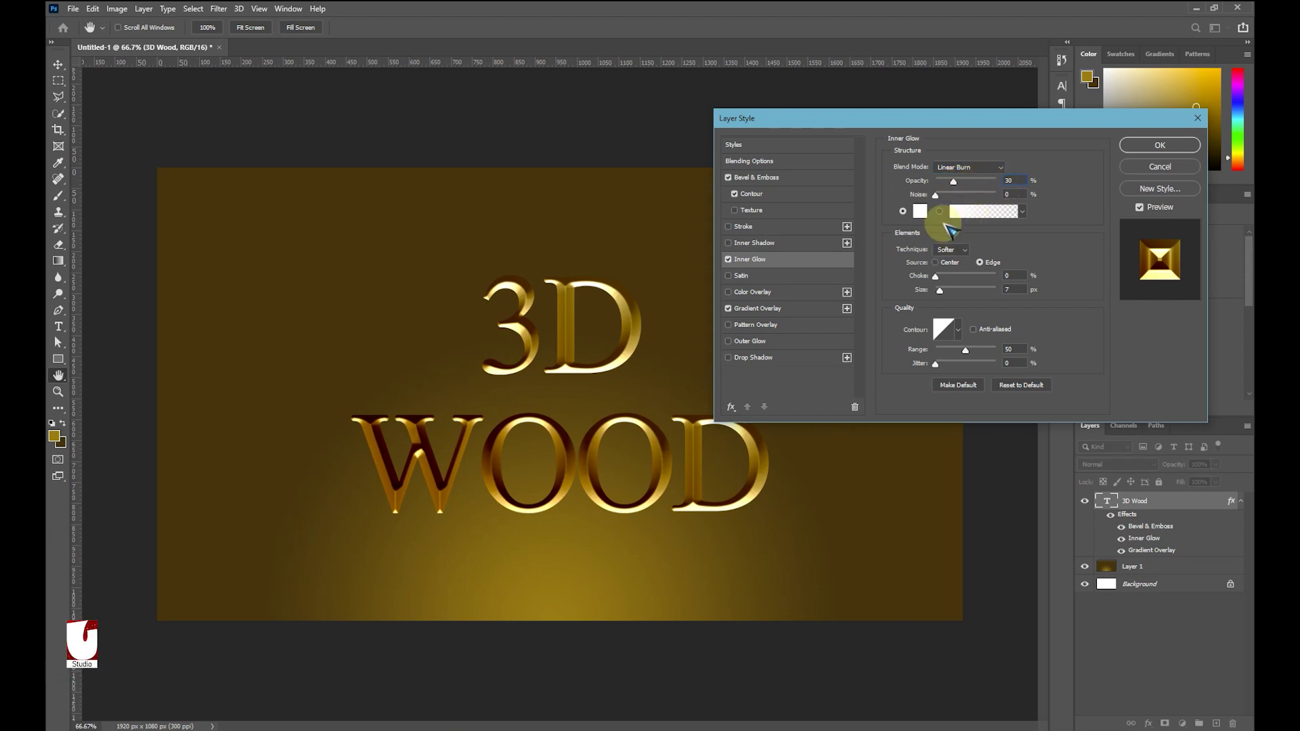
Change the Inner Glow colour to black (000000) and start raising its choke
{"action": "left_click", "coordinate": [920, 211]}
{"action": "left_click_drag", "start_coordinate": [762, 376], "coordinate": [672, 446]}
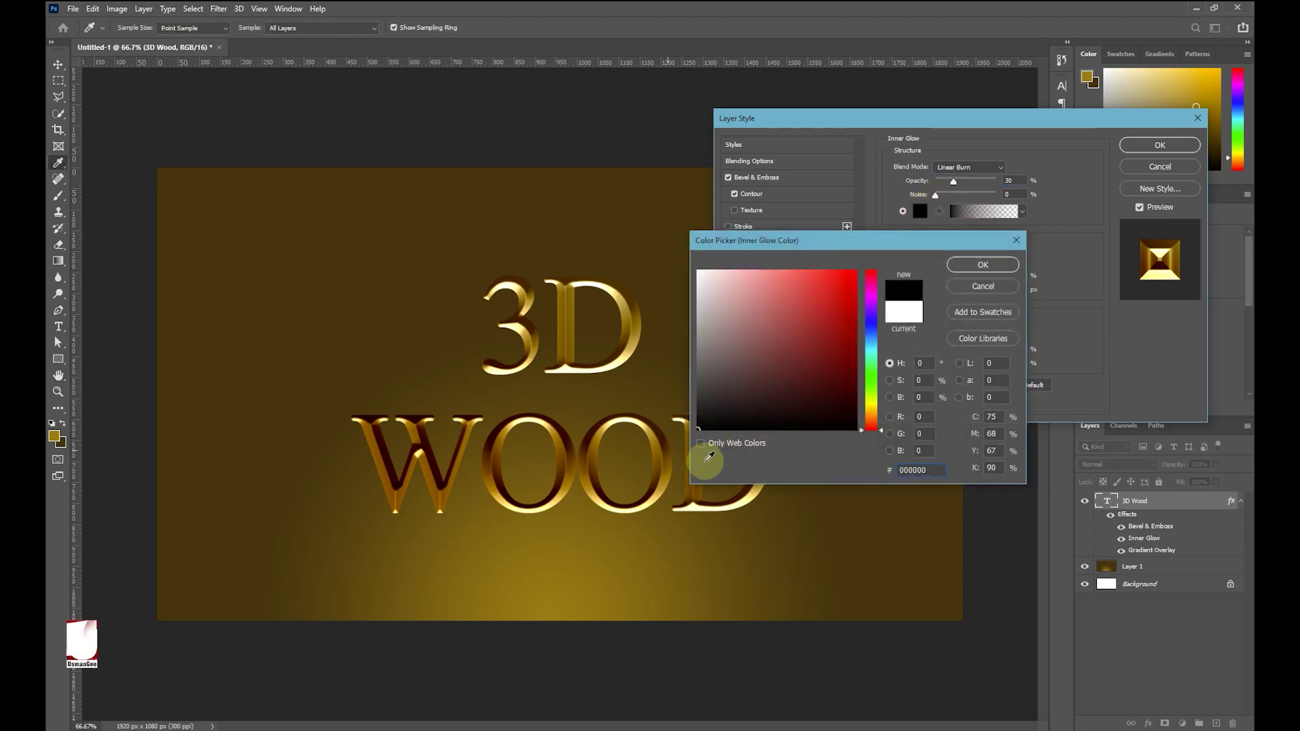
{"action": "left_click", "coordinate": [982, 264]}
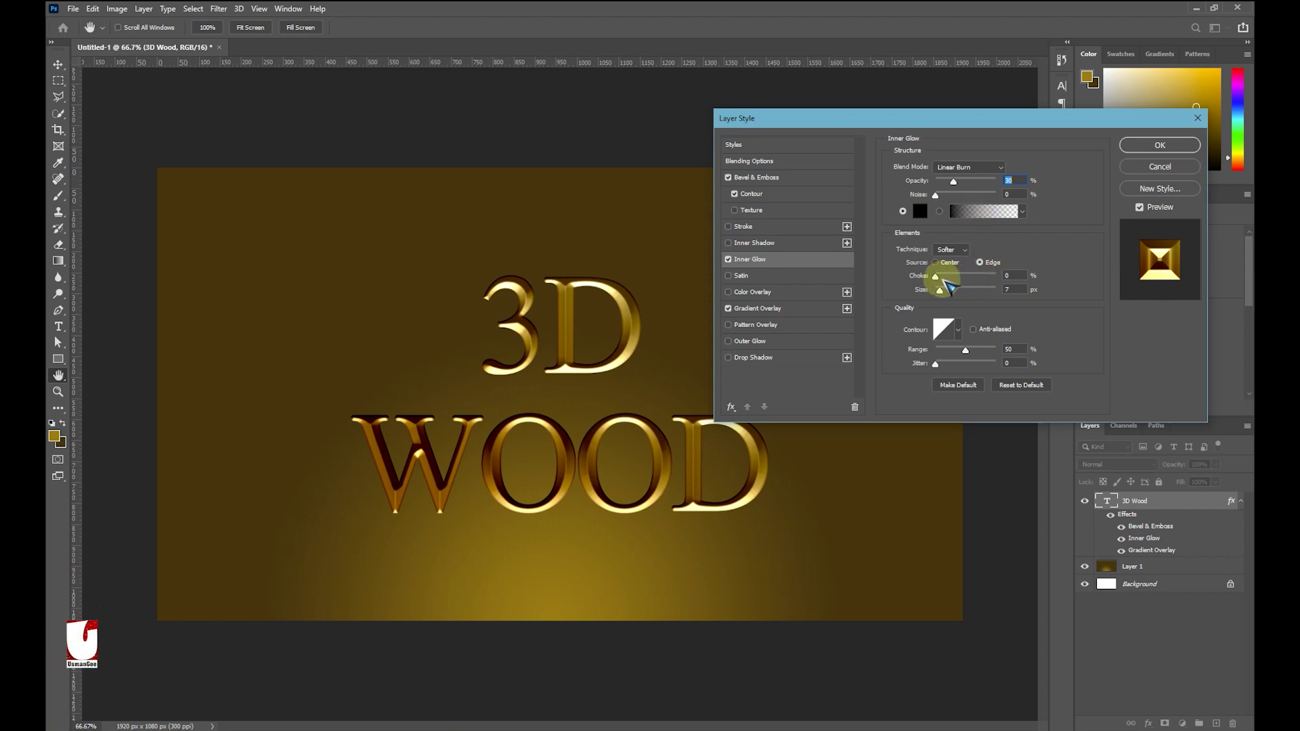
{"action": "left_click_drag", "start_coordinate": [946, 282], "coordinate": [952, 286]}
Set the Inner Glow choke to 10% and its size to about 13 px
{"action": "left_click_drag", "start_coordinate": [950, 281], "coordinate": [951, 283]}
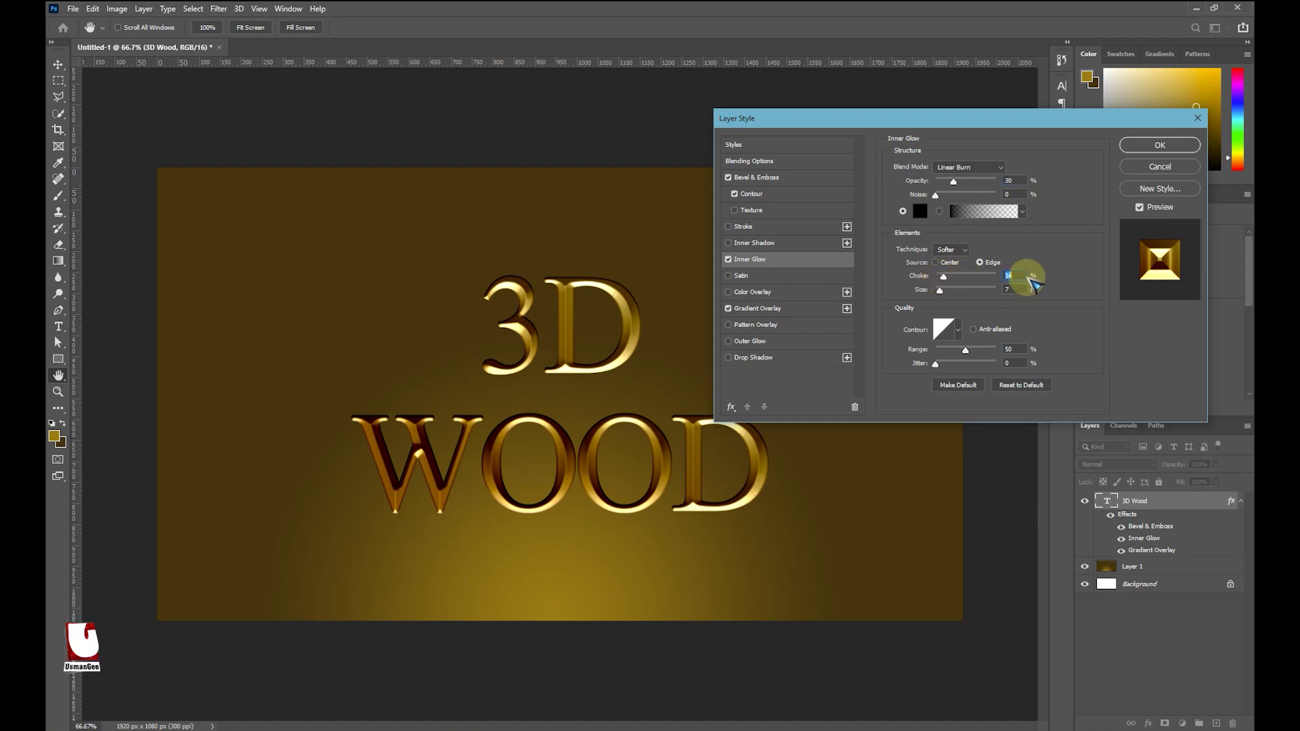
{"action": "type", "text": "10"}
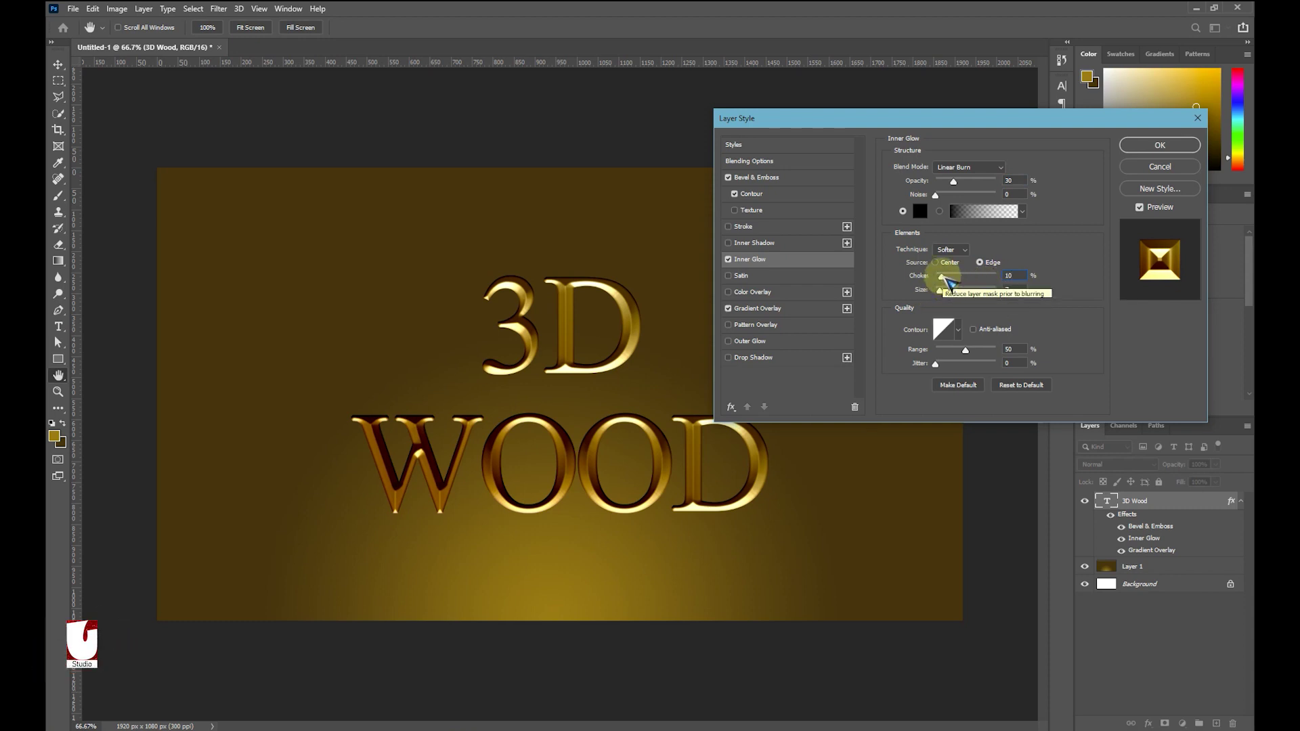
{"action": "left_click_drag", "start_coordinate": [949, 284], "coordinate": [943, 279]}
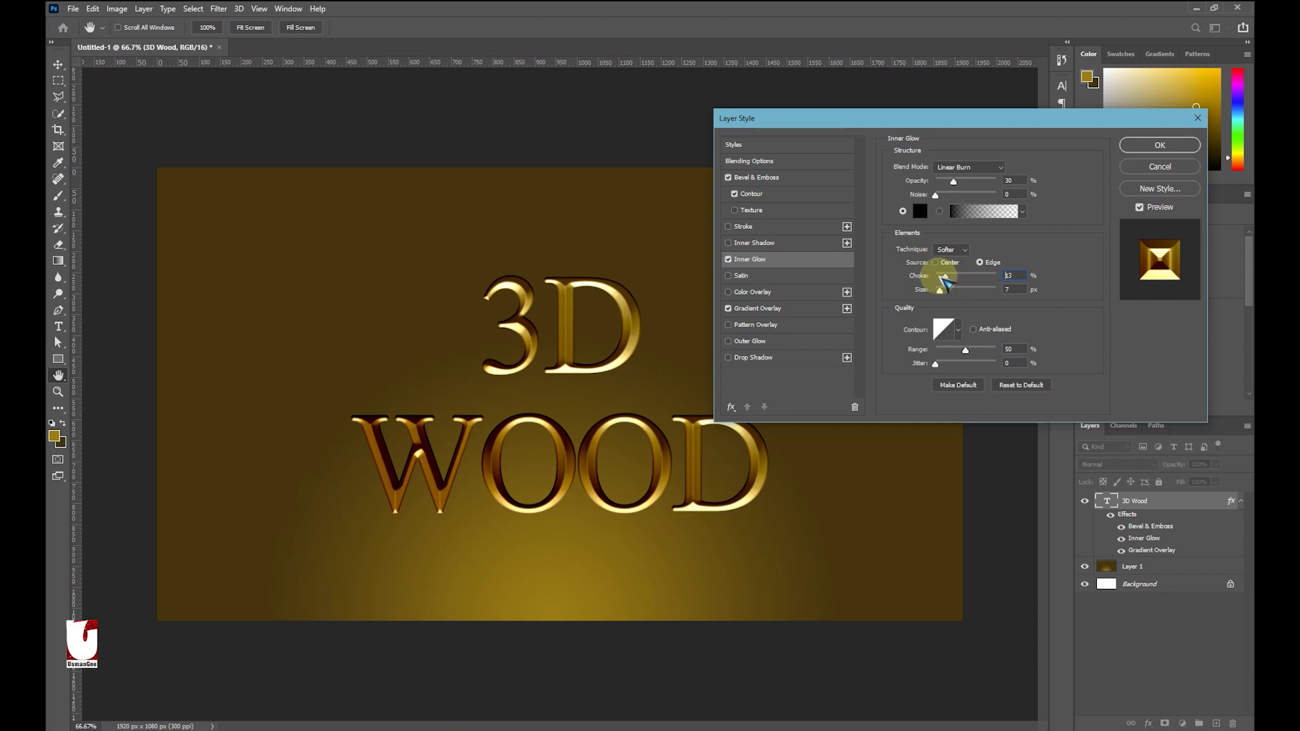
{"action": "left_click_drag", "start_coordinate": [944, 283], "coordinate": [908, 277]}
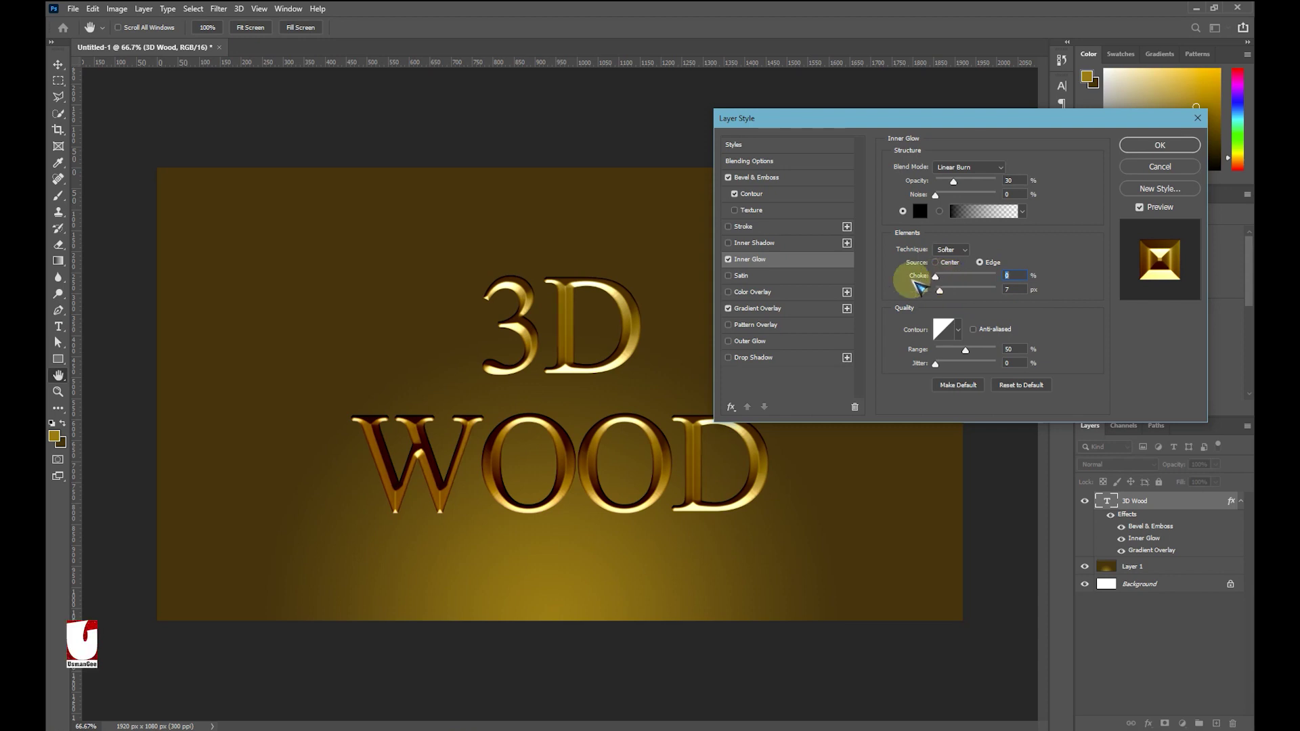
{"action": "type", "text": "0"}
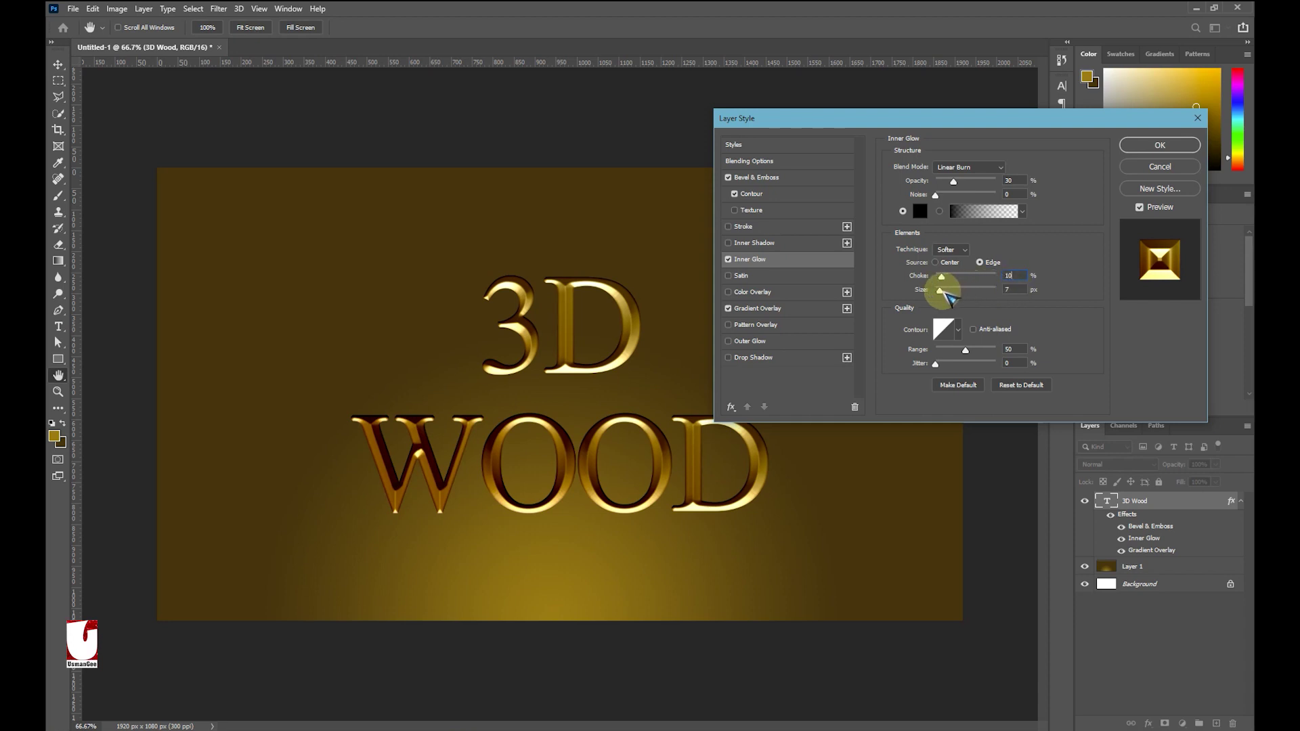
{"action": "mouse_move", "coordinate": [948, 296]}
{"action": "left_mouse_down"}
{"action": "mouse_move", "coordinate": [962, 298]}
{"action": "mouse_move", "coordinate": [950, 295]}
{"action": "left_mouse_up"}
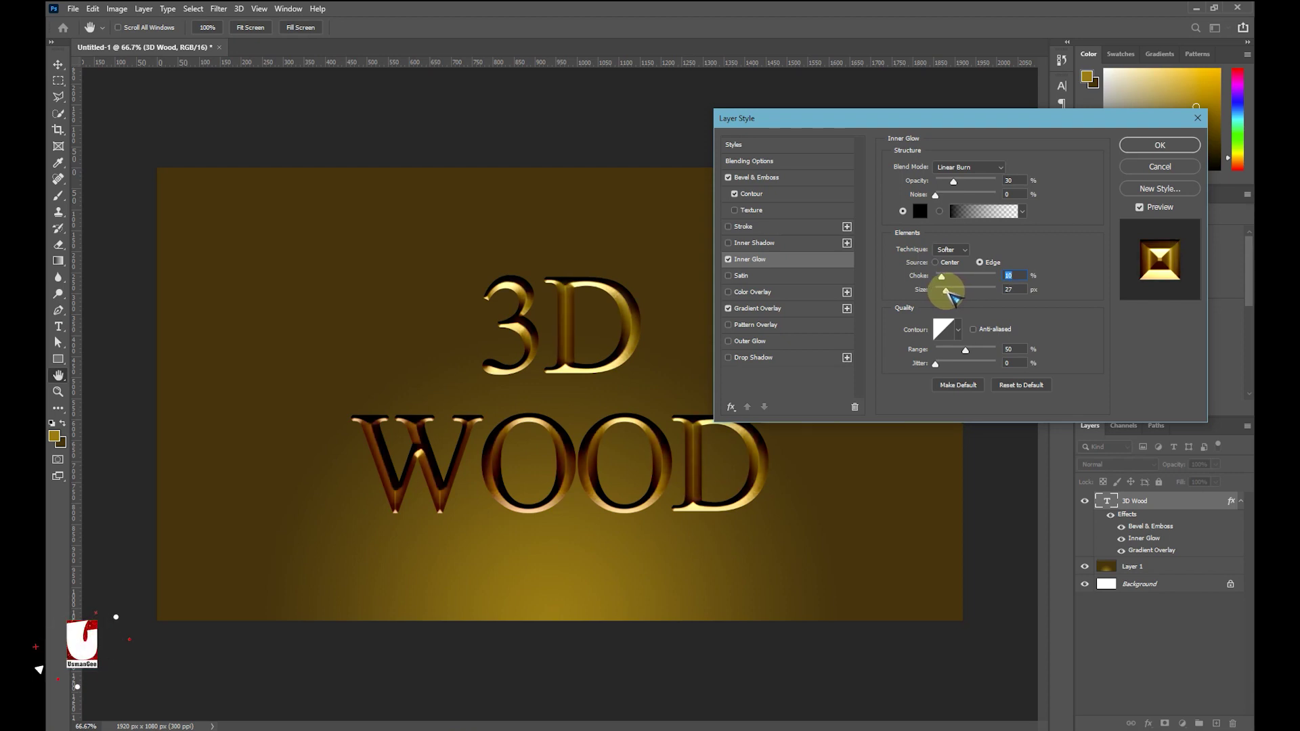
{"action": "left_click_drag", "start_coordinate": [950, 296], "coordinate": [948, 296]}
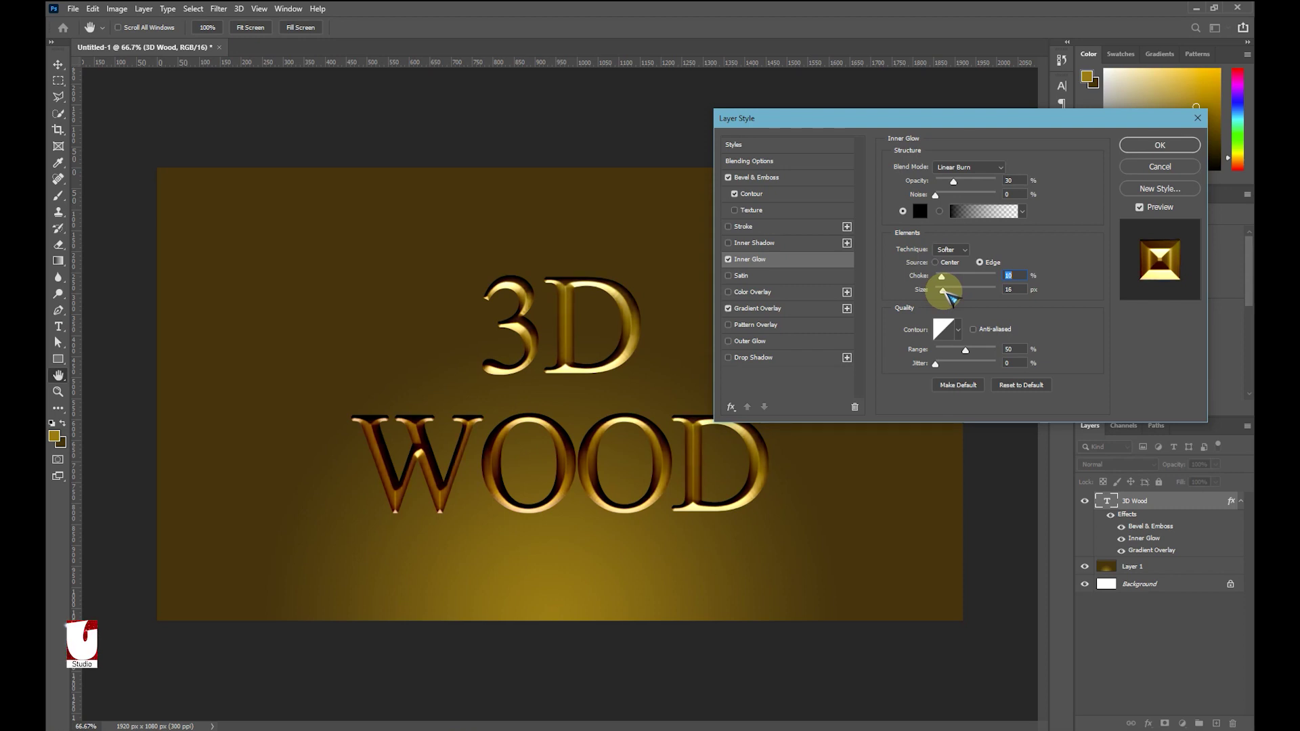
{"action": "left_click_drag", "start_coordinate": [948, 296], "coordinate": [946, 296]}
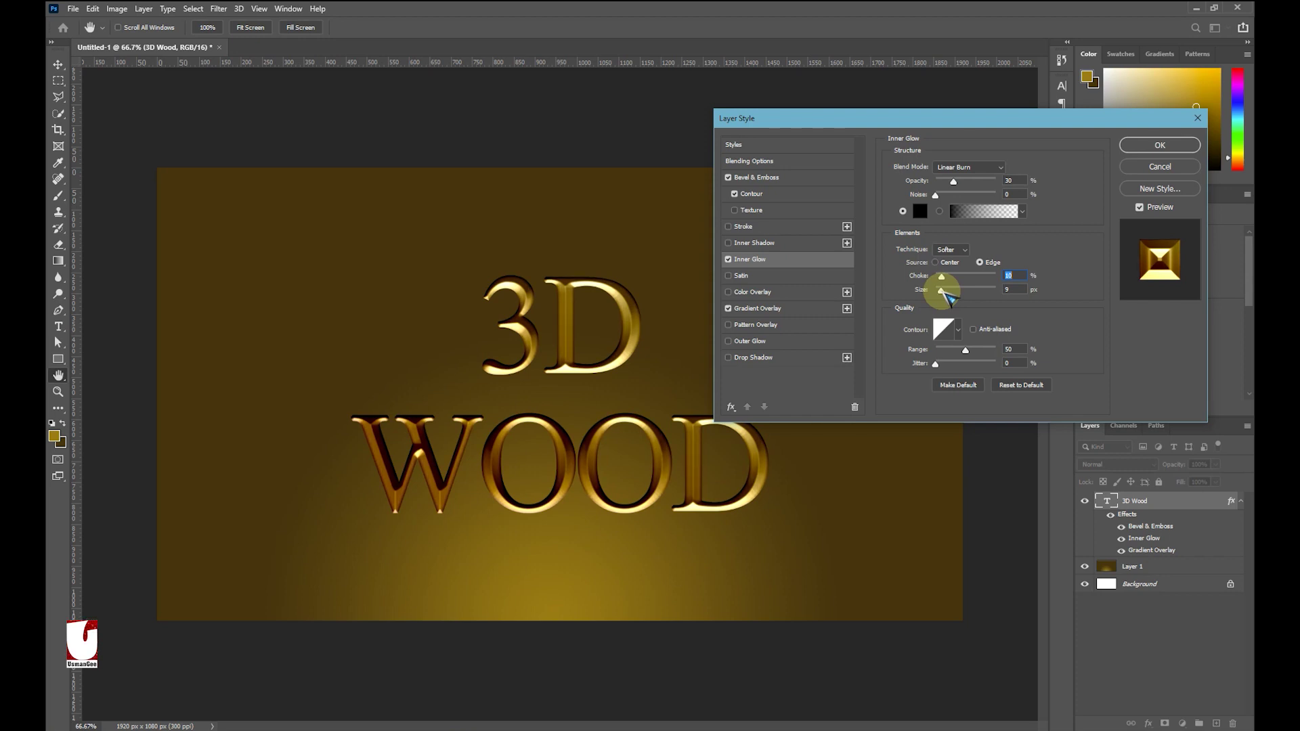
{"action": "left_click_drag", "start_coordinate": [945, 292], "coordinate": [949, 294]}
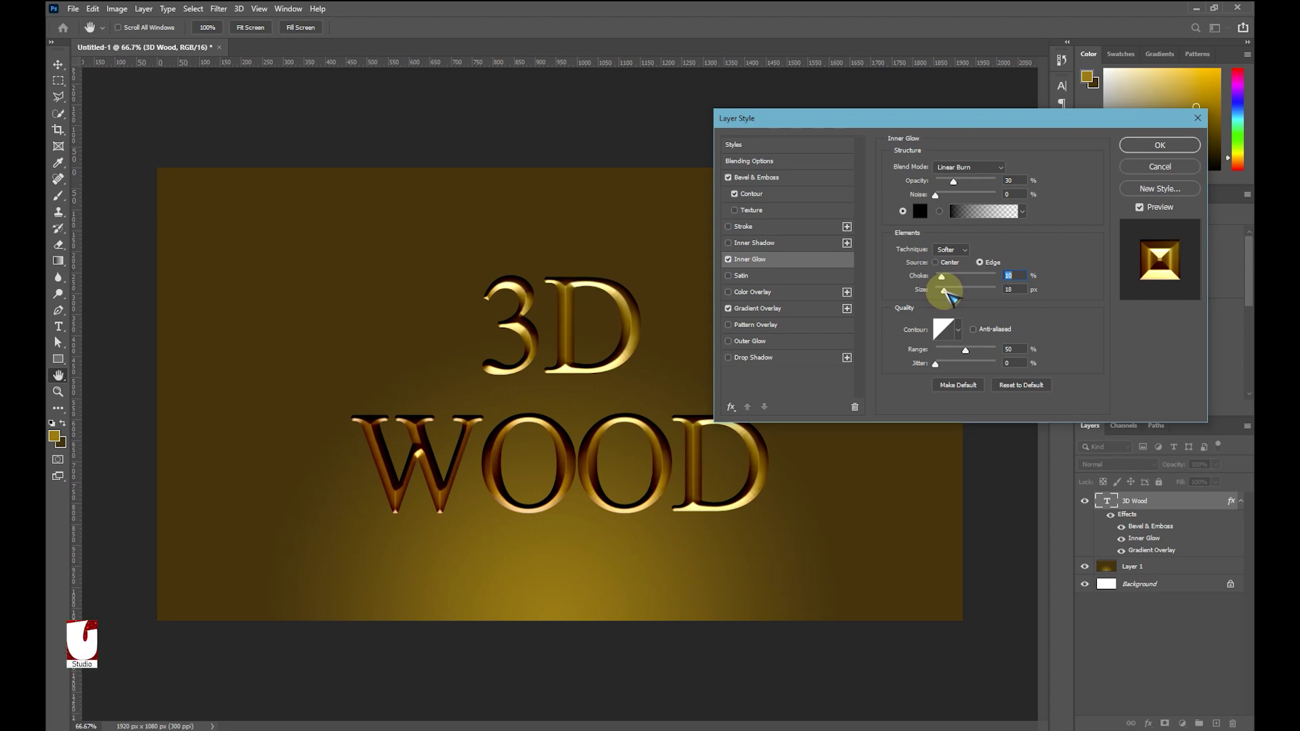
{"action": "left_click_drag", "start_coordinate": [946, 292], "coordinate": [944, 291]}
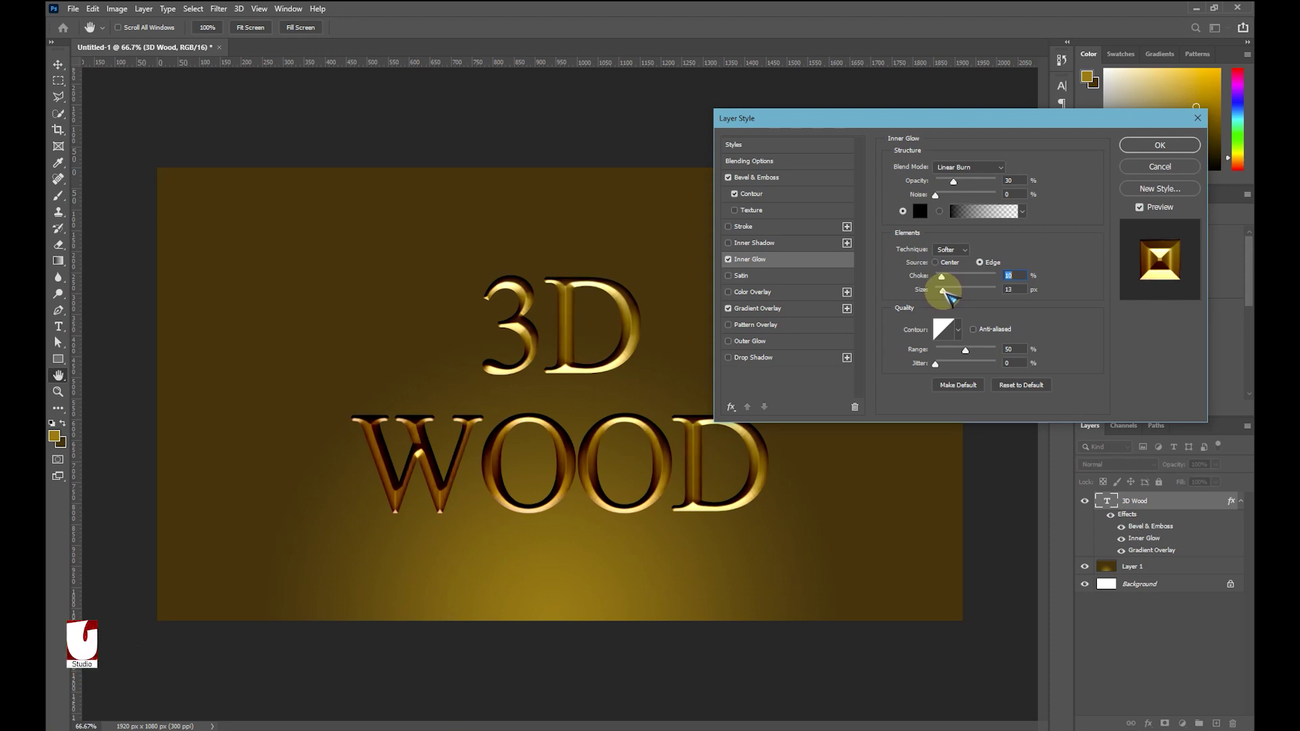
{"action": "key", "text": "Tab"}
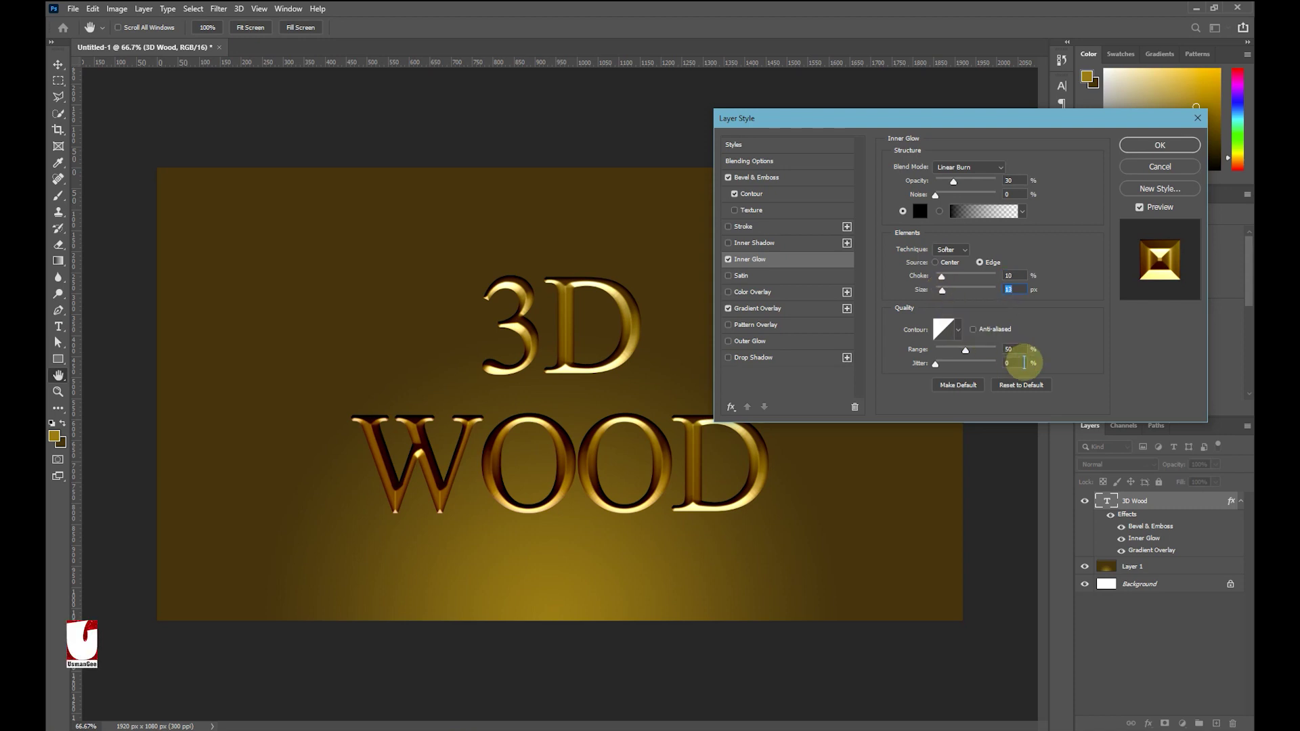
Apply the Rounded Slope contour to the Inner Glow
{"action": "left_click", "coordinate": [958, 332]}
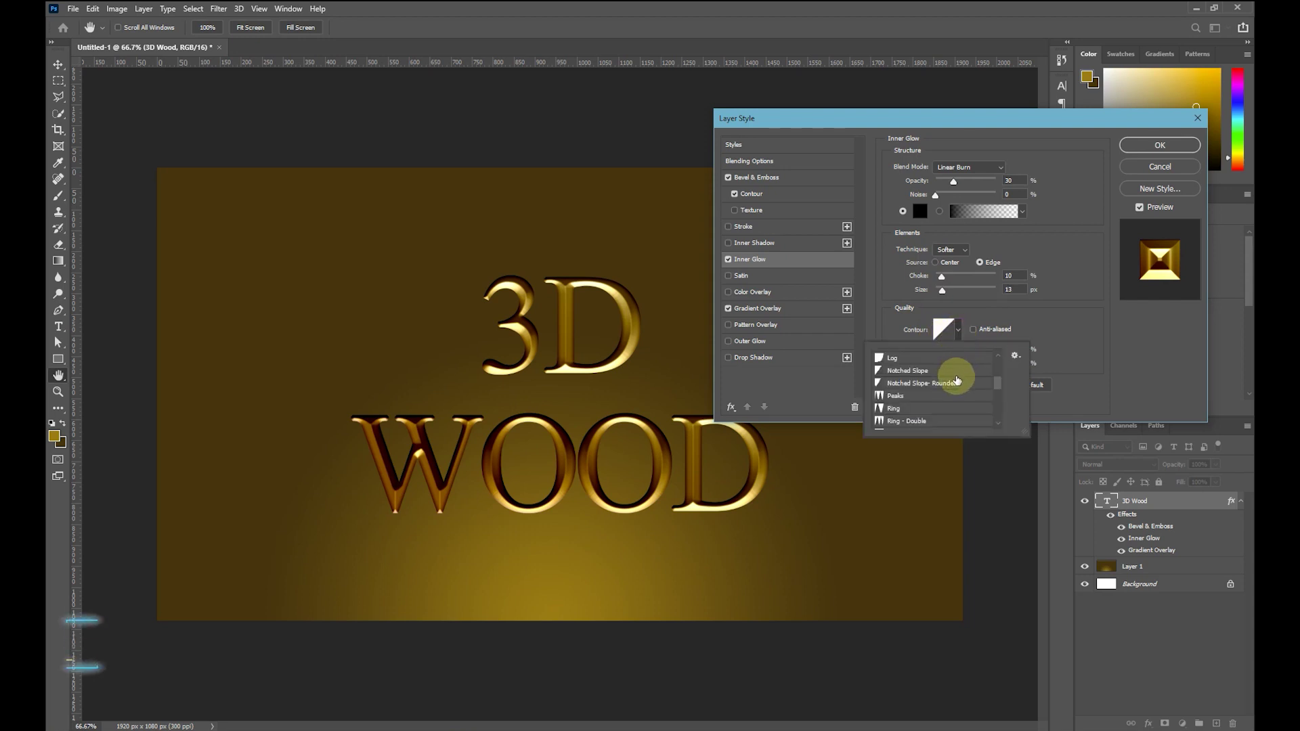
{"action": "scroll", "coordinate": [958, 373], "scroll_direction": "down", "scroll_amount": 1}
{"action": "scroll", "coordinate": [955, 379], "scroll_direction": "down", "scroll_amount": 1}
{"action": "scroll", "coordinate": [956, 379], "scroll_direction": "down", "scroll_amount": 2}
{"action": "scroll", "coordinate": [955, 379], "scroll_direction": "down", "scroll_amount": 2}
{"action": "scroll", "coordinate": [954, 380], "scroll_direction": "down", "scroll_amount": 1}
{"action": "scroll", "coordinate": [953, 380], "scroll_direction": "down", "scroll_amount": 2}
{"action": "scroll", "coordinate": [953, 380], "scroll_direction": "down", "scroll_amount": 4}
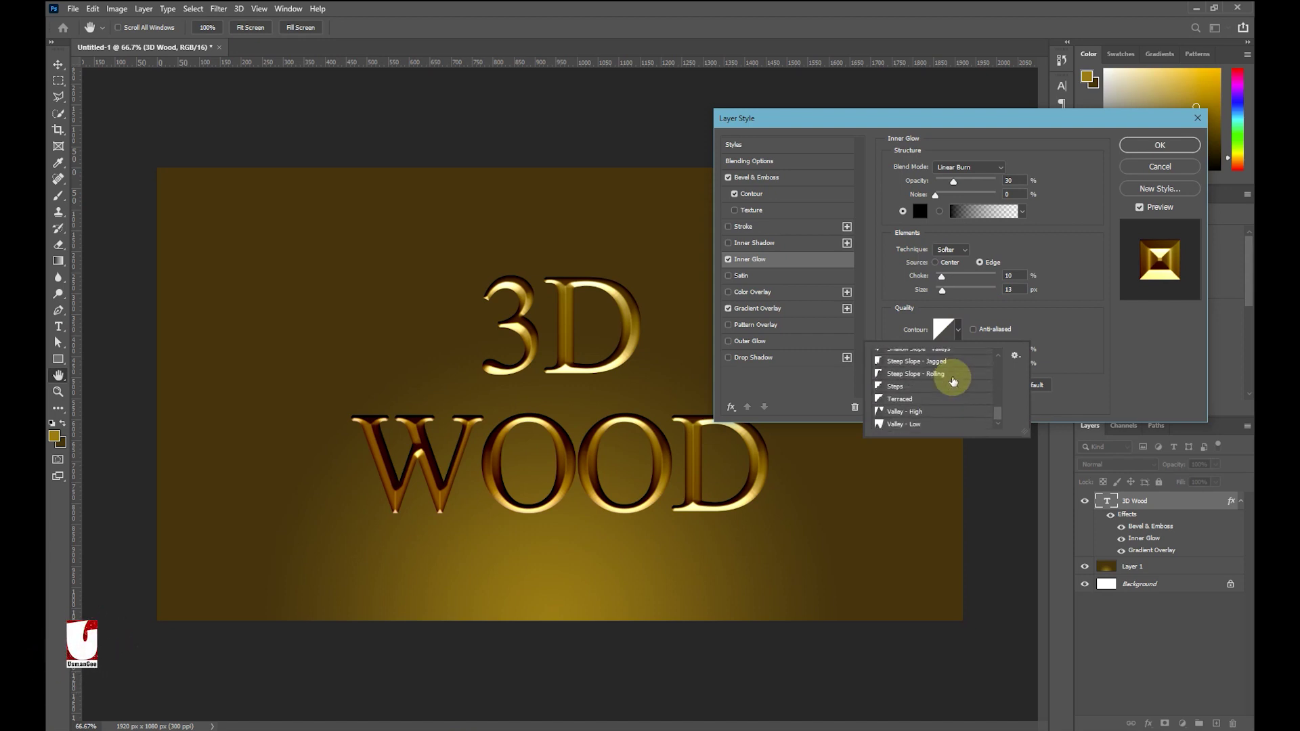
{"action": "scroll", "coordinate": [941, 383], "scroll_direction": "up", "scroll_amount": 3}
{"action": "scroll", "coordinate": [938, 397], "scroll_direction": "up", "scroll_amount": 3}
{"action": "scroll", "coordinate": [942, 400], "scroll_direction": "up", "scroll_amount": 2}
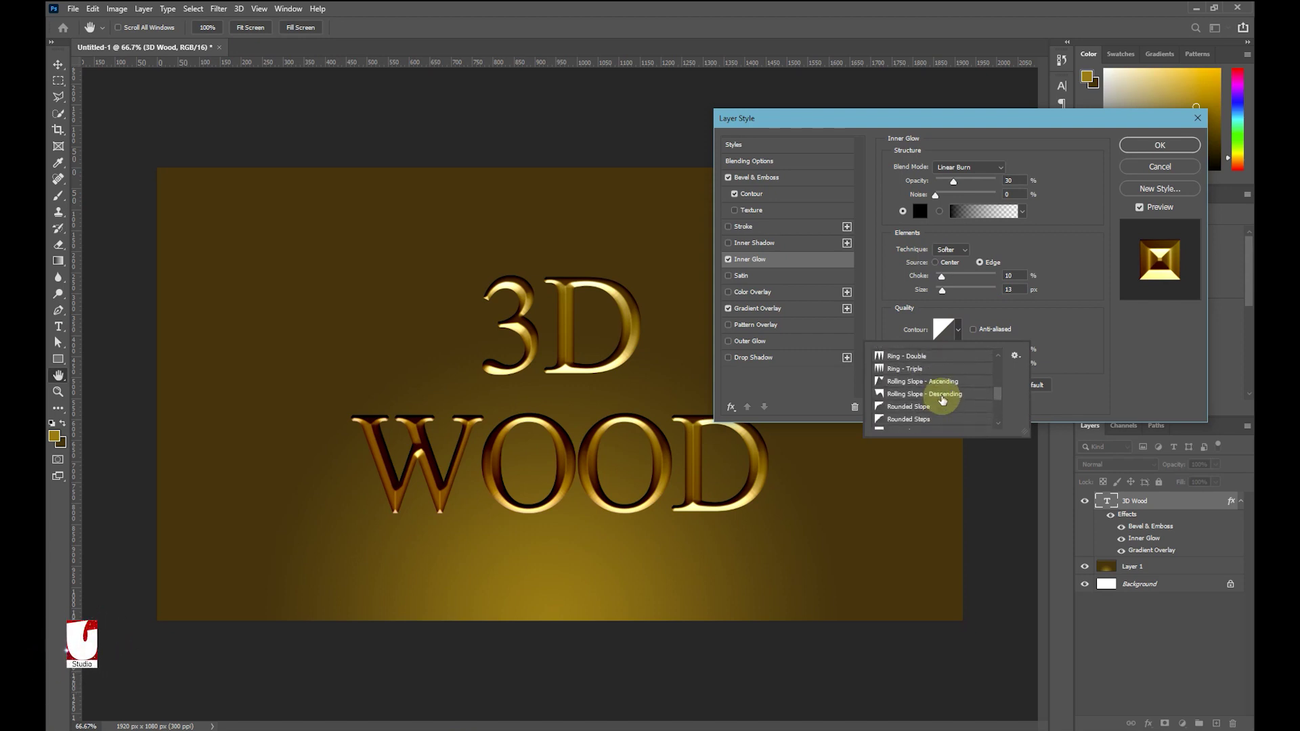
{"action": "left_click", "coordinate": [899, 410]}
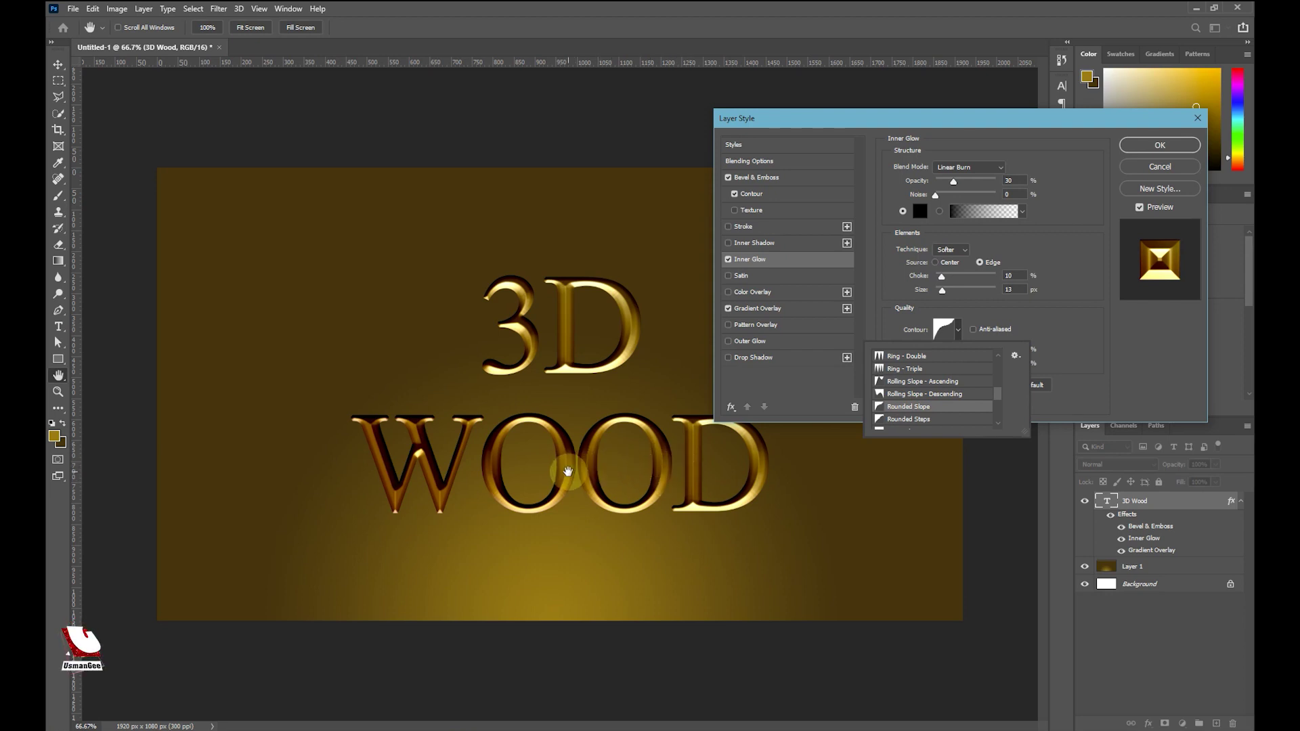
{"action": "left_click", "coordinate": [1063, 337]}
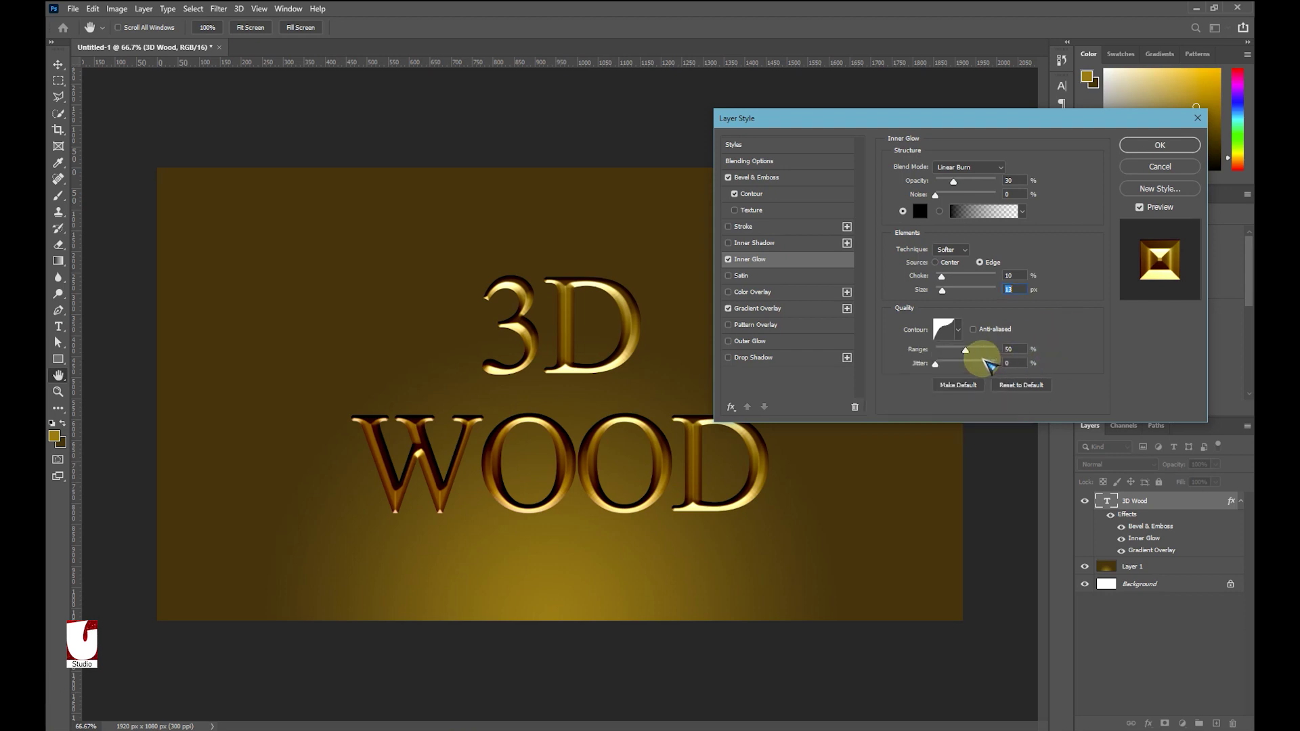
Return the Inner Glow range to about 50 and add a Satin effect
{"action": "mouse_move", "coordinate": [966, 351]}
{"action": "left_mouse_down"}
{"action": "mouse_move", "coordinate": [990, 355]}
{"action": "mouse_move", "coordinate": [979, 353]}
{"action": "left_mouse_up"}
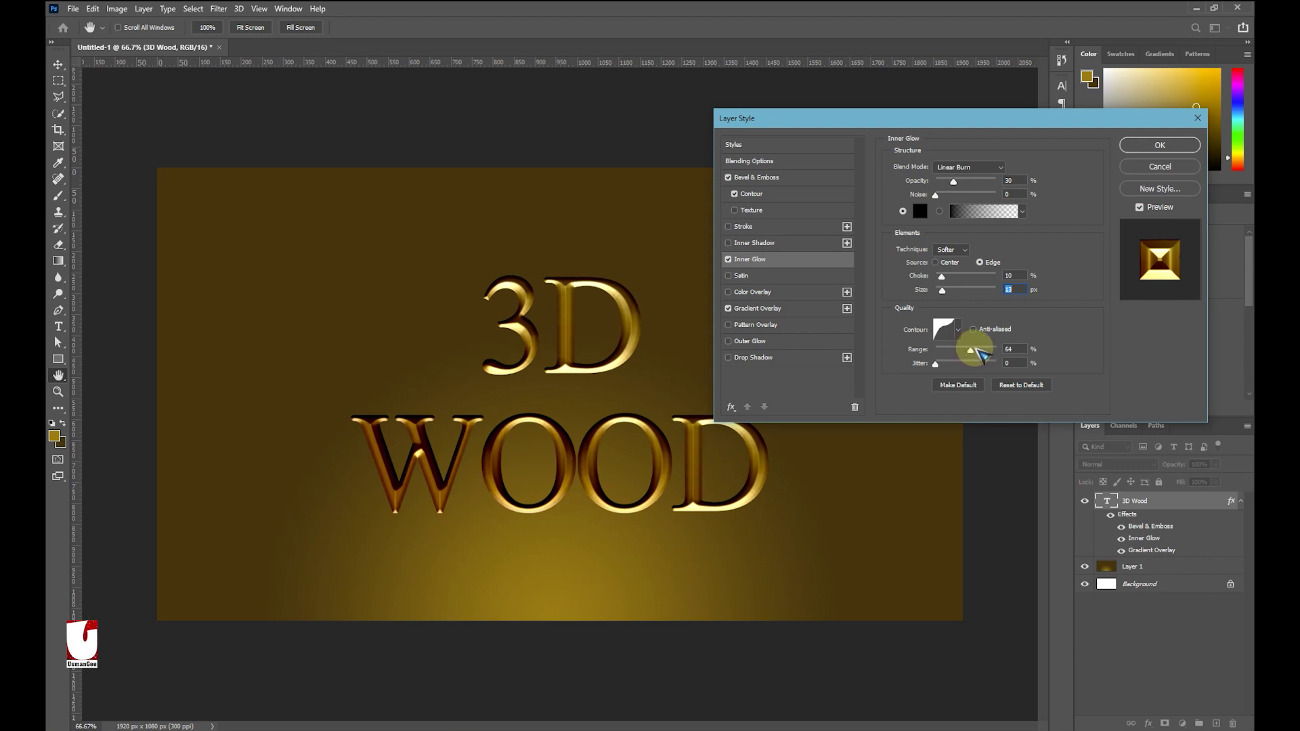
{"action": "left_click_drag", "start_coordinate": [979, 349], "coordinate": [968, 352]}
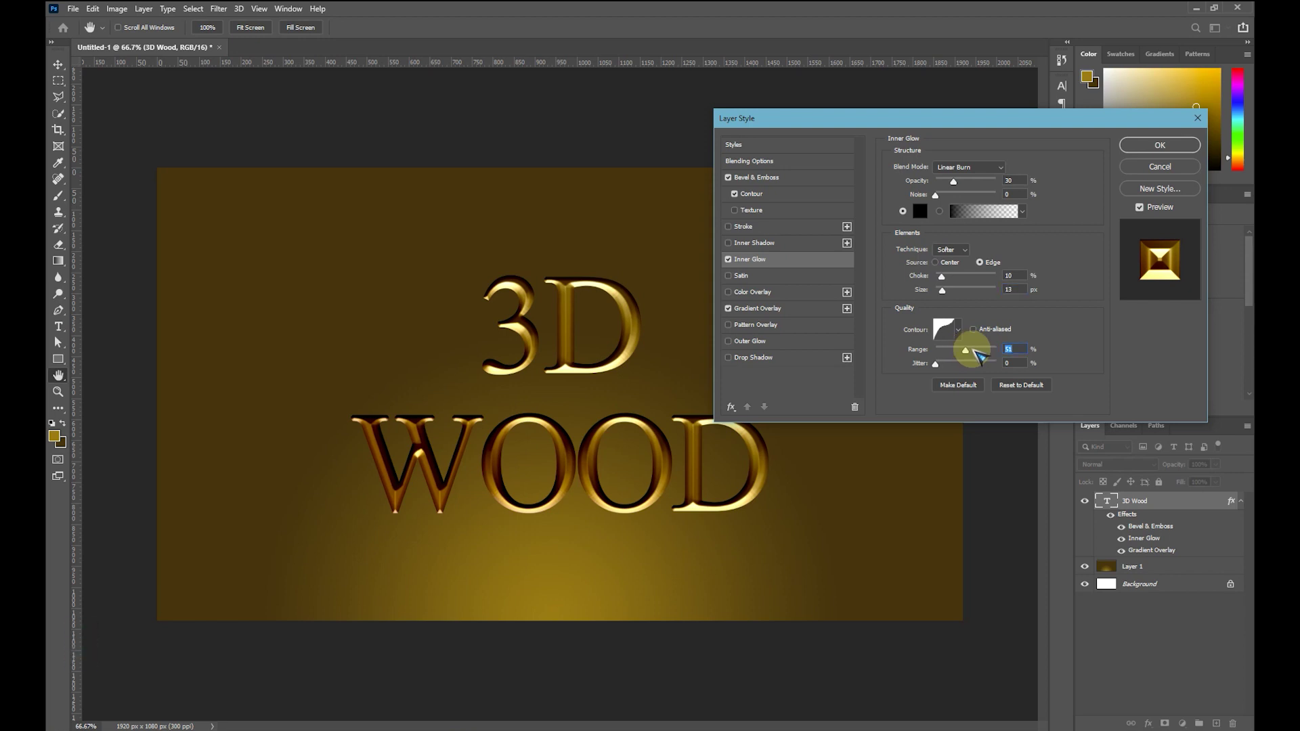
{"action": "left_click", "coordinate": [1008, 349]}
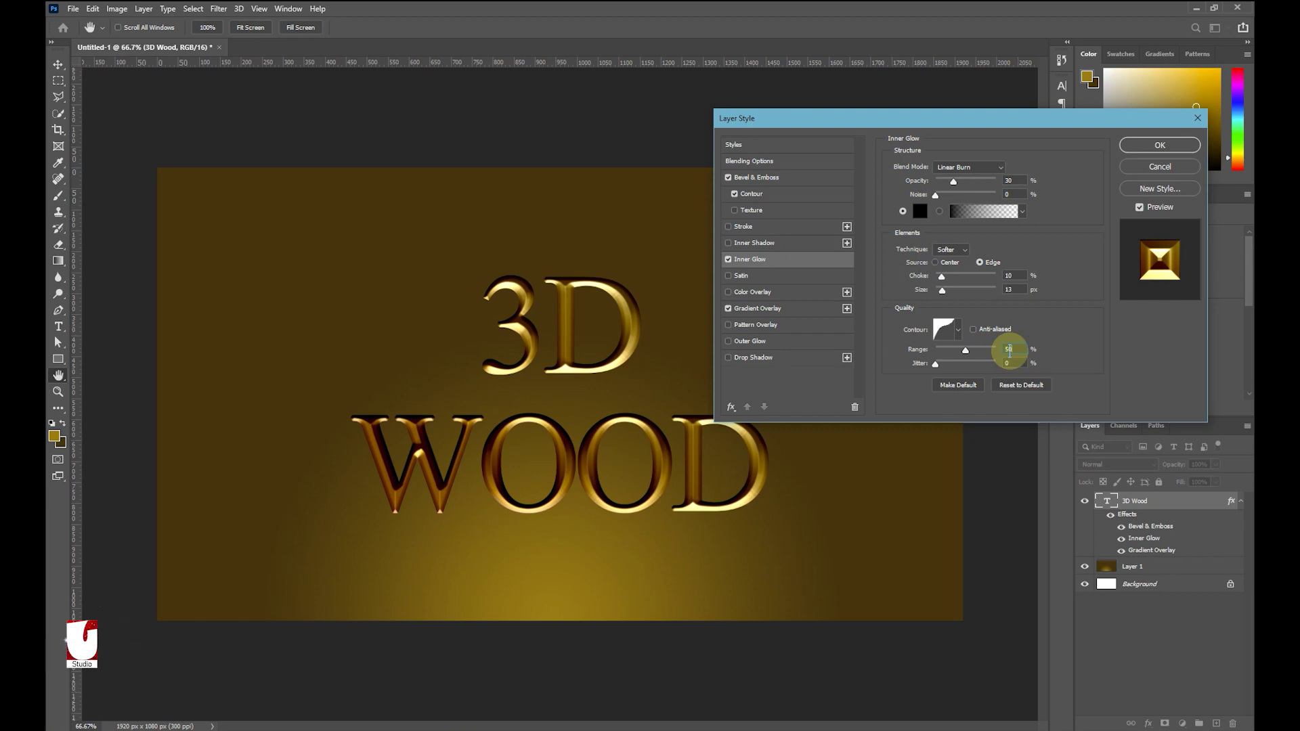
{"action": "left_click", "coordinate": [736, 276]}
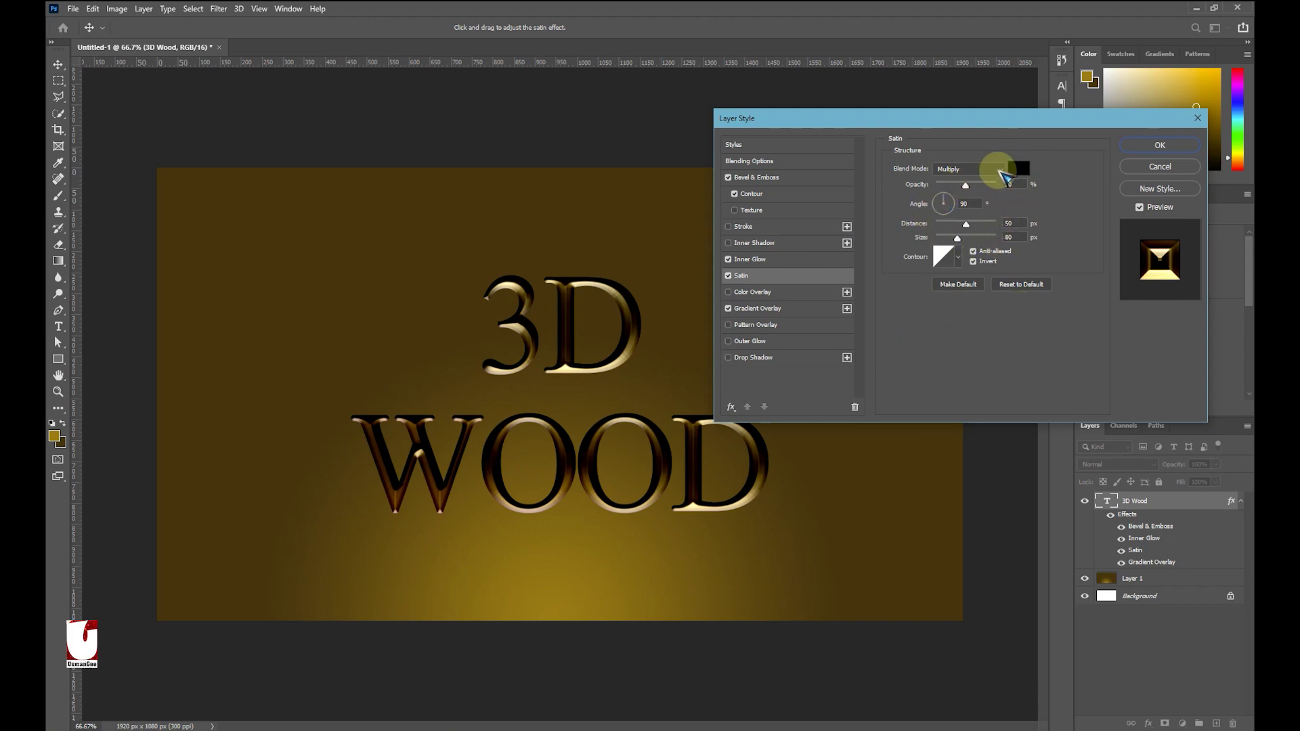
Set the Satin to Linear Burn at 26% opacity with a 19° angle
{"action": "left_click", "coordinate": [987, 170]}
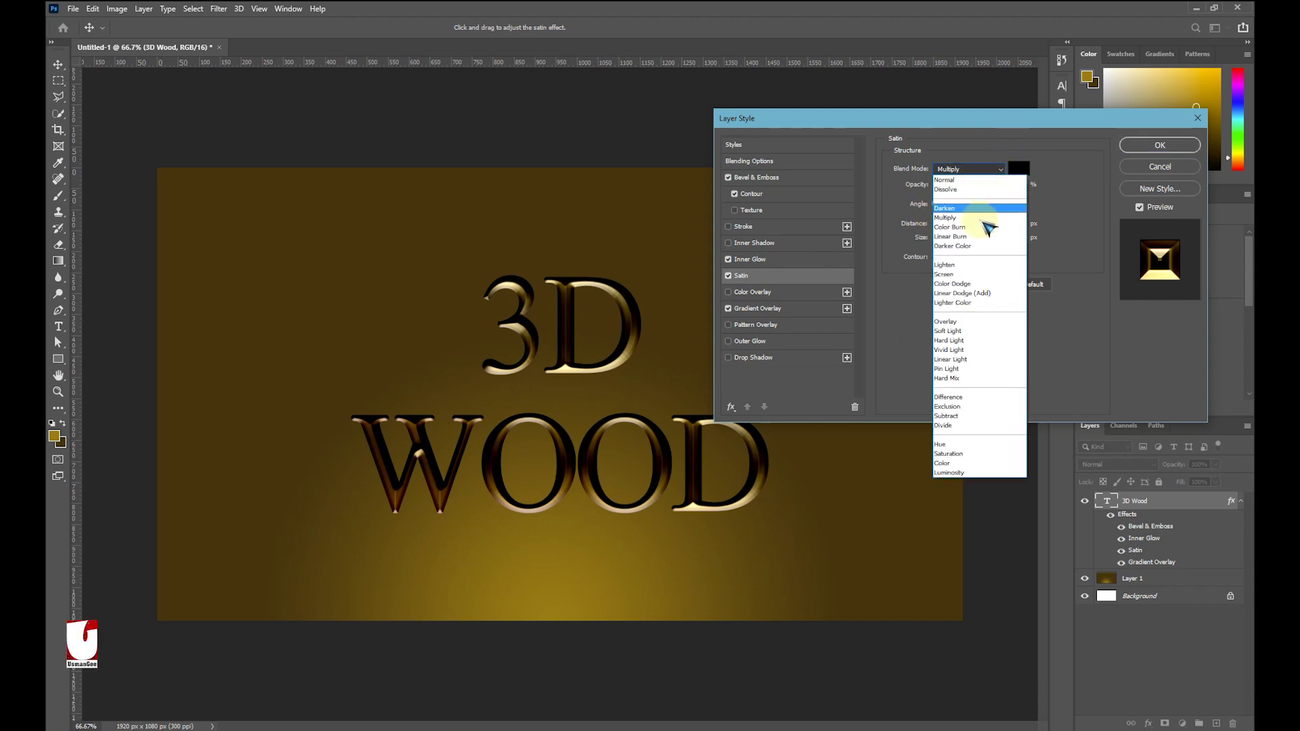
{"action": "left_click", "coordinate": [967, 236]}
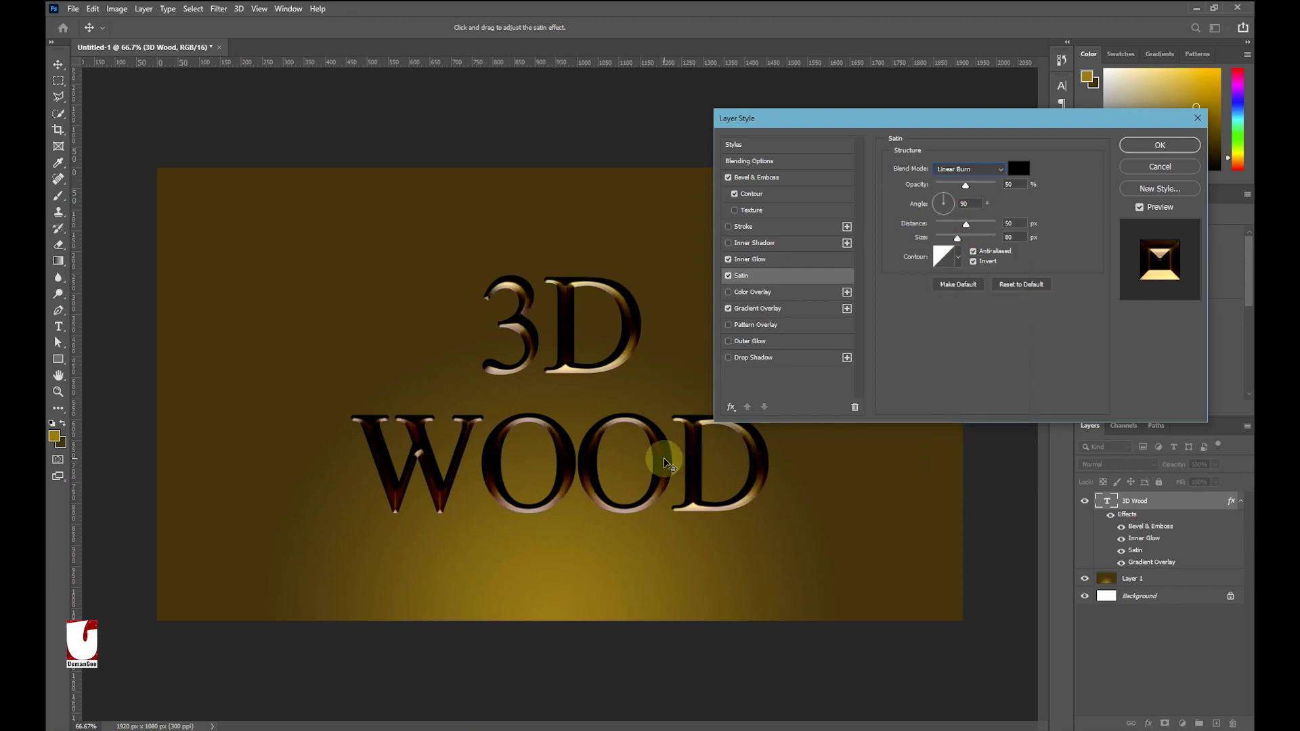
{"action": "left_click_drag", "start_coordinate": [967, 188], "coordinate": [956, 186]}
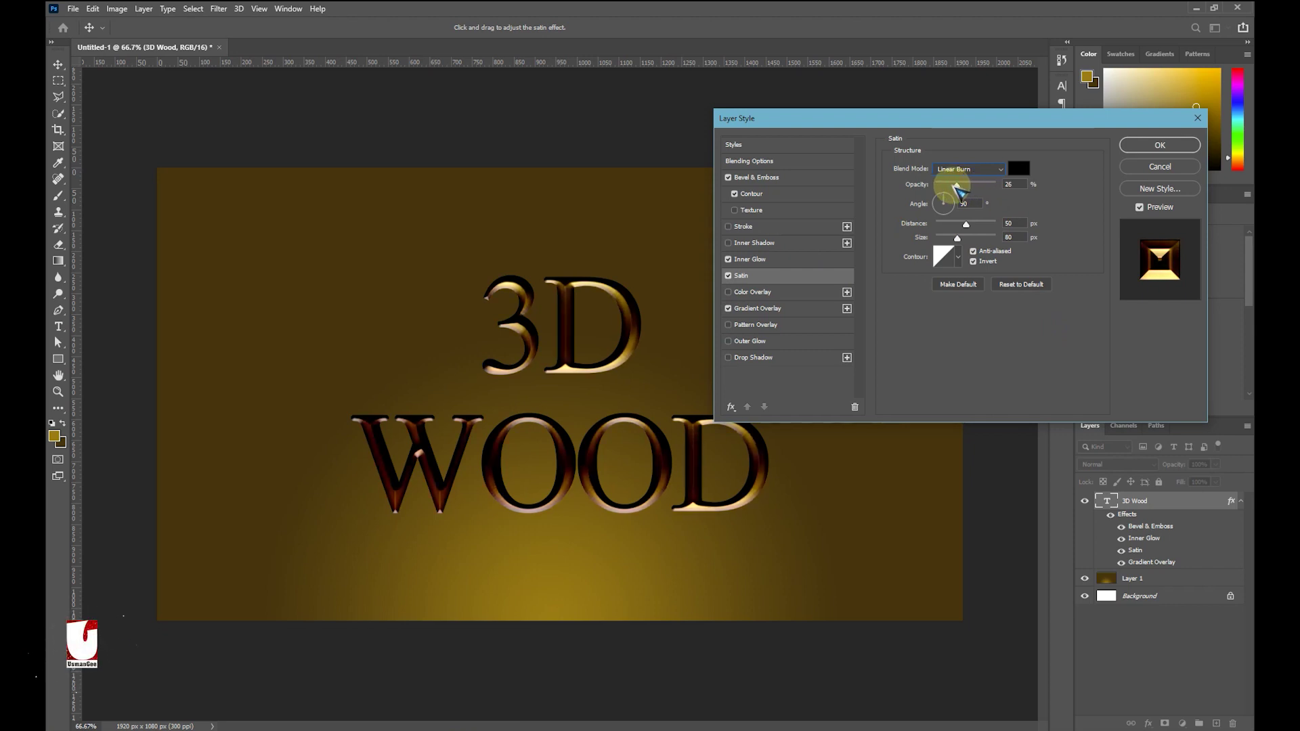
{"action": "left_click_drag", "start_coordinate": [955, 186], "coordinate": [950, 186]}
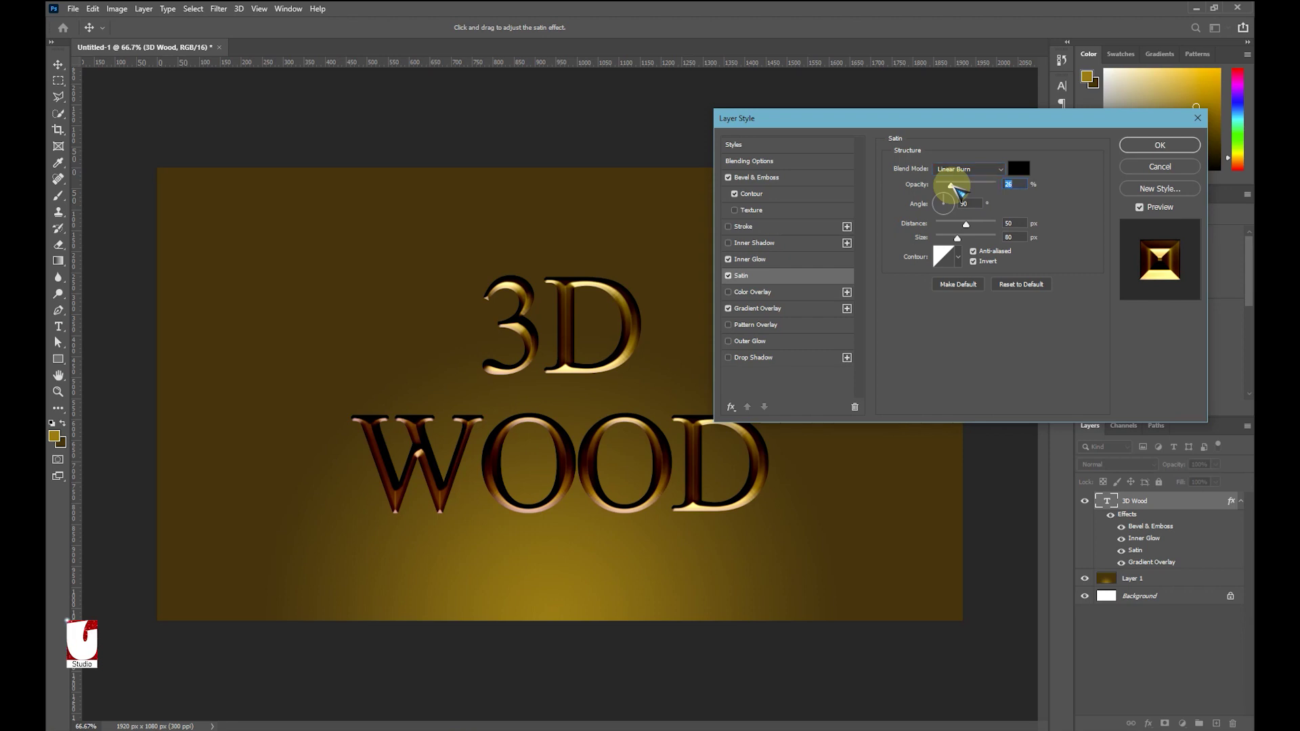
{"action": "left_click", "coordinate": [947, 206]}
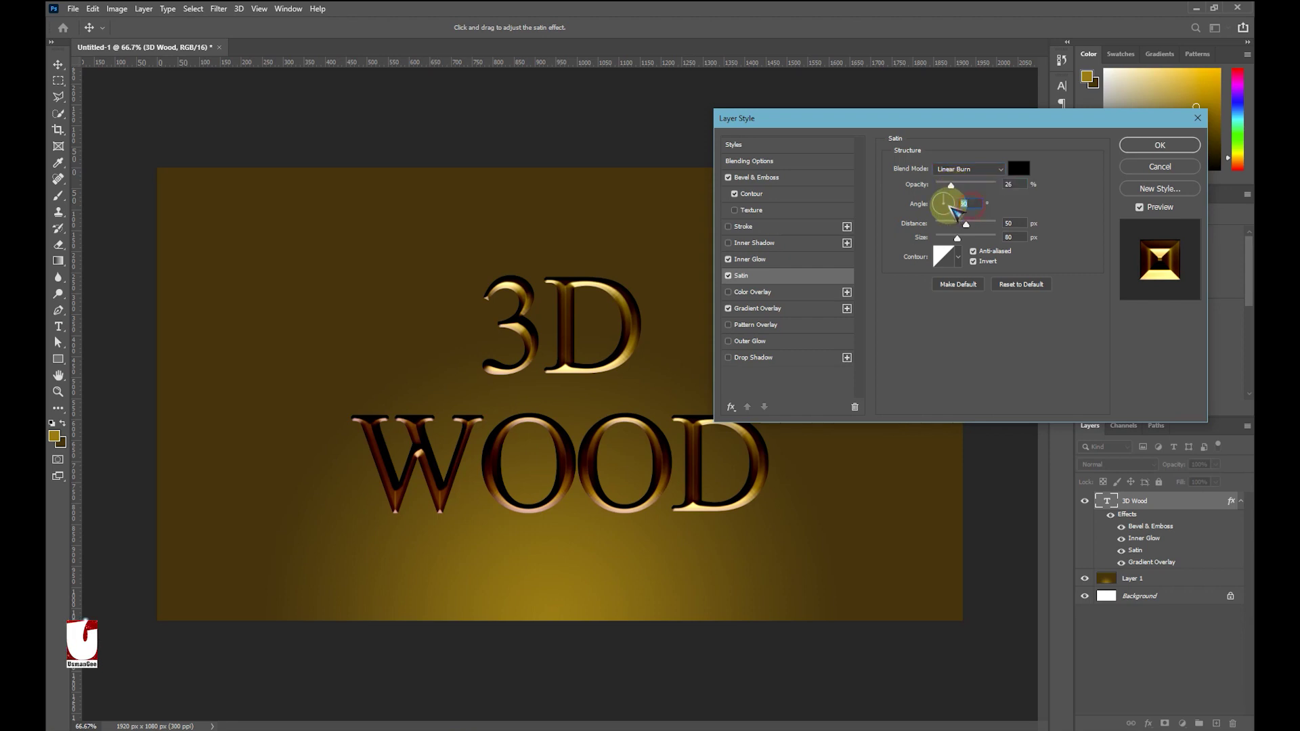
{"action": "type", "text": "19"}
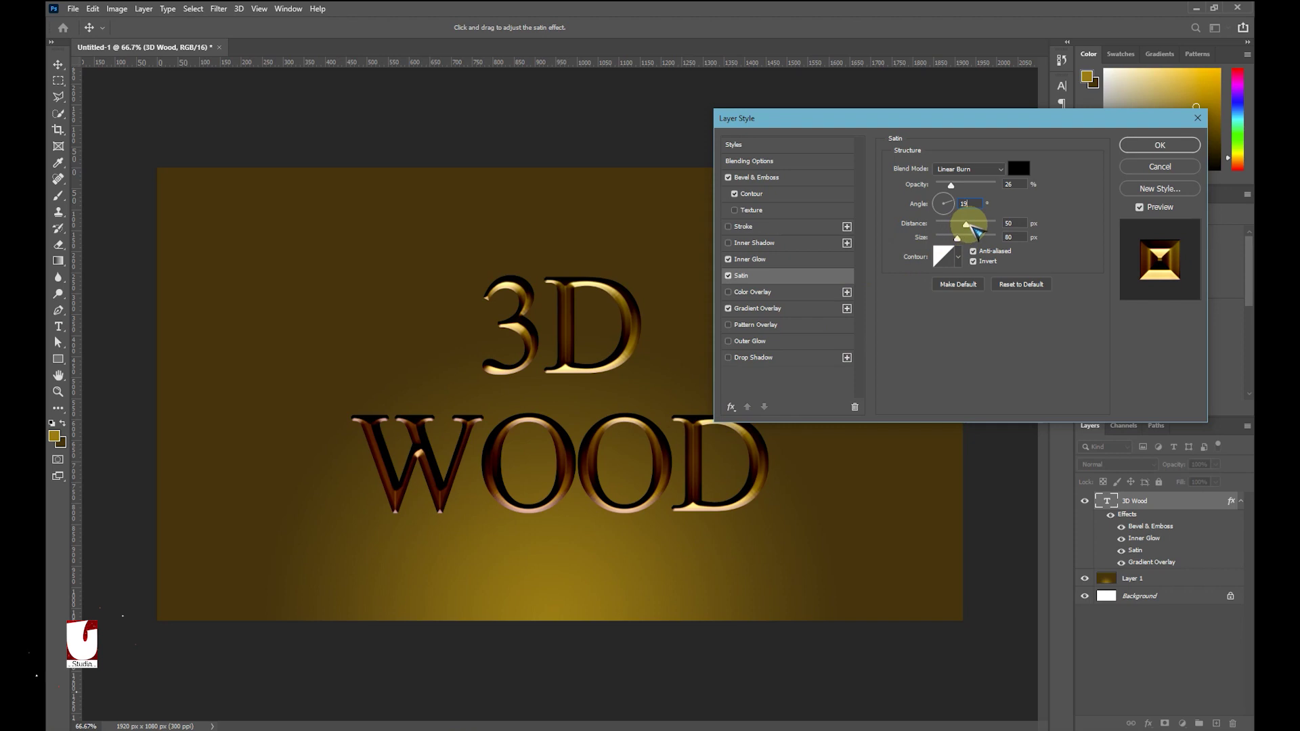
Set the Satin distance to 22 px and size to 30 px
{"action": "left_click_drag", "start_coordinate": [970, 224], "coordinate": [953, 224]}
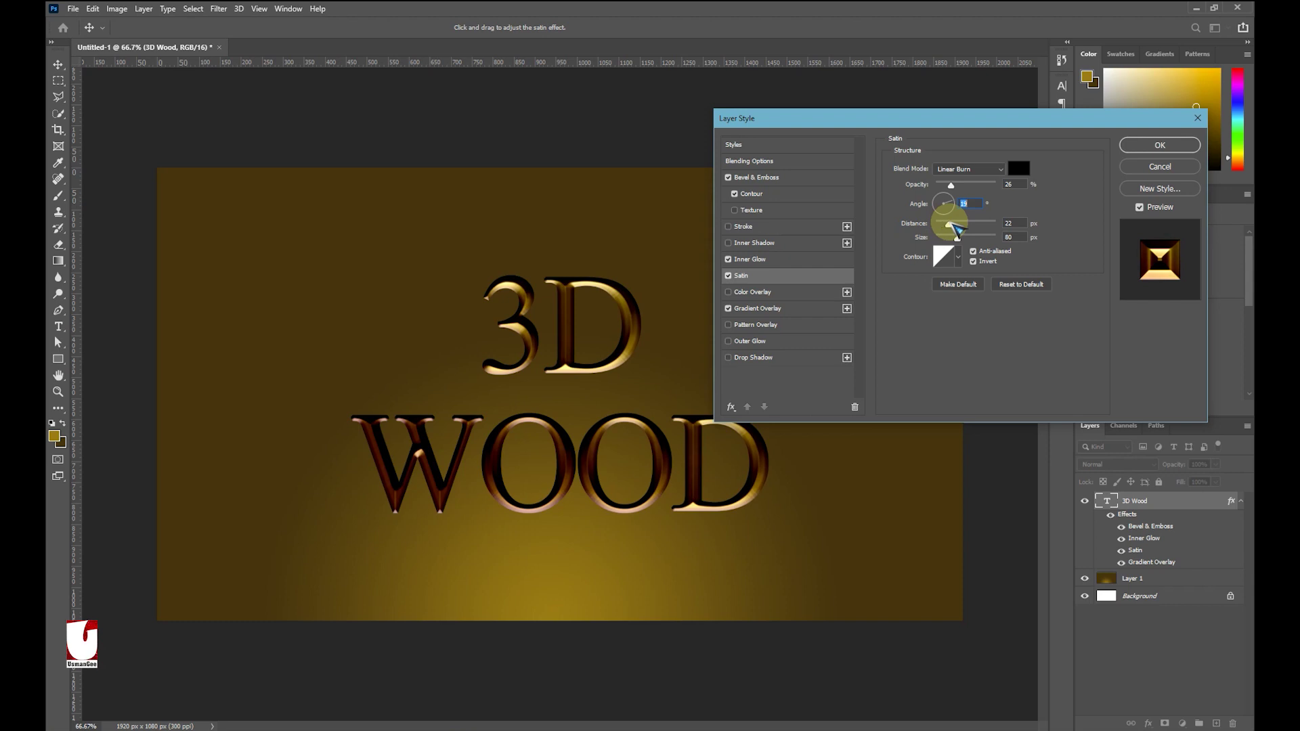
{"action": "left_click", "coordinate": [950, 224]}
{"action": "left_click_drag", "start_coordinate": [960, 243], "coordinate": [947, 242]}
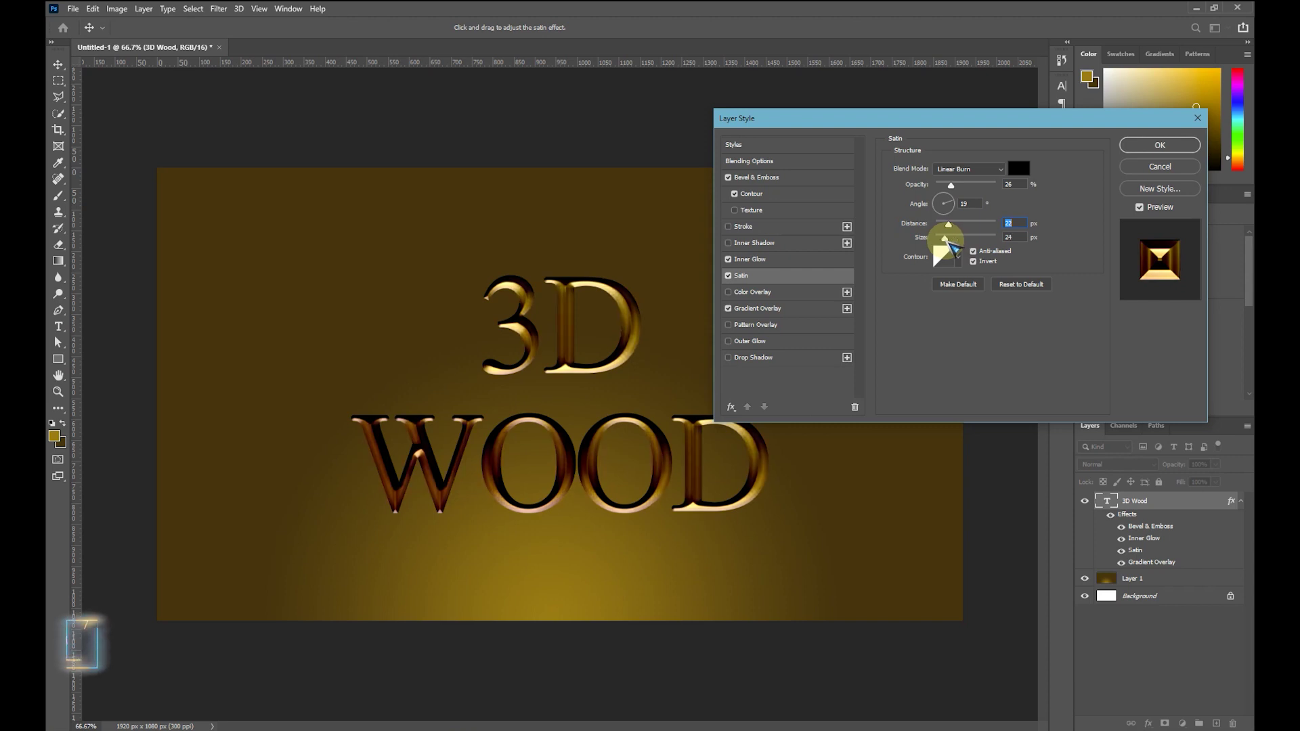
{"action": "left_click_drag", "start_coordinate": [947, 242], "coordinate": [953, 242]}
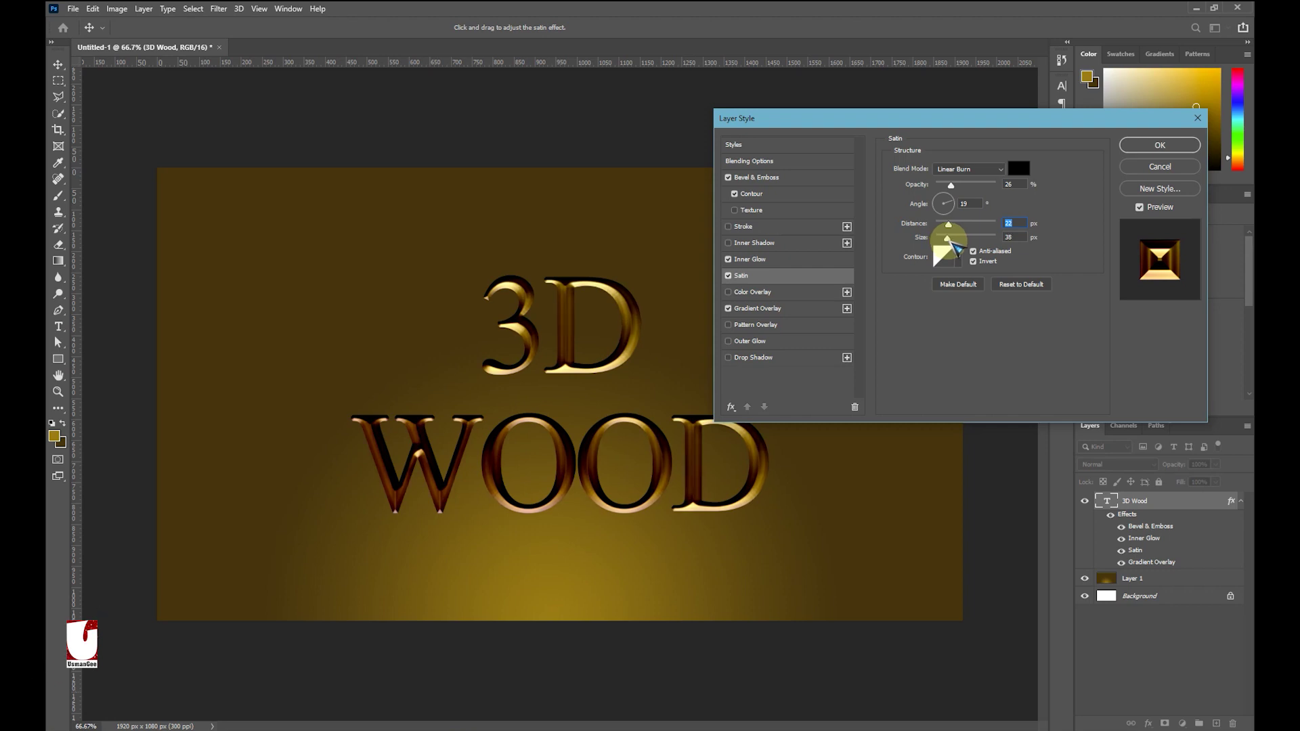
{"action": "left_click_drag", "start_coordinate": [952, 242], "coordinate": [950, 243]}
{"action": "left_click", "coordinate": [946, 243]}
{"action": "type", "text": "3"}
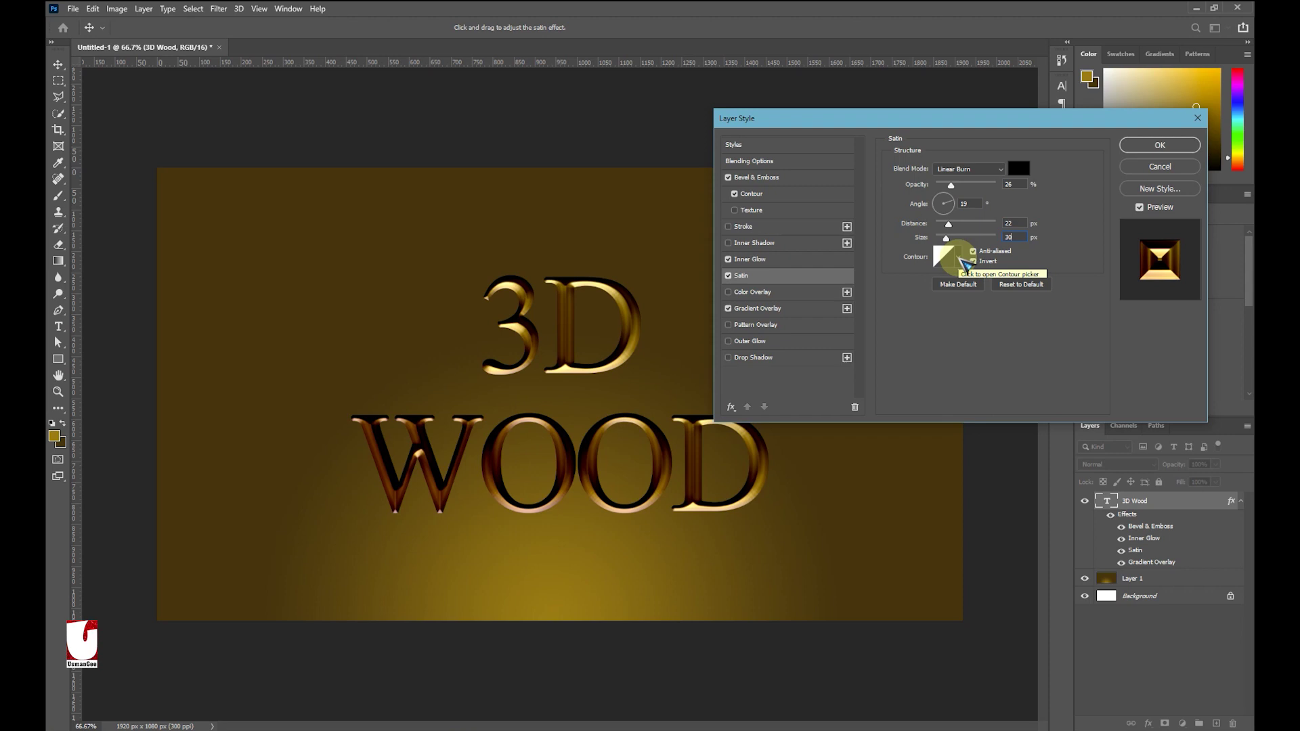
Give the Satin a Rounded Slope contour and enable Outer Glow on the text
{"action": "left_click", "coordinate": [959, 258]}
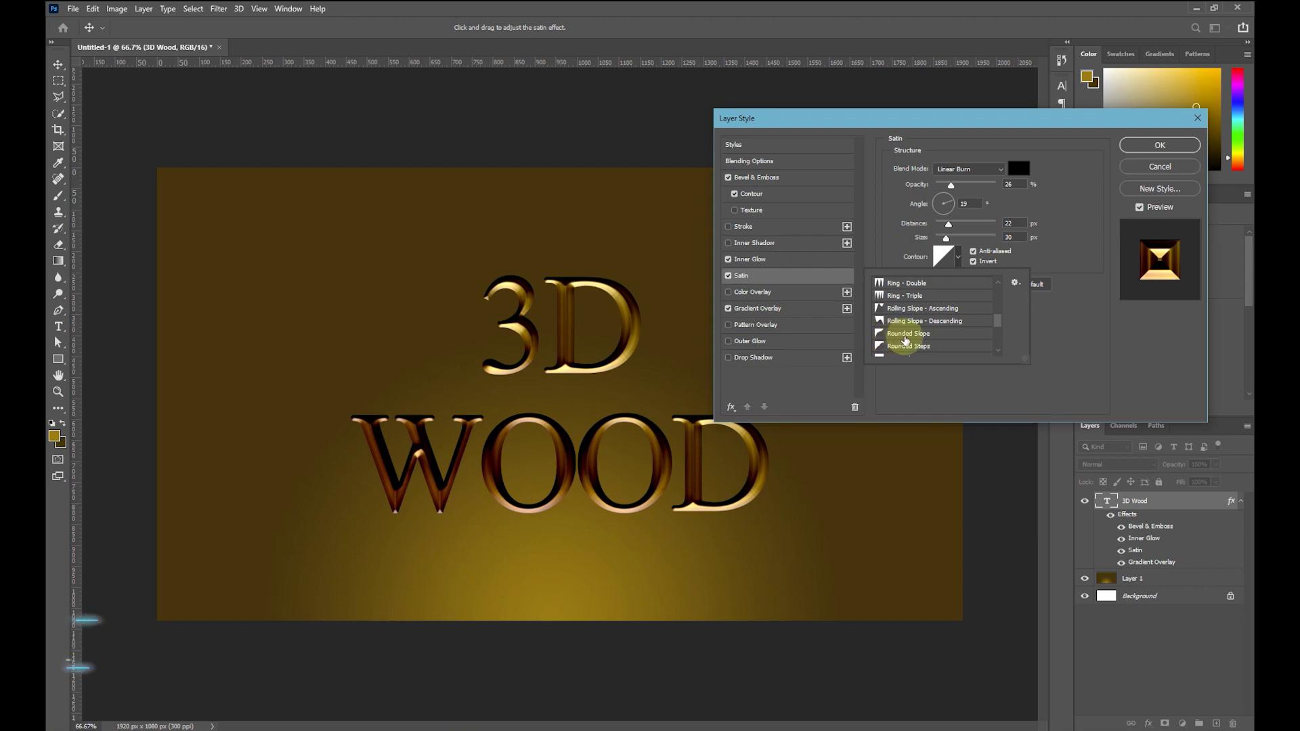
{"action": "left_click", "coordinate": [917, 338]}
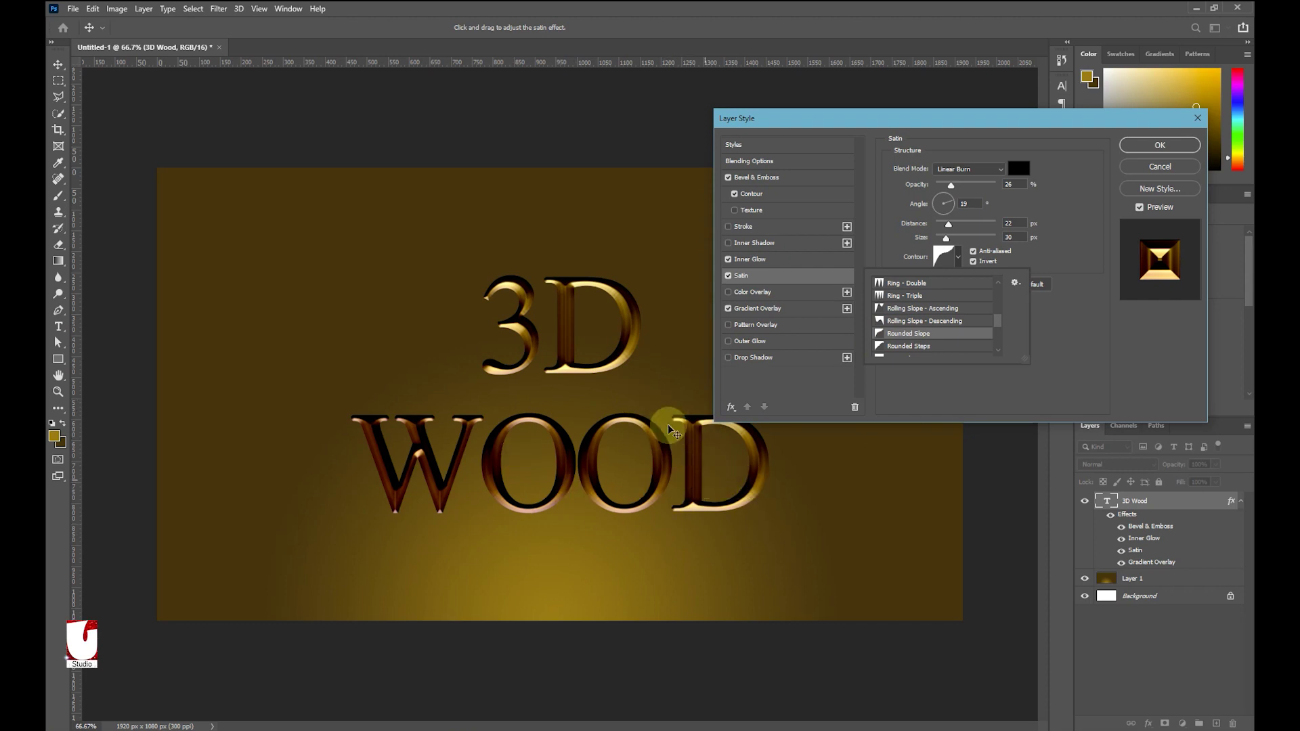
{"action": "left_click", "coordinate": [1087, 306]}
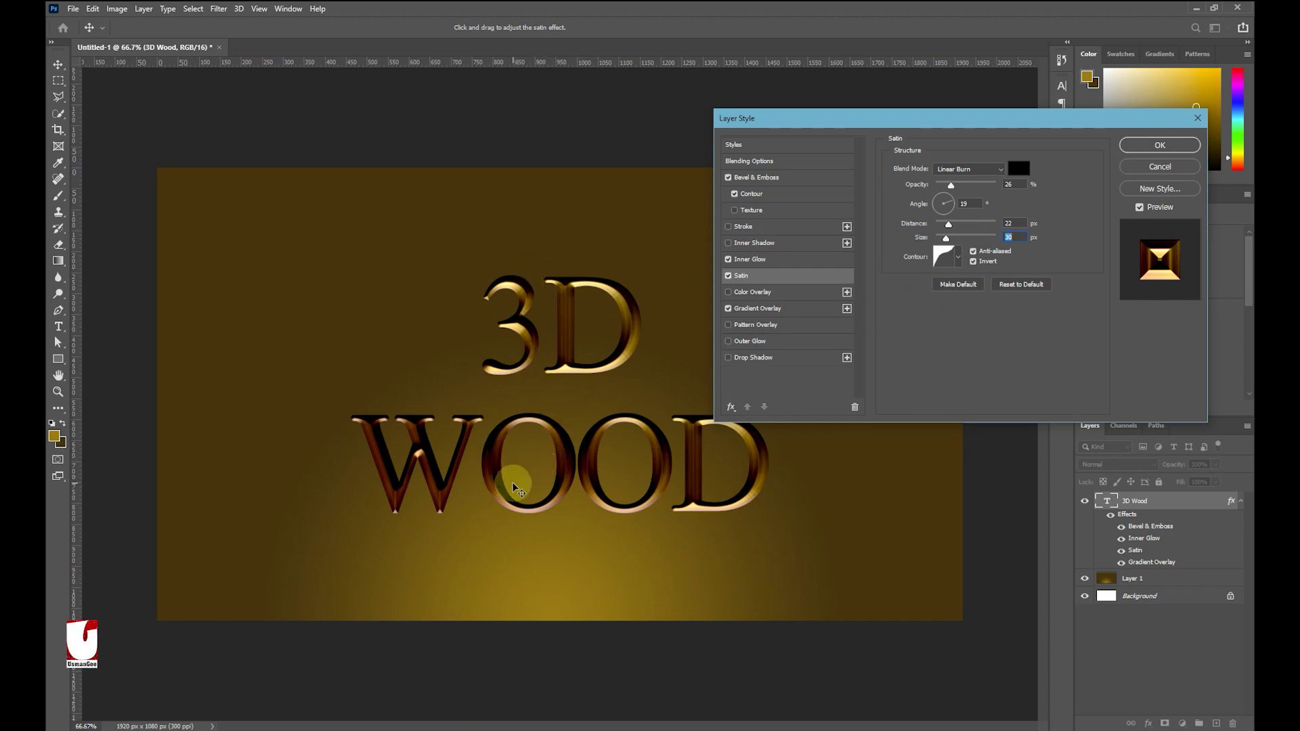
{"action": "left_click", "coordinate": [752, 342]}
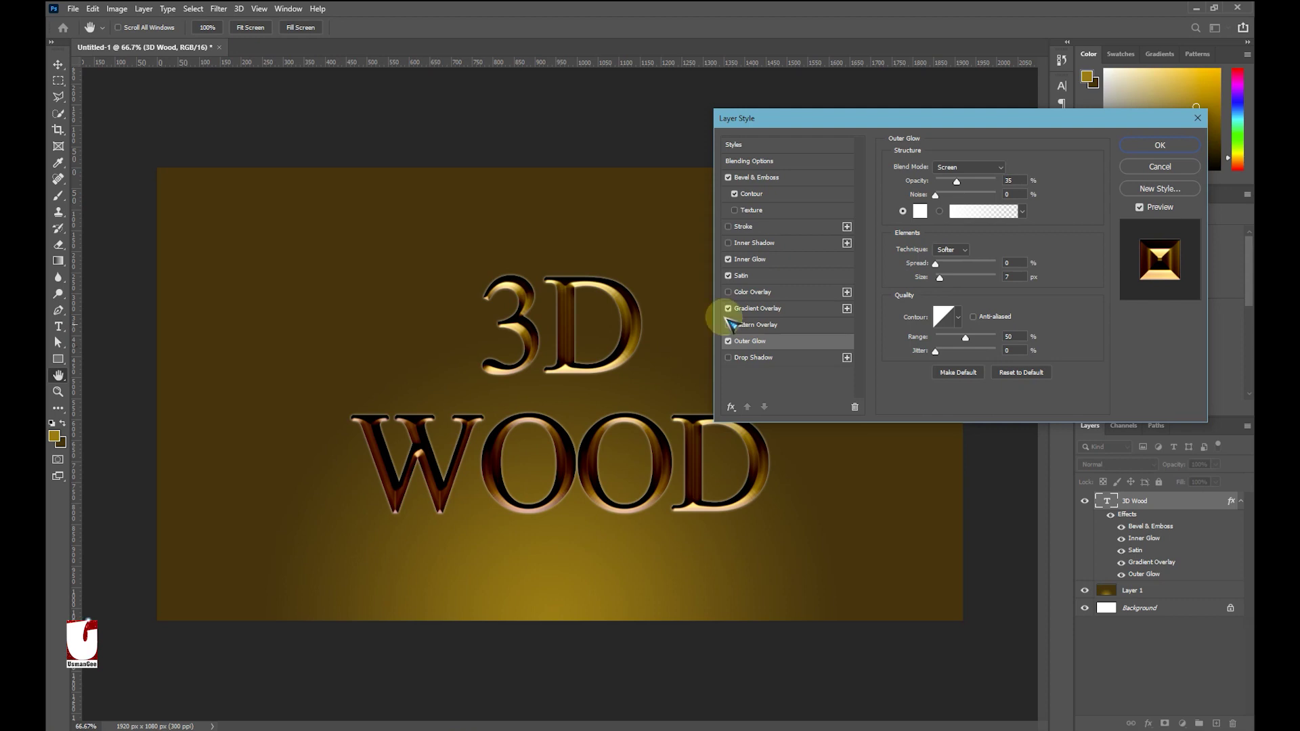
Make the Outer Glow black with Linear Burn blending at roughly 11% opacity
{"action": "left_click", "coordinate": [1005, 171]}
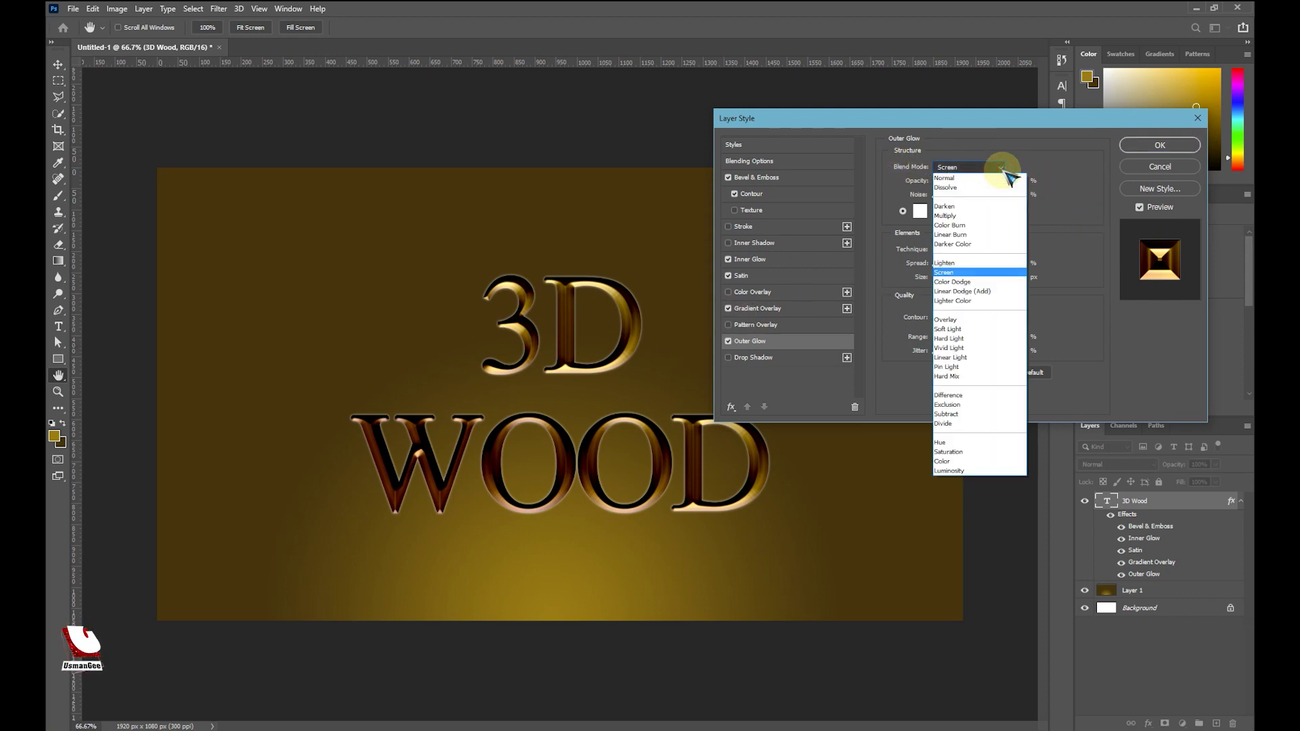
{"action": "left_click", "coordinate": [1004, 236]}
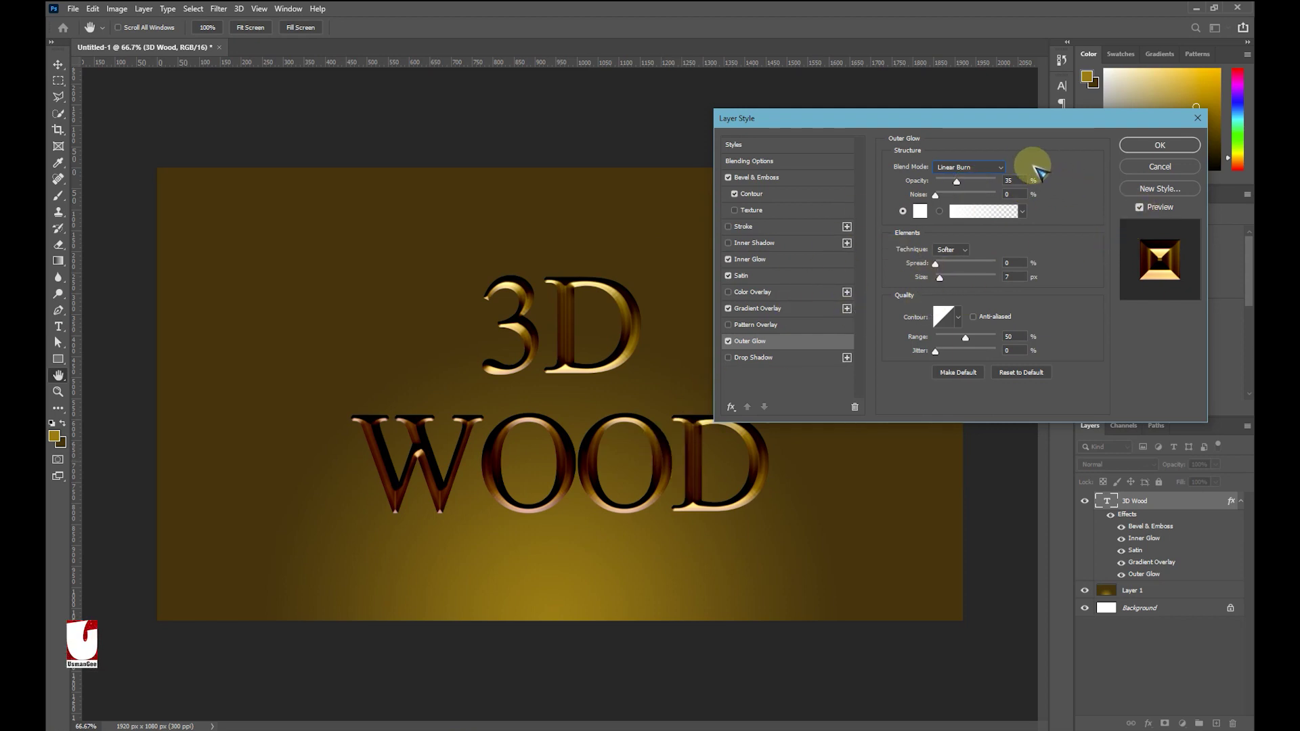
{"action": "left_click_drag", "start_coordinate": [959, 183], "coordinate": [953, 183]}
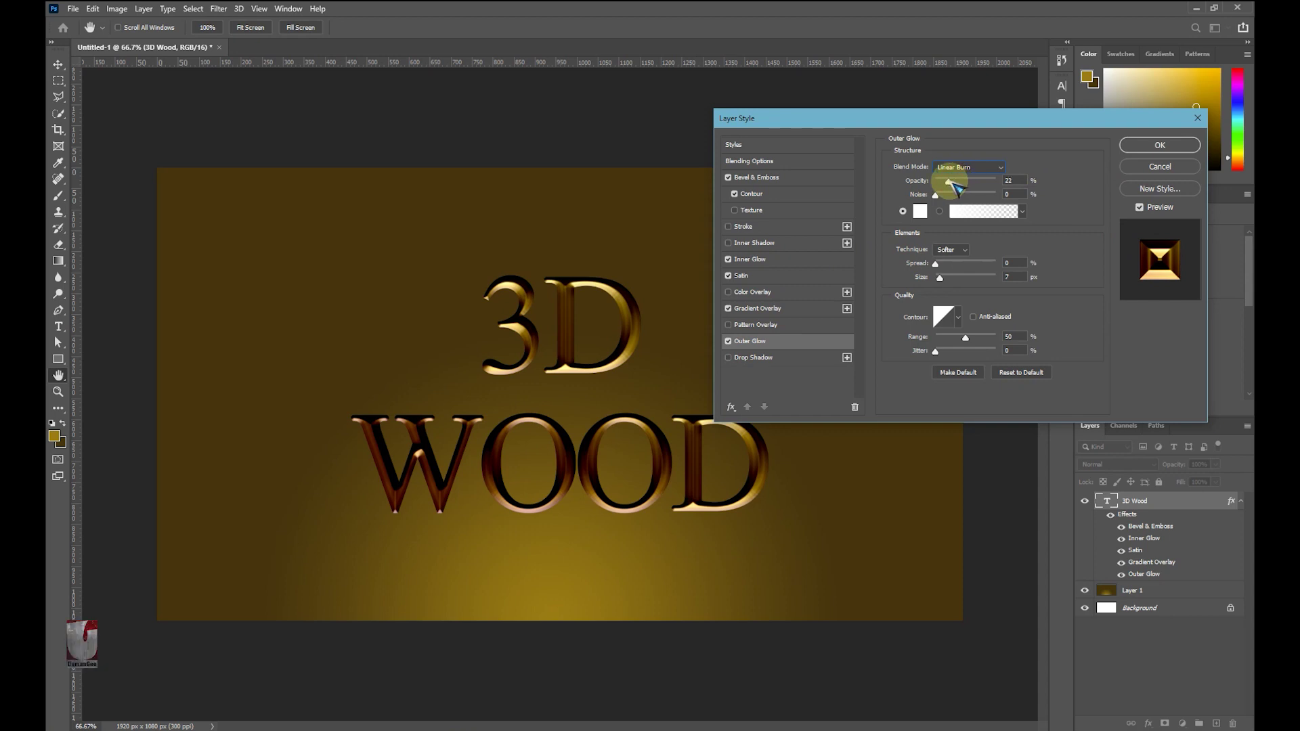
{"action": "left_click", "coordinate": [919, 211]}
{"action": "left_click", "coordinate": [700, 429]}
{"action": "left_click", "coordinate": [981, 264]}
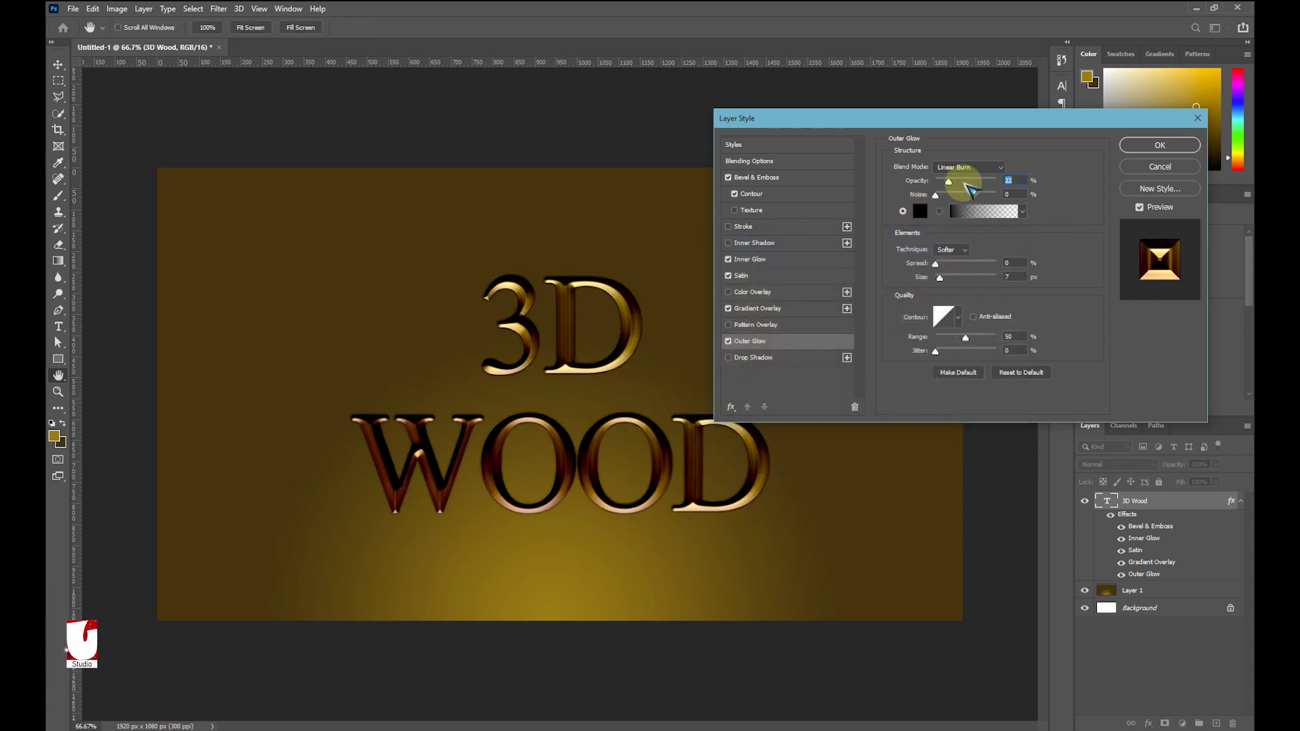
{"action": "left_click_drag", "start_coordinate": [949, 181], "coordinate": [945, 184]}
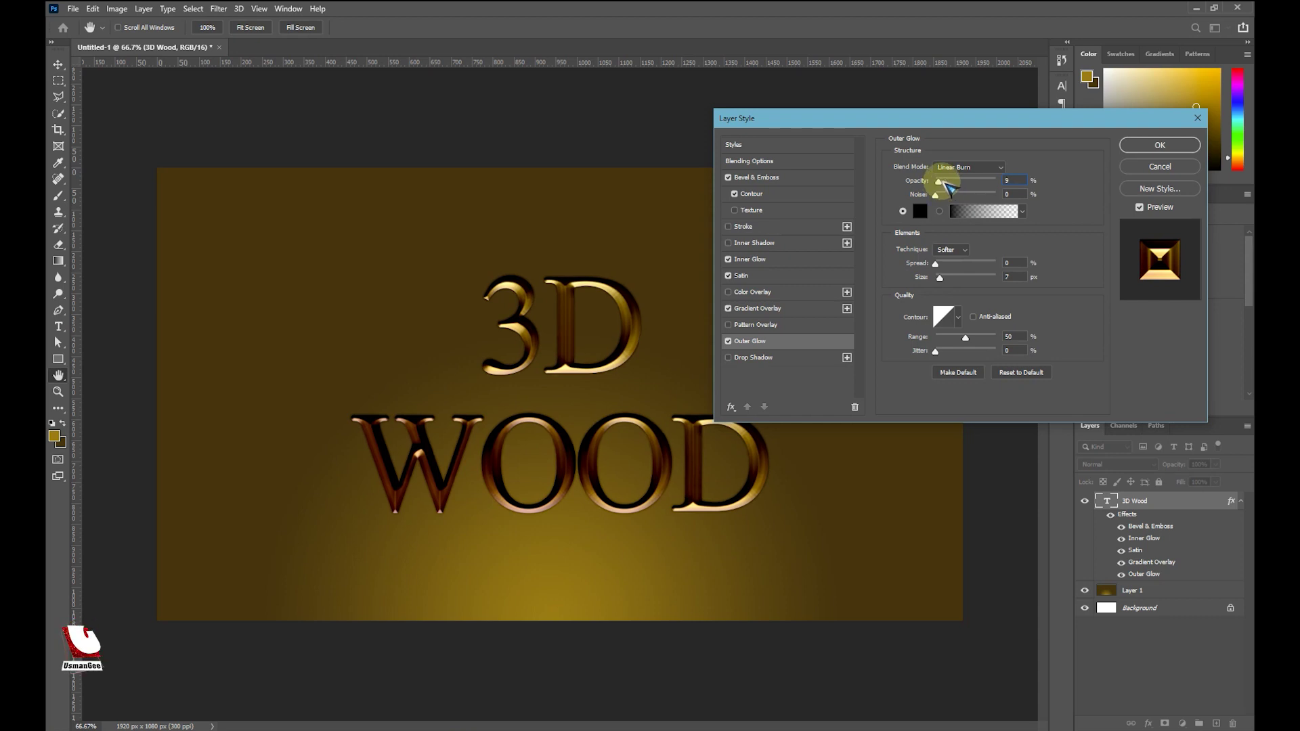
{"action": "left_click_drag", "start_coordinate": [946, 185], "coordinate": [951, 188]}
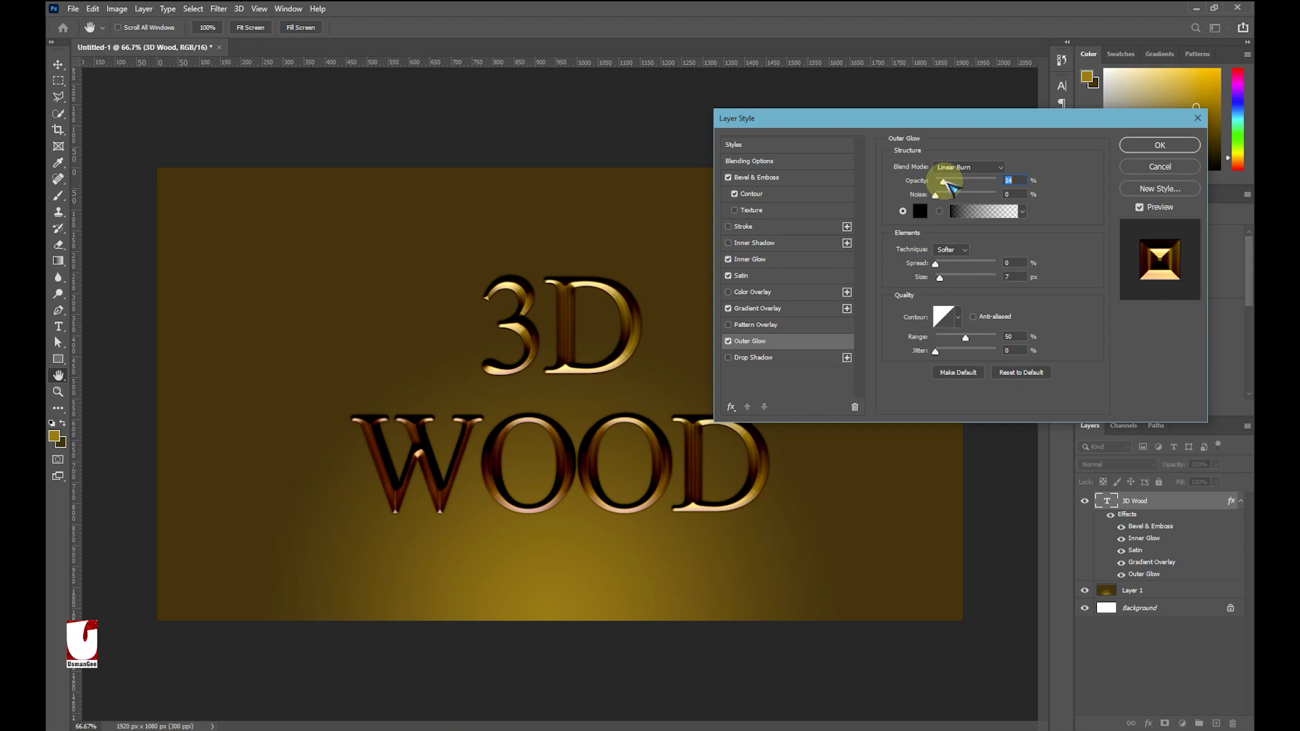
{"action": "left_click_drag", "start_coordinate": [944, 181], "coordinate": [941, 182]}
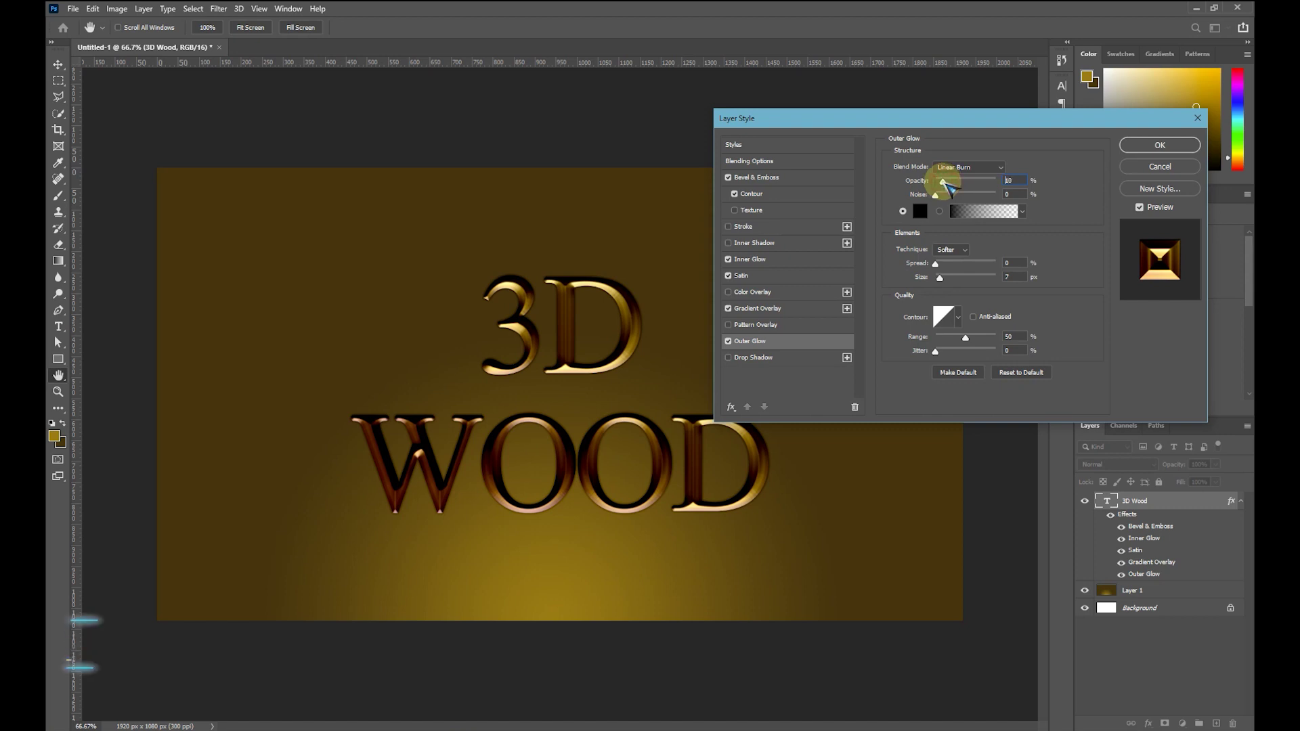
{"action": "left_click_drag", "start_coordinate": [944, 181], "coordinate": [947, 182]}
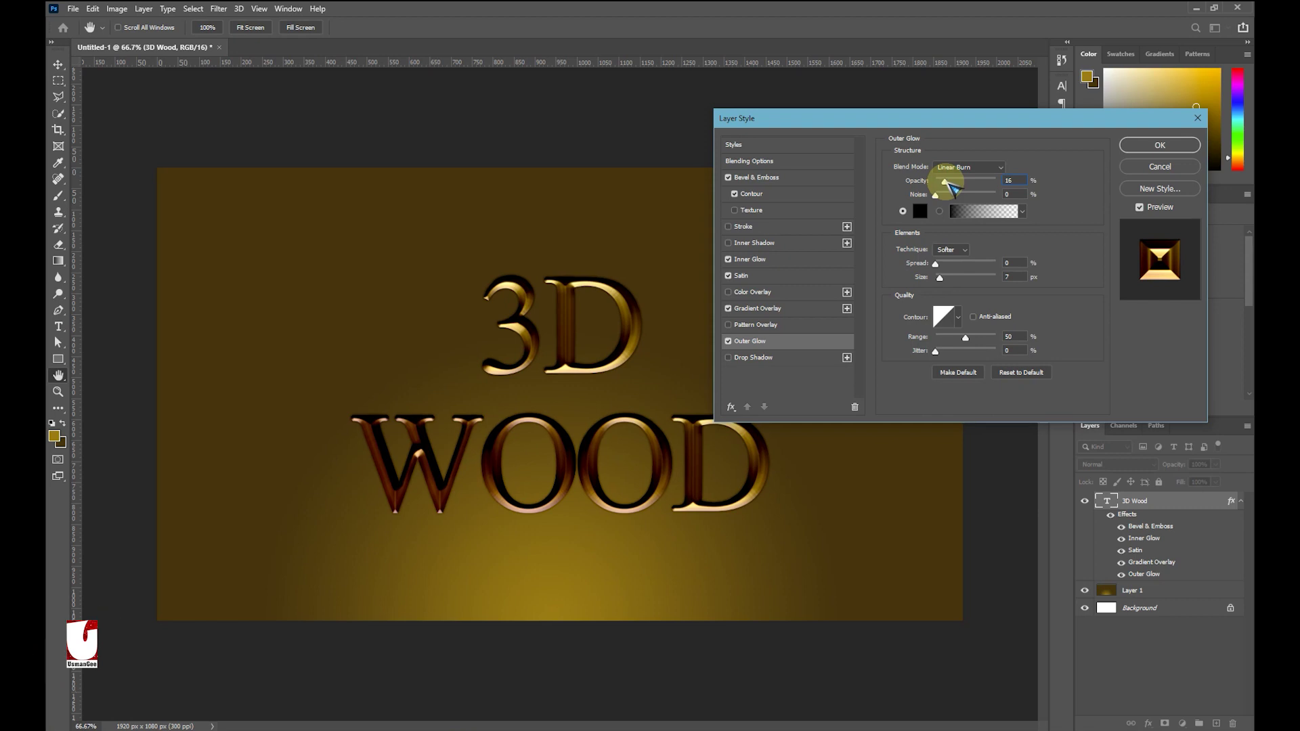
{"action": "left_click_drag", "start_coordinate": [946, 183], "coordinate": [945, 183]}
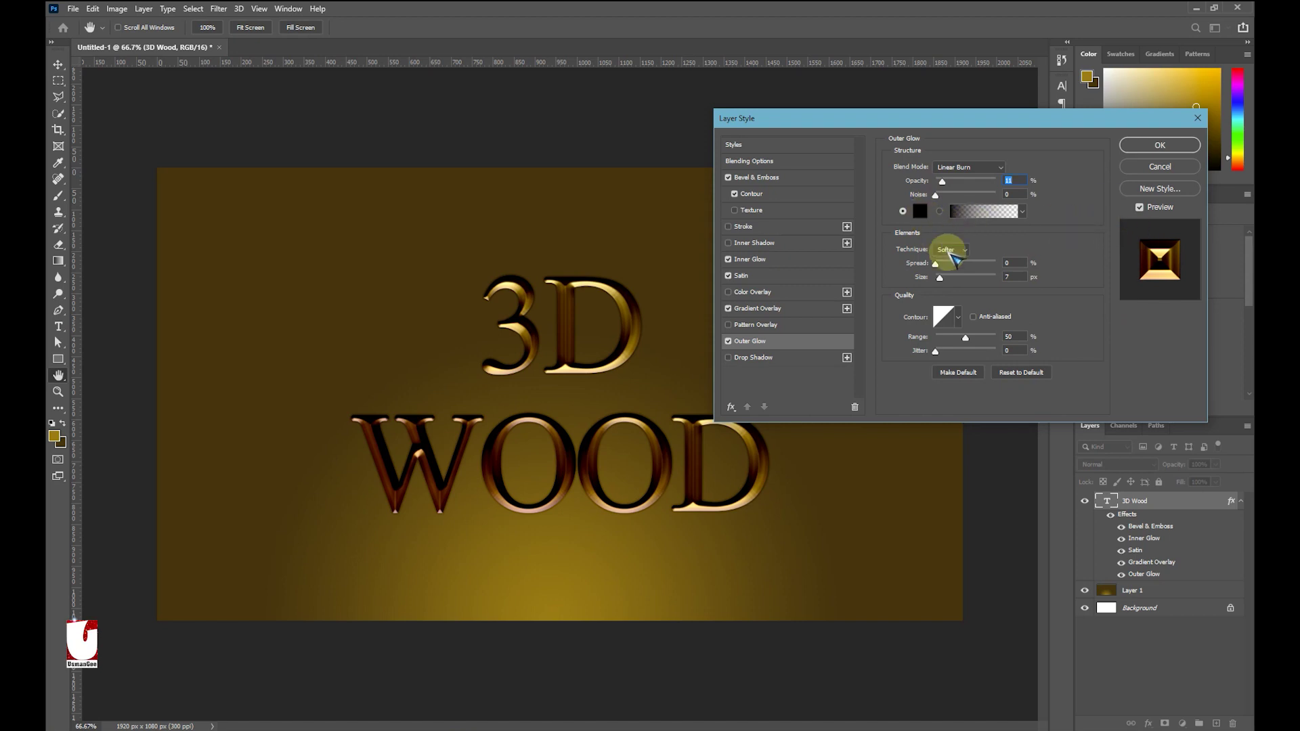
Adjust the Outer Glow spread and size, then add a Drop Shadow to the text
{"action": "left_click", "coordinate": [940, 266]}
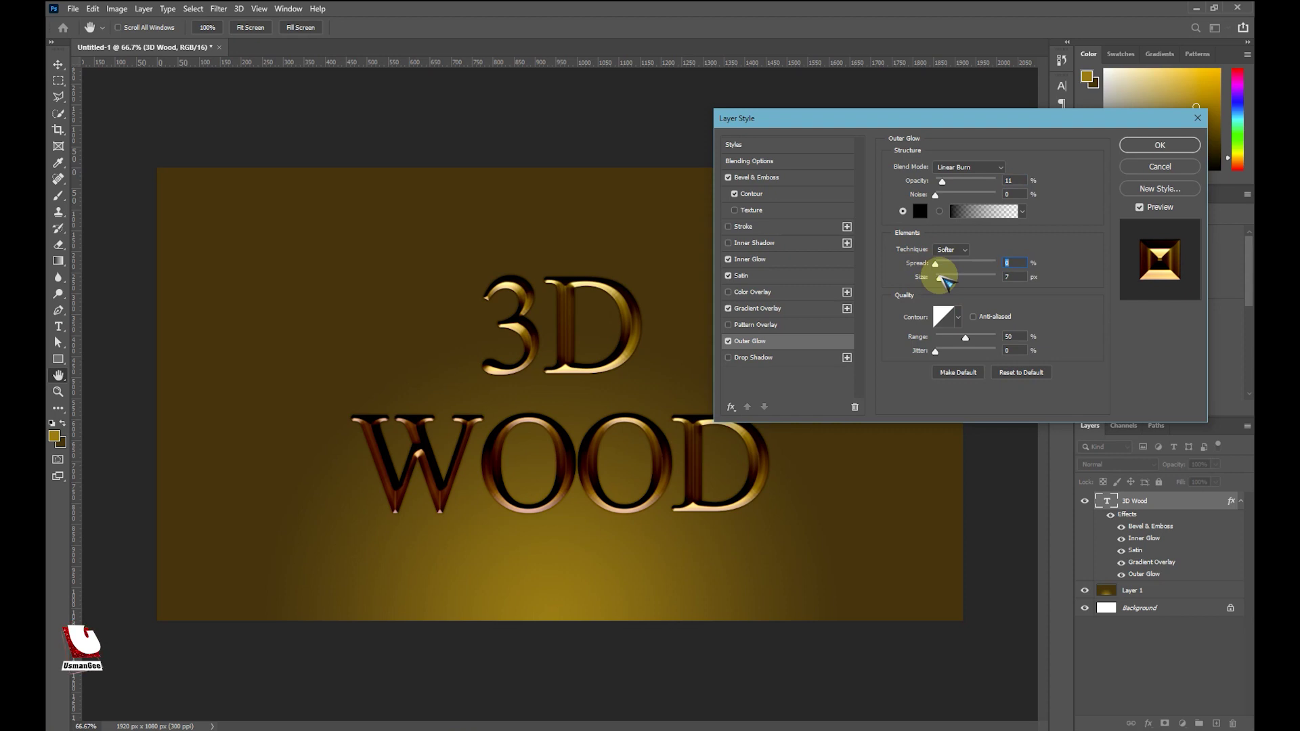
{"action": "left_click_drag", "start_coordinate": [949, 279], "coordinate": [957, 280]}
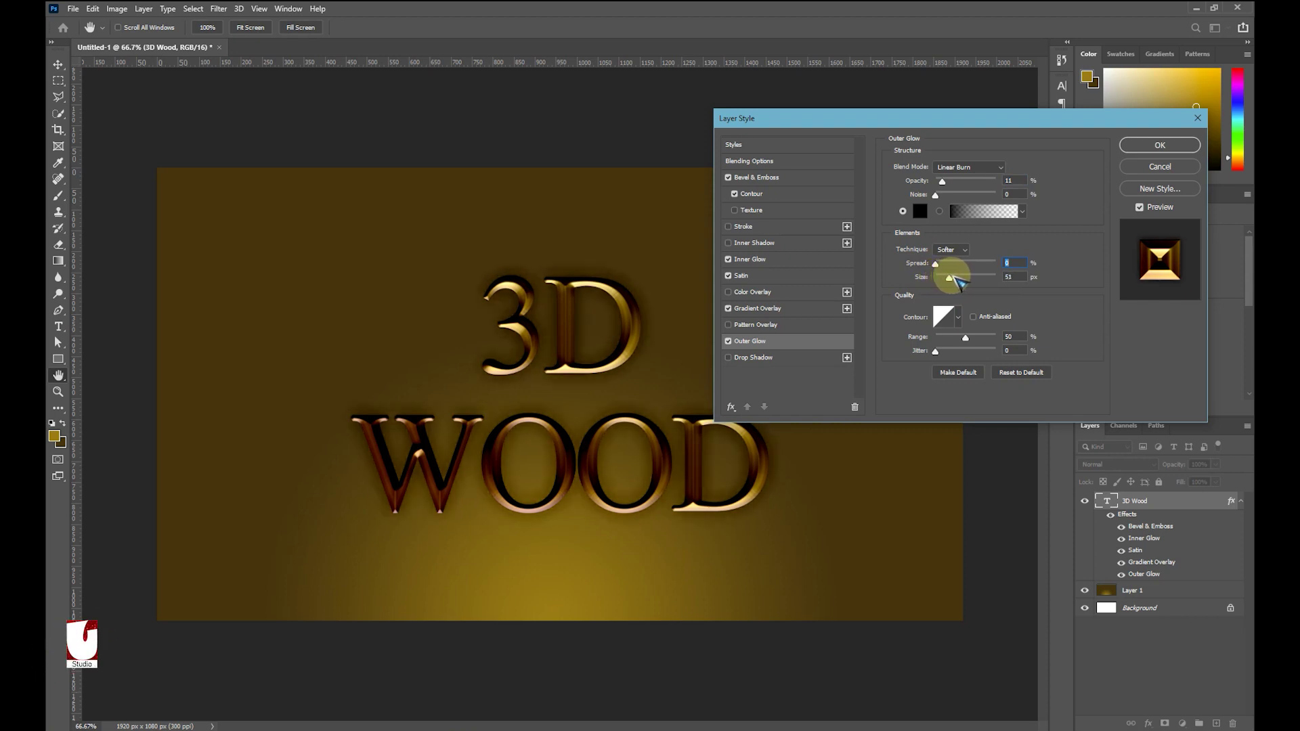
{"action": "left_click_drag", "start_coordinate": [954, 279], "coordinate": [952, 279]}
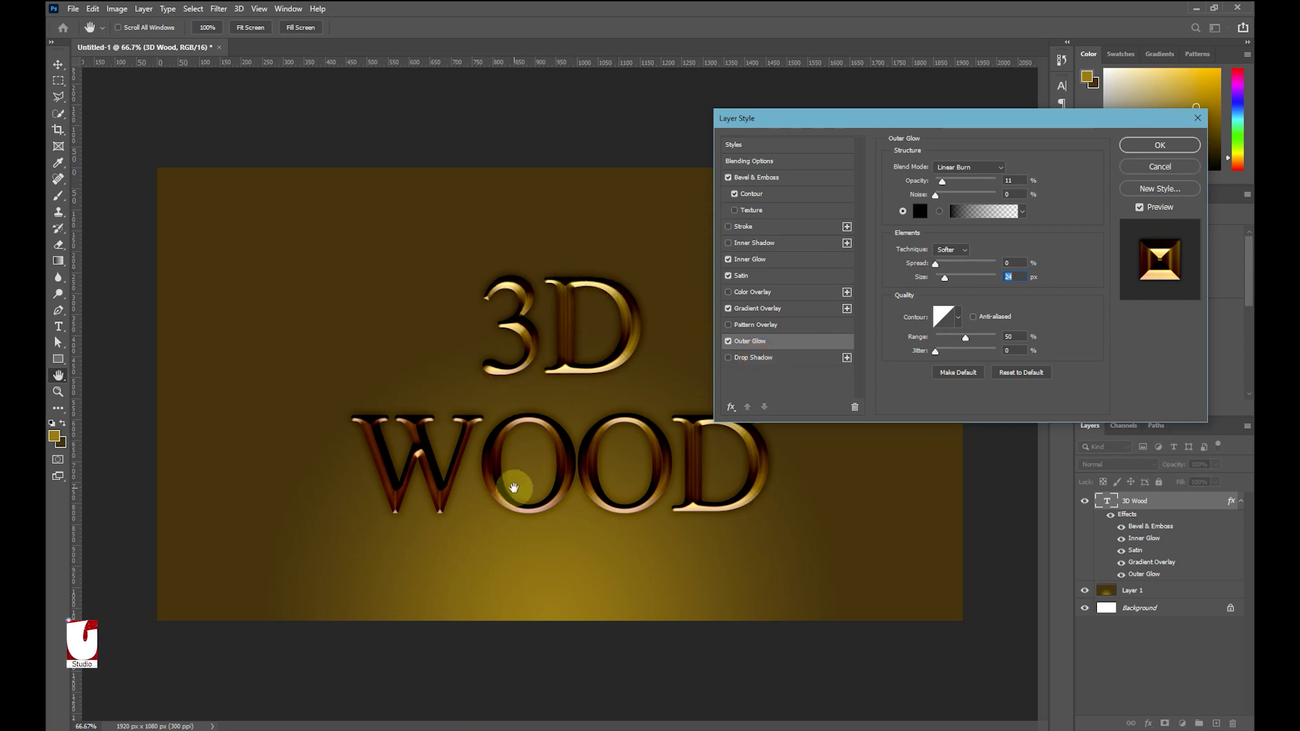
{"action": "left_click", "coordinate": [751, 359]}
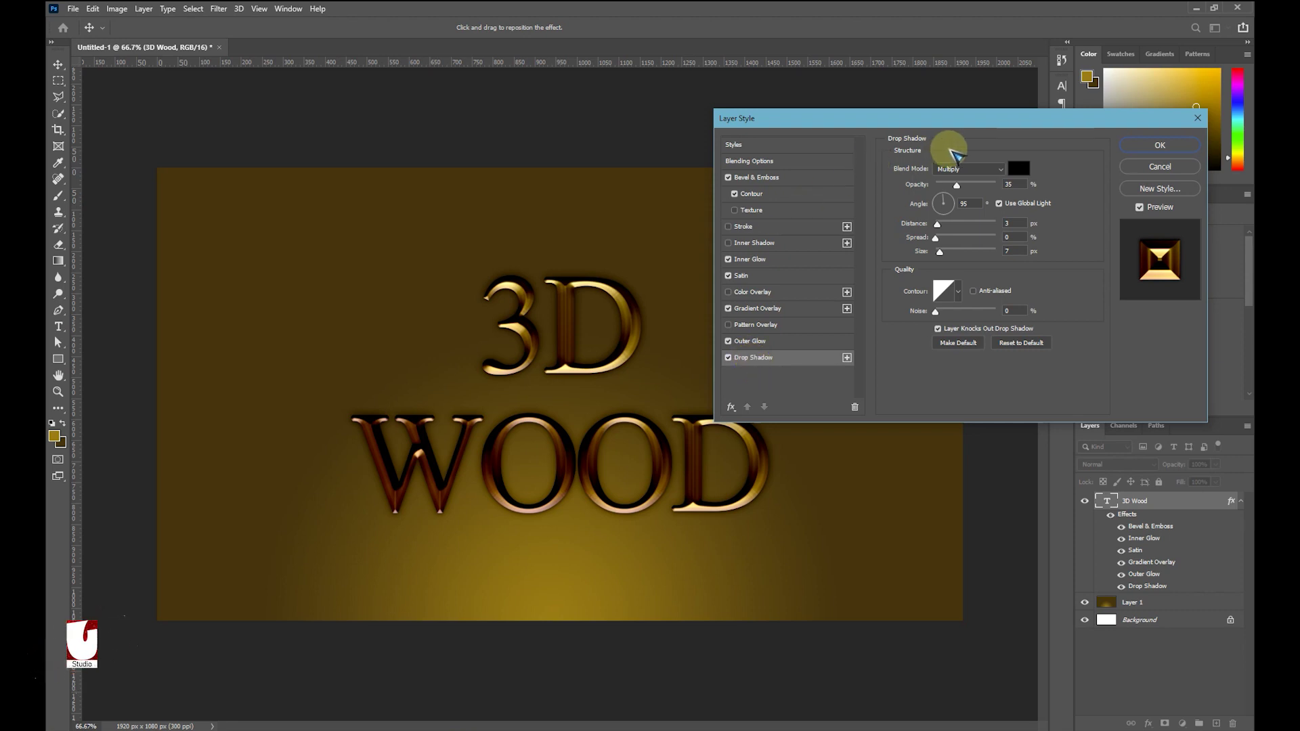
Set the Drop Shadow to Linear Burn at a -85° angle, independent of global light
{"action": "left_click", "coordinate": [1001, 170]}
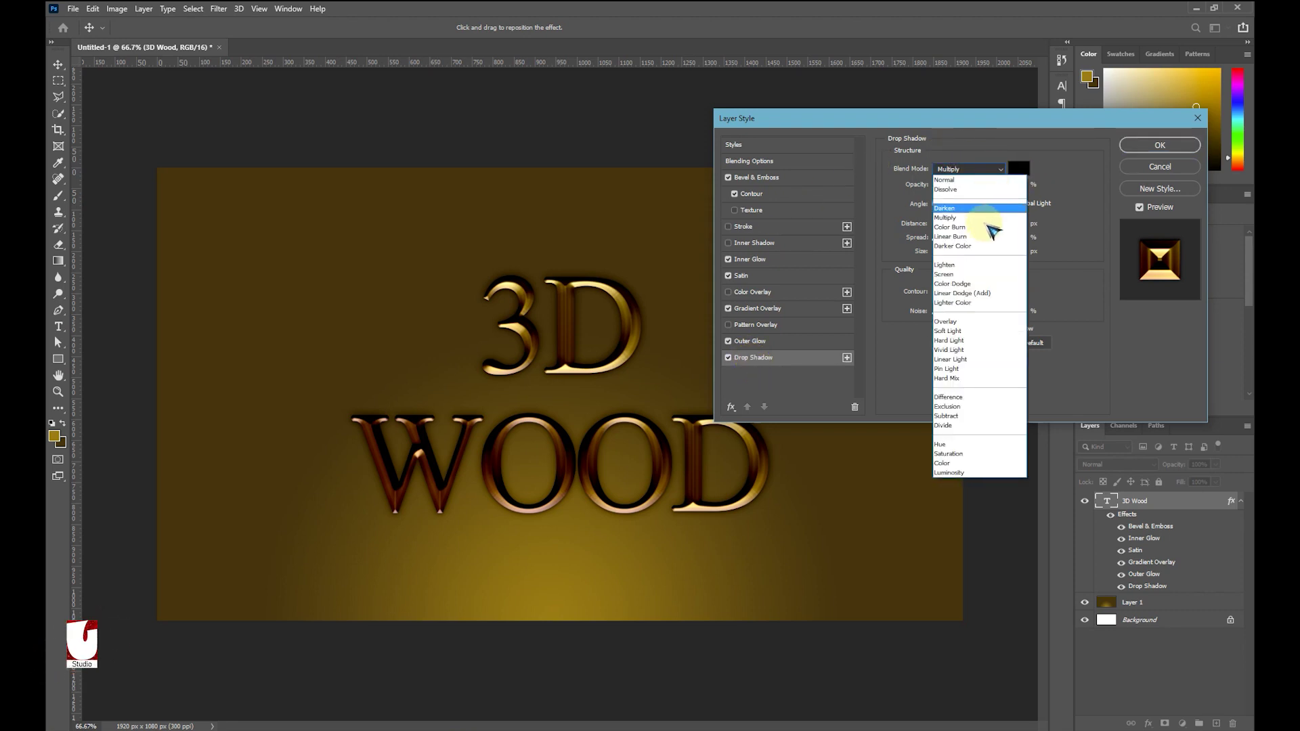
{"action": "left_click", "coordinate": [983, 236]}
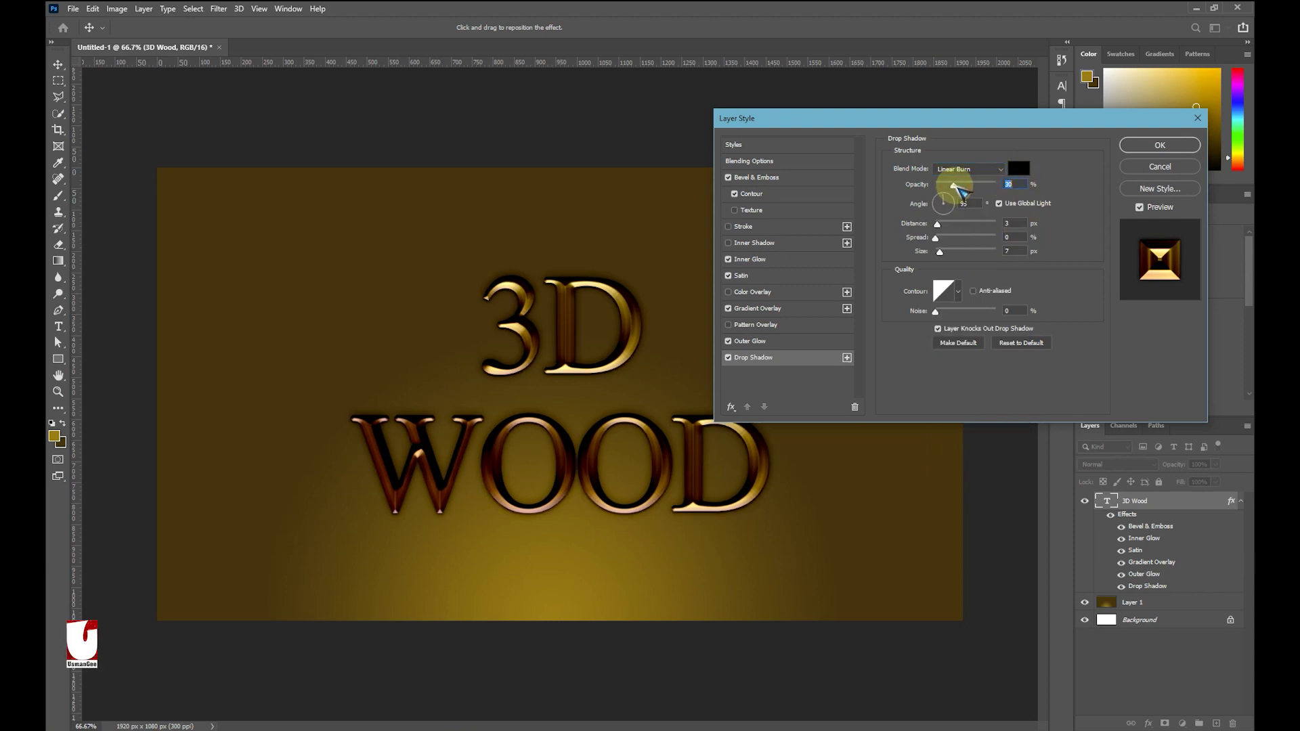
{"action": "left_click", "coordinate": [998, 203]}
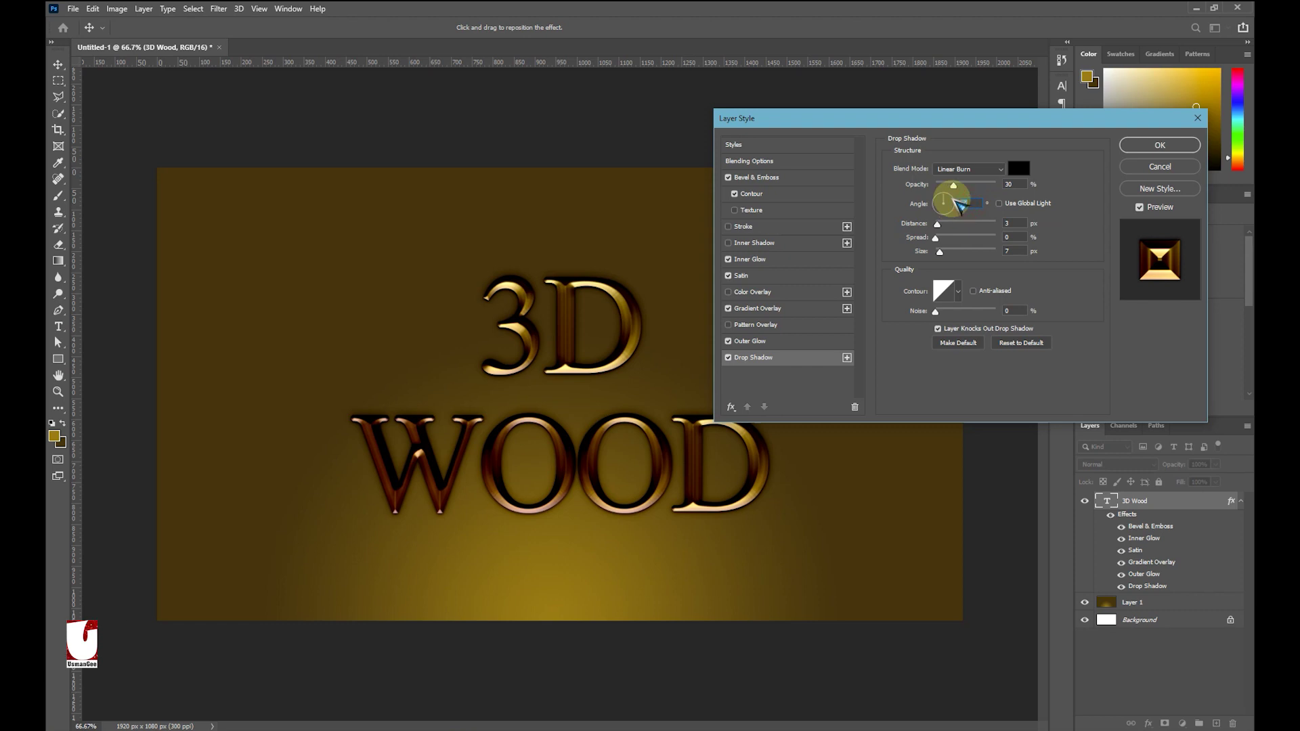
{"action": "type", "text": "-85"}
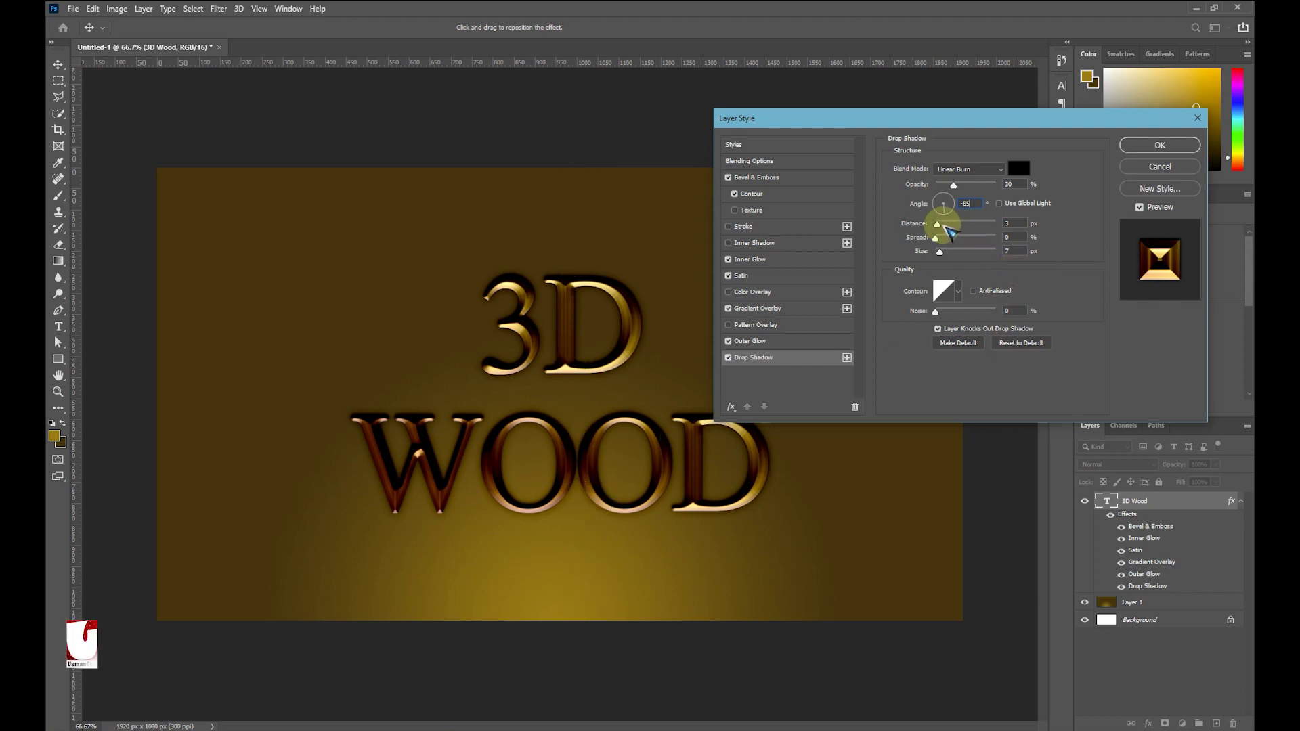
Set the drop shadow to 31 px distance and about 40 px size, then apply the layer style
{"action": "left_click_drag", "start_coordinate": [951, 218], "coordinate": [957, 229]}
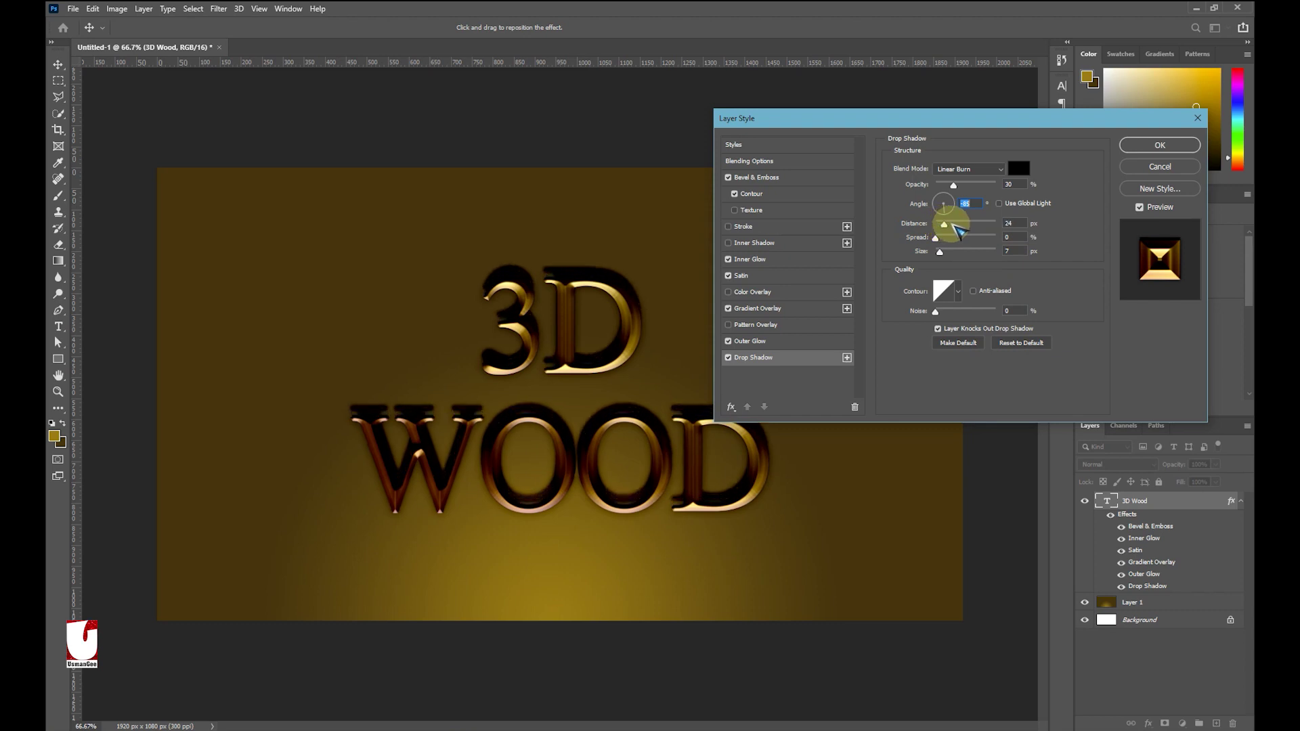
{"action": "left_click_drag", "start_coordinate": [957, 228], "coordinate": [960, 231]}
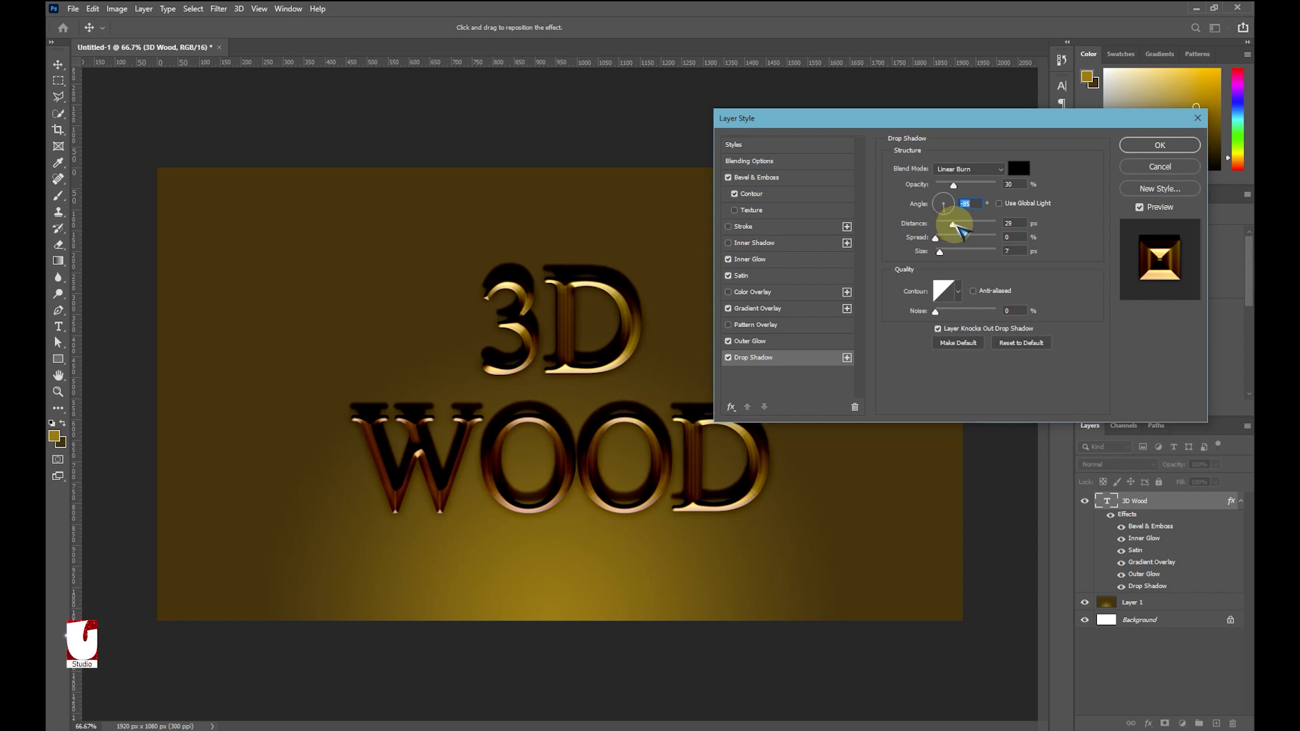
{"action": "left_click_drag", "start_coordinate": [961, 232], "coordinate": [963, 231]}
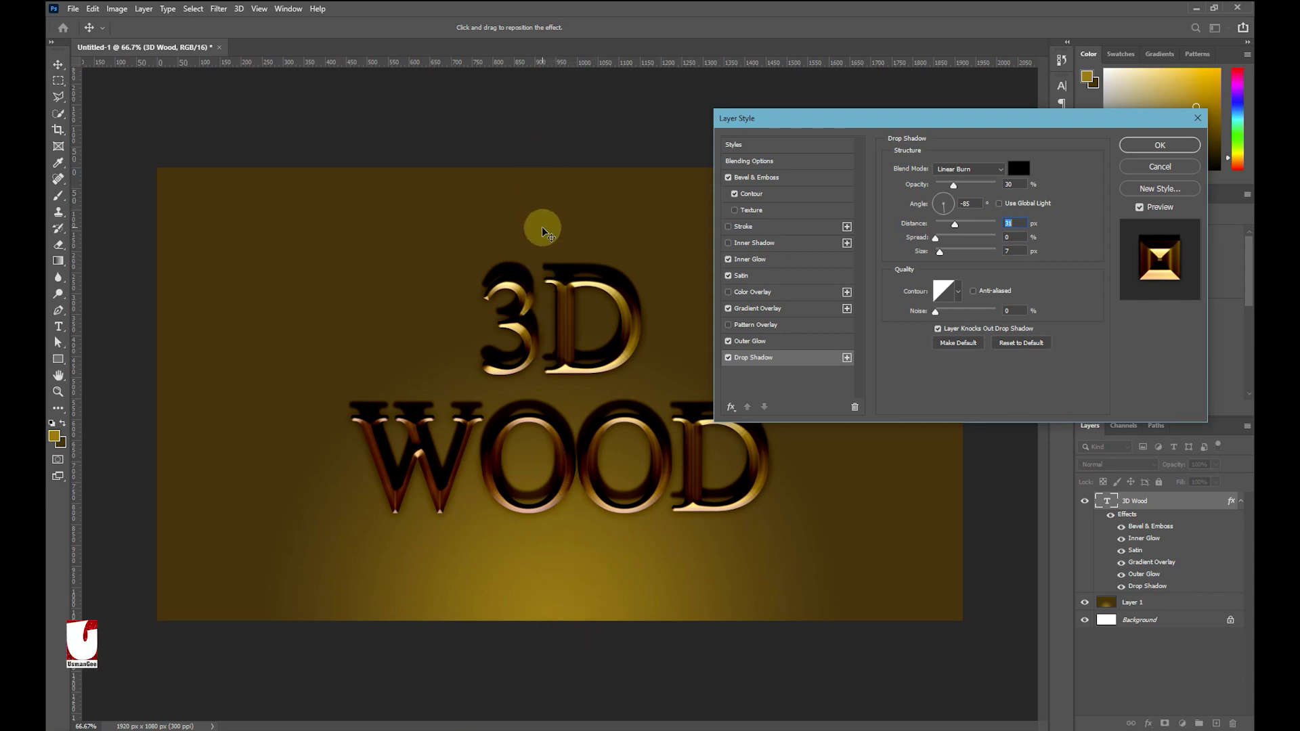
{"action": "left_click_drag", "start_coordinate": [946, 253], "coordinate": [957, 253]}
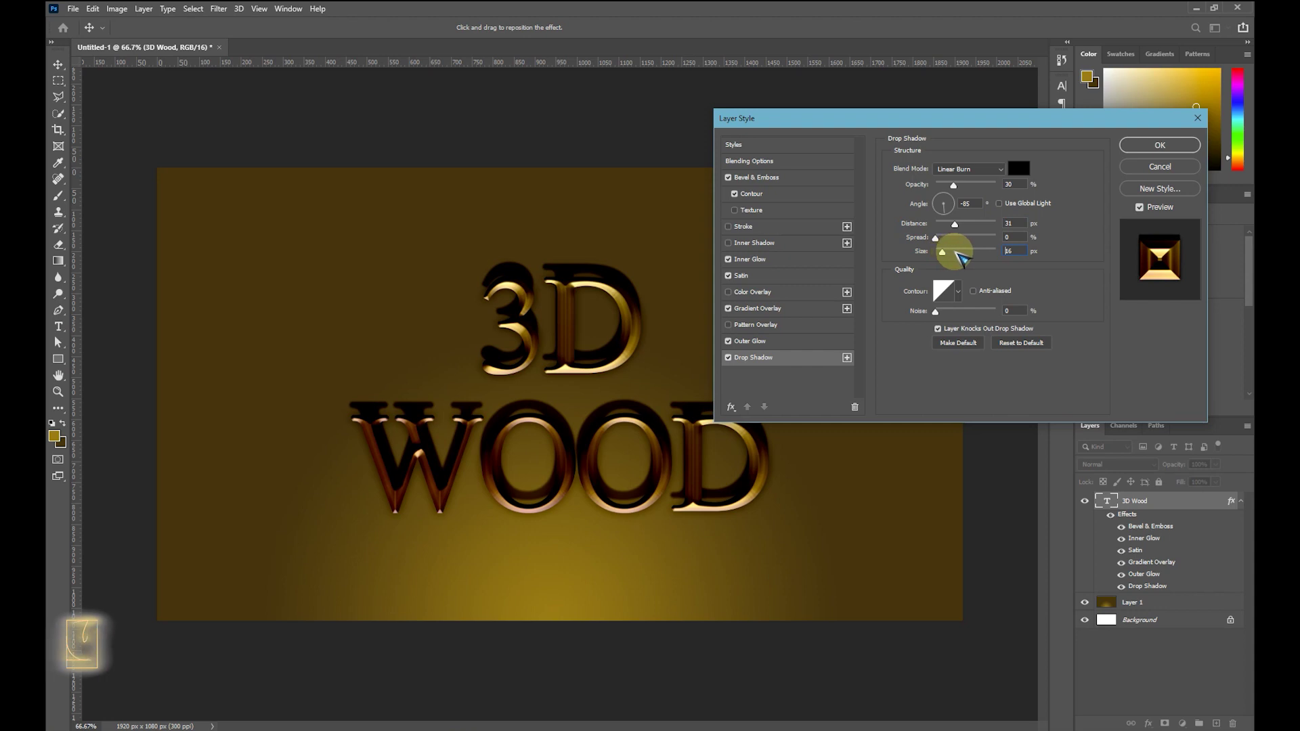
{"action": "left_click_drag", "start_coordinate": [957, 253], "coordinate": [958, 253]}
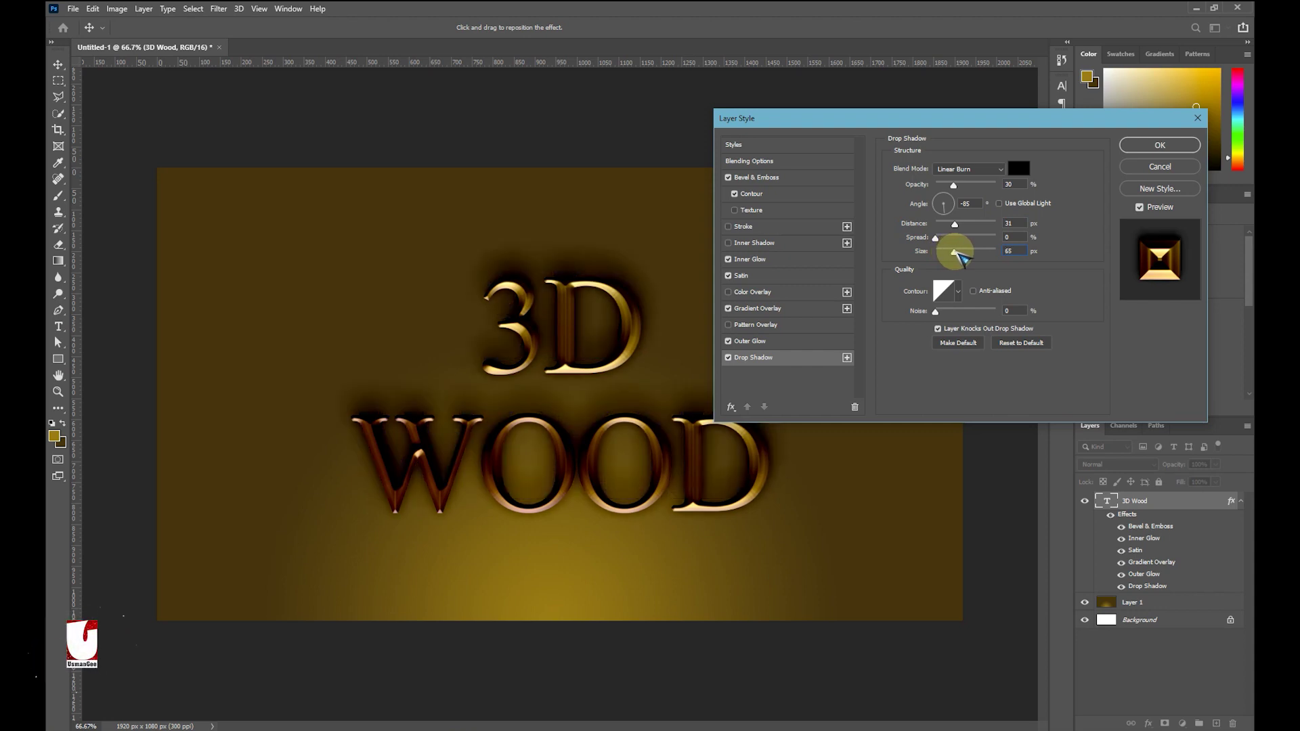
{"action": "left_click_drag", "start_coordinate": [957, 254], "coordinate": [953, 253]}
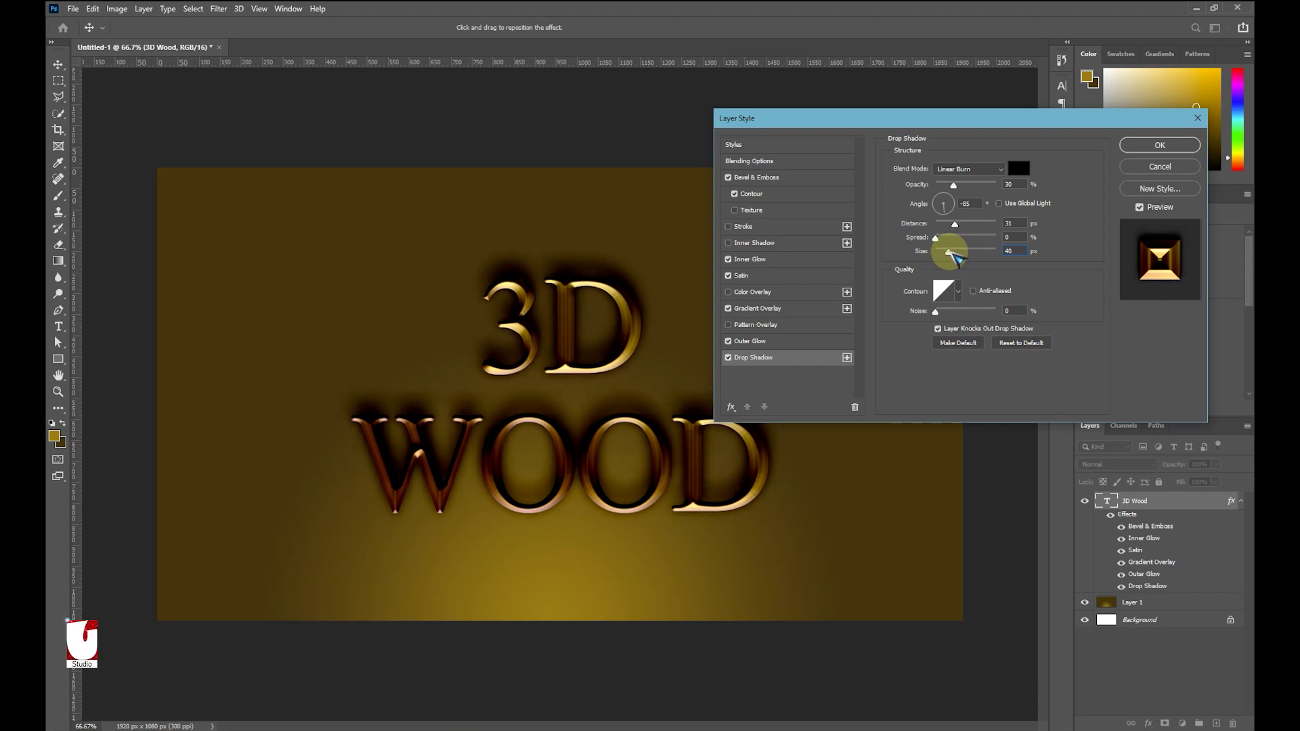
{"action": "left_click_drag", "start_coordinate": [955, 257], "coordinate": [954, 257]}
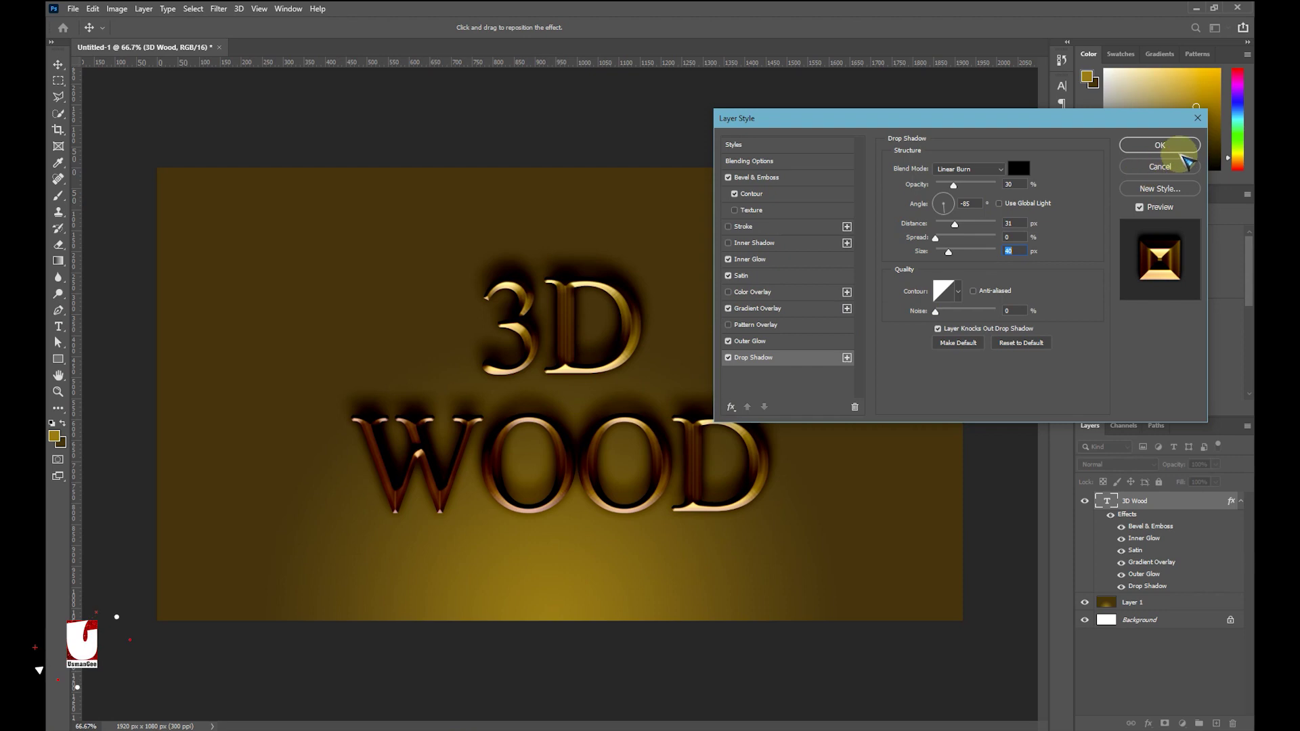
{"action": "left_click", "coordinate": [1161, 146]}
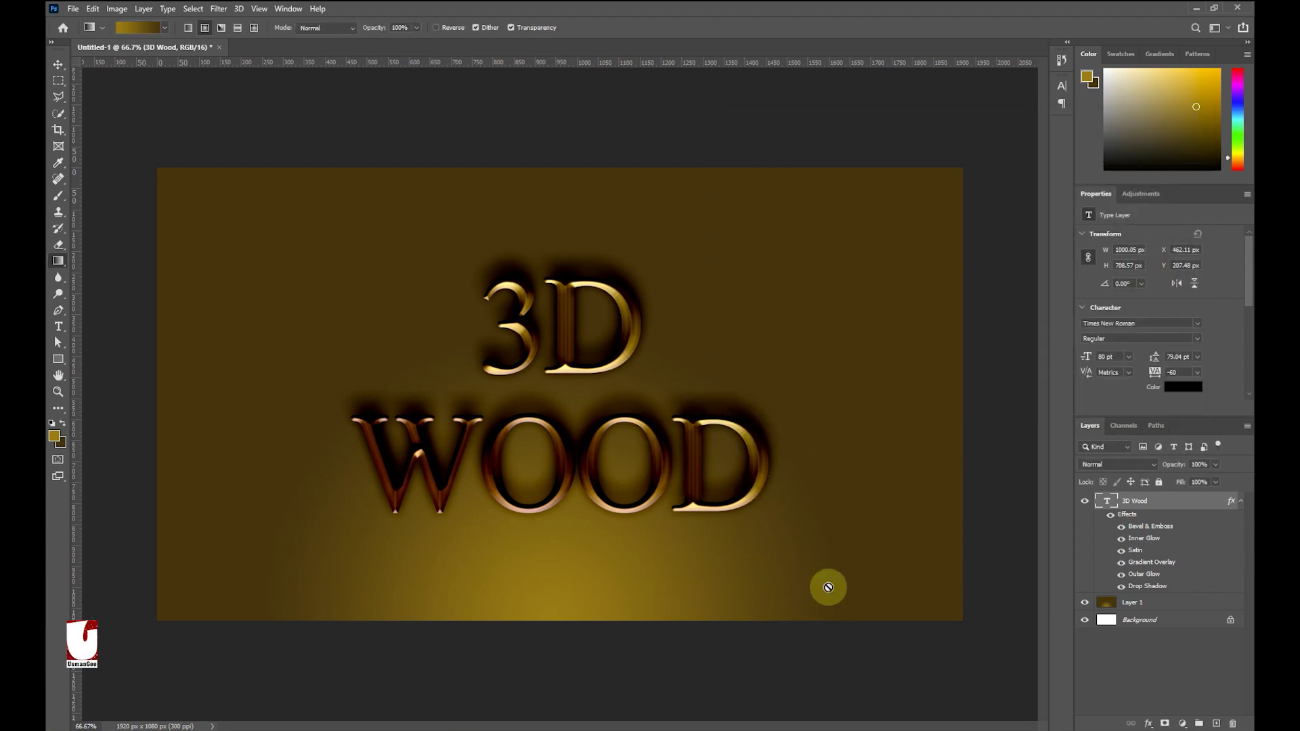
Add a new layer above Layer 1 with a white-to-black radial gradient rising from the bottom centre
{"action": "left_click", "coordinate": [1127, 607]}
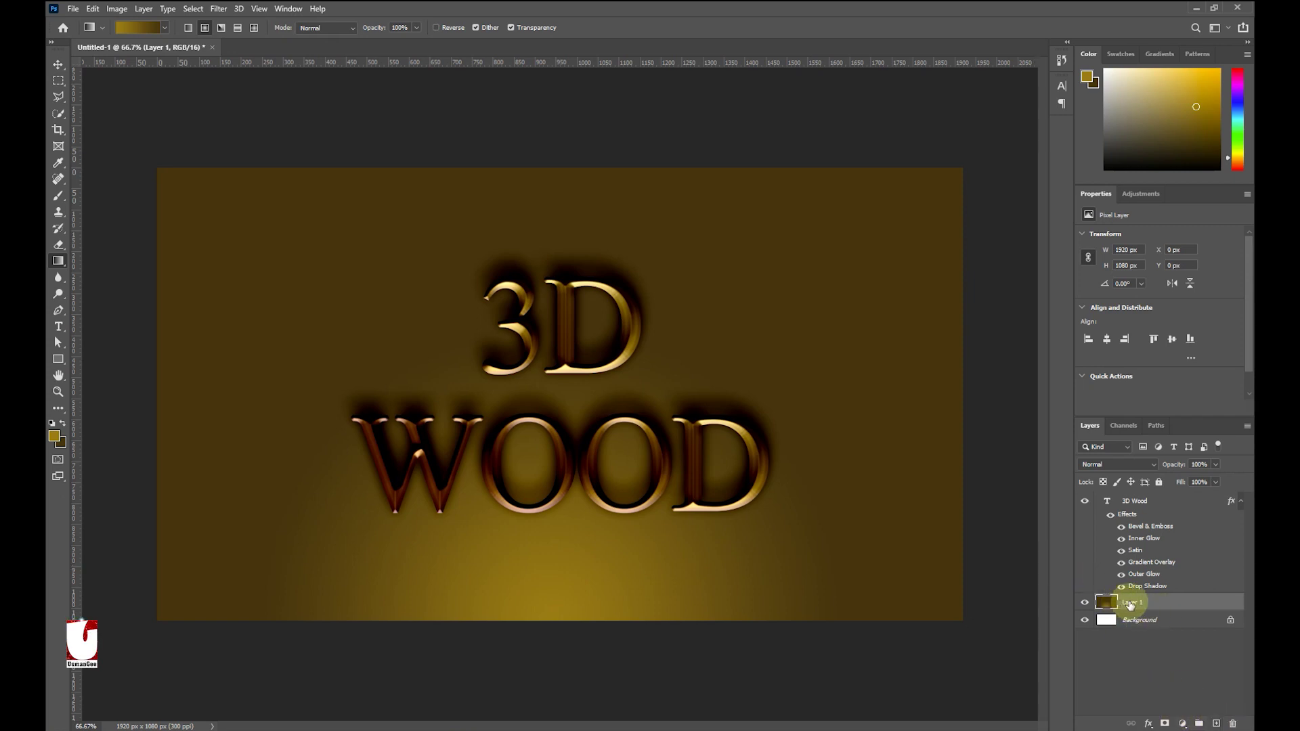
{"action": "left_click", "coordinate": [1217, 723]}
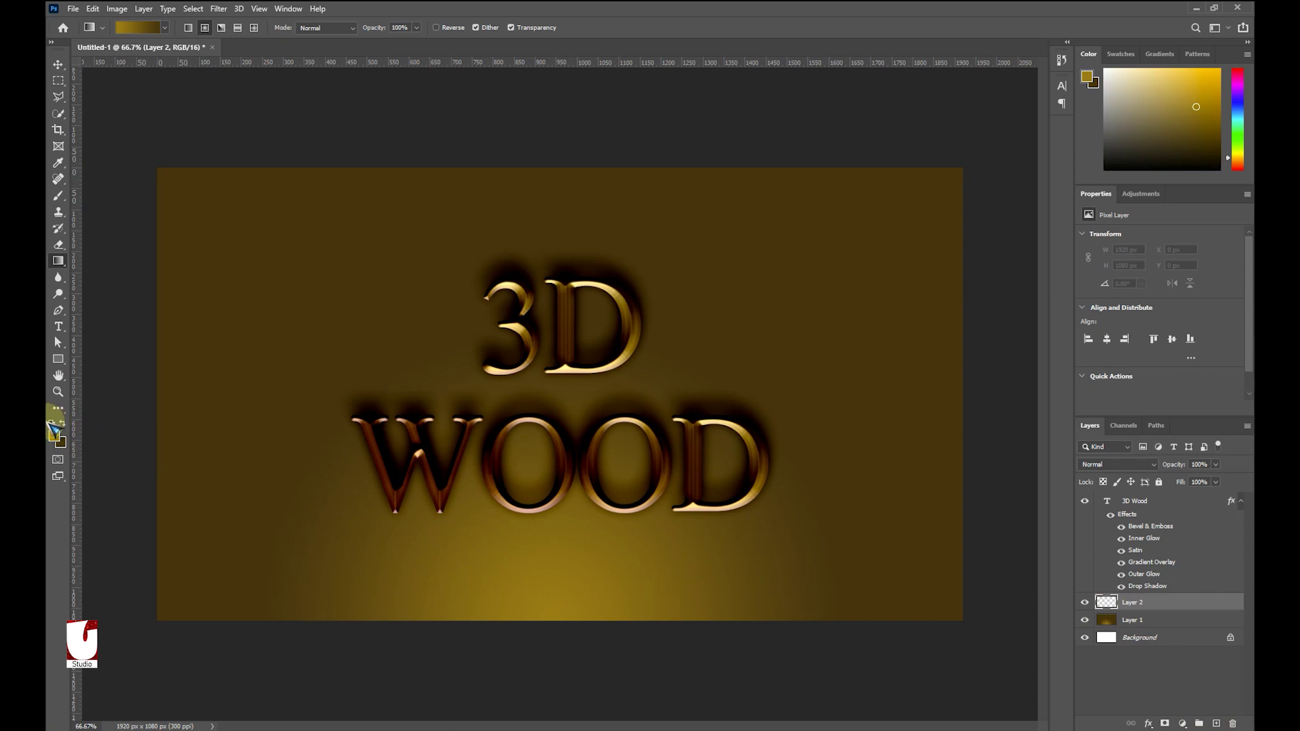
{"action": "left_click", "coordinate": [53, 423]}
{"action": "left_click", "coordinate": [65, 424]}
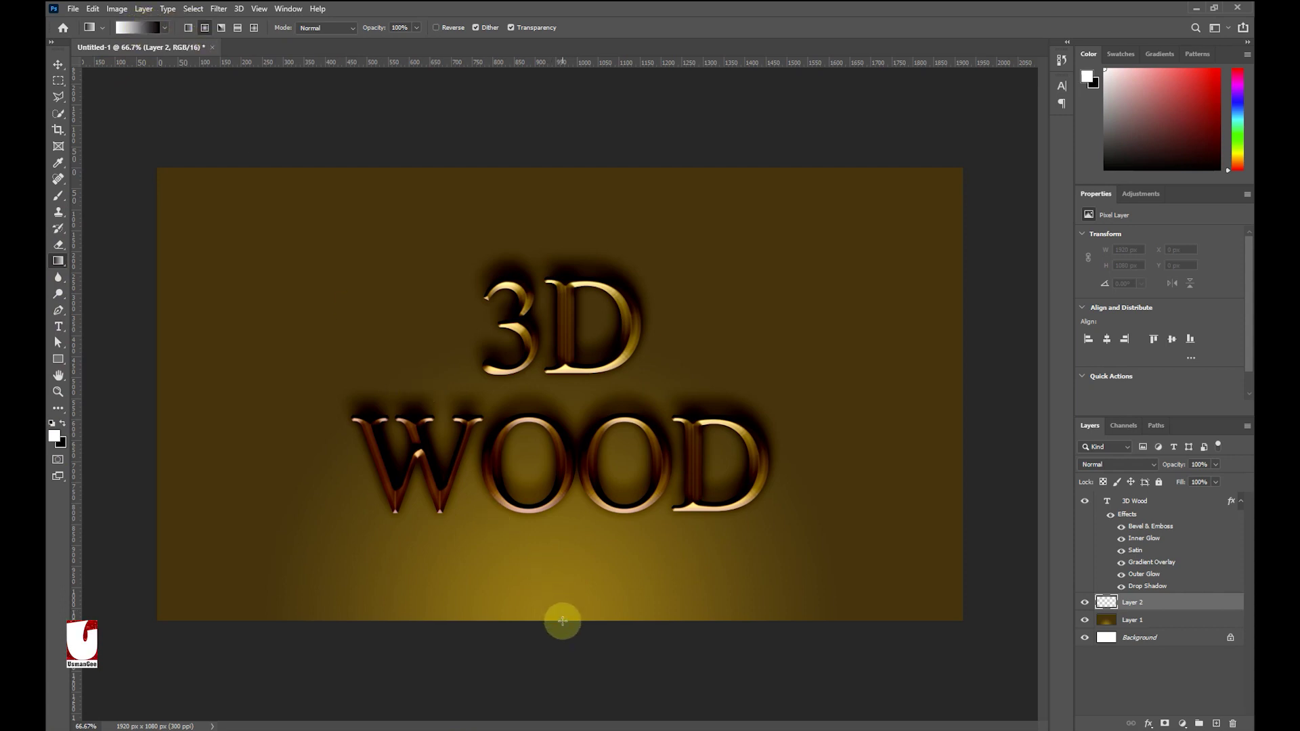
{"action": "left_click_drag", "start_coordinate": [563, 621], "coordinate": [565, 345]}
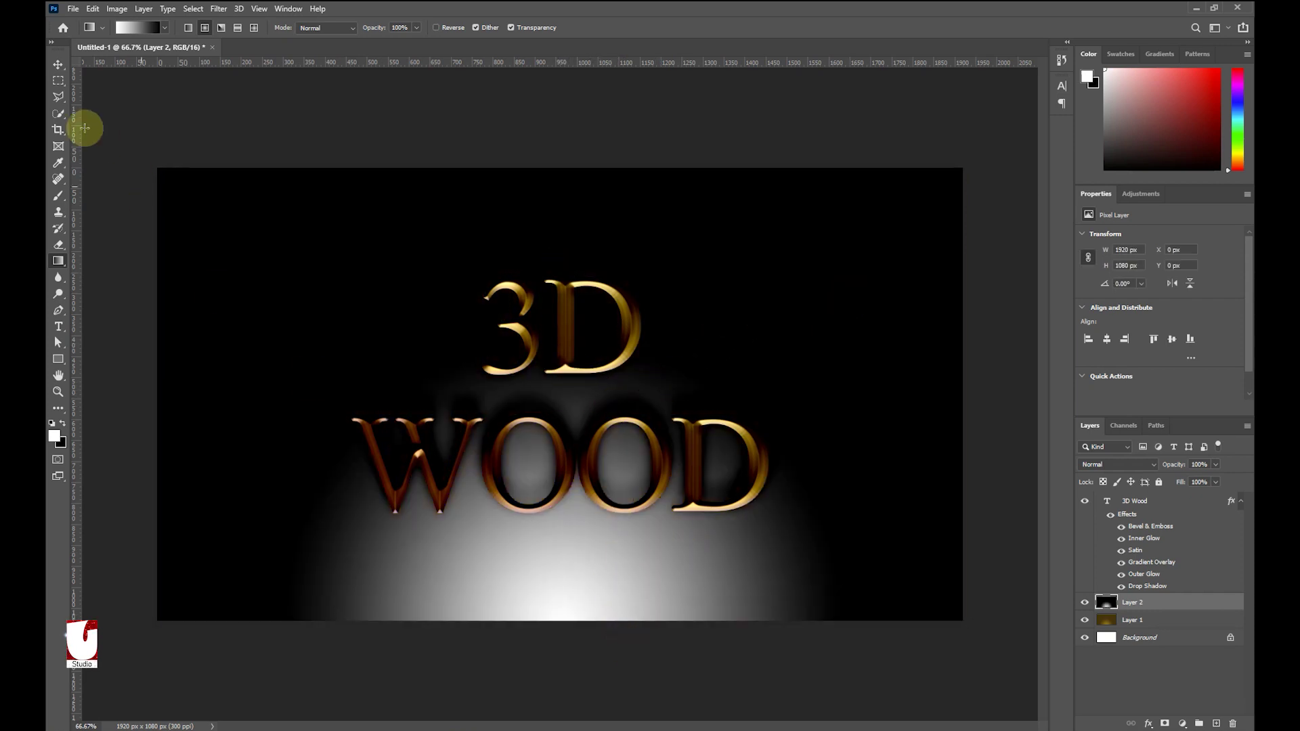
Move the glow Layer 2 beneath the gold Layer 1 and reselect Layer 1
{"action": "left_click", "coordinate": [58, 65]}
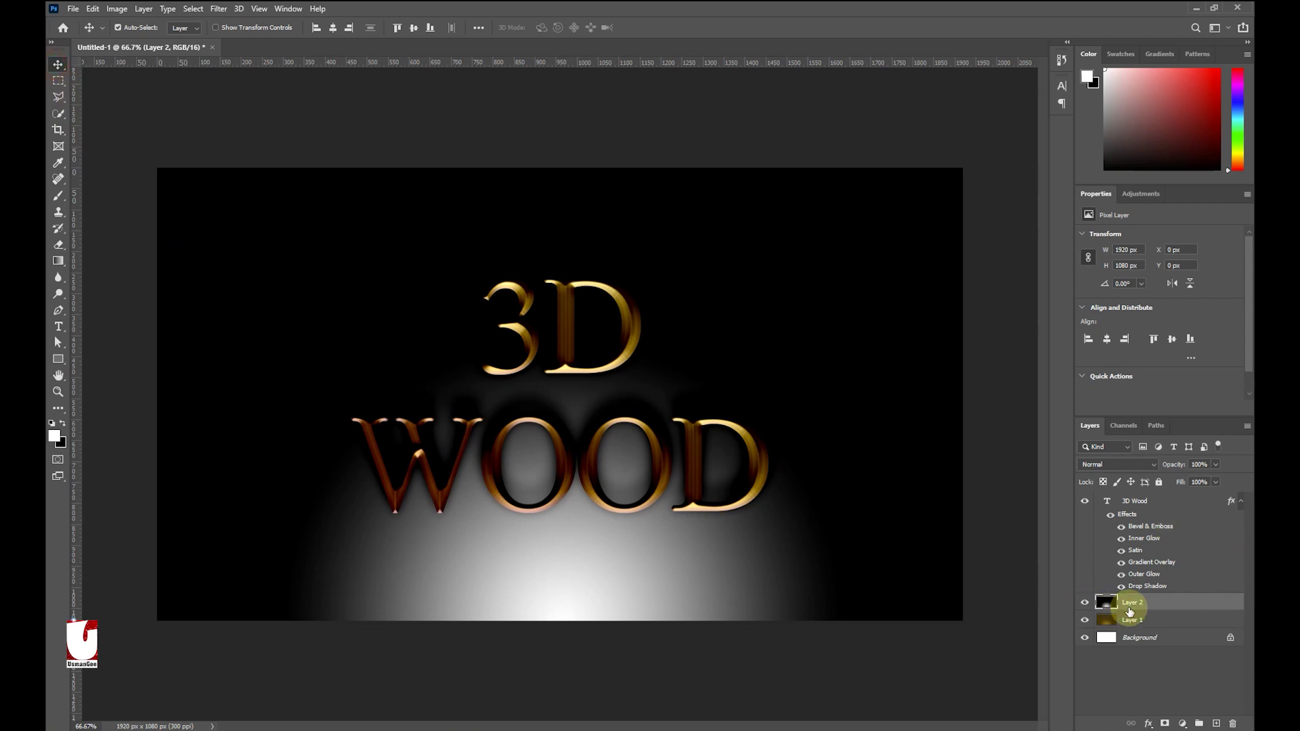
{"action": "left_click_drag", "start_coordinate": [1129, 611], "coordinate": [1129, 633]}
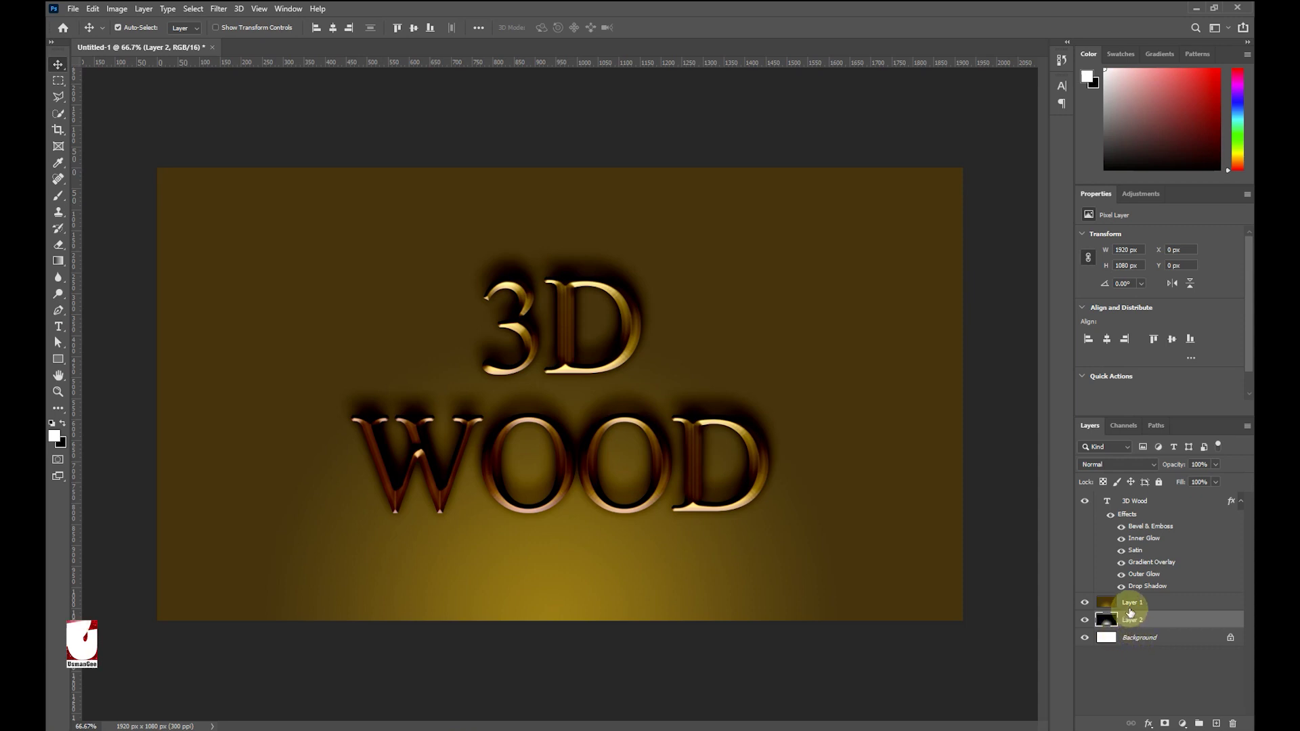
{"action": "left_click", "coordinate": [1132, 605]}
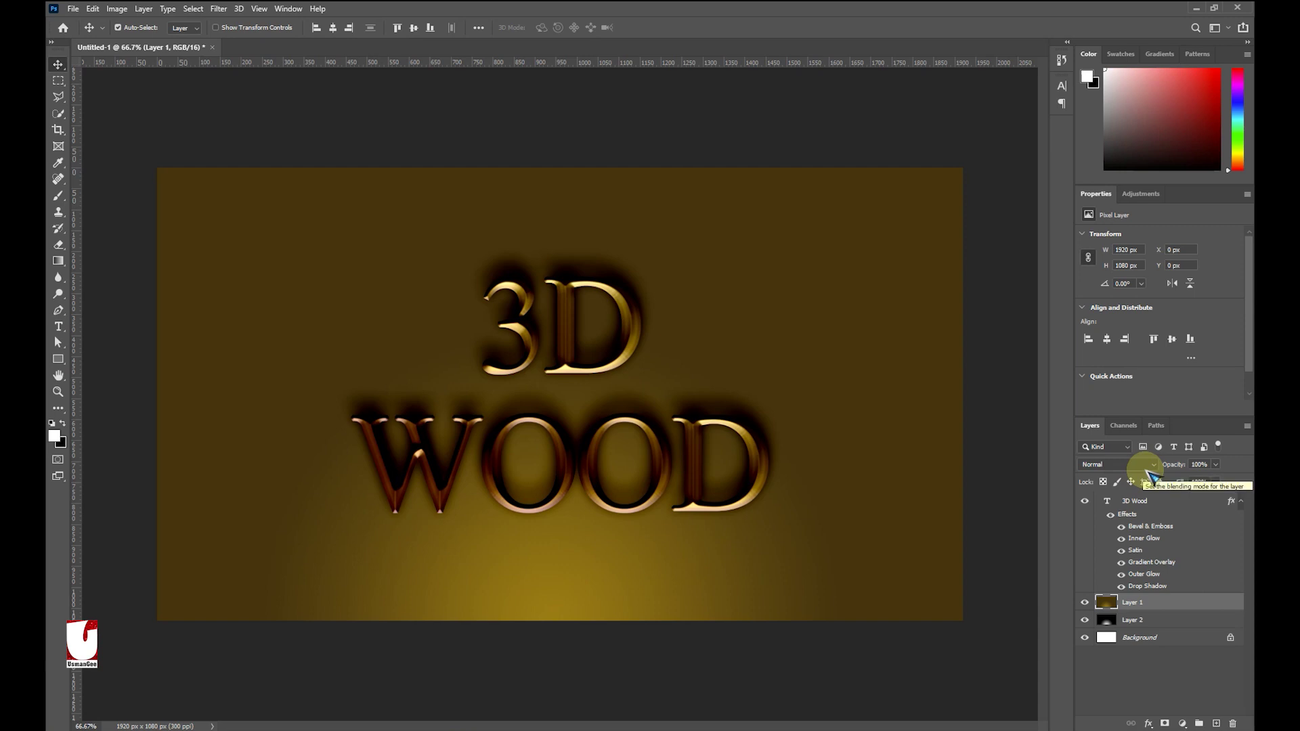
{"action": "left_click", "coordinate": [1151, 466]}
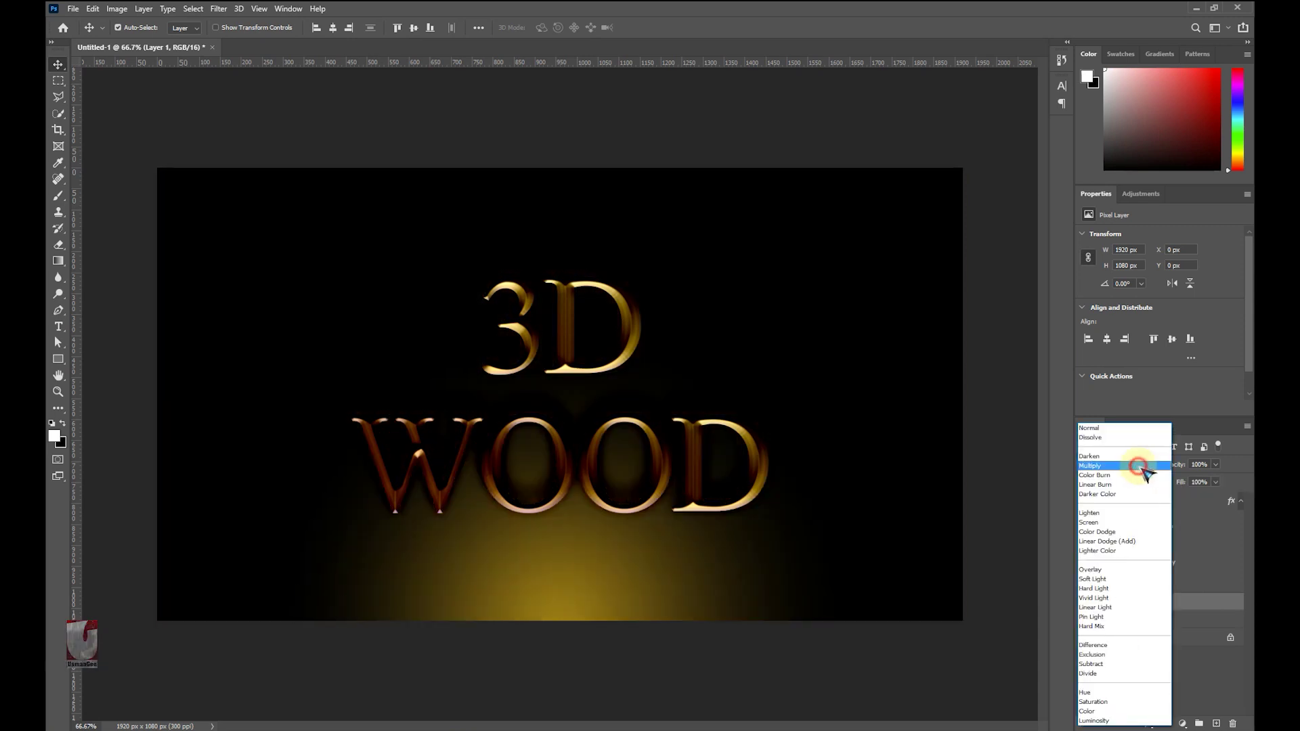
Set the gold Layer 1 to Multiply blend mode at 60% opacity
{"action": "left_click", "coordinate": [1140, 466]}
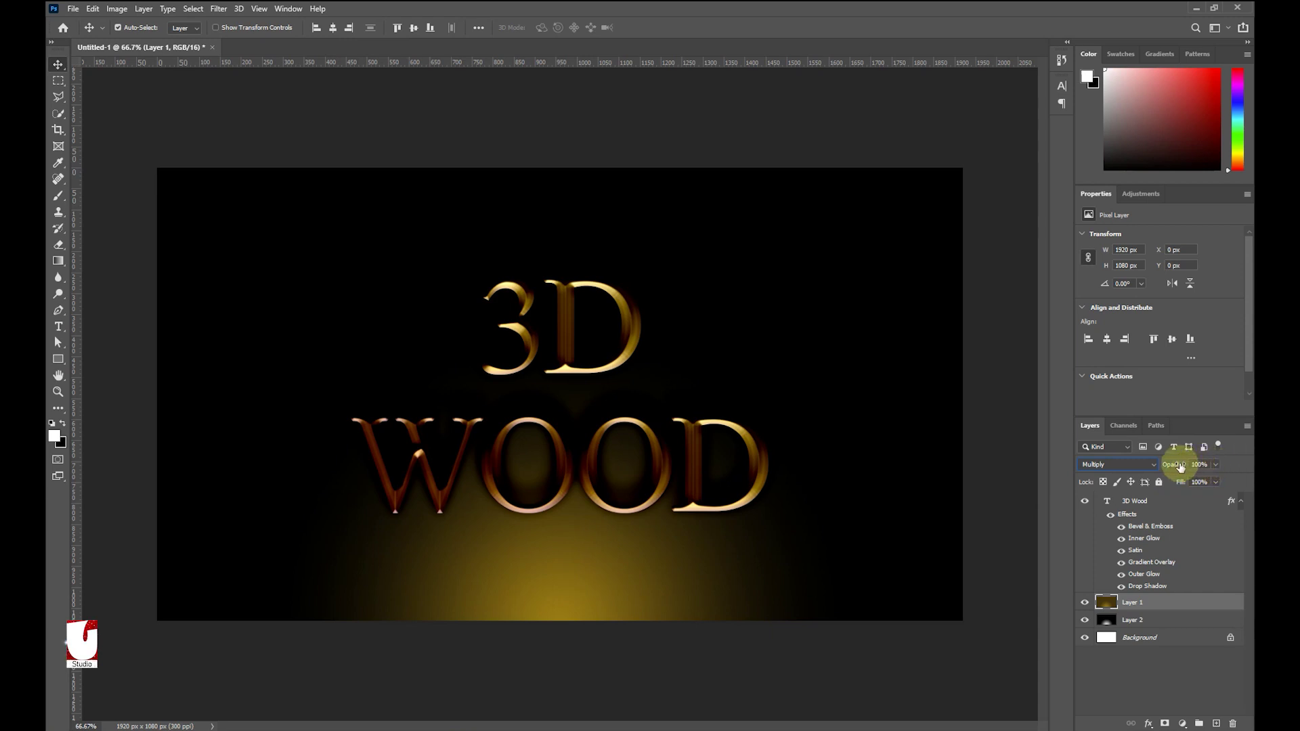
{"action": "left_click_drag", "start_coordinate": [1179, 466], "coordinate": [1170, 467]}
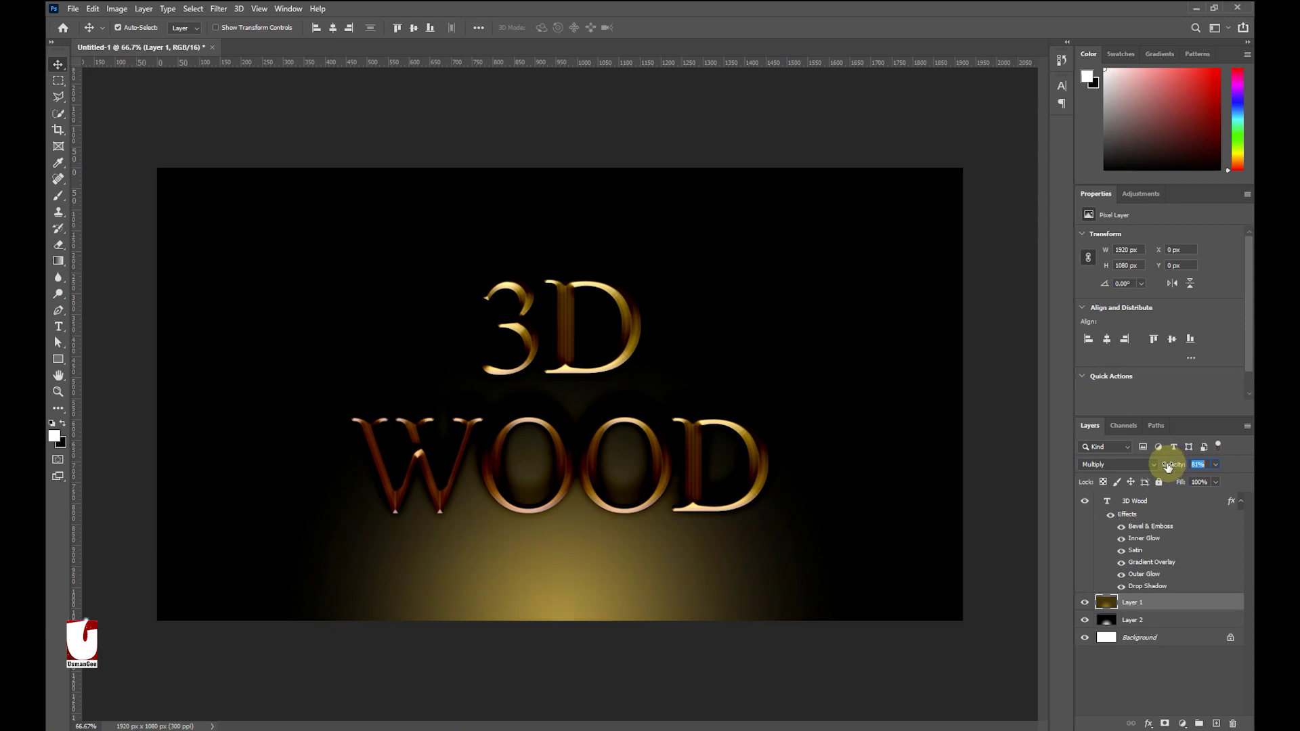
{"action": "left_click_drag", "start_coordinate": [1168, 467], "coordinate": [1157, 468]}
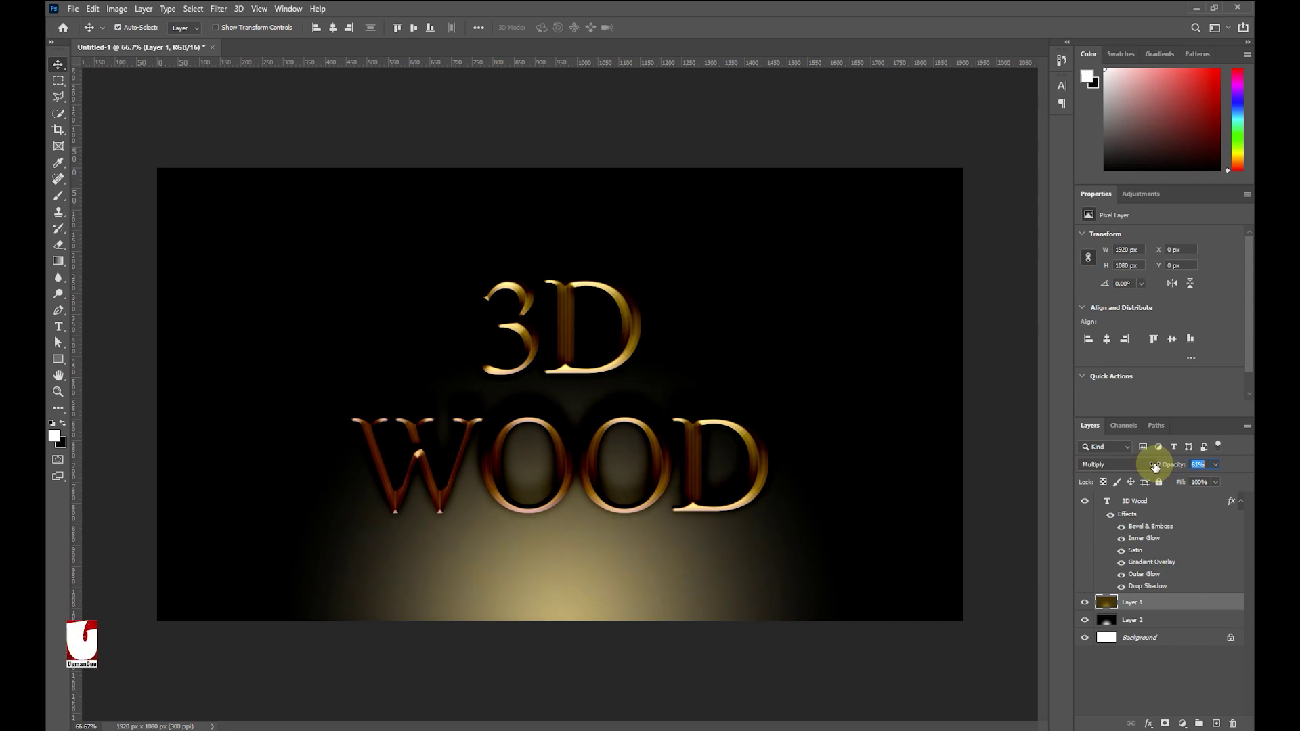
{"action": "left_click_drag", "start_coordinate": [1156, 467], "coordinate": [1164, 469]}
{"action": "left_click", "coordinate": [1201, 464]}
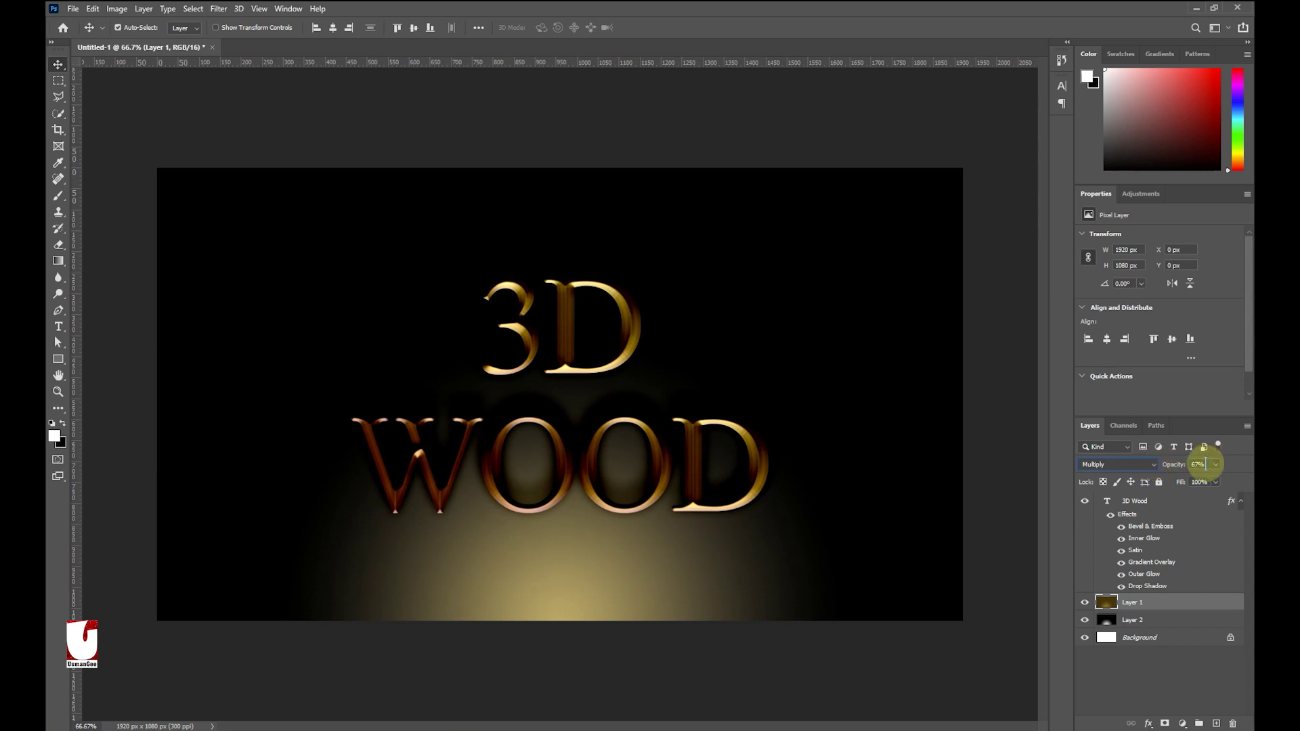
{"action": "type", "text": "6"}
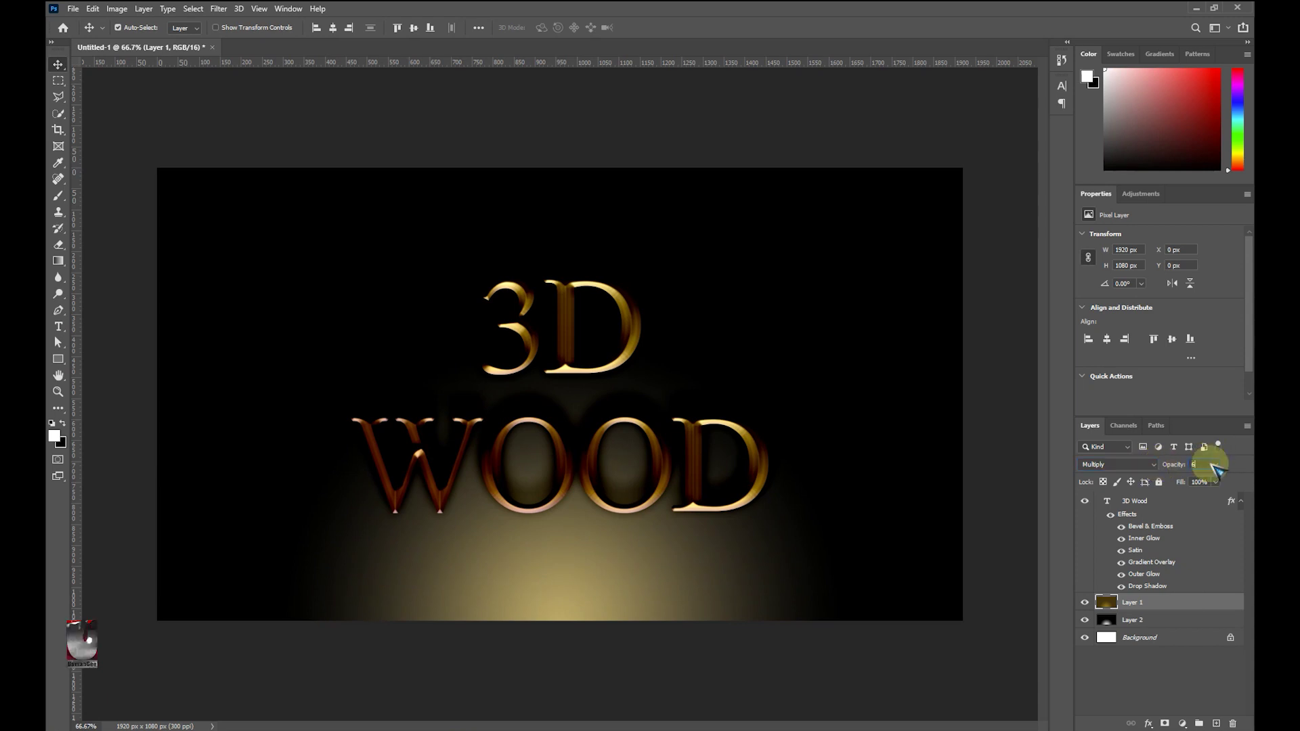
{"action": "key", "text": "Return"}
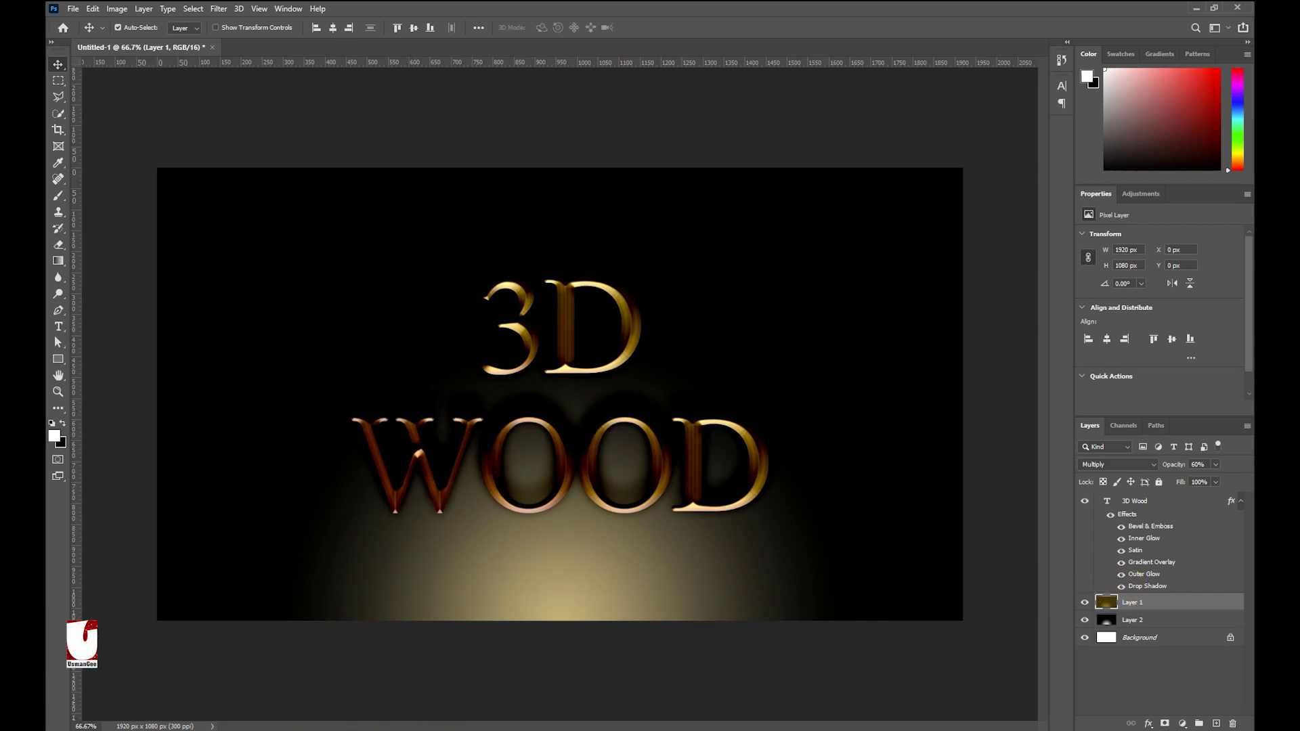
Drag grunge-texture-wallpaper-5 from File Explorer onto the canvas
{"action": "left_click", "coordinate": [366, 724]}
{"action": "left_click_drag", "start_coordinate": [1149, 102], "coordinate": [508, 716]}
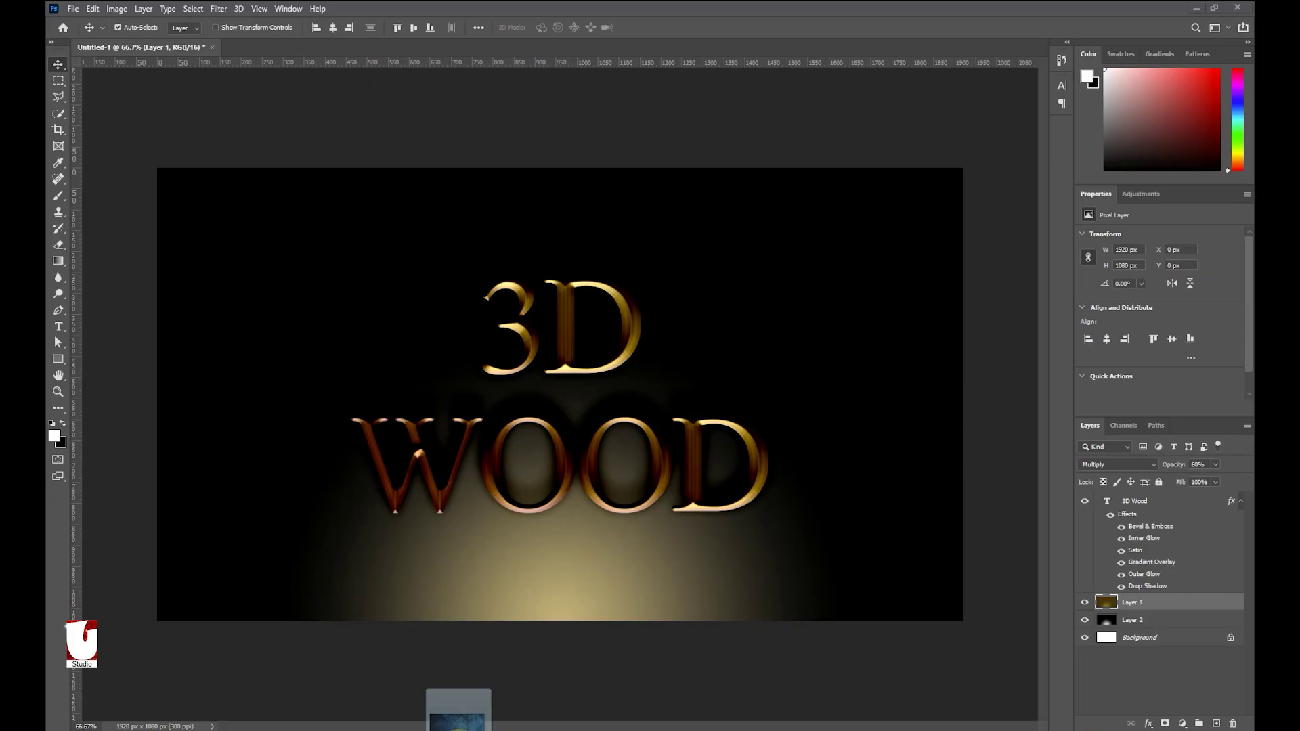
{"action": "left_click_drag", "start_coordinate": [508, 717], "coordinate": [465, 604]}
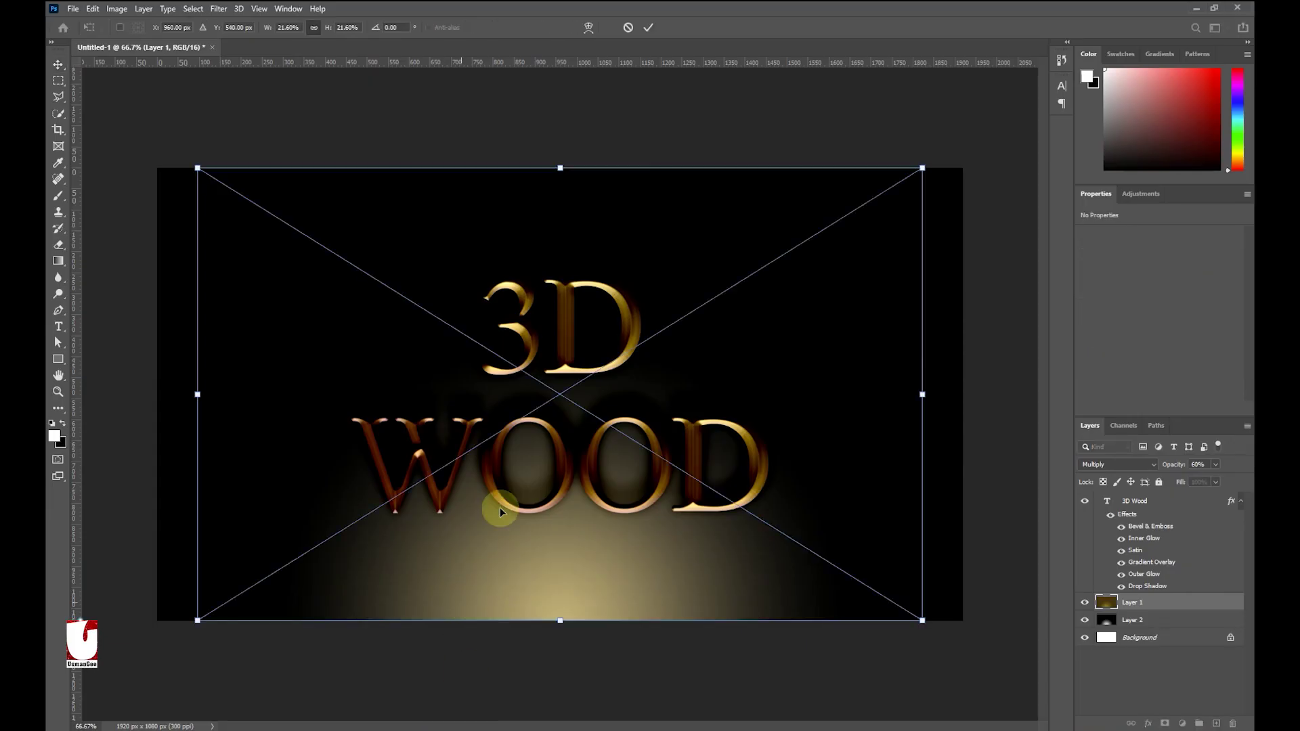
Place the grunge texture and stretch it to cover the whole canvas
{"action": "left_click", "coordinate": [690, 355]}
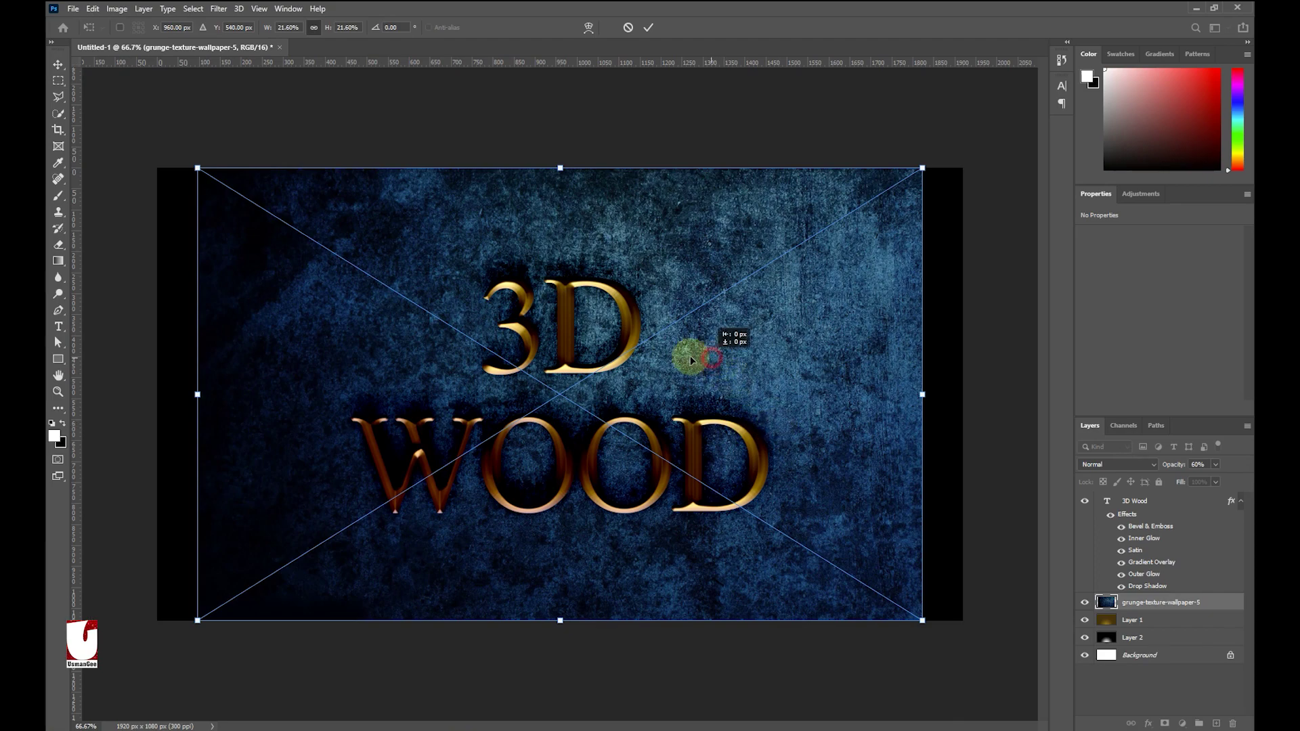
{"action": "mouse_move", "coordinate": [691, 357]}
{"action": "left_mouse_down"}
{"action": "mouse_move", "coordinate": [637, 356]}
{"action": "mouse_move", "coordinate": [881, 393]}
{"action": "left_mouse_up"}
{"action": "left_click_drag", "start_coordinate": [244, 395], "coordinate": [147, 404]}
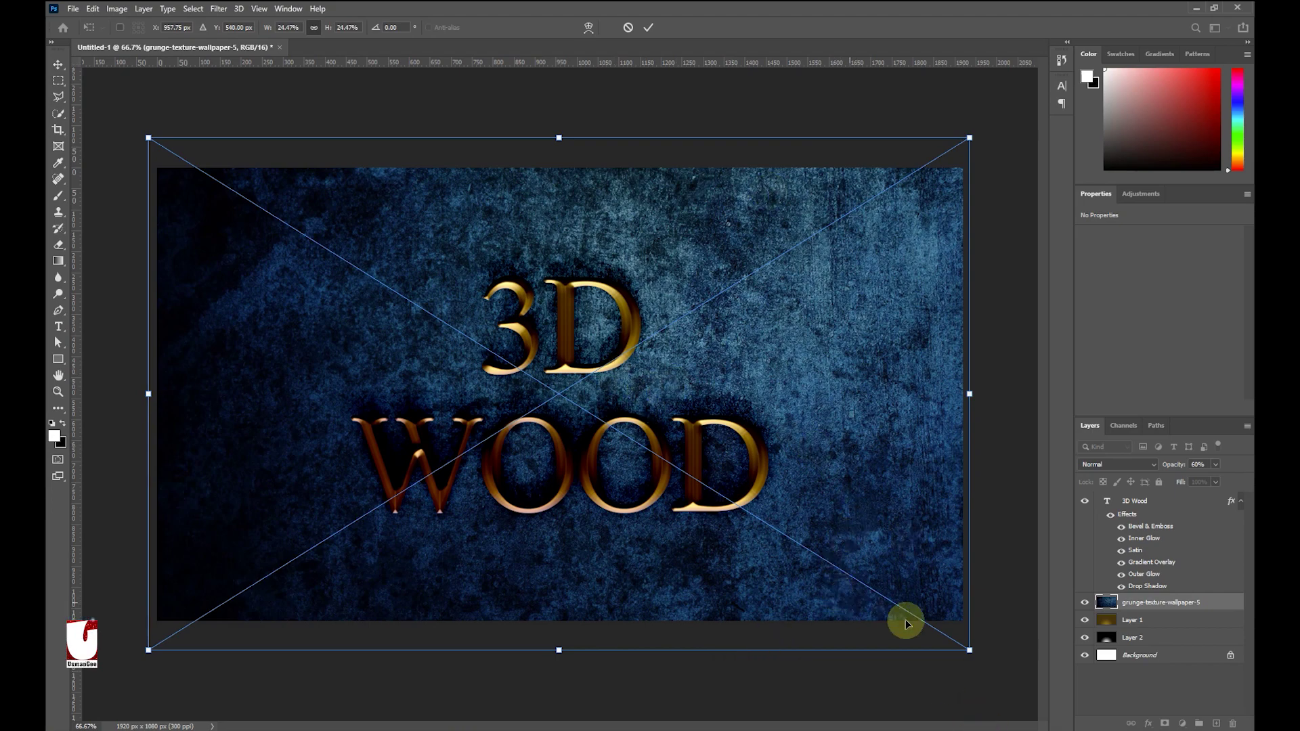
{"action": "left_click_drag", "start_coordinate": [979, 661], "coordinate": [983, 662]}
{"action": "mouse_move", "coordinate": [892, 695]}
{"action": "left_mouse_down"}
{"action": "mouse_move", "coordinate": [427, 726]}
{"action": "mouse_move", "coordinate": [292, 711]}
{"action": "mouse_move", "coordinate": [364, 716]}
{"action": "left_mouse_up"}
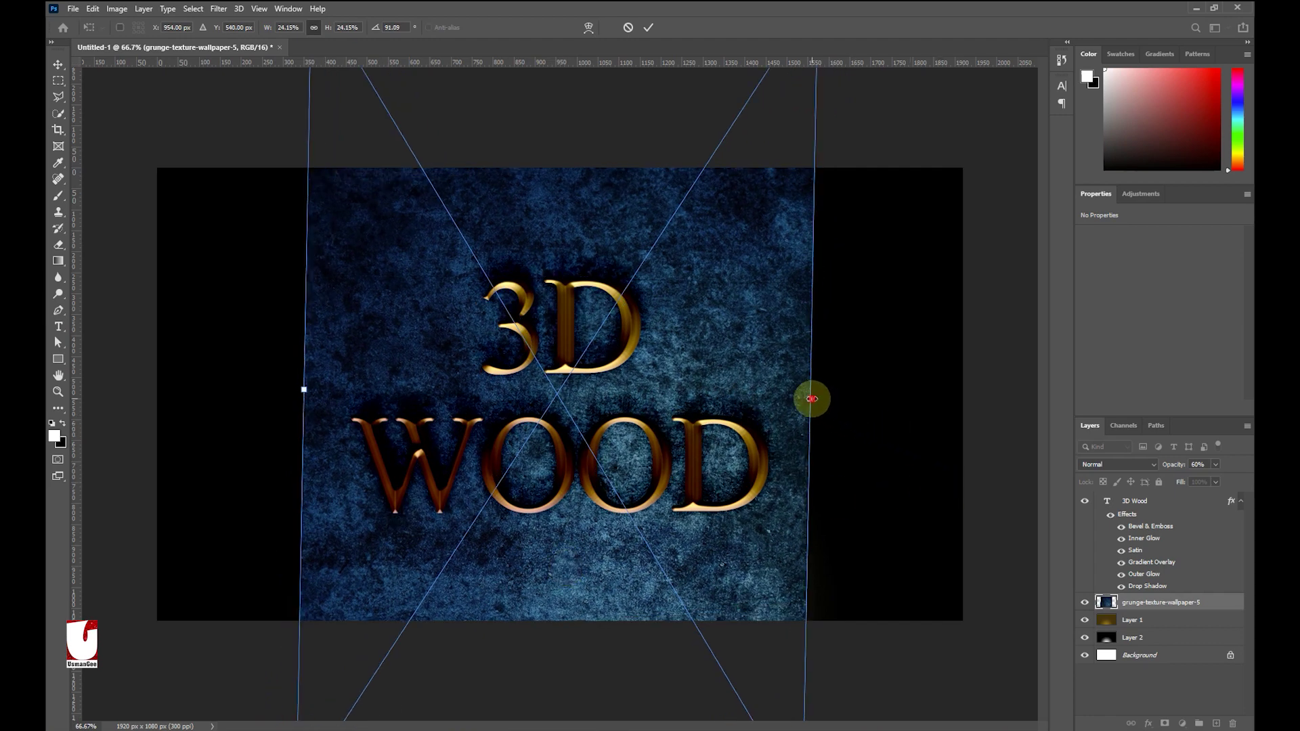
{"action": "left_click_drag", "start_coordinate": [875, 398], "coordinate": [960, 400]}
{"action": "key", "text": "ctrl+z"}
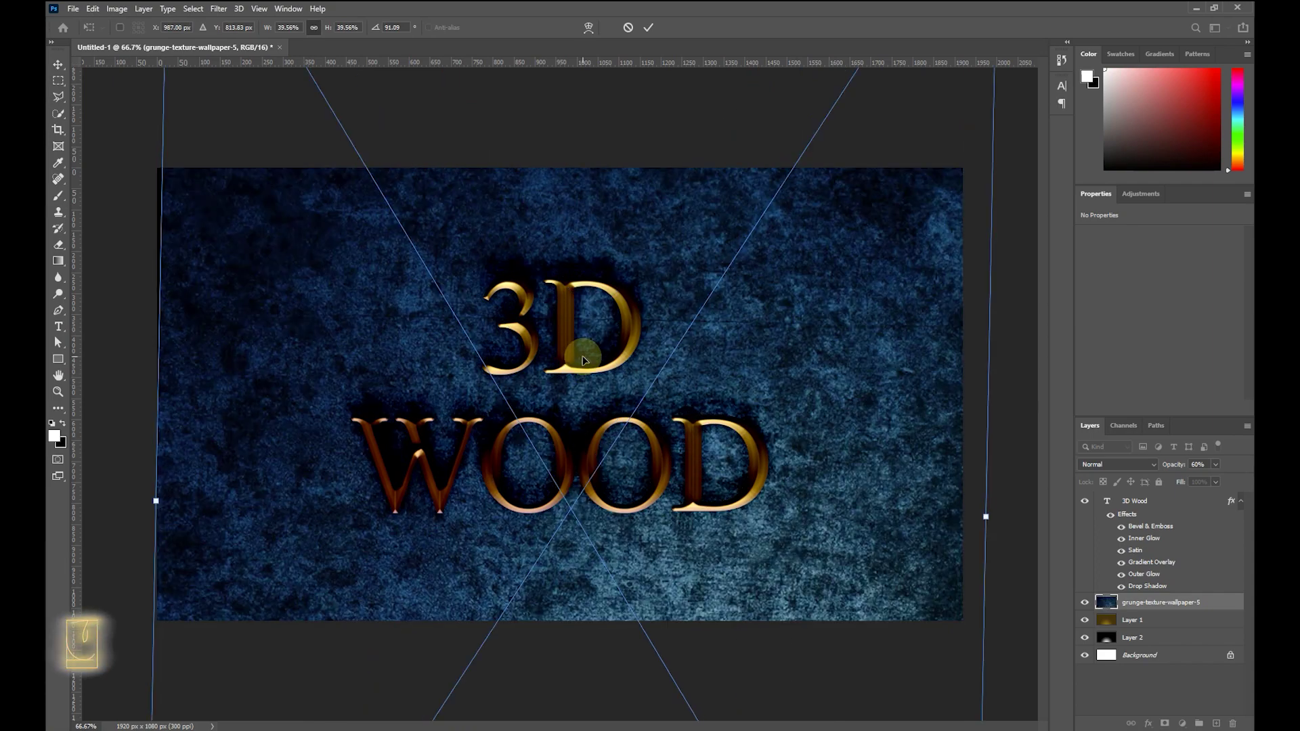
{"action": "key", "text": "Return"}
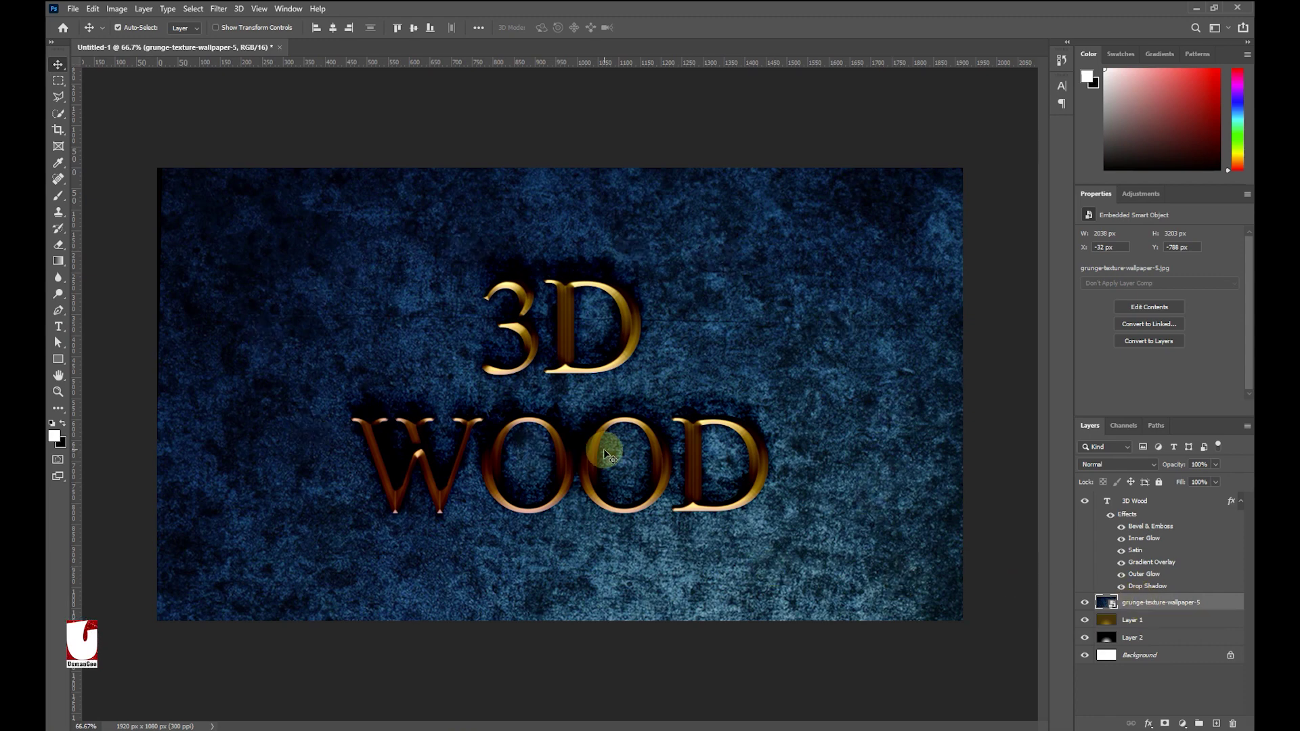
Add a clipped, colorized Hue/Saturation layer: Hue about 42, Saturation 30, Lightness -12
{"action": "left_click", "coordinate": [1182, 725]}
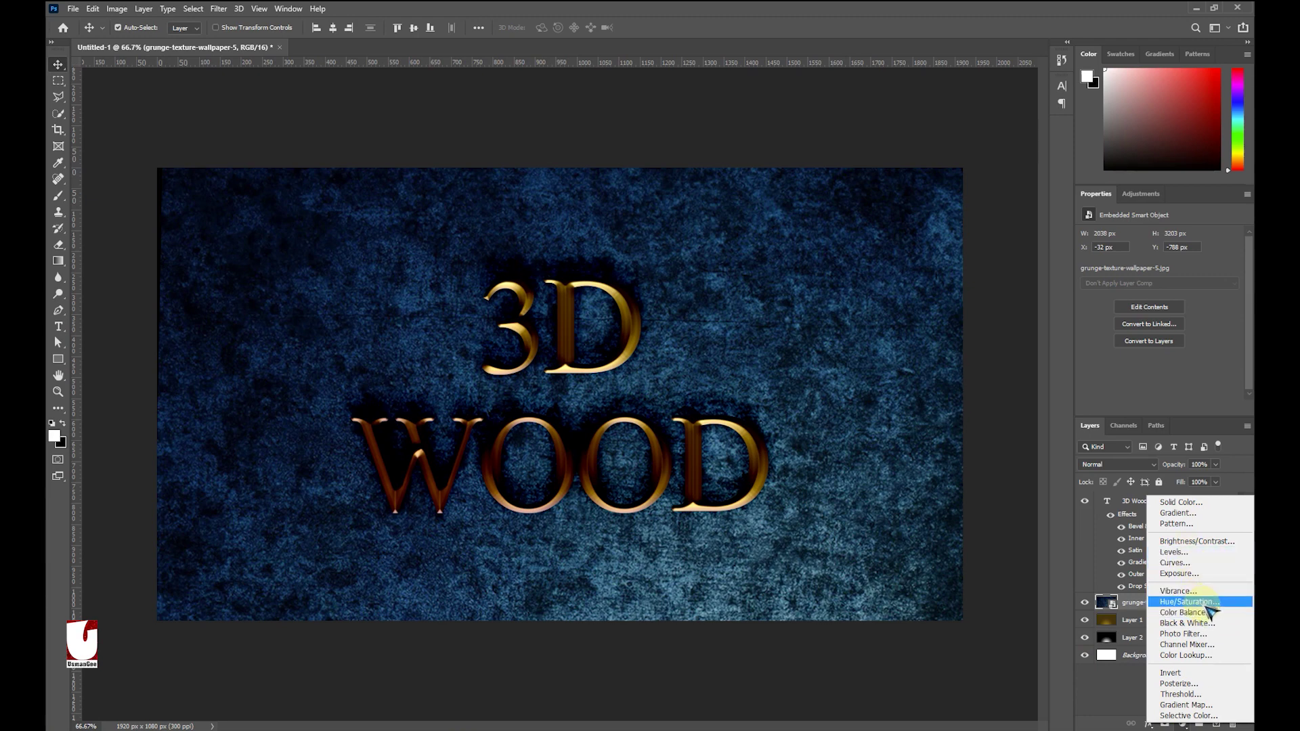
{"action": "left_click", "coordinate": [1185, 602]}
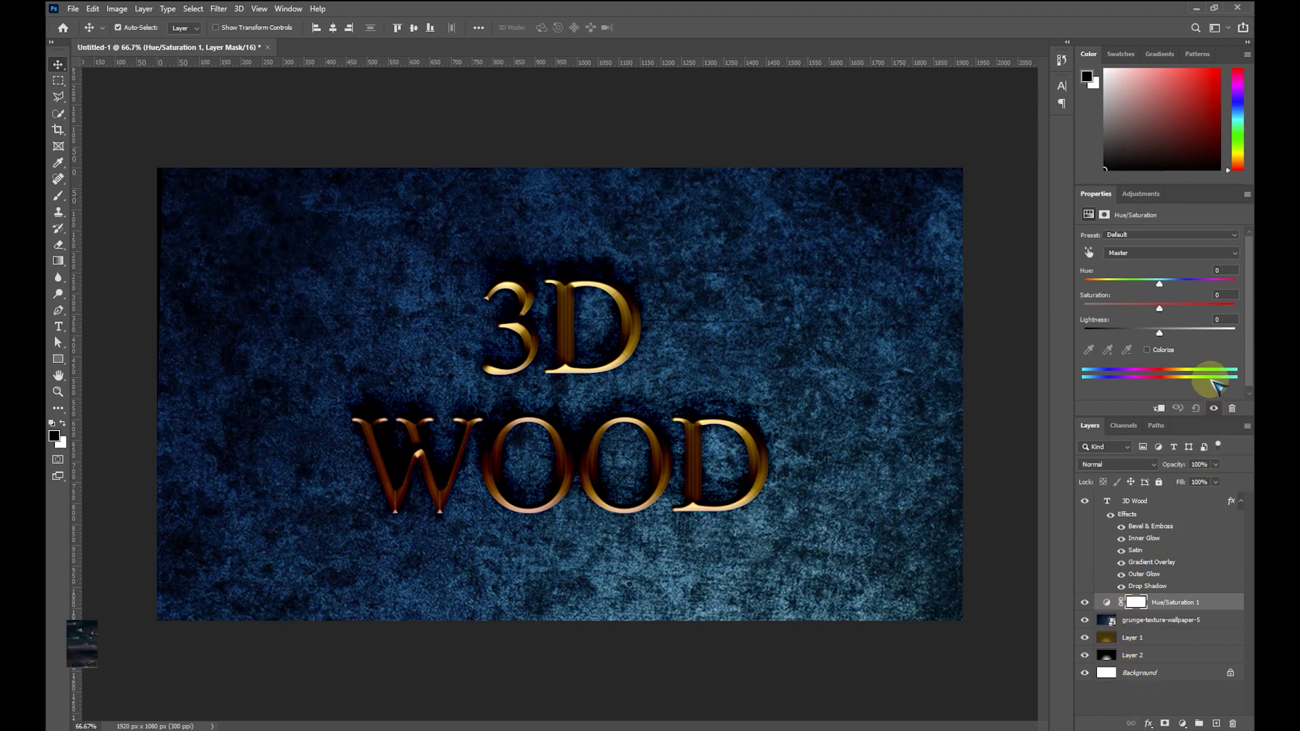
{"action": "left_click", "coordinate": [1165, 410]}
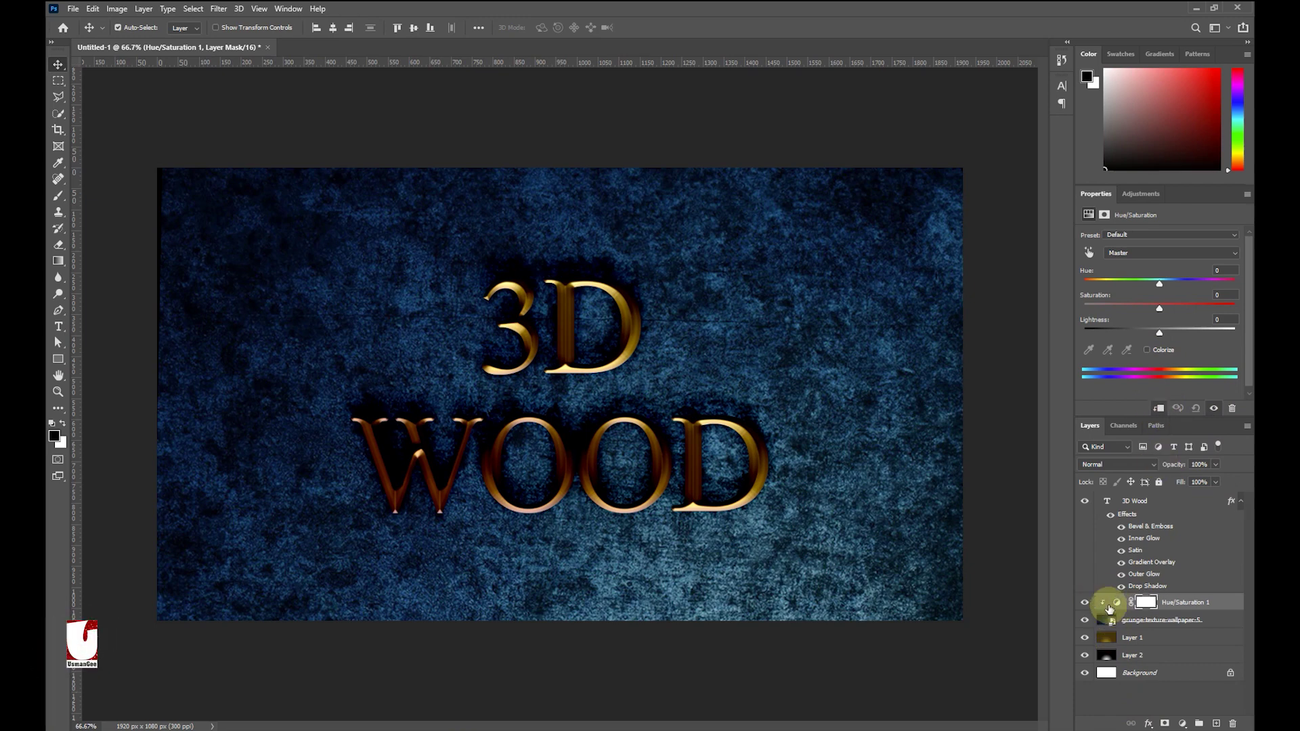
{"action": "left_click", "coordinate": [1147, 350]}
{"action": "left_click_drag", "start_coordinate": [1085, 284], "coordinate": [1102, 285]}
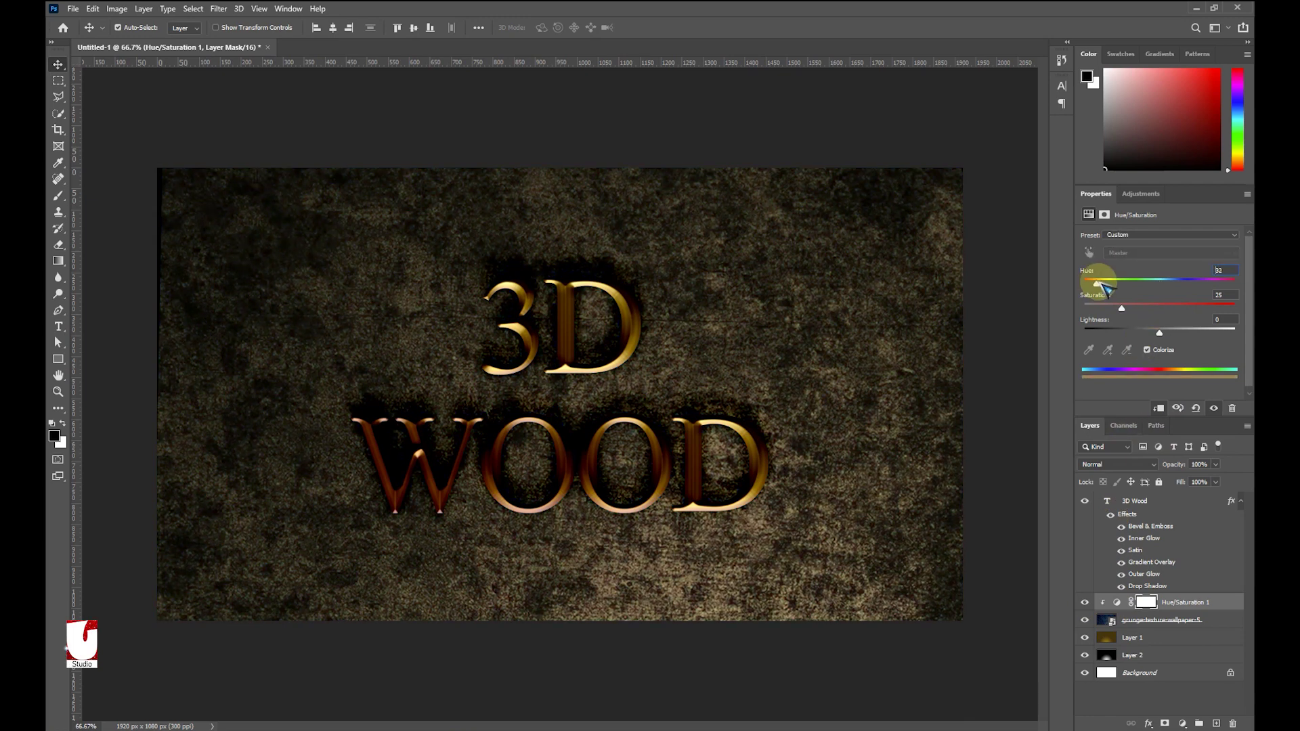
{"action": "left_click_drag", "start_coordinate": [1104, 284], "coordinate": [1107, 287]}
{"action": "left_click_drag", "start_coordinate": [1122, 308], "coordinate": [1130, 309]}
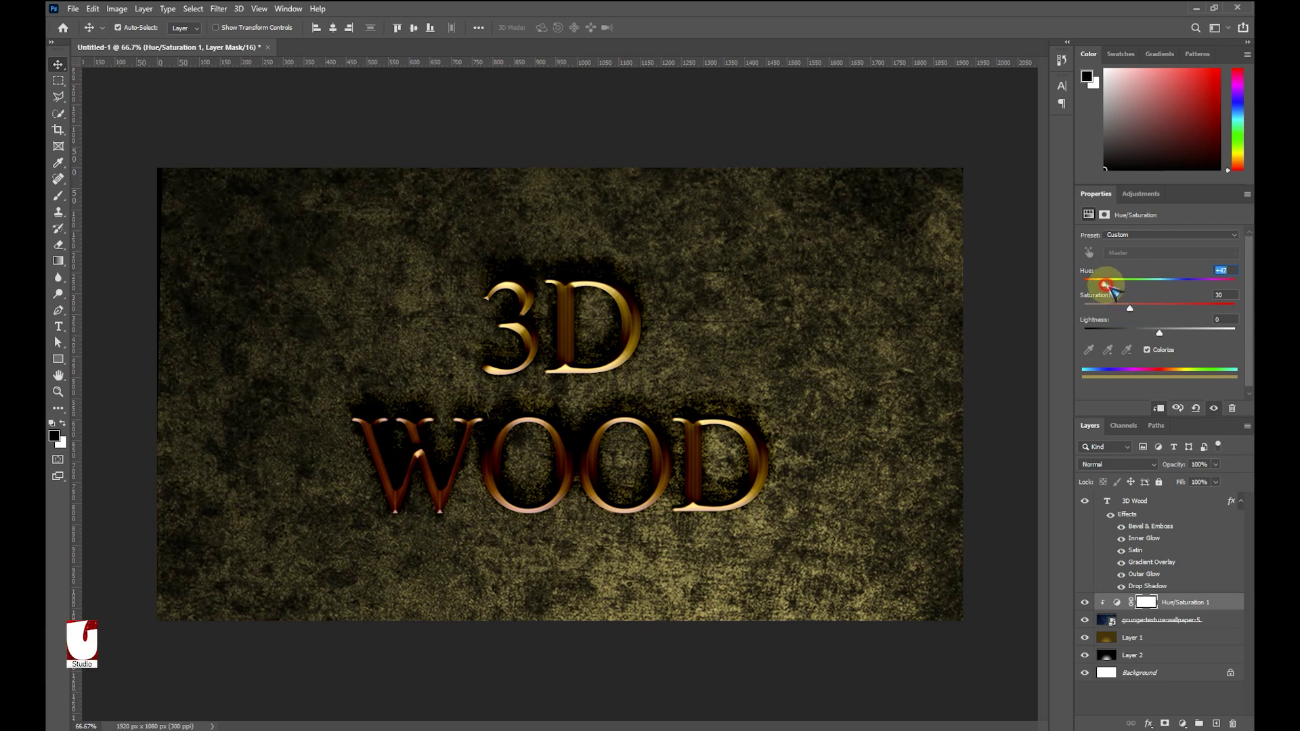
{"action": "left_click_drag", "start_coordinate": [1110, 286], "coordinate": [1104, 285]}
{"action": "left_click", "coordinate": [1130, 308]}
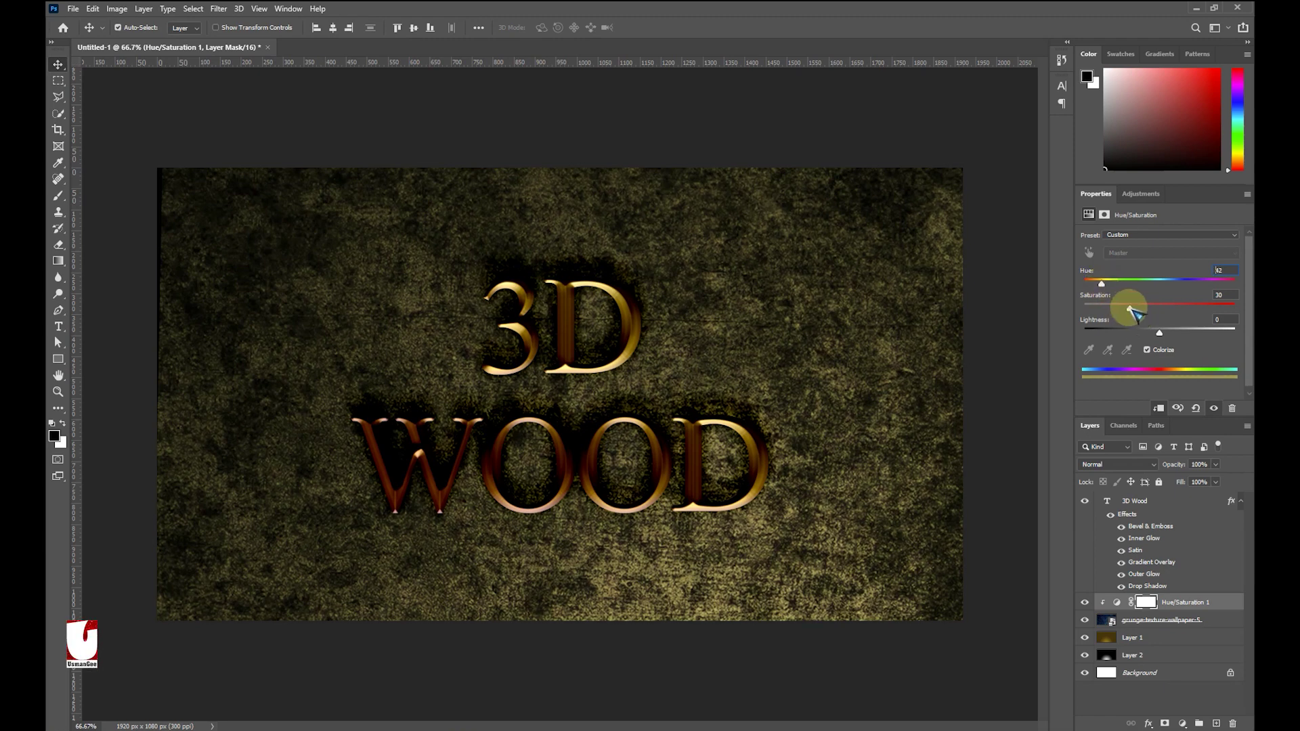
{"action": "left_click_drag", "start_coordinate": [1159, 333], "coordinate": [1153, 335]}
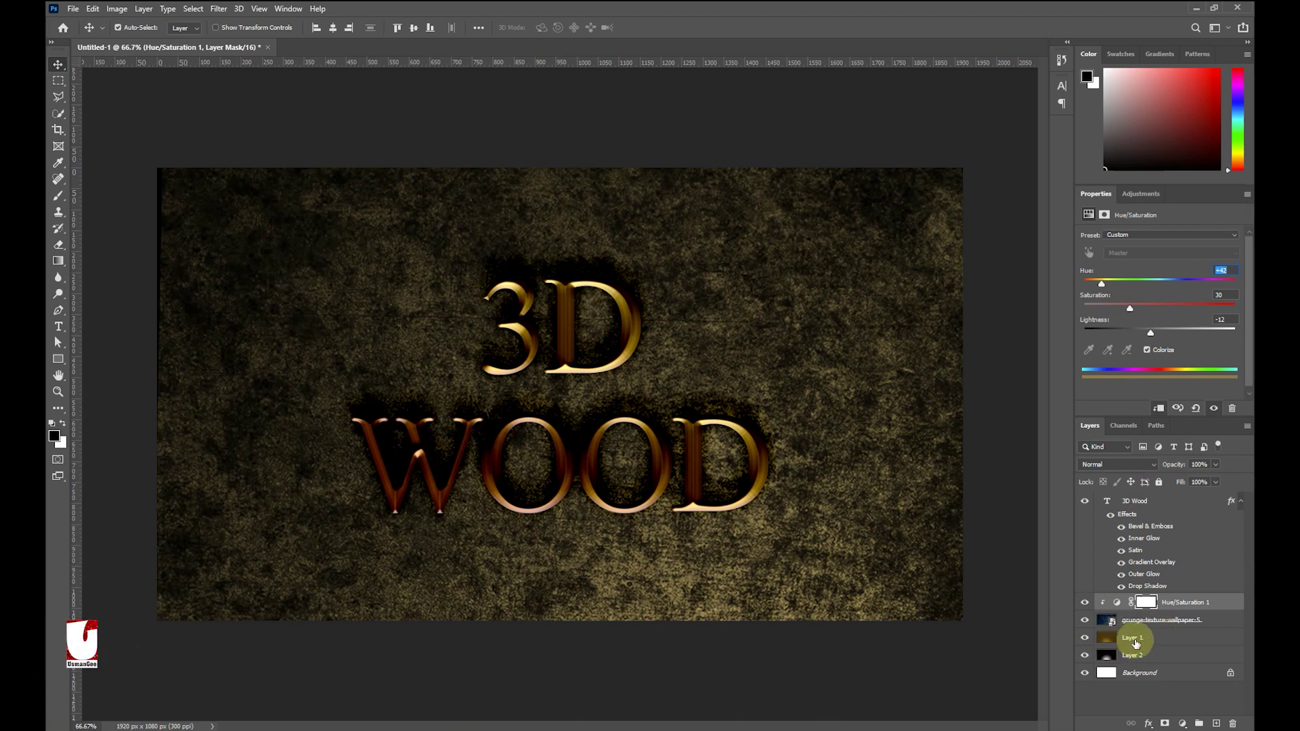
Move Layer 1 and Layer 2 above the Hue/Saturation 1 adjustment
{"action": "left_click_drag", "start_coordinate": [1135, 644], "coordinate": [1156, 608]}
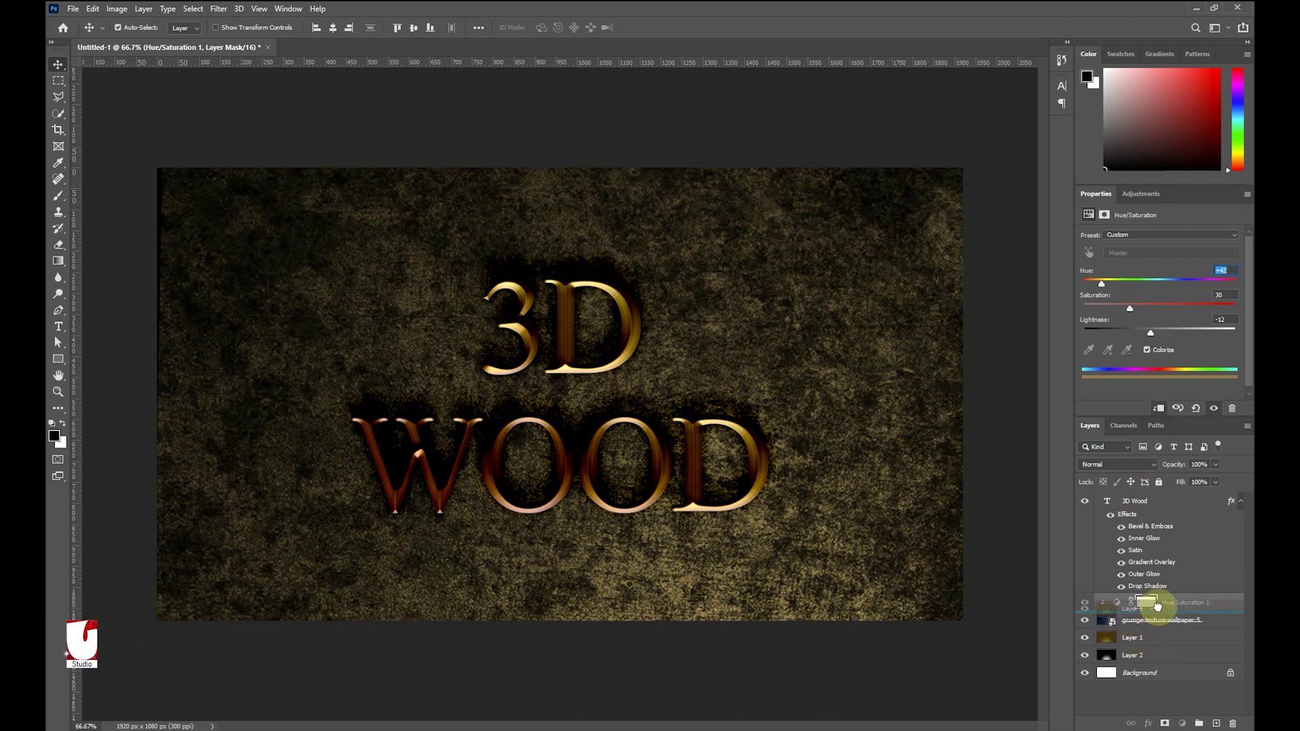
{"action": "left_click_drag", "start_coordinate": [1156, 608], "coordinate": [1156, 596]}
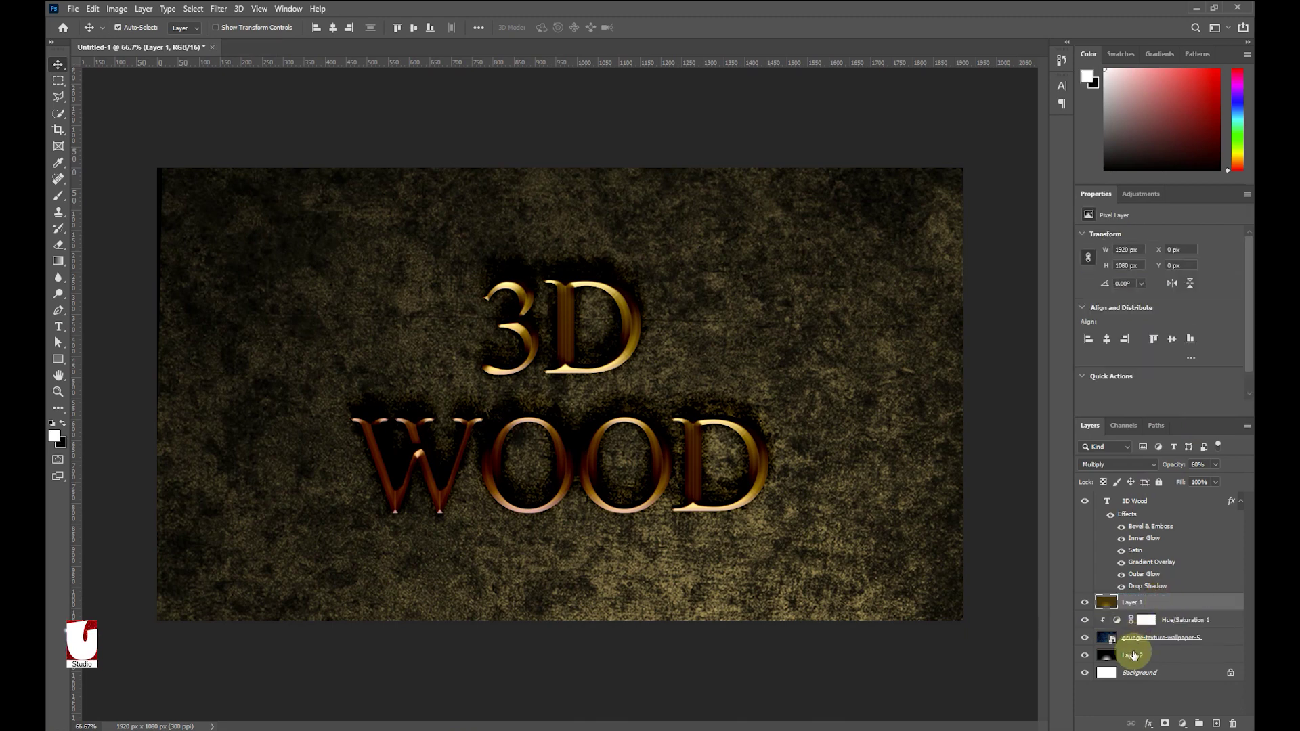
{"action": "left_click_drag", "start_coordinate": [1134, 654], "coordinate": [1151, 620]}
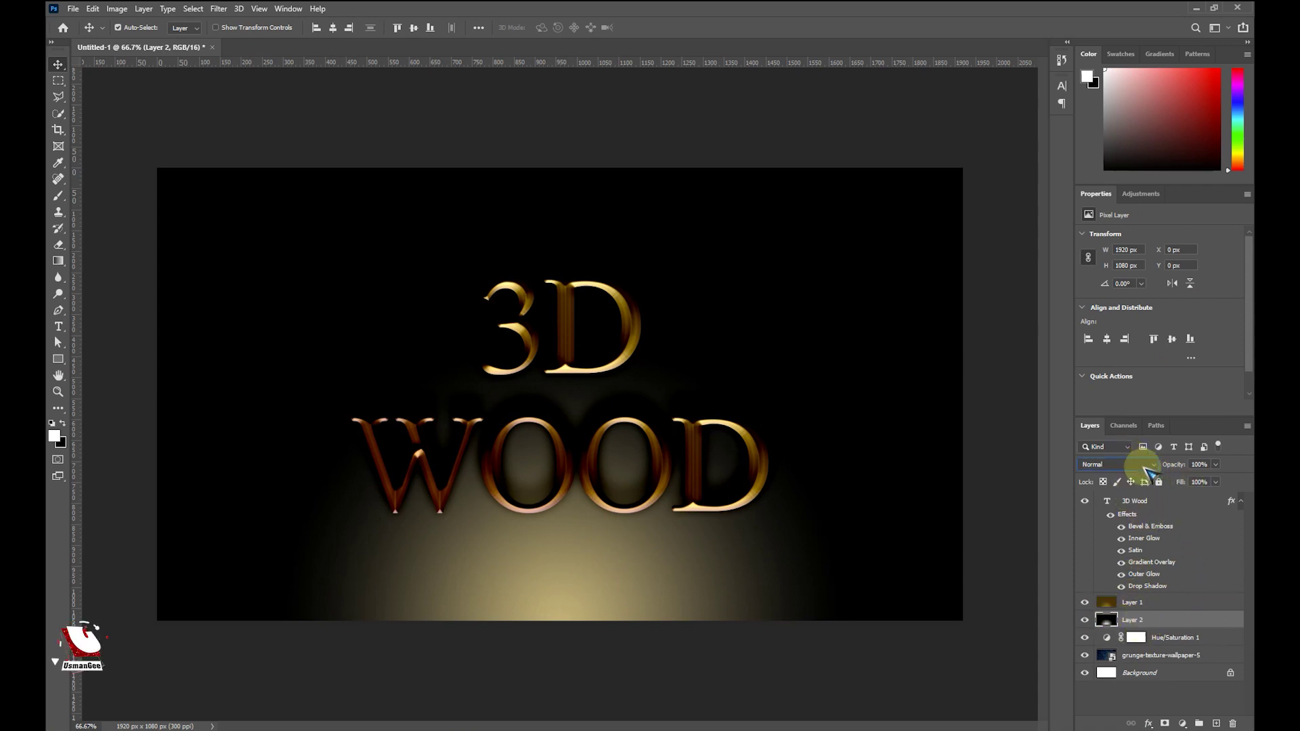
Set Layer 2 to Screen blend mode at 21% opacity
{"action": "left_click", "coordinate": [1143, 465]}
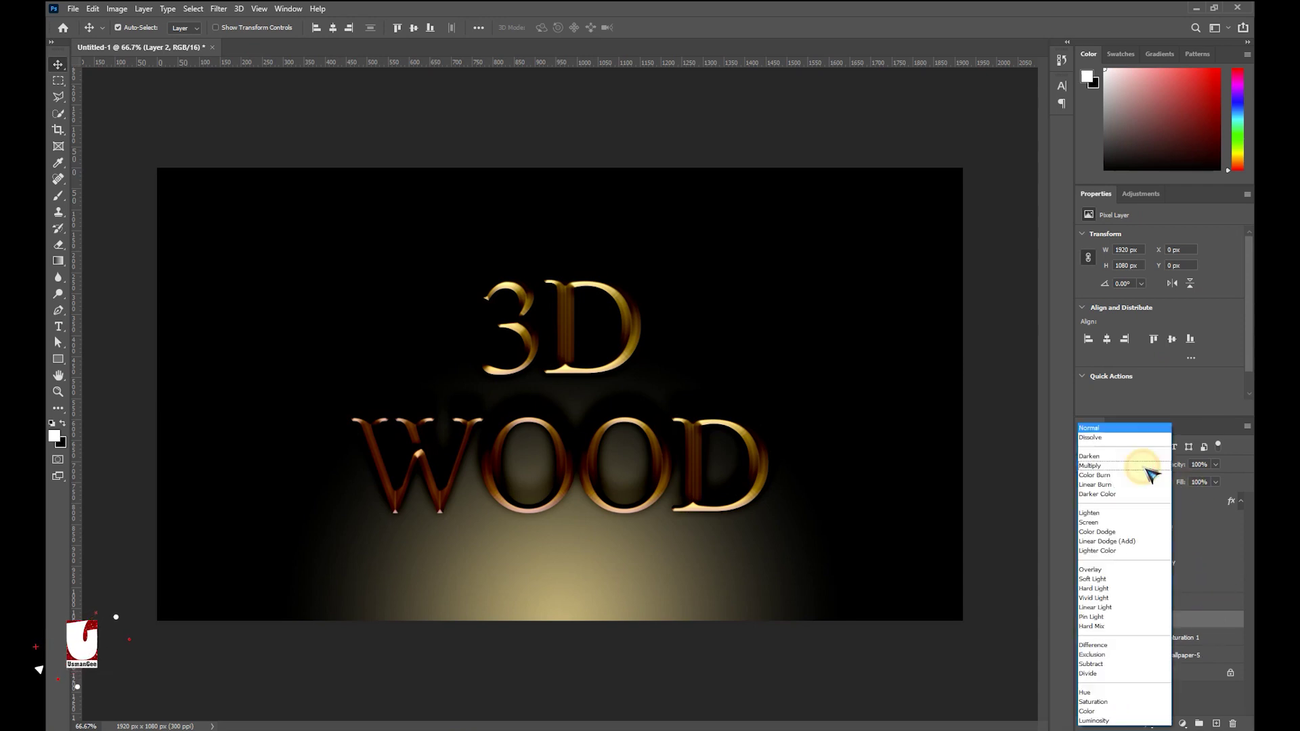
{"action": "left_click", "coordinate": [1090, 524]}
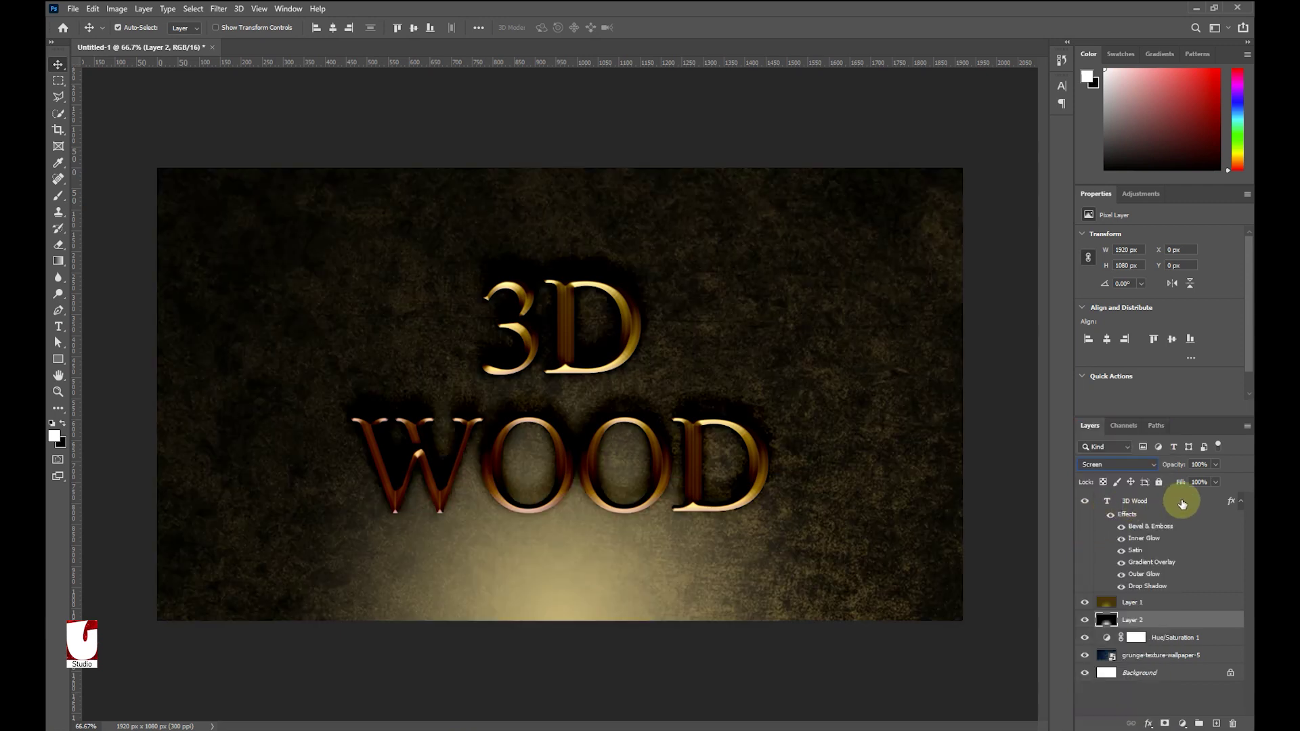
{"action": "left_click_drag", "start_coordinate": [1177, 465], "coordinate": [1153, 468]}
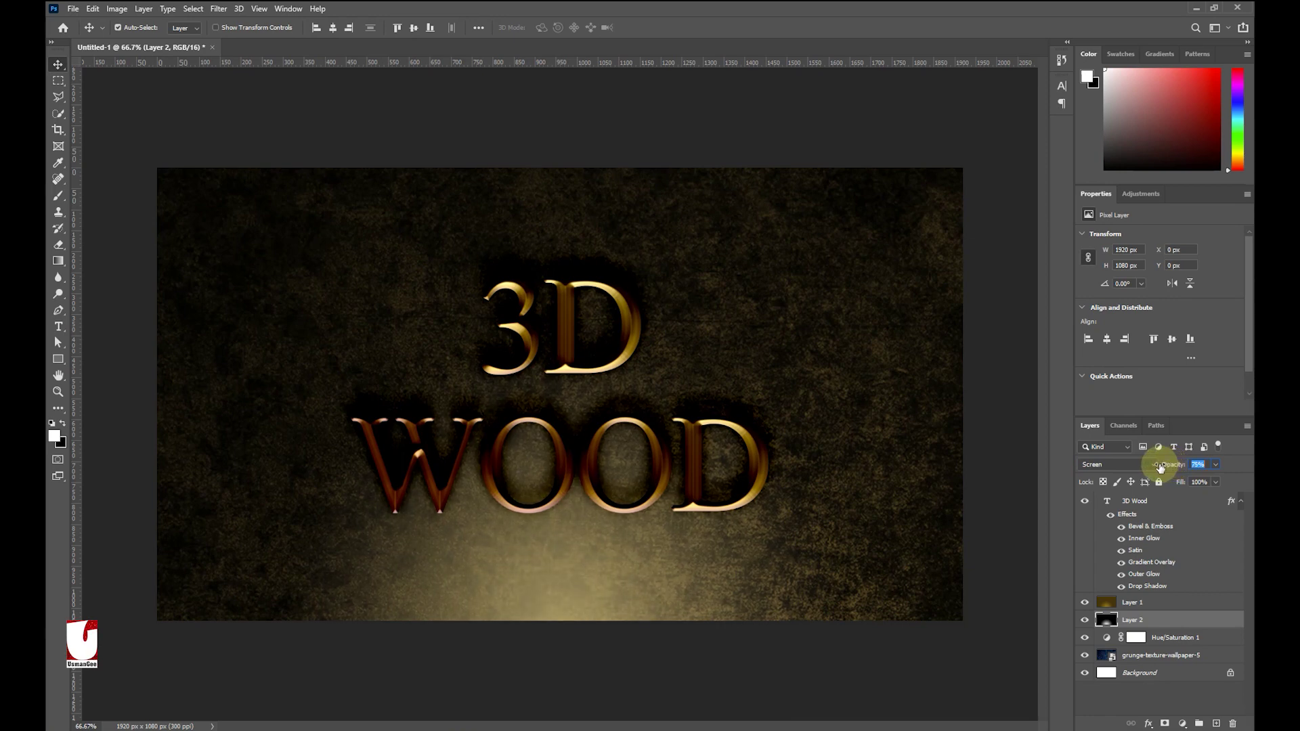
{"action": "left_click_drag", "start_coordinate": [1154, 467], "coordinate": [1146, 467]}
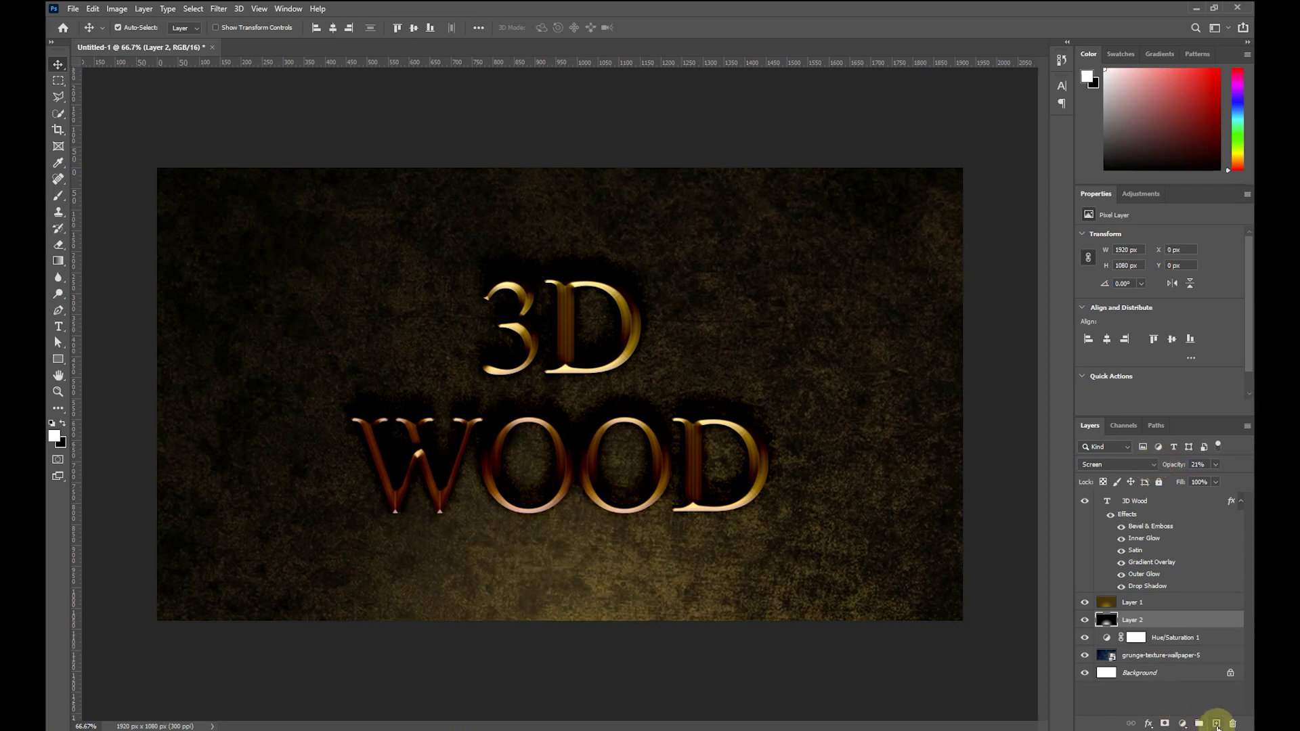
On new Layer 3, paint a foreground-to-transparent radial glow from the bottom centre, then lower its opacity
{"action": "left_click", "coordinate": [1217, 723]}
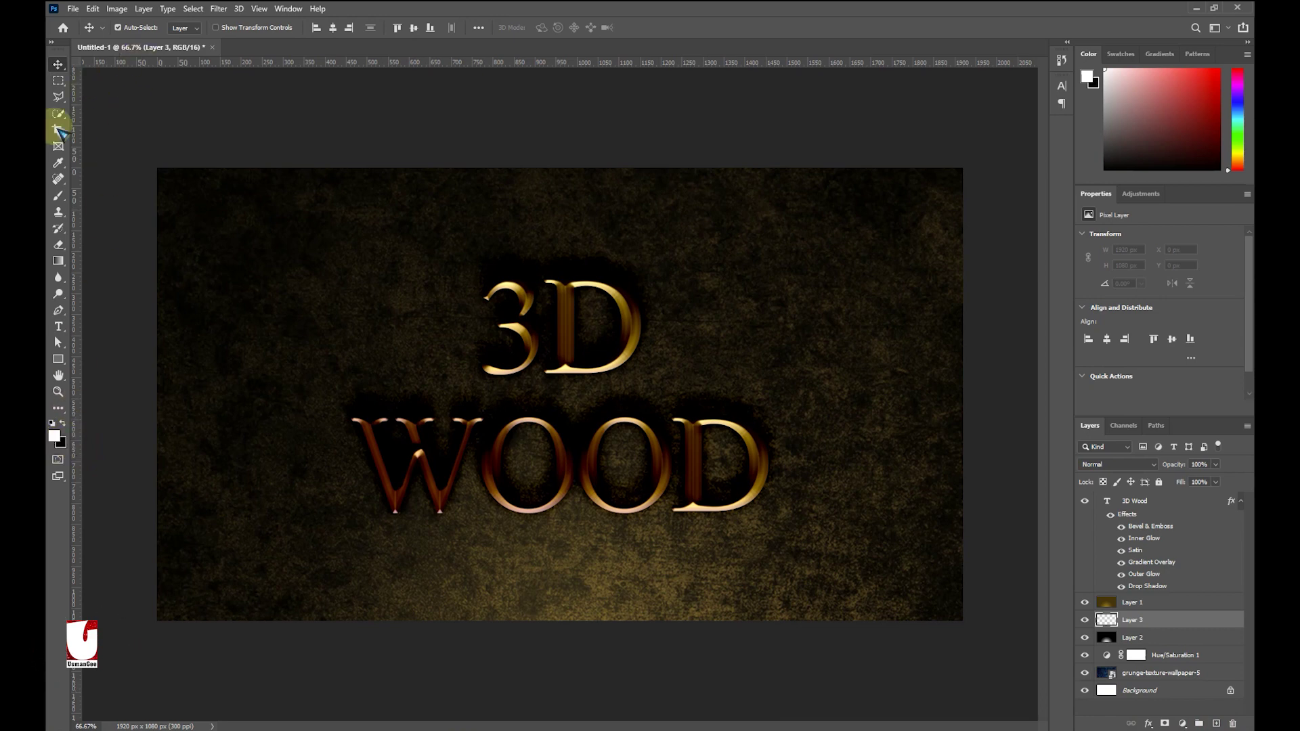
{"action": "left_click", "coordinate": [58, 261]}
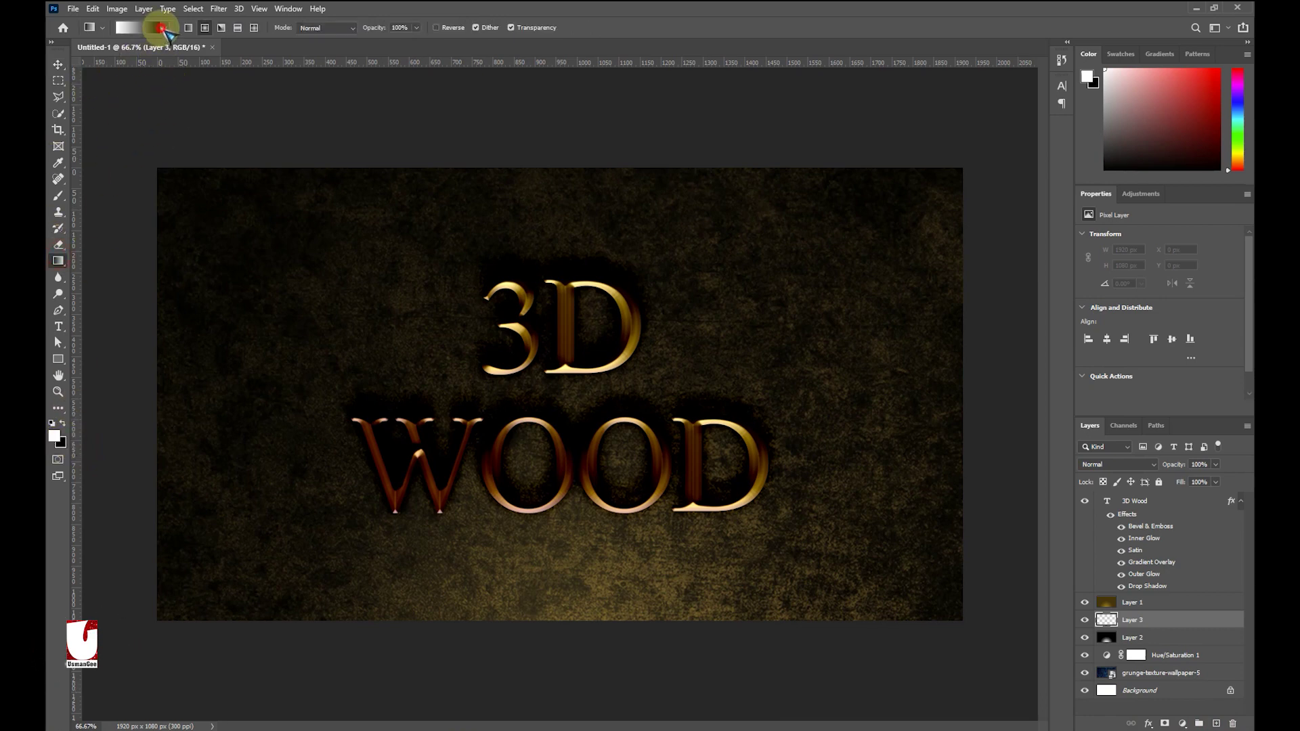
{"action": "left_click", "coordinate": [165, 27]}
{"action": "left_click", "coordinate": [114, 74]}
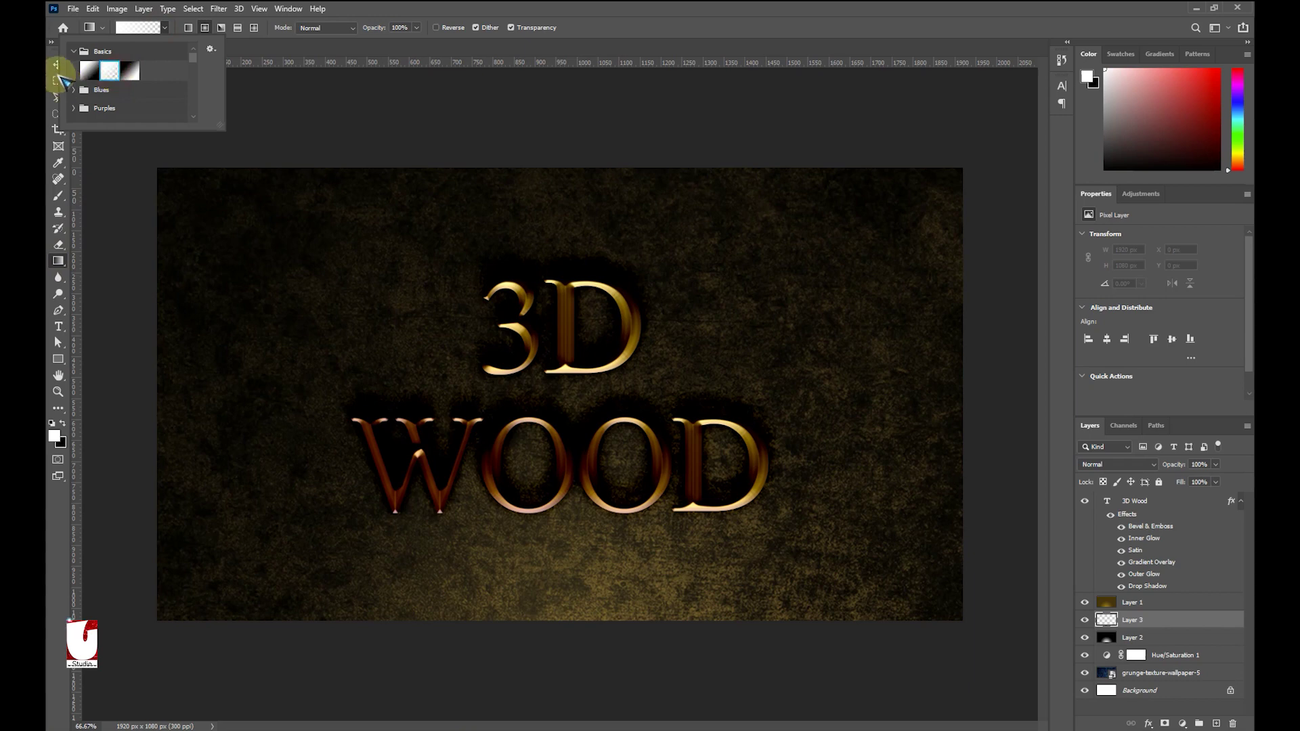
{"action": "left_click", "coordinate": [58, 64]}
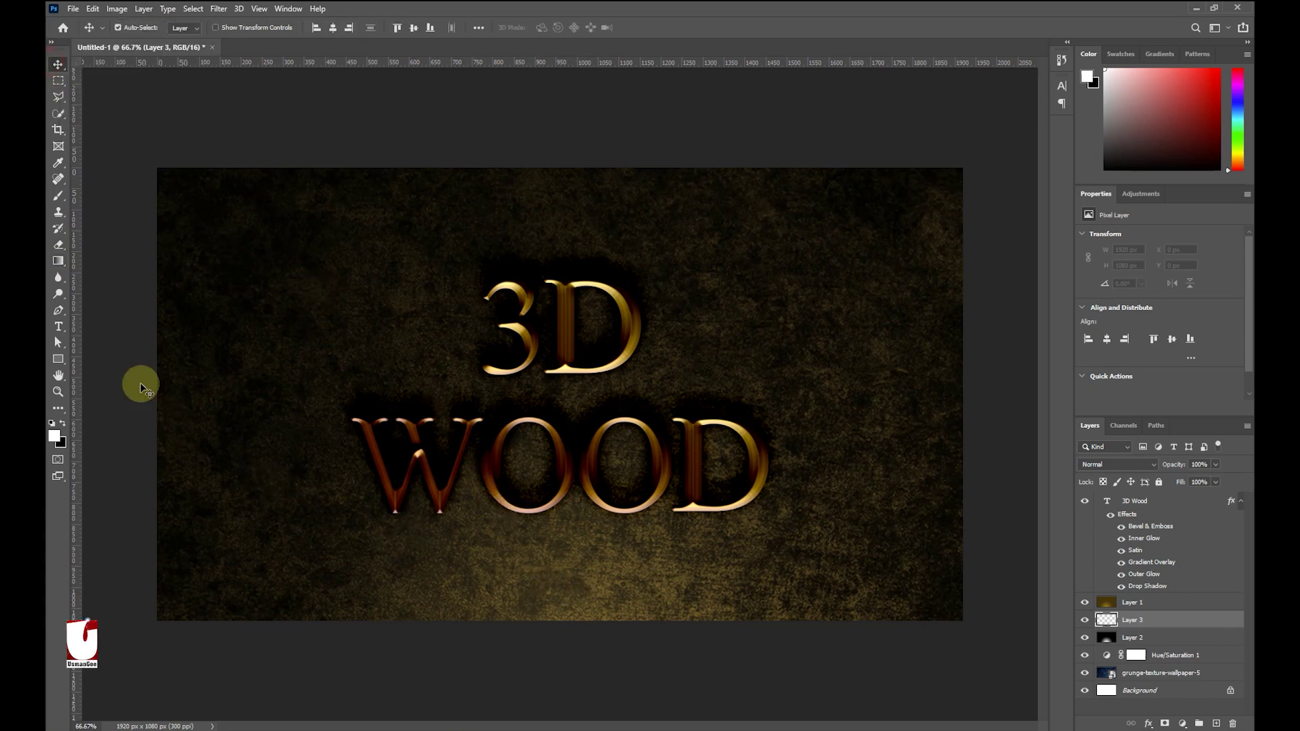
{"action": "left_click", "coordinate": [58, 261]}
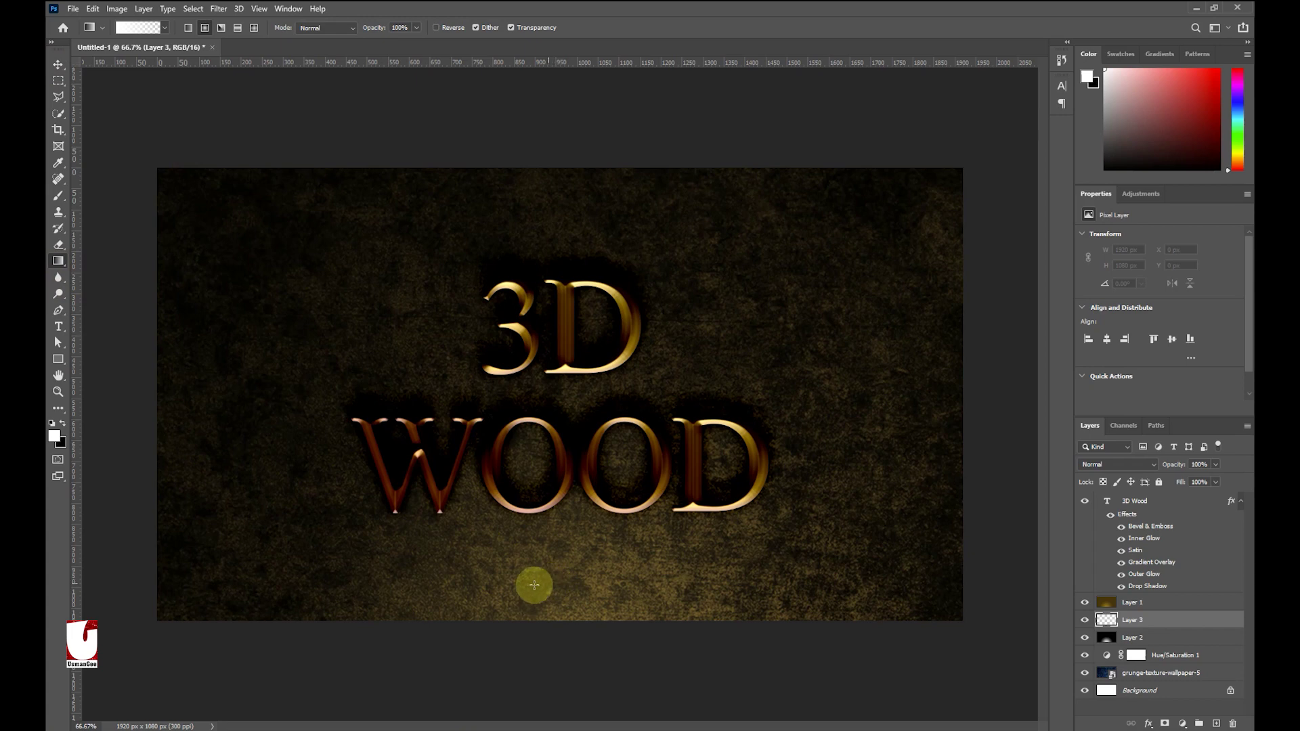
{"action": "mouse_move", "coordinate": [548, 621]}
{"action": "left_mouse_down"}
{"action": "mouse_move", "coordinate": [562, 595]}
{"action": "mouse_move", "coordinate": [552, 265]}
{"action": "left_mouse_up"}
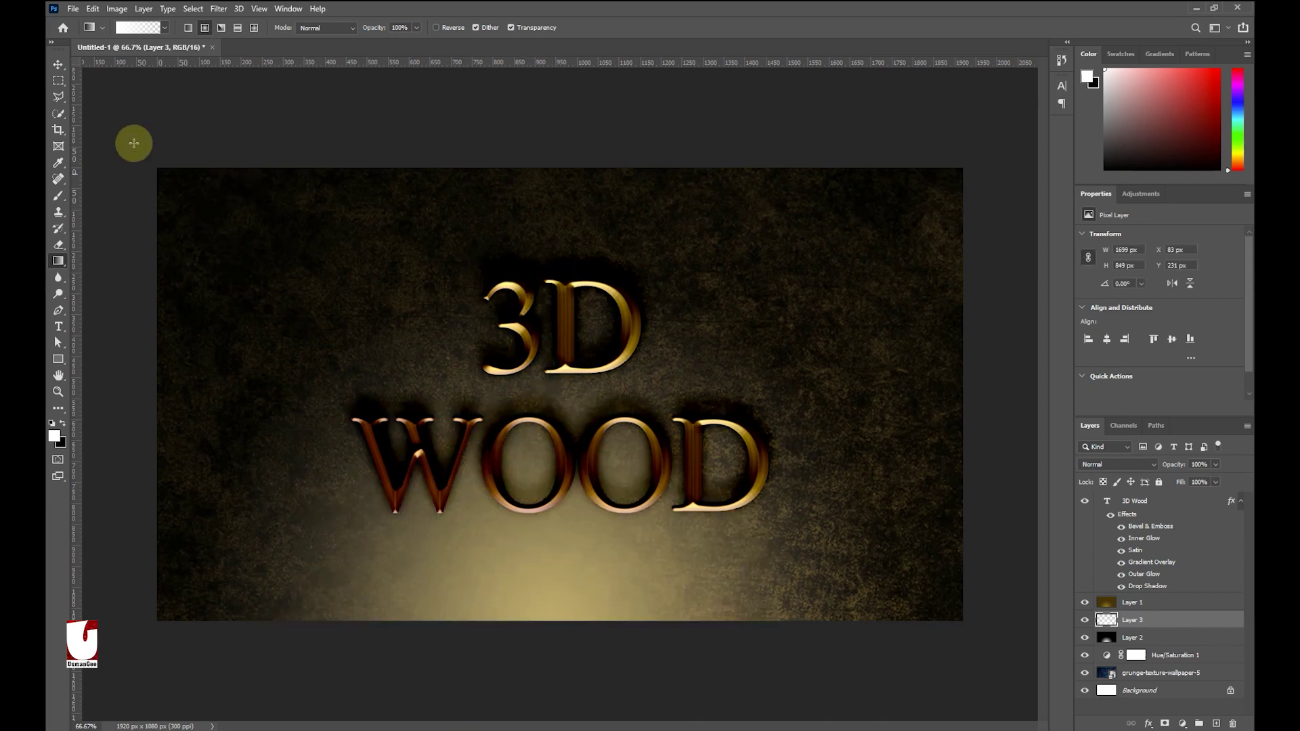
{"action": "left_click", "coordinate": [58, 64]}
{"action": "left_click_drag", "start_coordinate": [1173, 465], "coordinate": [1167, 470]}
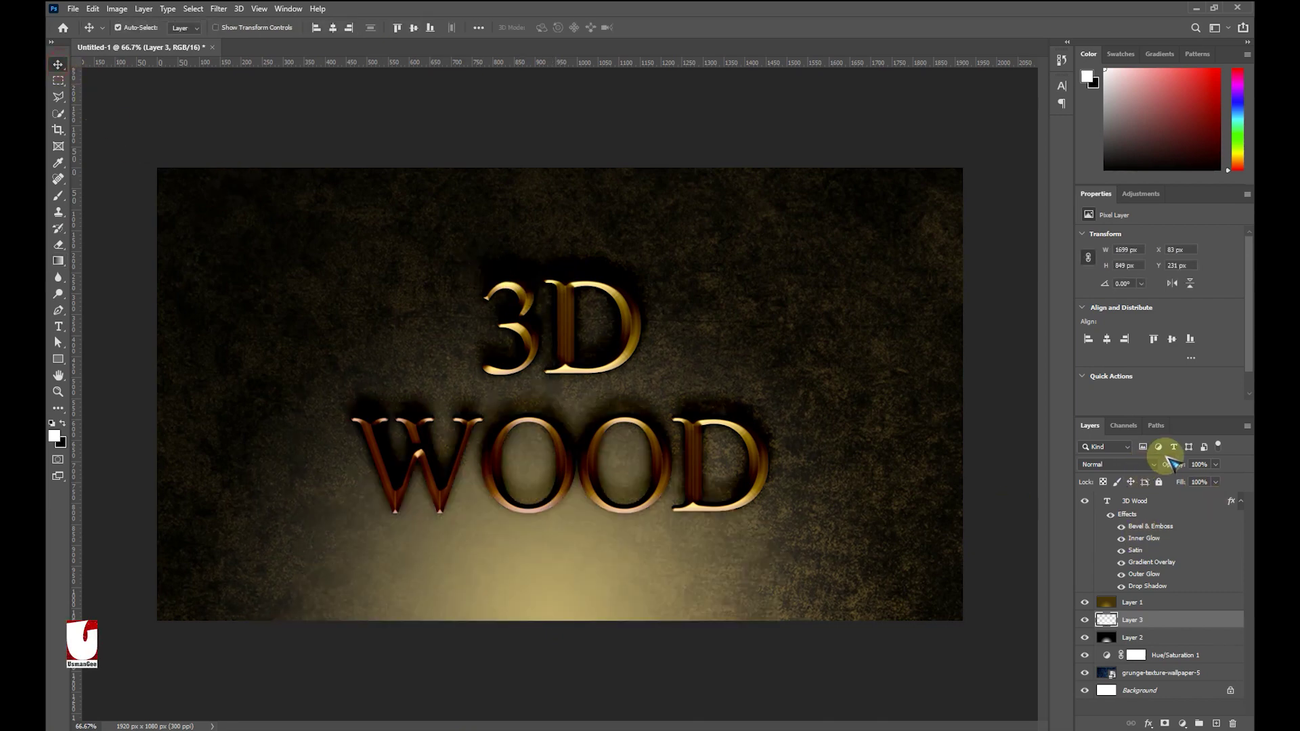
Set Layer 3's glow opacity to 77%
{"action": "left_click_drag", "start_coordinate": [1167, 470], "coordinate": [1164, 470]}
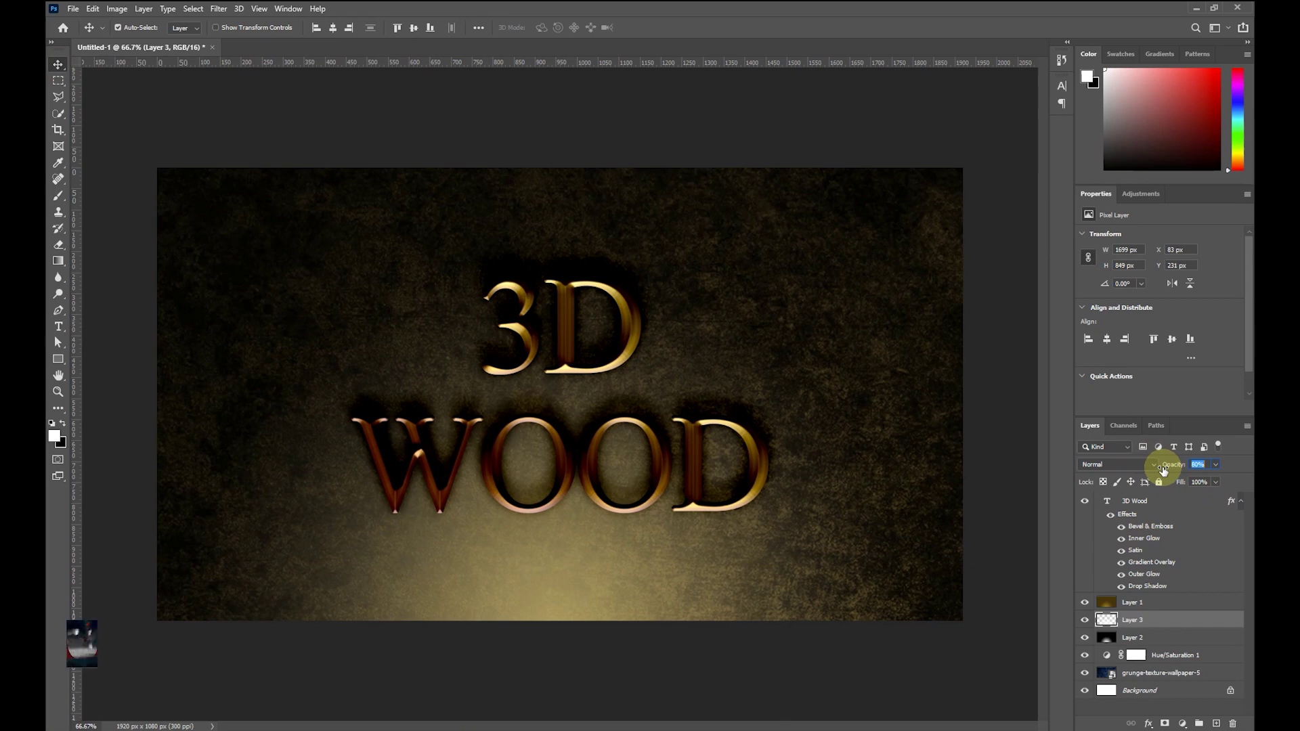
{"action": "left_click_drag", "start_coordinate": [1163, 469], "coordinate": [1161, 470]}
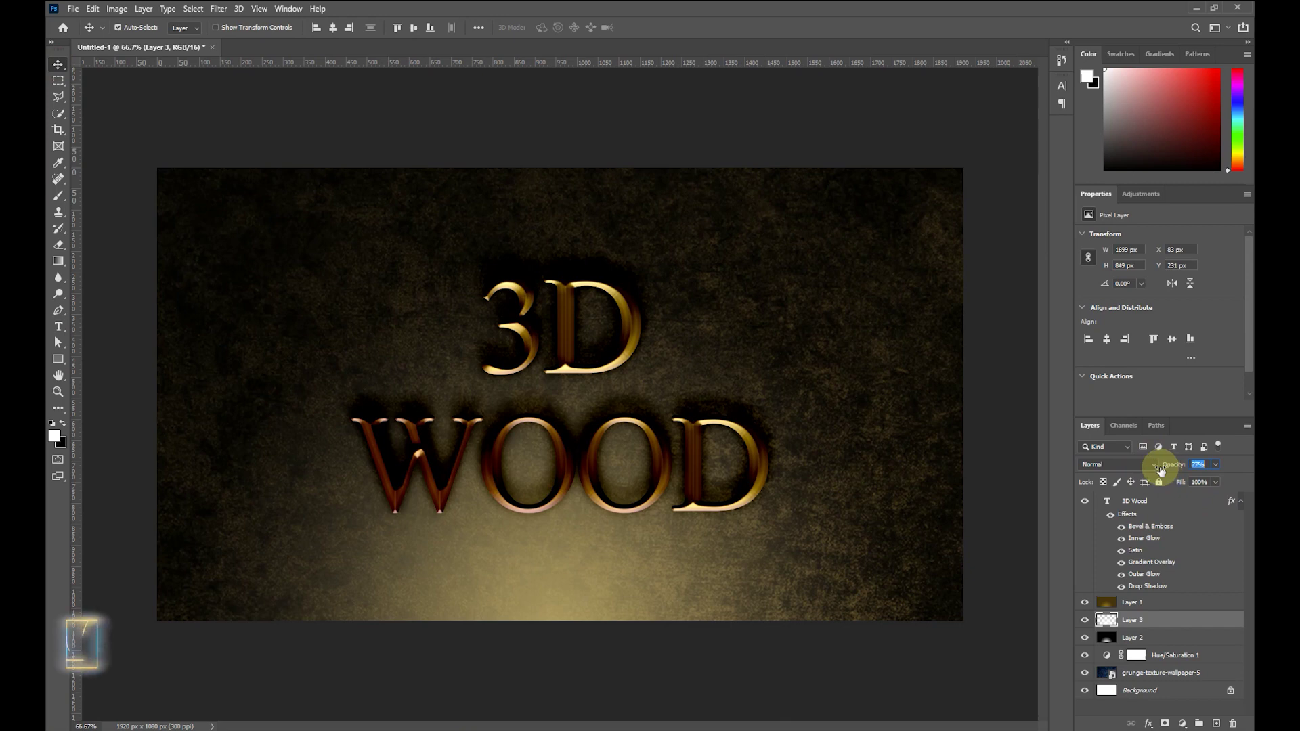
{"action": "left_click", "coordinate": [1175, 470]}
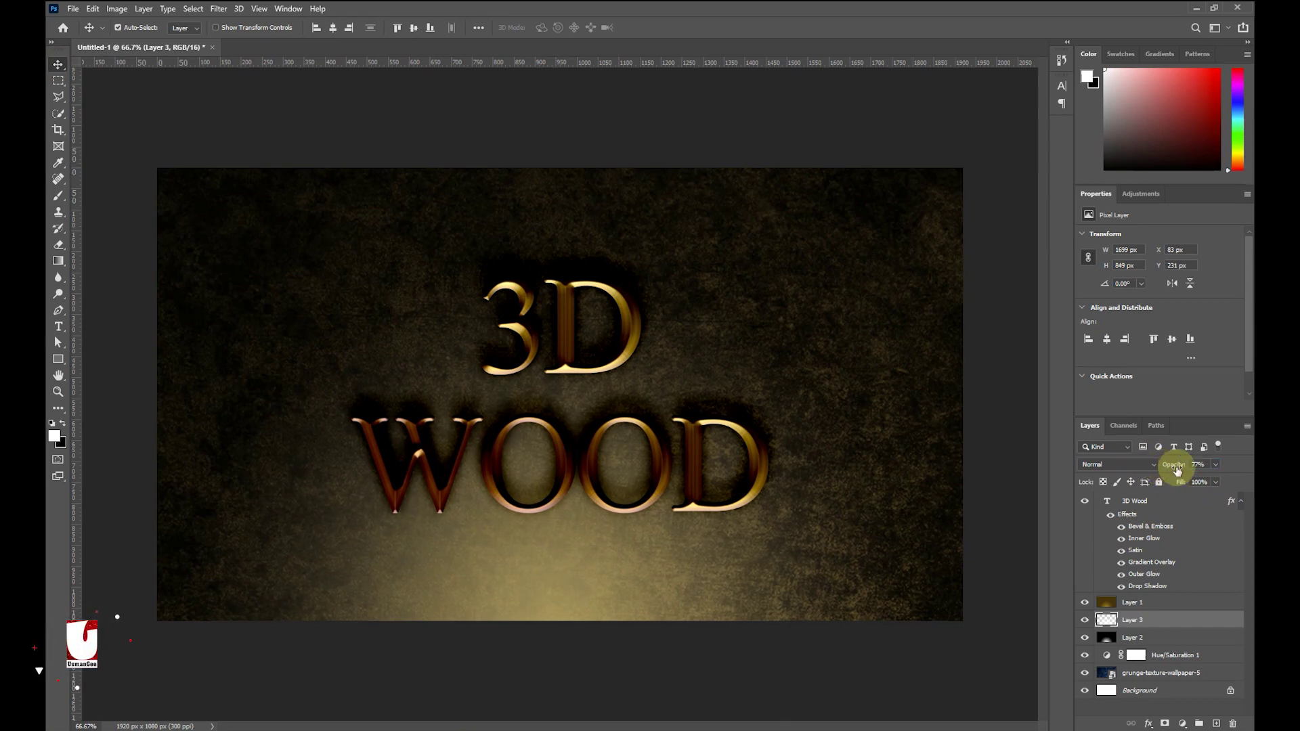